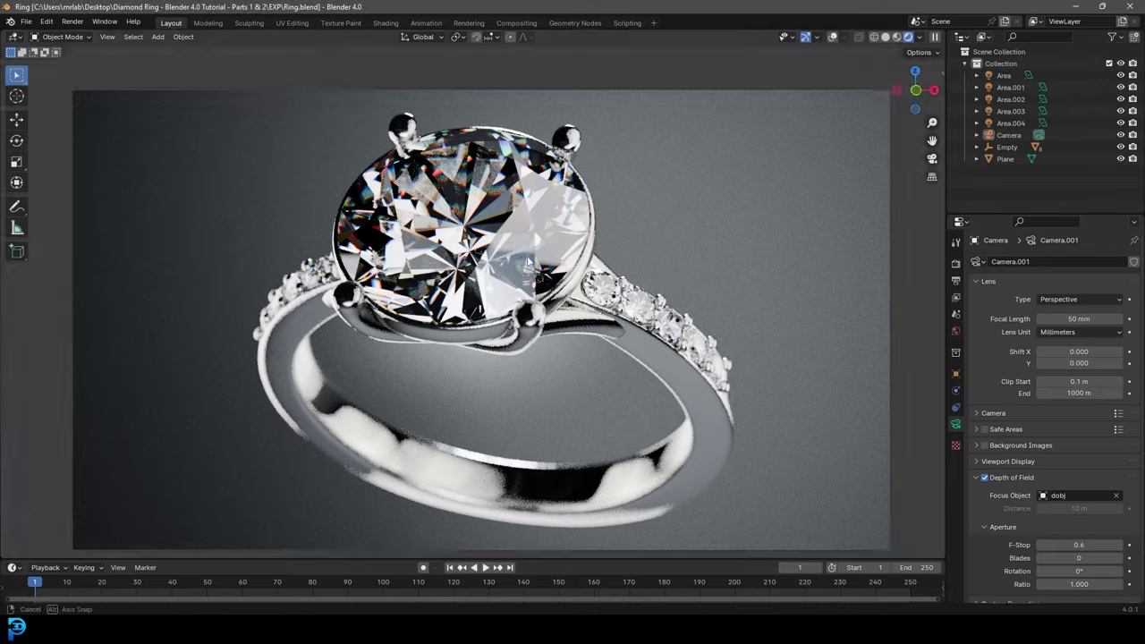
# - Examine the finished diamond ring up close in solid shading and return to its rendered camera view
pyautogui.press('z')
pyautogui.click(654, 287)
pyautogui.moveTo(640, 289)
pyautogui.mouseDown(button='middle')
pyautogui.moveTo(457, 240)
pyautogui.moveTo(586, 260)
pyautogui.mouseUp(button='middle')
pyautogui.scroll(4, 458, 240)
pyautogui.scroll(-2, 586, 260)
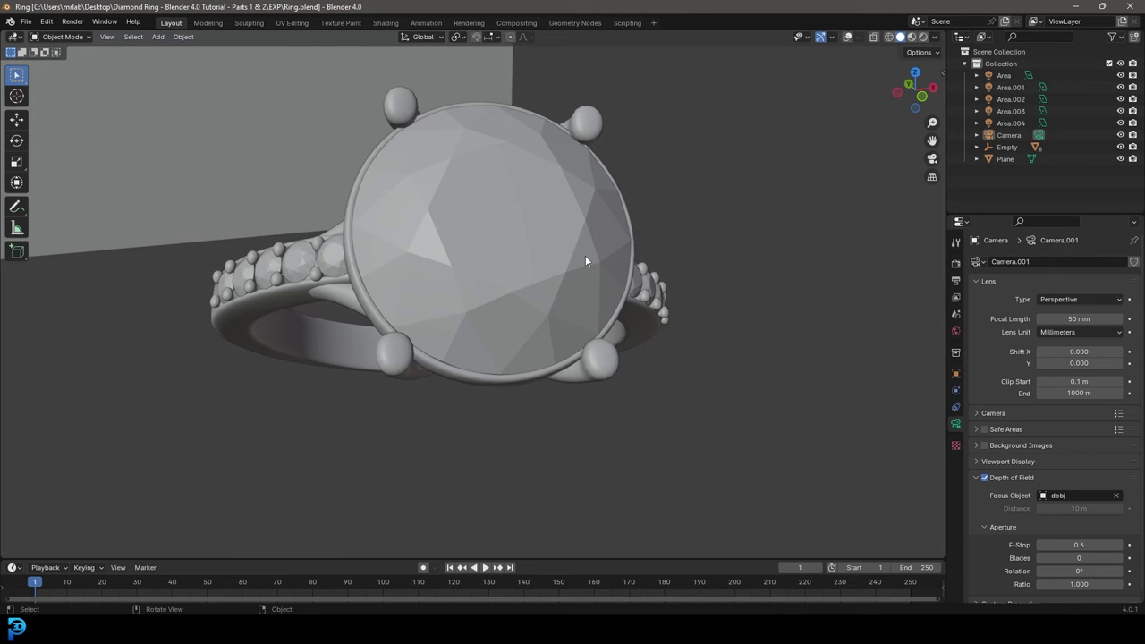
pyautogui.press('KP_0')
pyautogui.press('z')
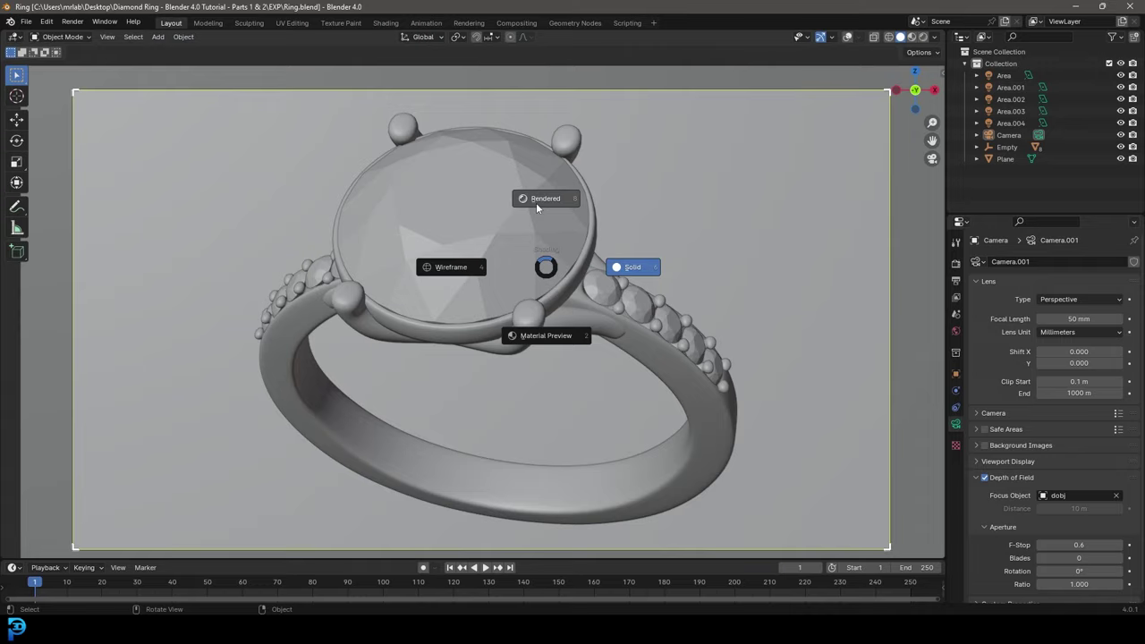
pyautogui.click(541, 198)
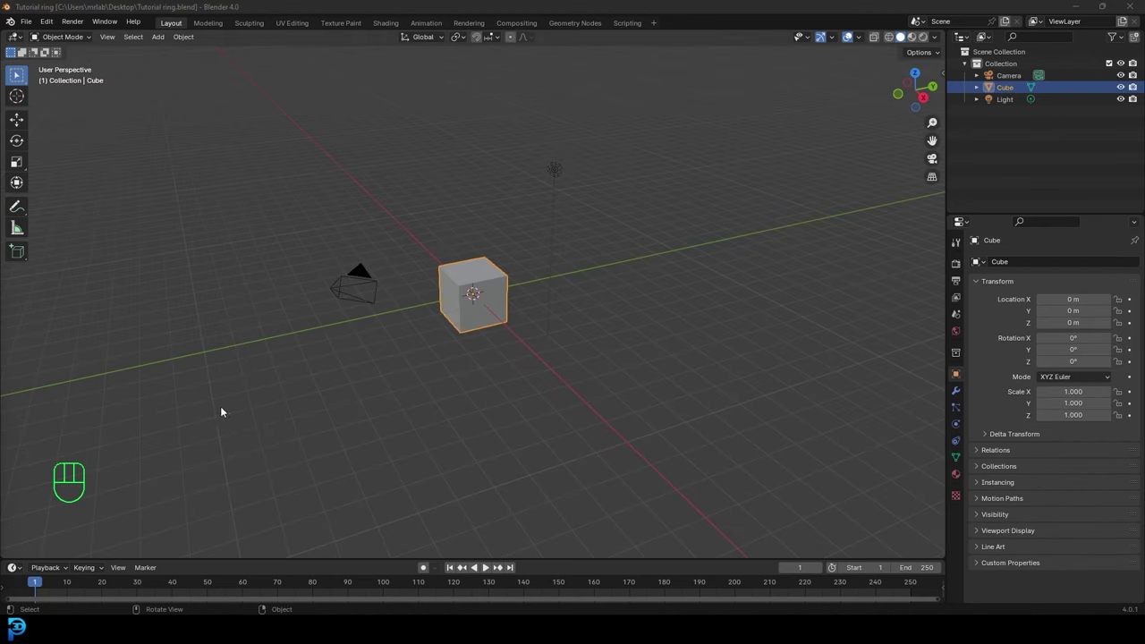
# - Delete the default camera, cube and light from the scene, and add a mesh circle at the origin
pyautogui.moveTo(220, 406); pyautogui.dragTo(736, 68)
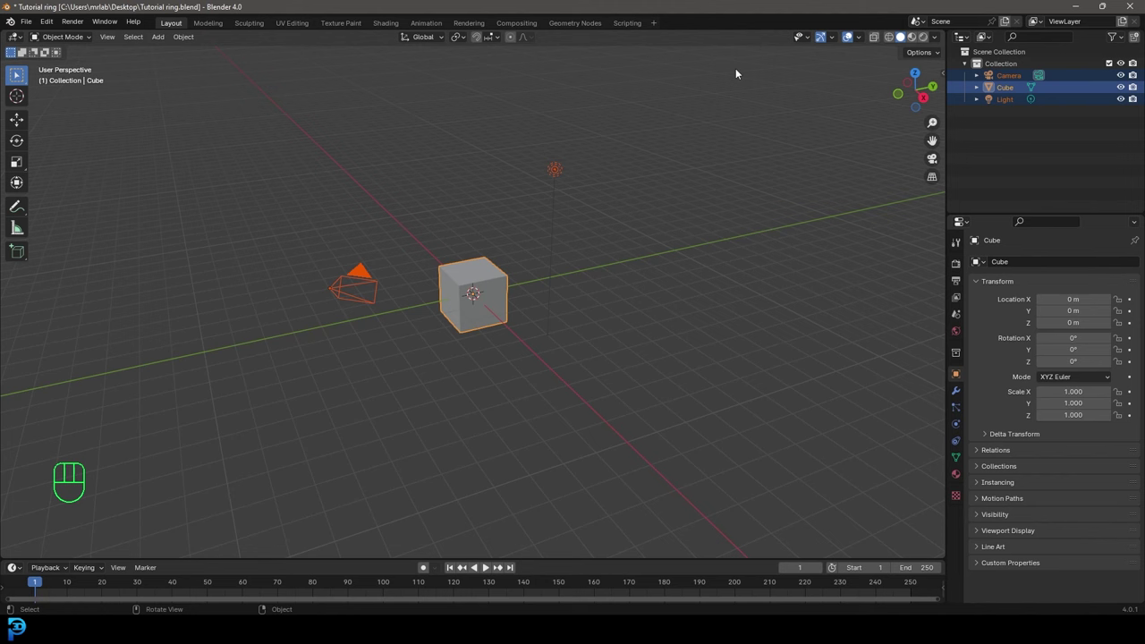
pyautogui.press('Delete')
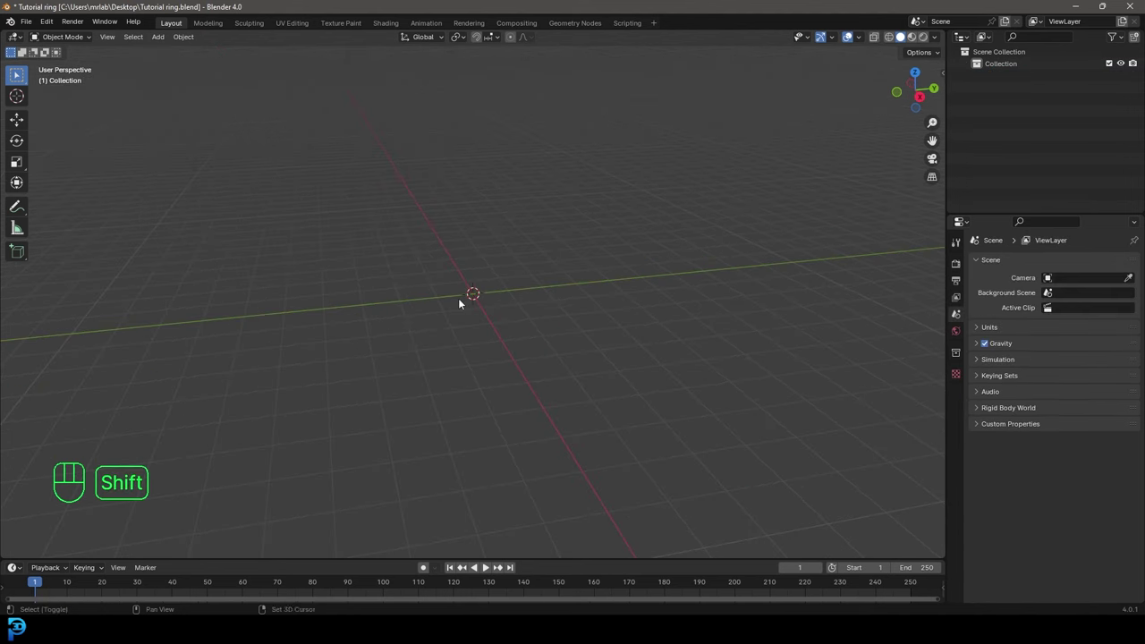
pyautogui.hotkey('shift', 'a')
pyautogui.moveTo(424, 318)
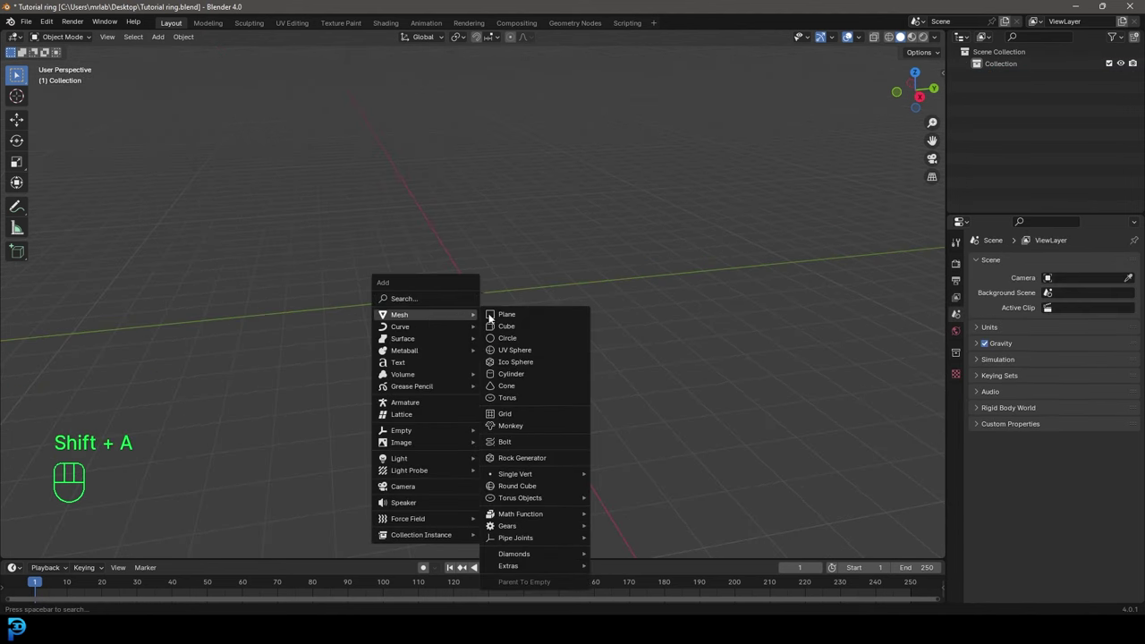
pyautogui.click(543, 338)
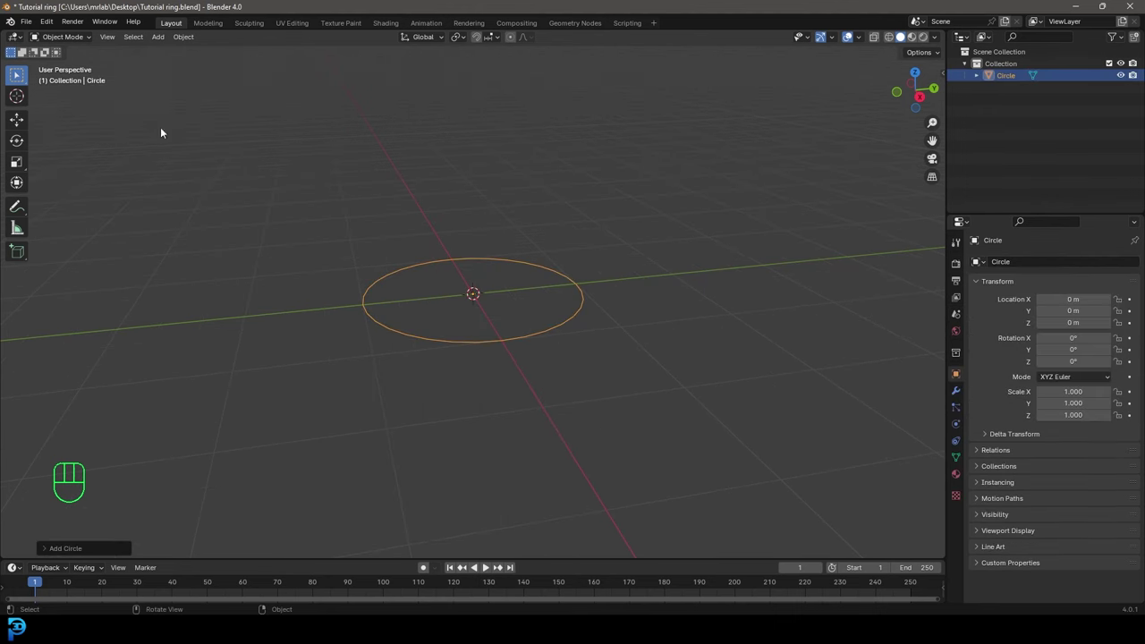
# - Rotate the circle's geometry 90° about the X axis in Edit Mode so that it stands upright
pyautogui.press('Tab')
pyautogui.moveTo(596, 298); pyautogui.dragTo(578, 294, button='middle')
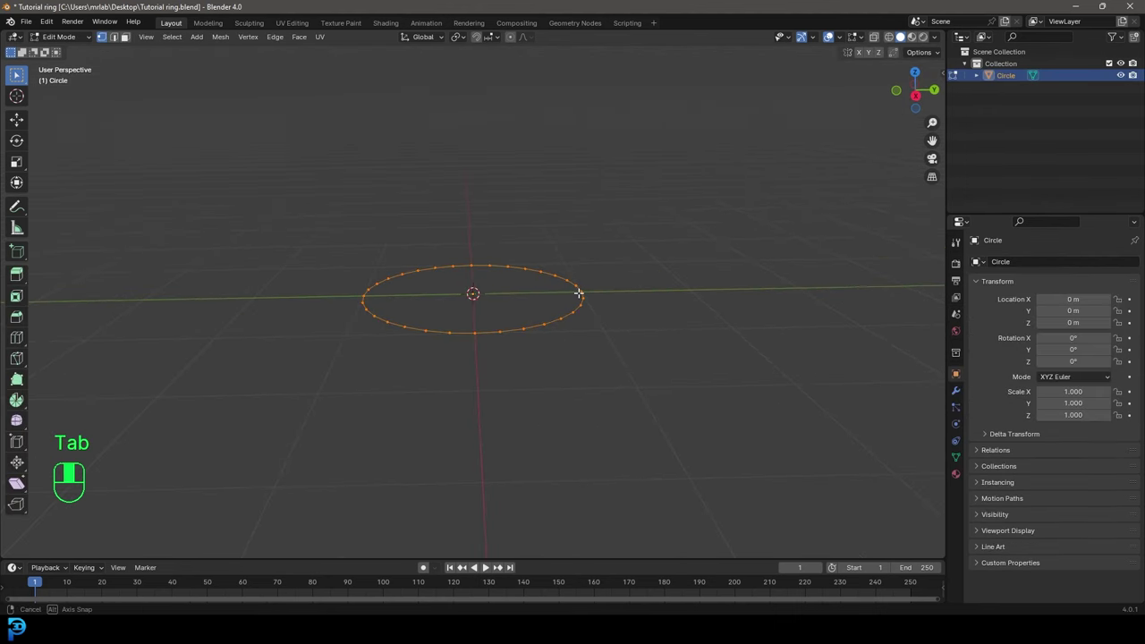
pyautogui.press('r')
pyautogui.press('x')
pyautogui.press('9')
pyautogui.press('0')
pyautogui.press('Return')
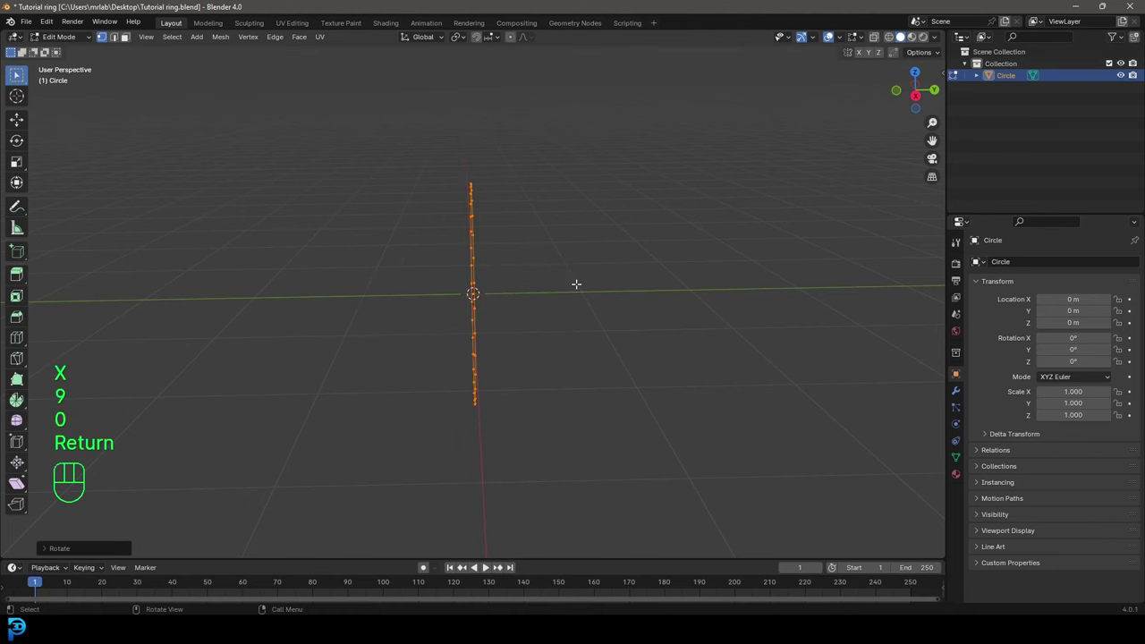
# - Extrude the circle inward in front view, scaling the new loop to about 0.86 to form a flat band
pyautogui.press('KP_1')
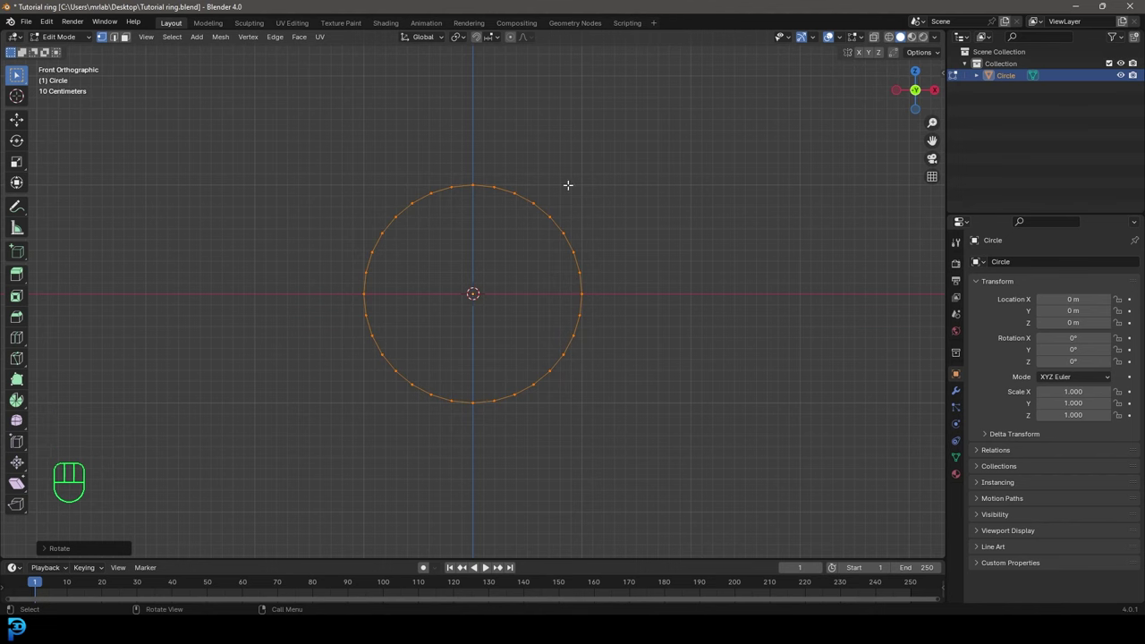
pyautogui.keyDown('shift'); pyautogui.moveTo(606, 265); pyautogui.dragTo(665, 322, button='middle'); pyautogui.keyUp('shift')
pyautogui.press('e')
pyautogui.press('s')
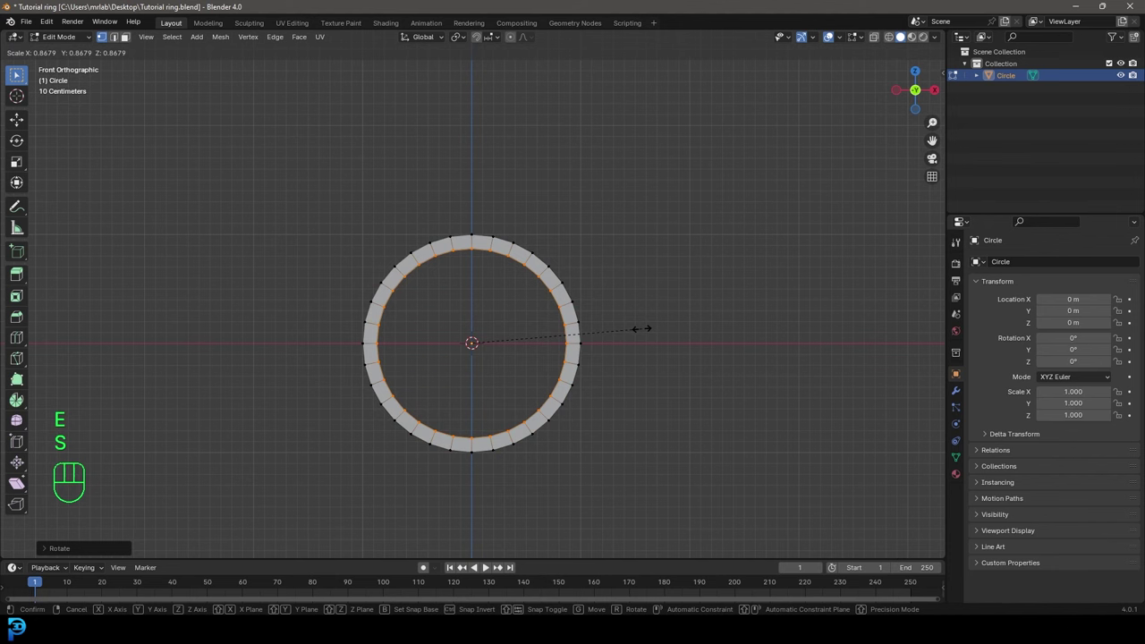
pyautogui.click(639, 327)
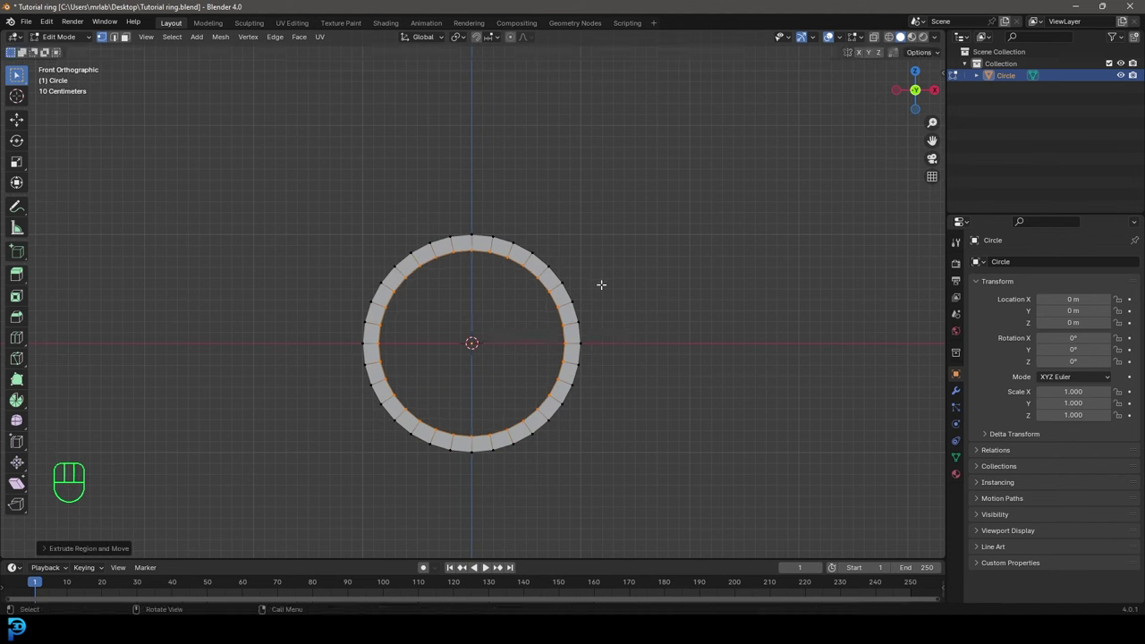
# - Delete the vertices of the band's negative-X half and add a Mirror modifier on the X axis with Clipping enabled
pyautogui.moveTo(253, 162); pyautogui.dragTo(452, 546)
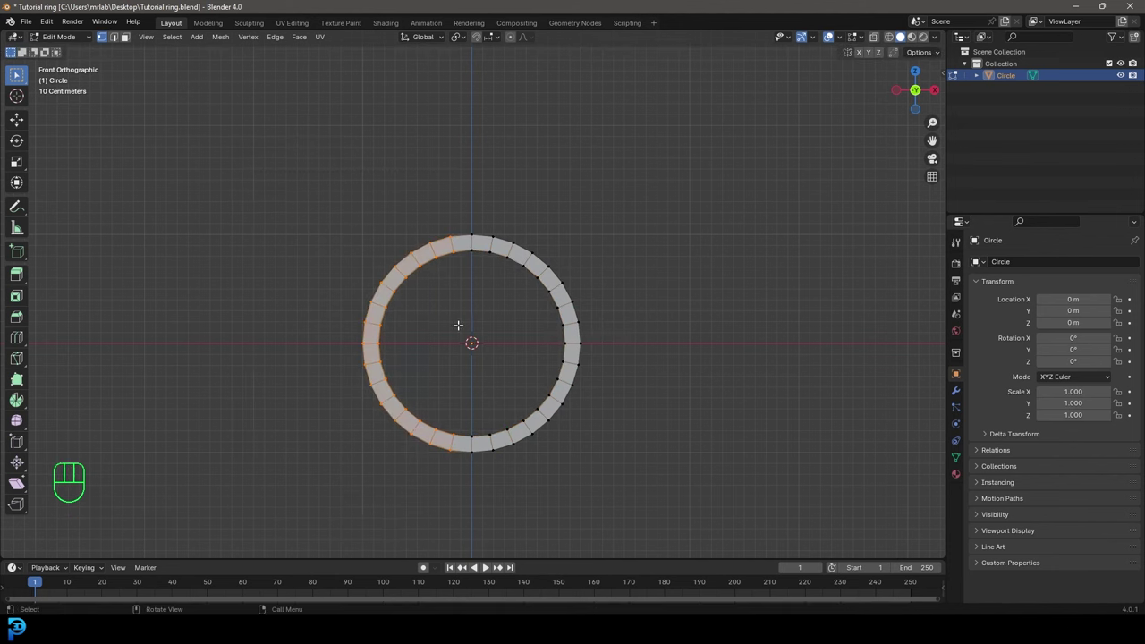
pyautogui.press('x')
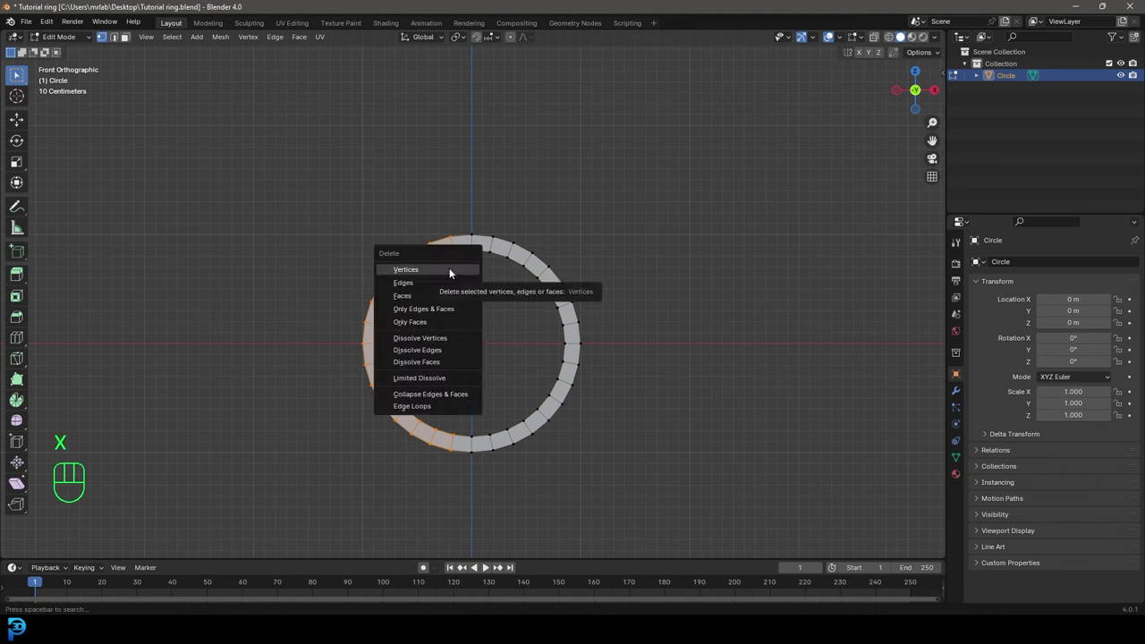
pyautogui.click(449, 268)
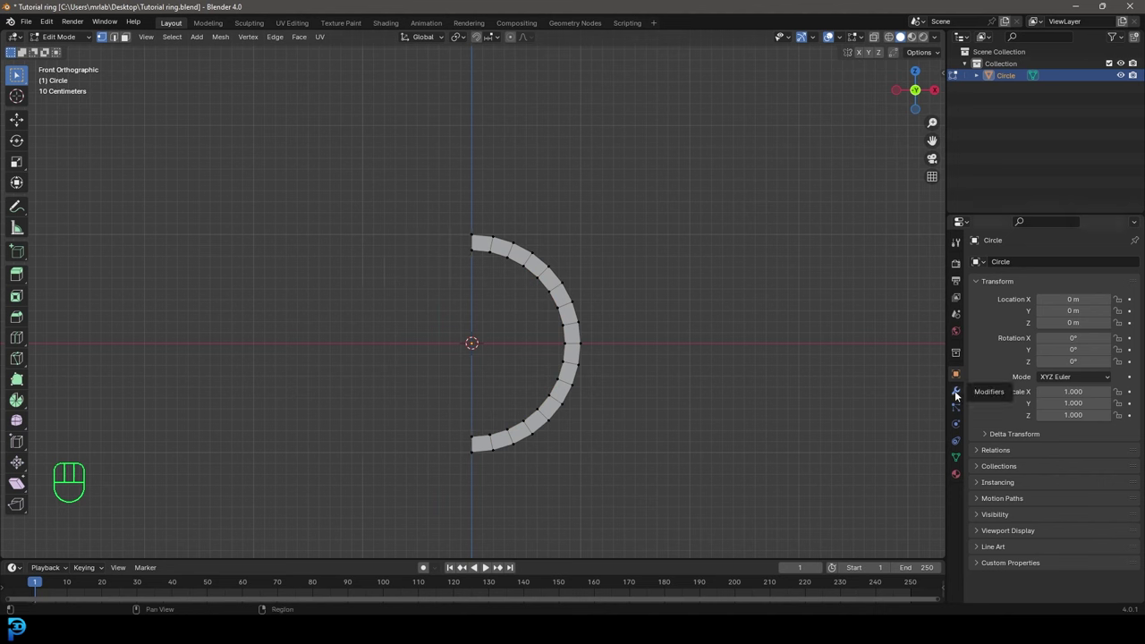
pyautogui.click(956, 393)
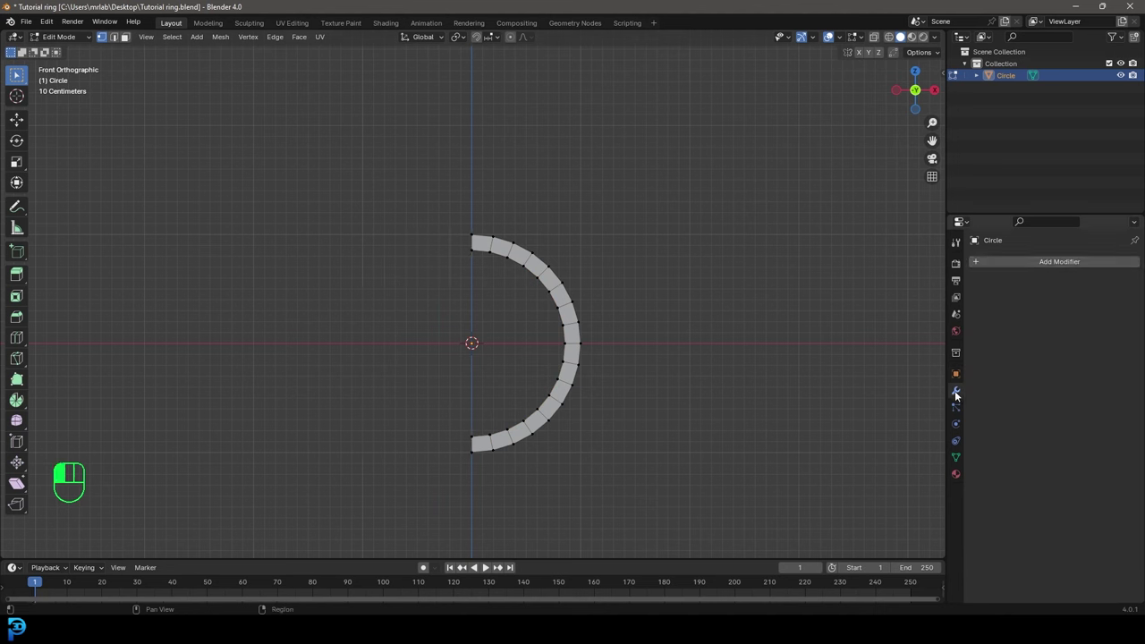
pyautogui.click(1043, 261)
pyautogui.write('mir')
pyautogui.press('Return')
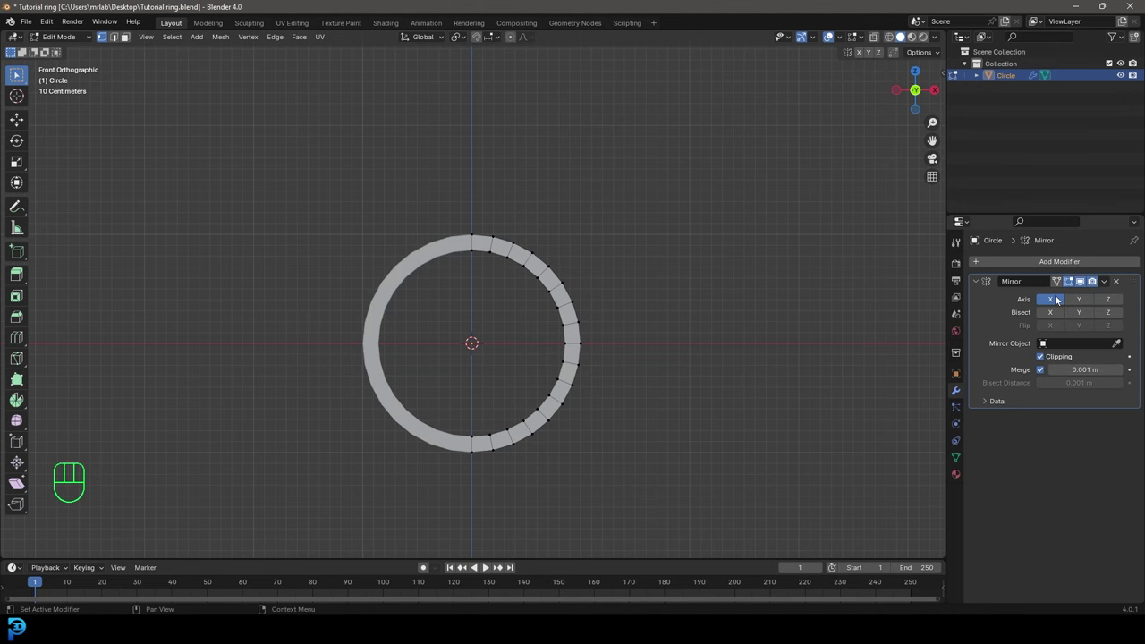
# - Extrude all of the half band's faces sideways along Y to give the band its width
pyautogui.scroll(-4, 483, 286)
pyautogui.moveTo(483, 286); pyautogui.dragTo(537, 280, button='middle')
pyautogui.press('a')
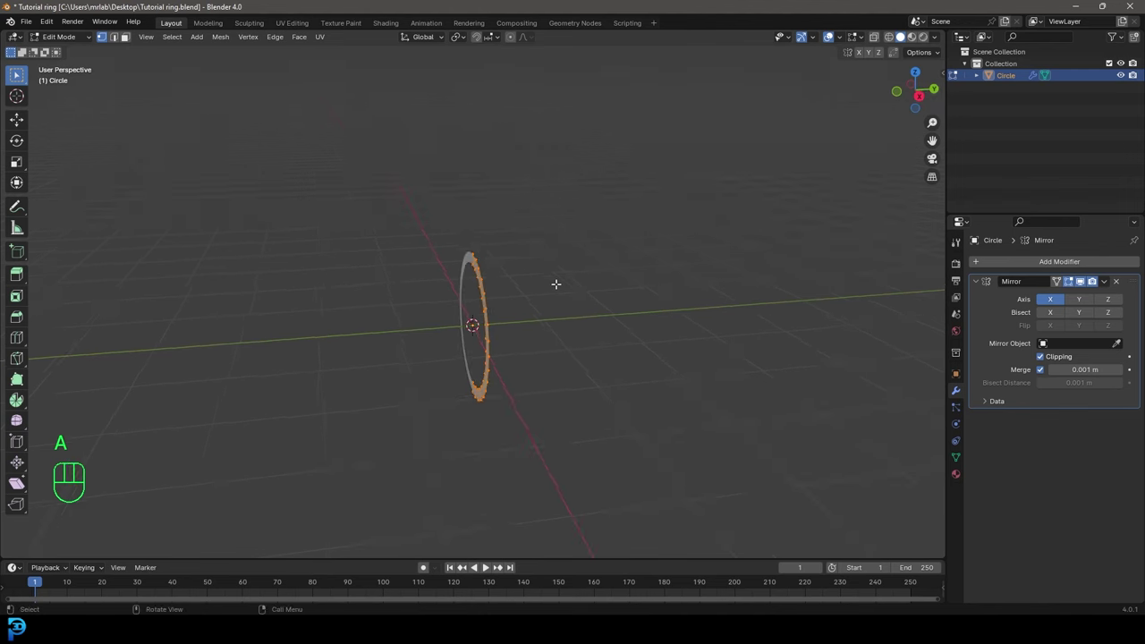
pyautogui.press('e')
pyautogui.click(569, 302)
pyautogui.moveTo(570, 302); pyautogui.dragTo(557, 275, button='middle')
# - Delete the newly extruded side faces and enable the Y axis in the Mirror modifier
pyautogui.press('x')
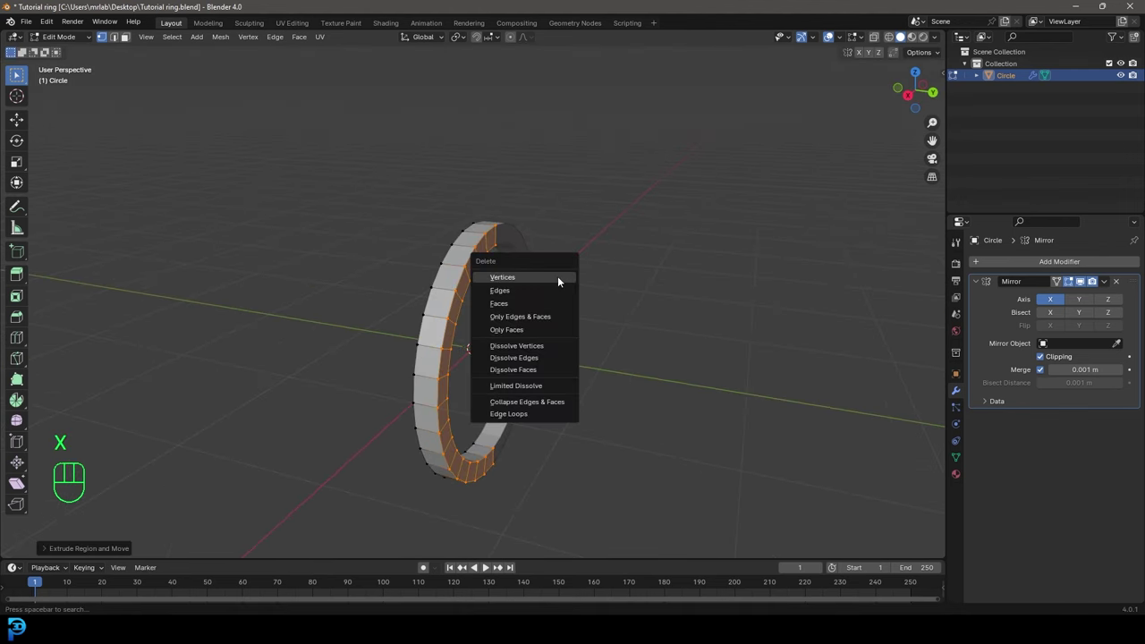
pyautogui.click(523, 303)
pyautogui.moveTo(542, 307); pyautogui.dragTo(843, 360, button='middle')
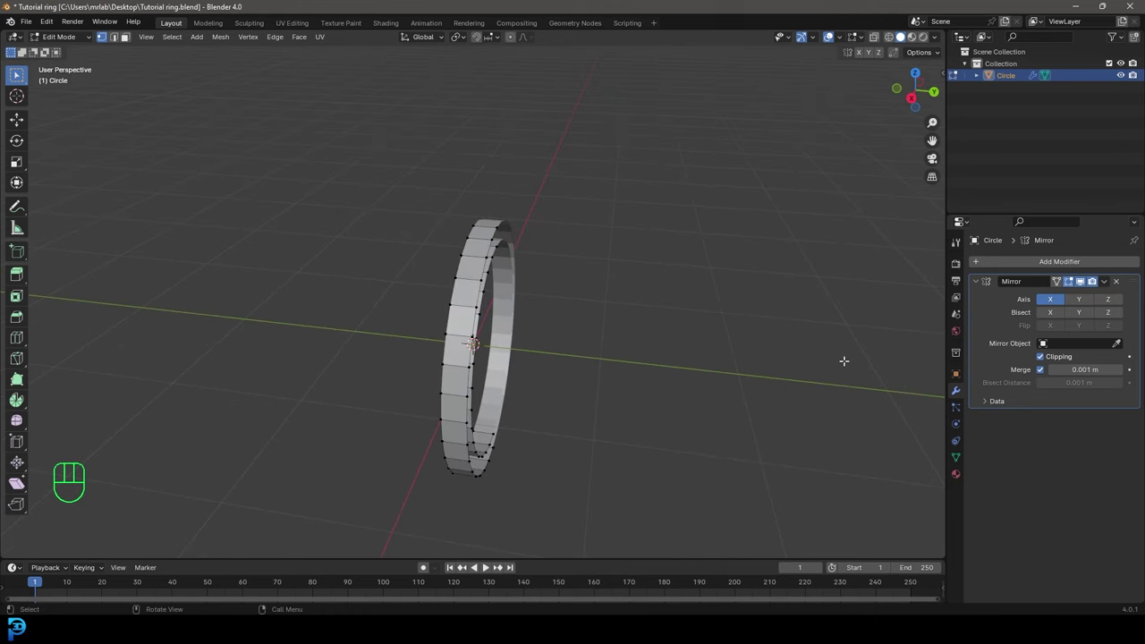
pyautogui.click(1078, 302)
pyautogui.moveTo(581, 284); pyautogui.dragTo(598, 283, button='middle')
pyautogui.scroll(2, 597, 283)
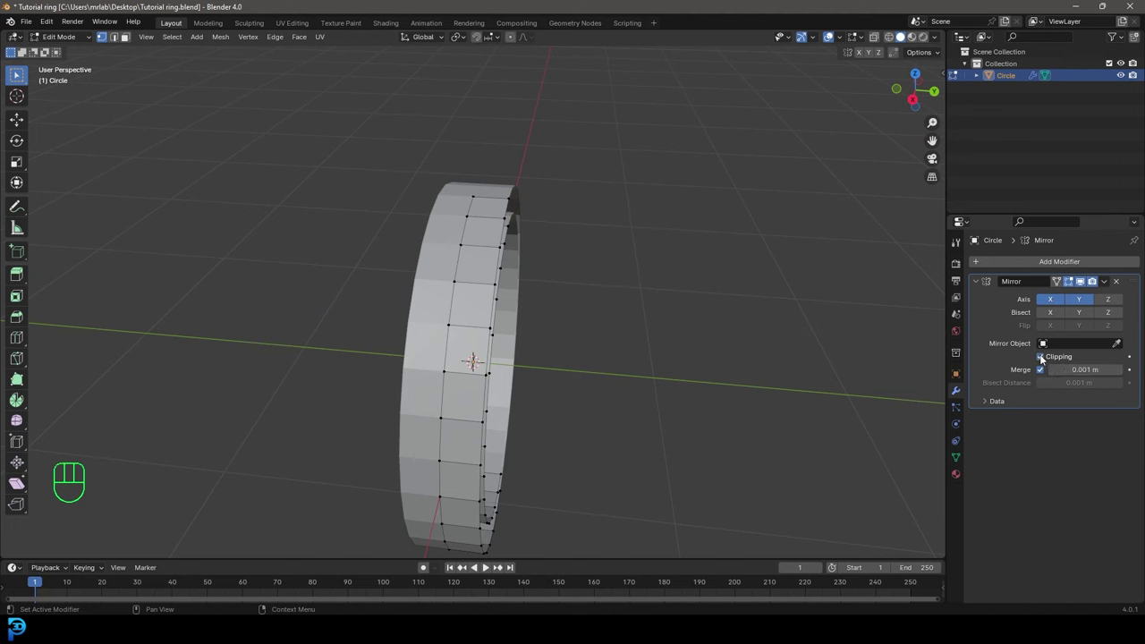
# - Disable Clipping on the Mirror modifier and move all of the band's vertices along Y past the mirror plane to the negative side
pyautogui.press('a')
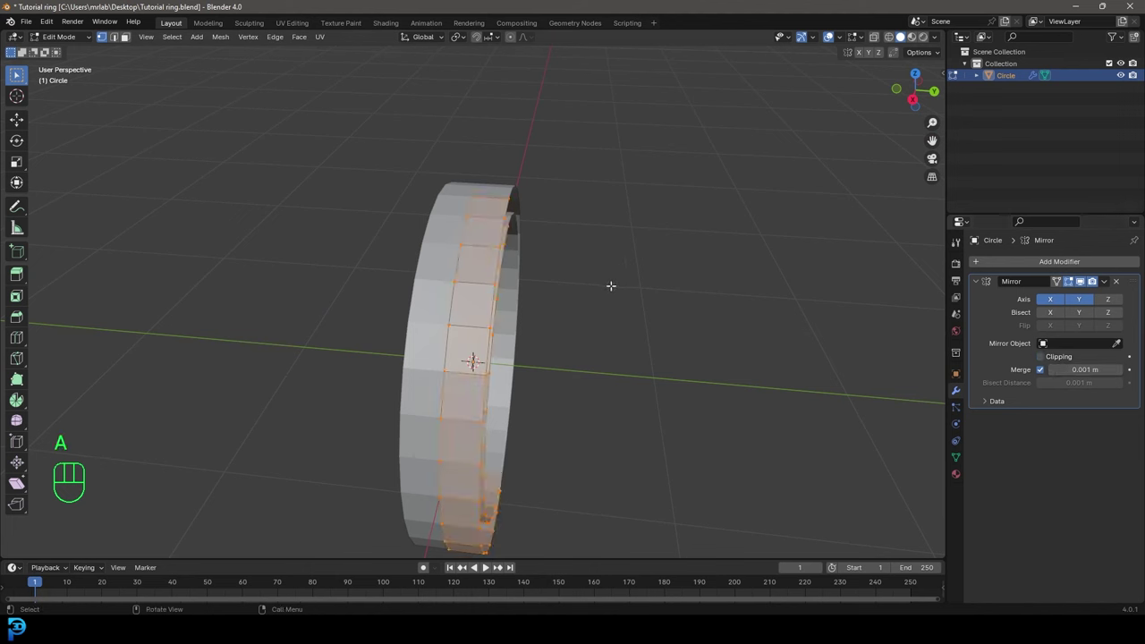
pyautogui.press('g')
pyautogui.press('y')
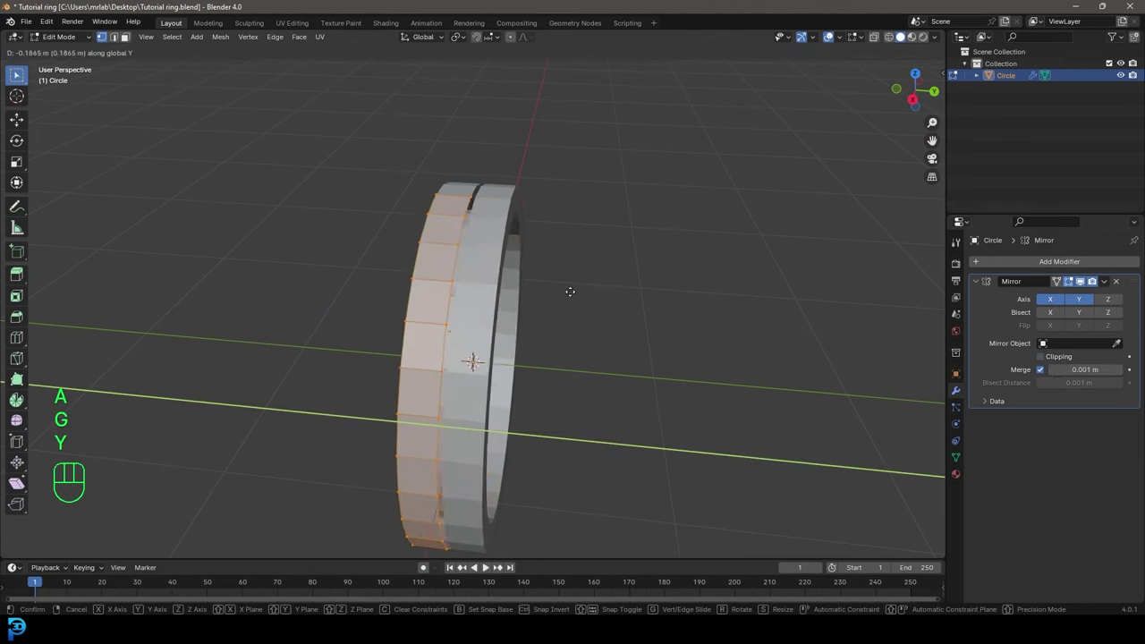
pyautogui.click(562, 290)
# - Re-enable Clipping and move the vertices back about 0.17 m along Y until both mirrored halves join at the centre
pyautogui.click(1040, 357)
pyautogui.press('KP_3')
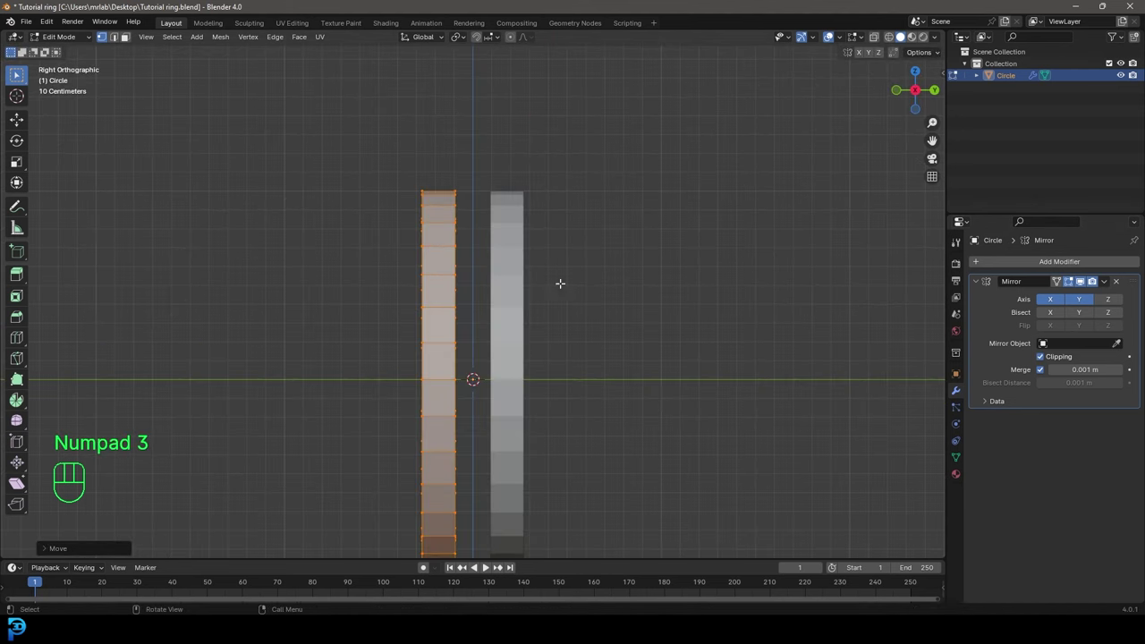
pyautogui.press('g')
pyautogui.press('y')
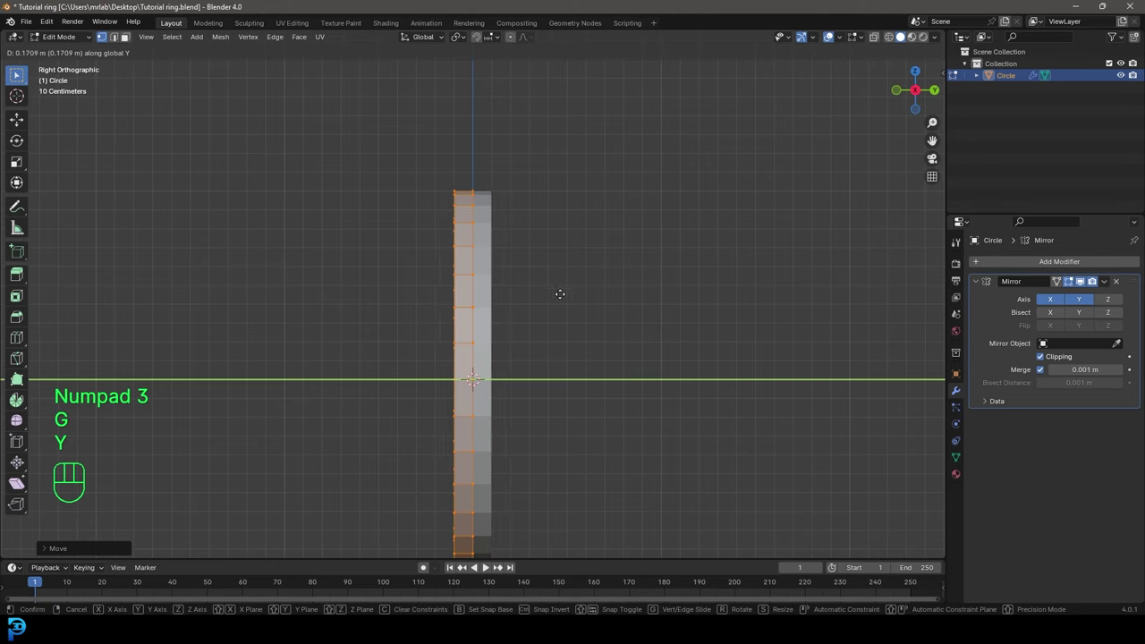
pyautogui.click(560, 295)
pyautogui.moveTo(560, 294); pyautogui.dragTo(548, 398, button='middle')
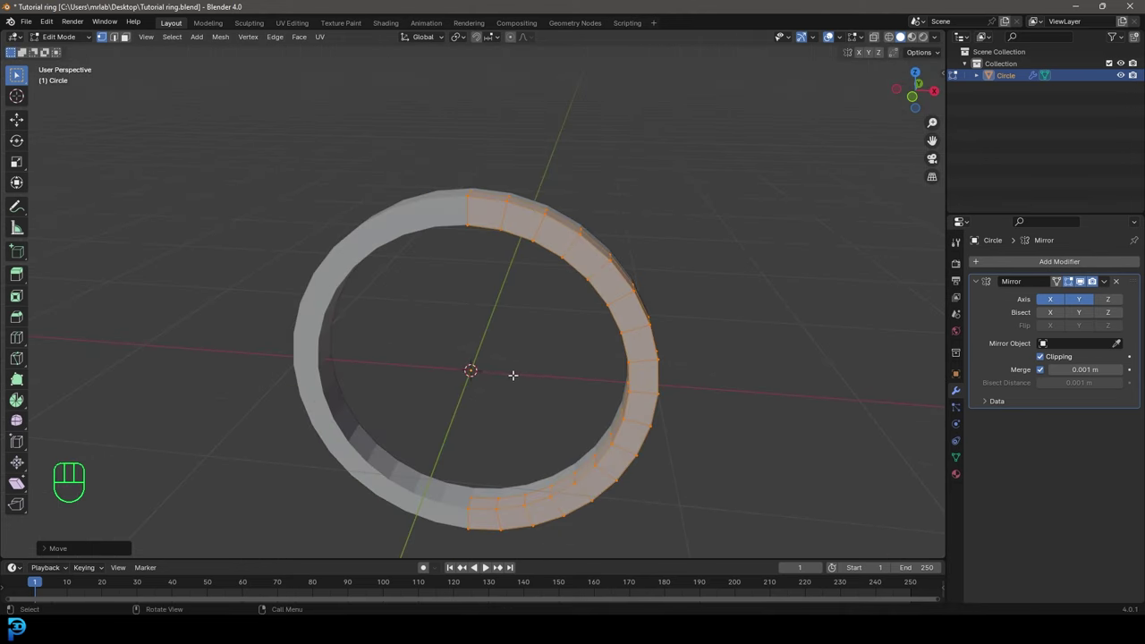
pyautogui.moveTo(739, 401); pyautogui.dragTo(525, 358, button='middle')
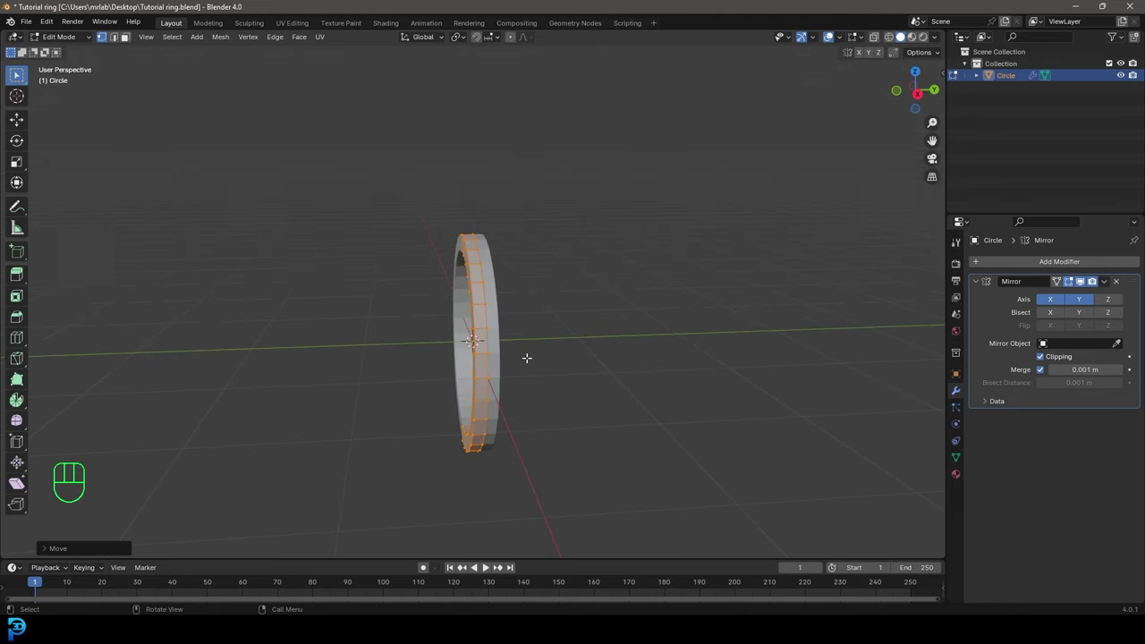
# - Turn on proportional editing and display the ring as a wireframe in front view
pyautogui.press('KP_1')
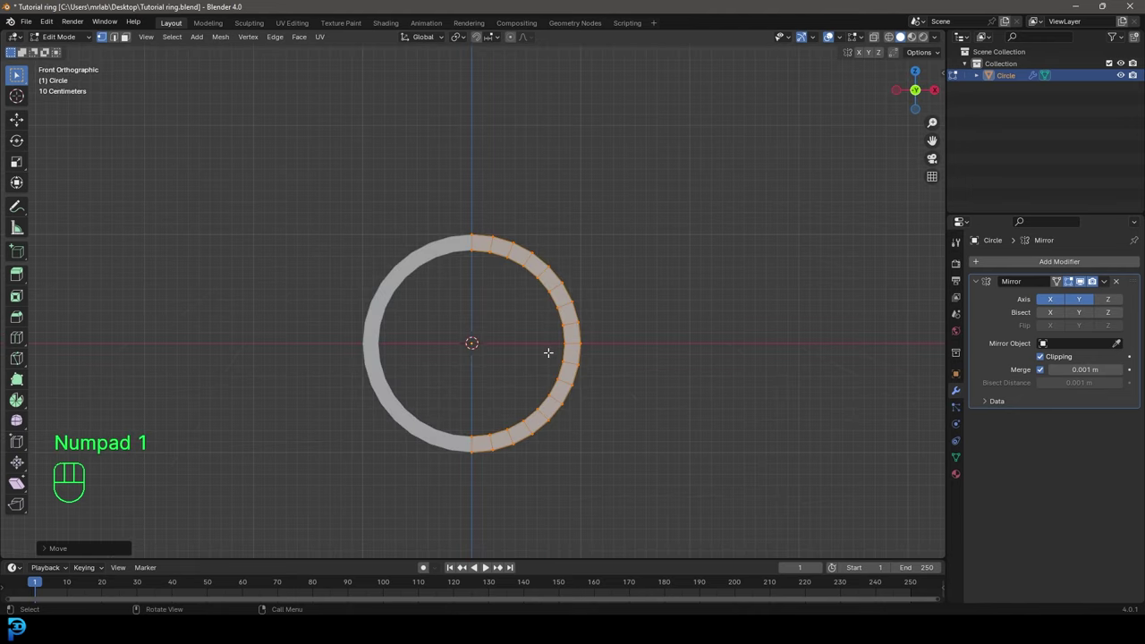
pyautogui.scroll(3, 531, 251)
pyautogui.press('z')
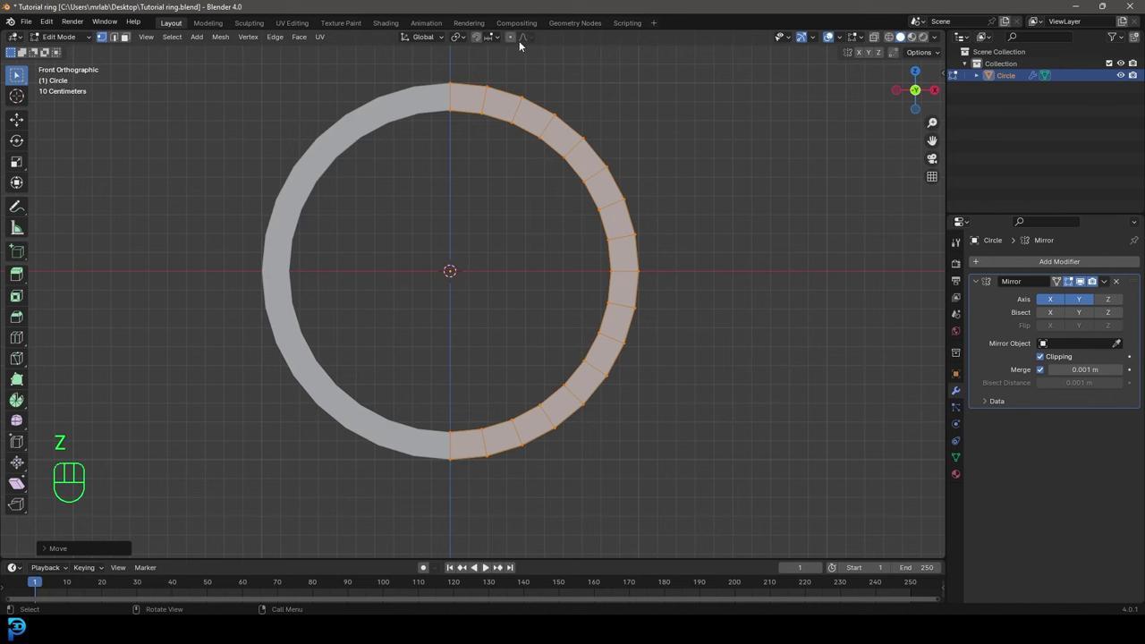
pyautogui.click(510, 37)
pyautogui.press('z')
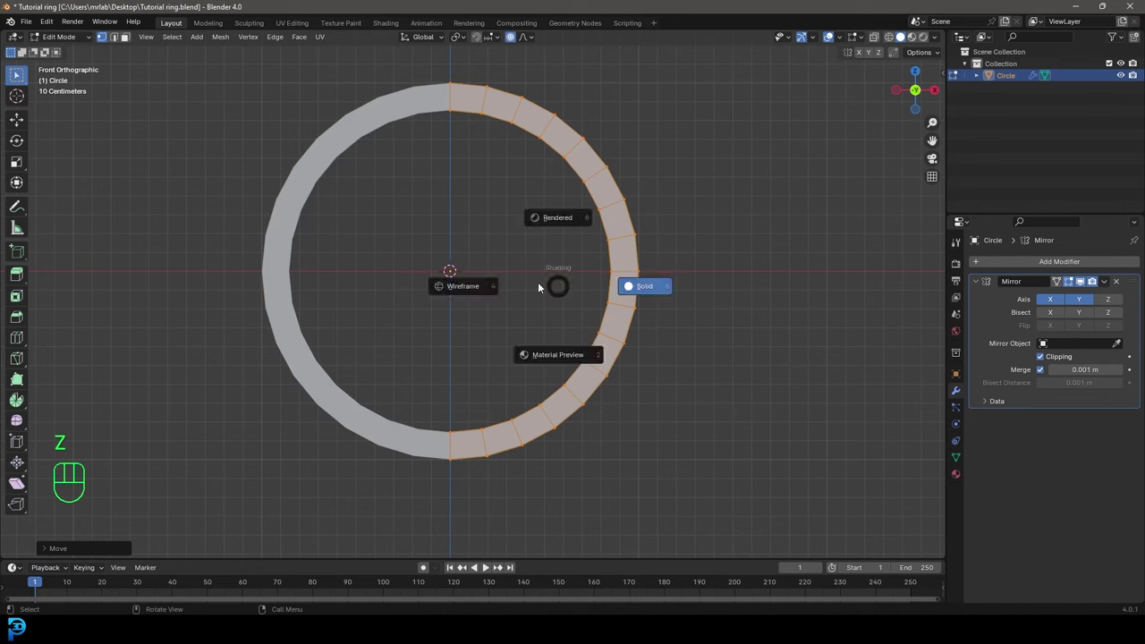
pyautogui.click(464, 286)
# - Move the outer vertices at and beside the ring's bottom centre slightly outward to thicken the base
pyautogui.moveTo(421, 401); pyautogui.dragTo(455, 415)
pyautogui.moveTo(517, 500); pyautogui.dragTo(433, 452)
pyautogui.press('g')
pyautogui.scroll(14, 503, 491)
pyautogui.click(504, 496)
pyautogui.moveTo(573, 482); pyautogui.dragTo(503, 428)
pyautogui.press('g')
pyautogui.click(536, 447)
# - Nudge the next two outer vertices up the ring's lower curve slightly outward to smooth the thickened profile
pyautogui.moveTo(587, 450); pyautogui.dragTo(547, 418)
pyautogui.press('g')
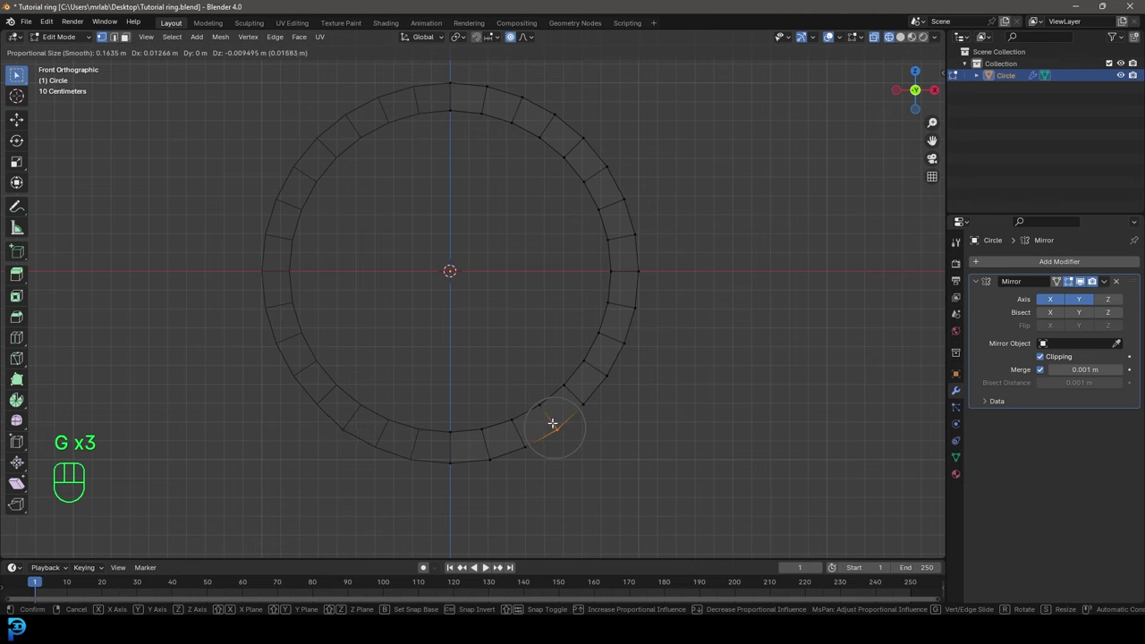
pyautogui.click(553, 423)
pyautogui.click(579, 402)
pyautogui.press('g')
pyautogui.click(578, 401)
pyautogui.scroll(-3, 644, 382)
pyautogui.press('alt')
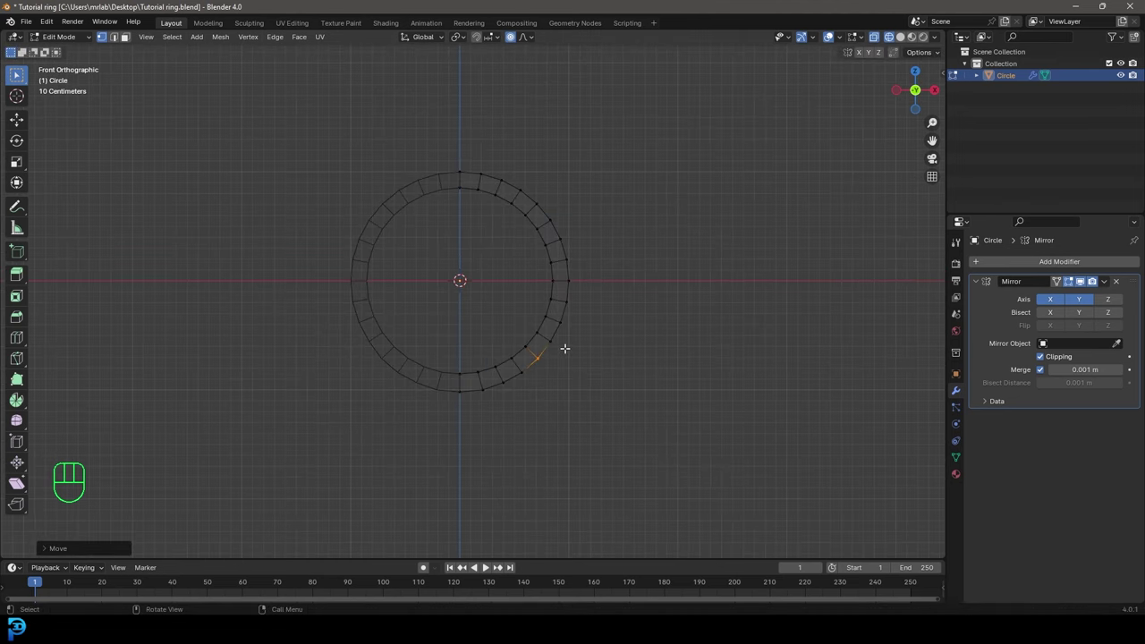
# - Scale the ring's bottom vertices along Y by about 1.79 in side view, with a proportional size of about 0.83
pyautogui.press('KP_3')
pyautogui.moveTo(605, 460); pyautogui.dragTo(338, 358)
pyautogui.scroll(1, 626, 384)
pyautogui.press('s')
pyautogui.press('y')
pyautogui.scroll(-14, 680, 403)
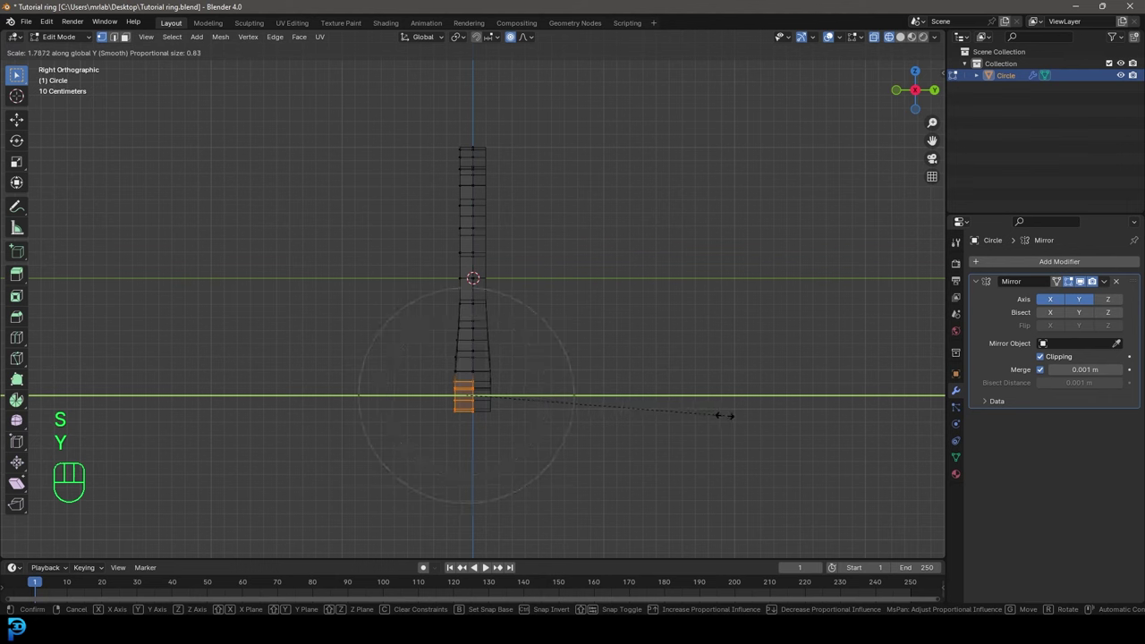
pyautogui.click(723, 414)
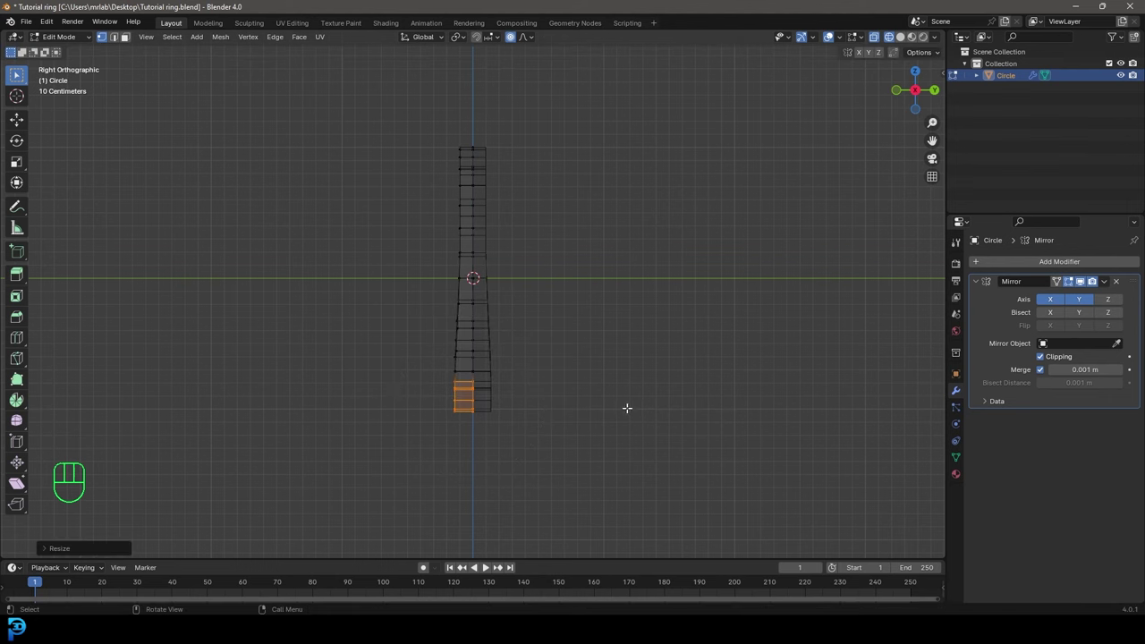
# - Move the ring's bottom vertices slightly inward along Y, with a proportional size of about 1.33 m
pyautogui.press('g')
pyautogui.press('y')
pyautogui.scroll(-3, 608, 401)
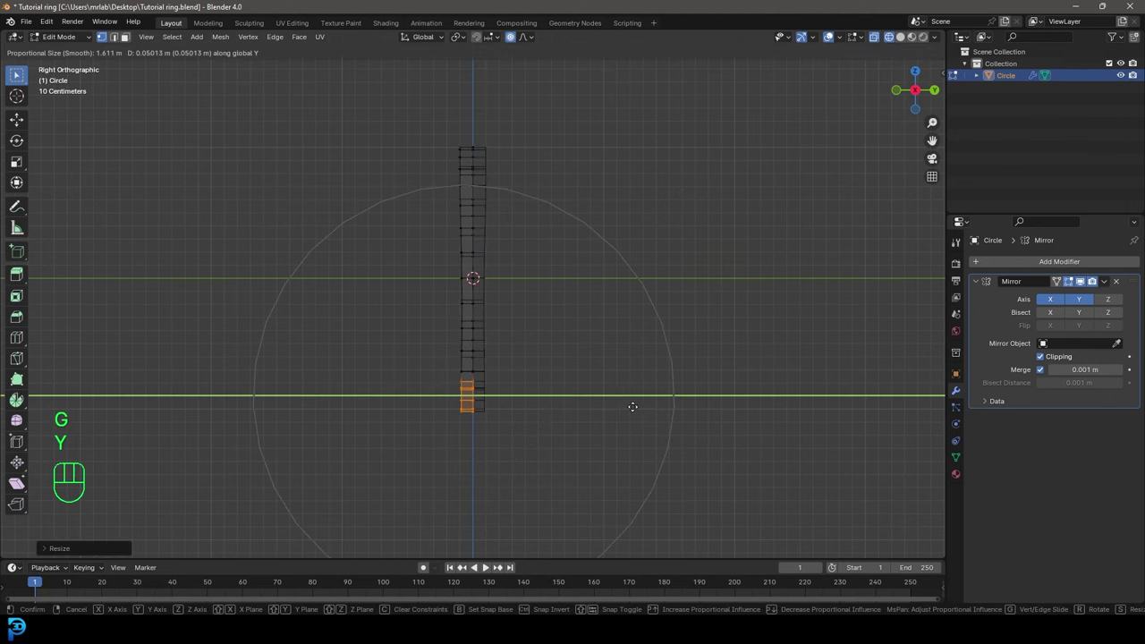
pyautogui.scroll(2, 627, 407)
pyautogui.press('Escape')
# - Move the ring's top vertices about 0.005 m inward along Y with proportional editing, and return to solid shading
pyautogui.moveTo(396, 111); pyautogui.dragTo(537, 183)
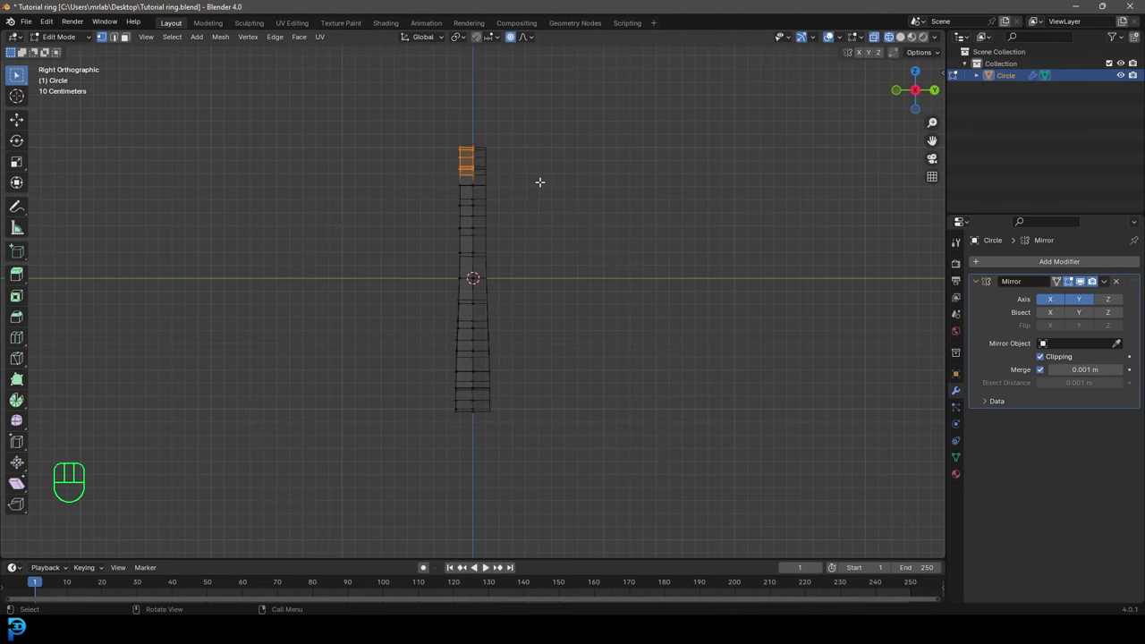
pyautogui.press('g')
pyautogui.press('y')
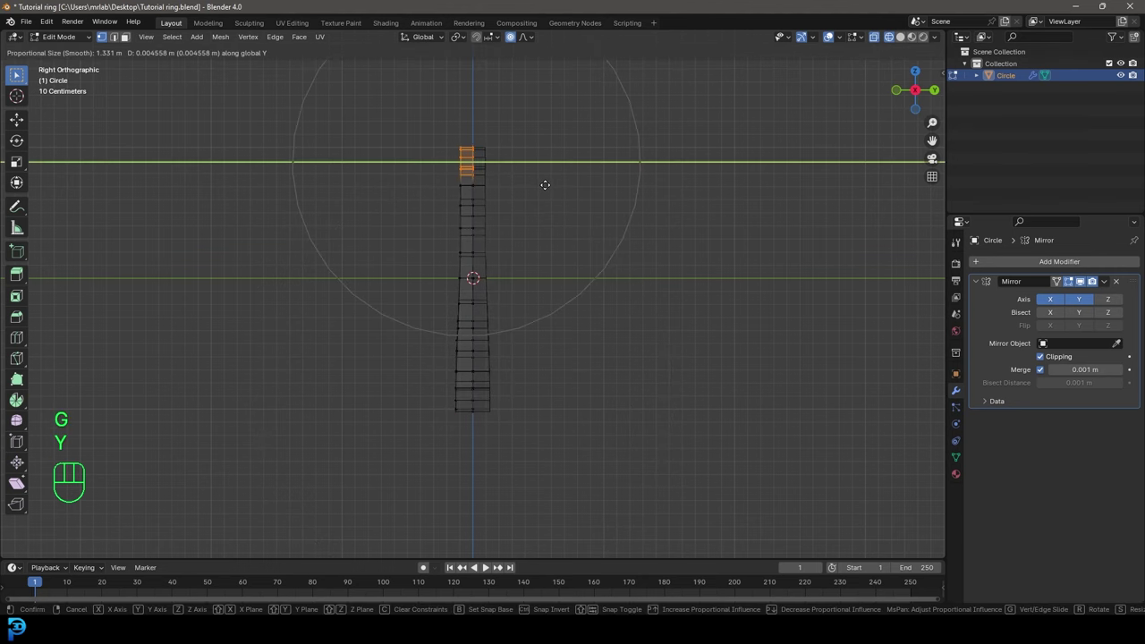
pyautogui.click(544, 185)
pyautogui.moveTo(544, 185); pyautogui.dragTo(555, 207, button='middle')
pyautogui.press('z')
pyautogui.click(621, 224)
# - Bevel the outer and inner edge loops of the ring's front side by about 0.012 m
pyautogui.moveTo(621, 224)
pyautogui.mouseDown(button='middle')
pyautogui.moveTo(825, 260)
pyautogui.moveTo(465, 286)
pyautogui.mouseUp(button='middle')
pyautogui.click(115, 38)
pyautogui.moveTo(376, 259); pyautogui.dragTo(606, 248, button='middle')
pyautogui.hotkey('alt', 'a')
pyautogui.scroll(4, 529, 304)
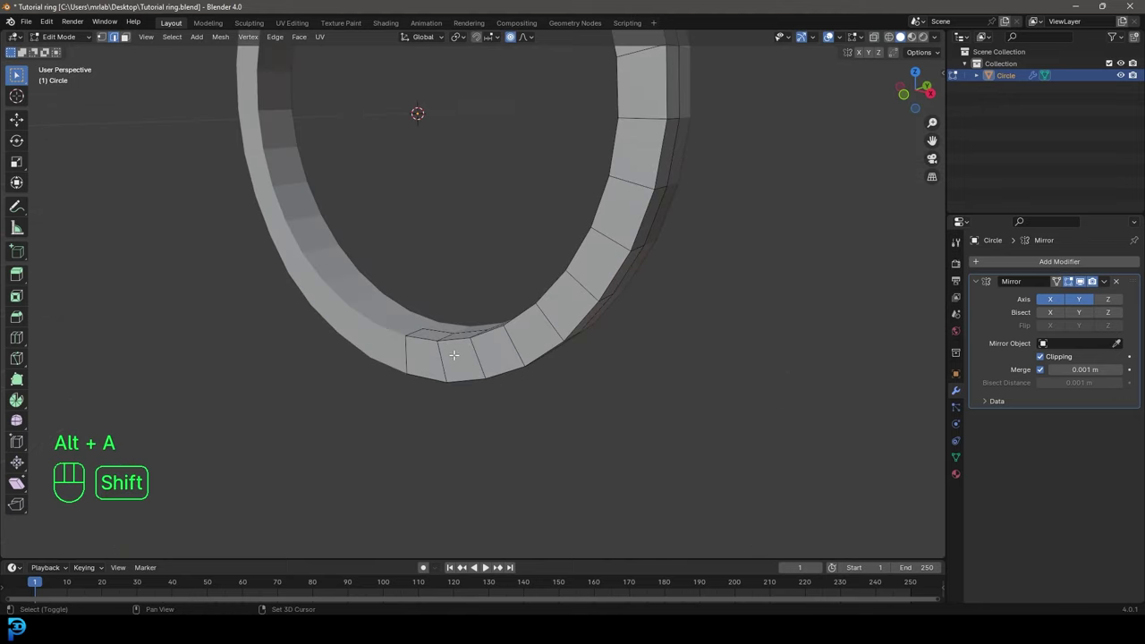
pyautogui.keyDown('alt'); pyautogui.moveTo(454, 353); pyautogui.dragTo(508, 376, button='middle'); pyautogui.keyUp('alt')
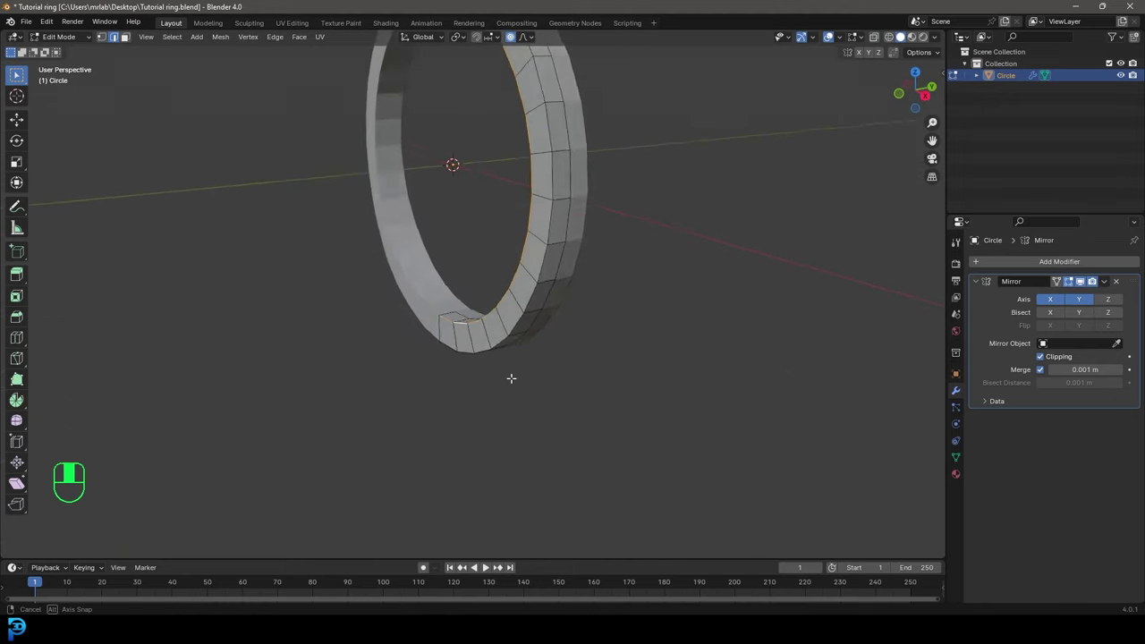
pyautogui.scroll(1, 508, 375)
pyautogui.keyDown('alt'); pyautogui.keyDown('shift'); pyautogui.click(566, 274); pyautogui.keyUp('shift'); pyautogui.keyUp('alt')
pyautogui.scroll(-5, 554, 197)
pyautogui.keyDown('shift'); pyautogui.moveTo(529, 176); pyautogui.dragTo(508, 348, button='middle'); pyautogui.keyUp('shift')
pyautogui.scroll(4, 477, 343)
pyautogui.moveTo(475, 409); pyautogui.dragTo(545, 365, button='middle')
pyautogui.scroll(4, 549, 363)
pyautogui.keyDown('shift'); pyautogui.scroll(-2, 563, 345); pyautogui.keyUp('shift')
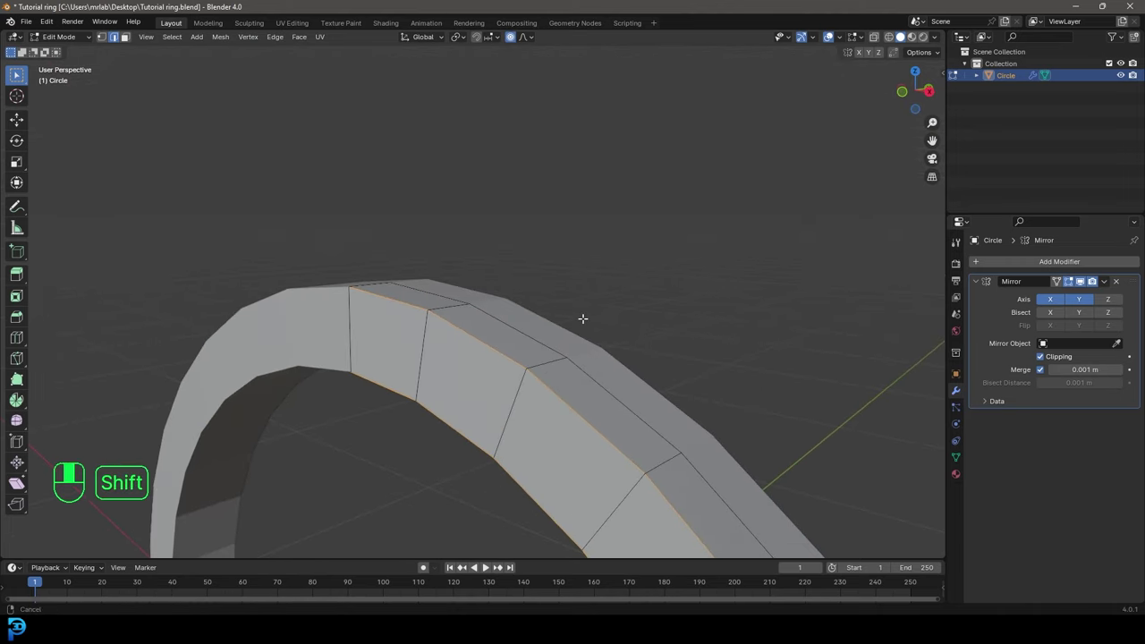
pyautogui.hotkey('ctrl', 'b')
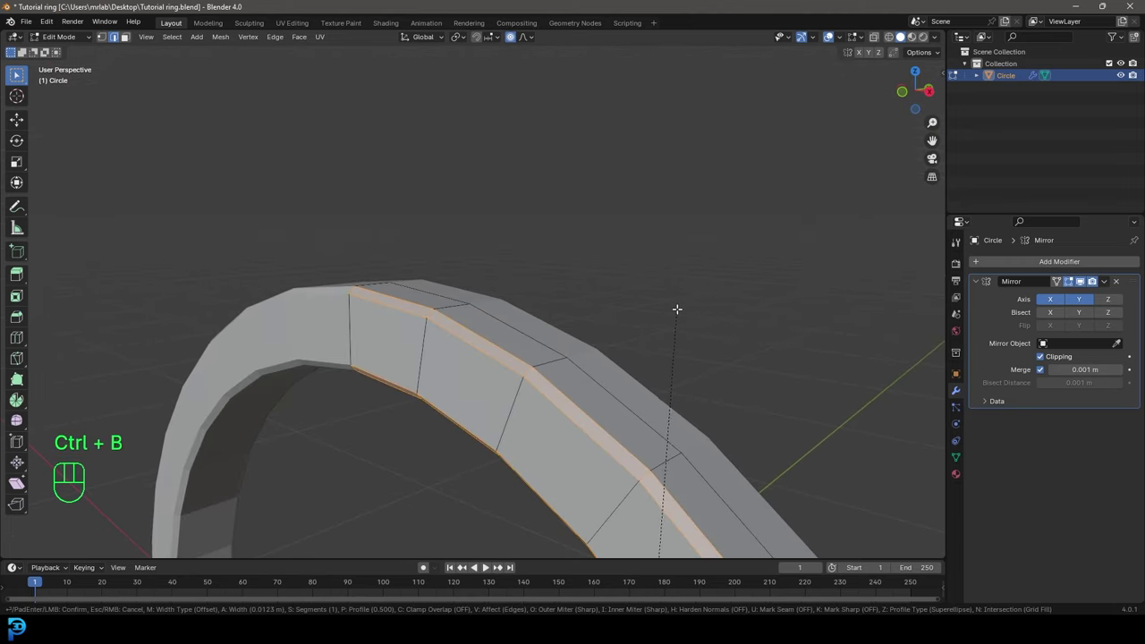
pyautogui.click(676, 311)
pyautogui.moveTo(676, 312); pyautogui.dragTo(542, 349, button='middle')
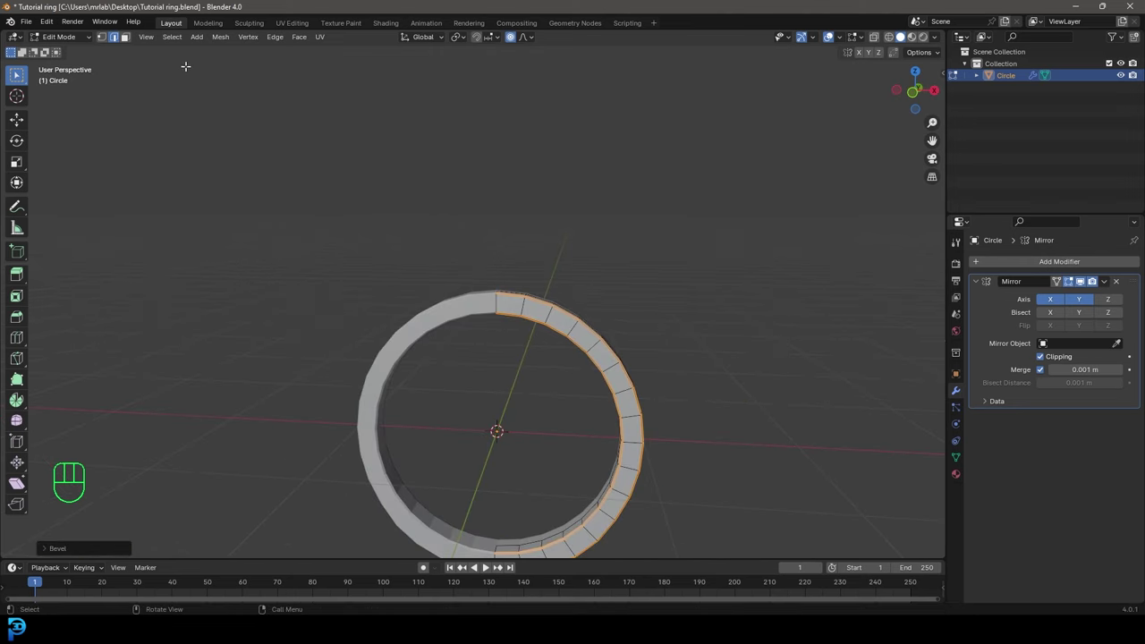
# - Delete the vertices at the ring's top centre in wireframe view to open a gap in the band
pyautogui.press('1')
pyautogui.scroll(2, 447, 284)
pyautogui.press('z')
pyautogui.moveTo(483, 400); pyautogui.dragTo(526, 195)
pyautogui.moveTo(515, 268); pyautogui.dragTo(560, 292, button='middle')
pyautogui.scroll(1, 560, 292)
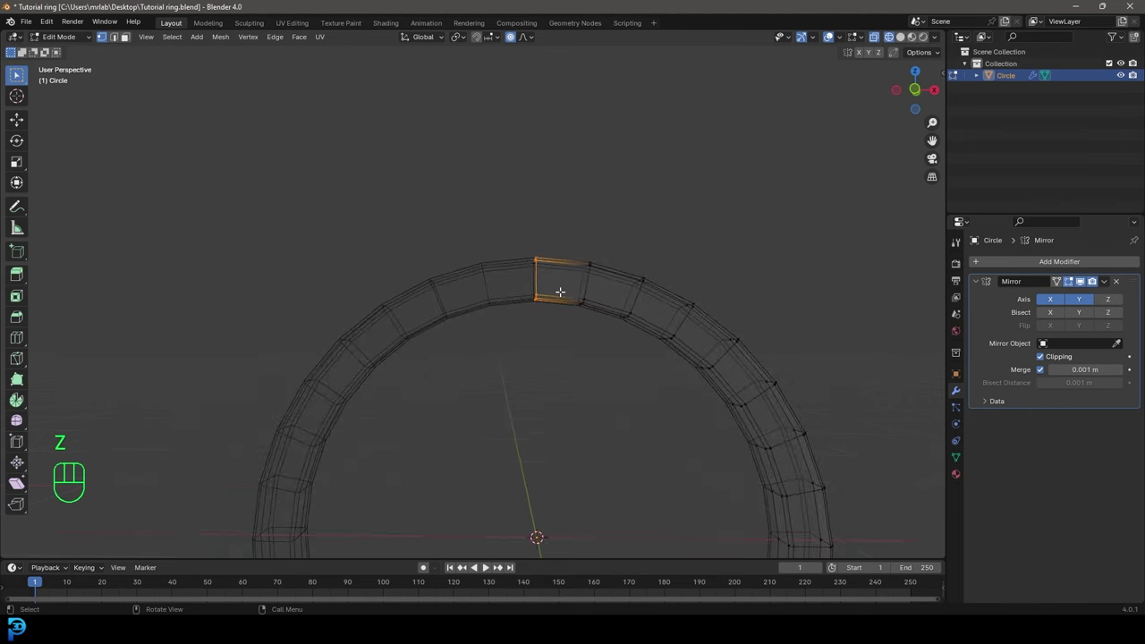
pyautogui.press('KP_1')
pyautogui.scroll(1, 541, 286)
pyautogui.press('x')
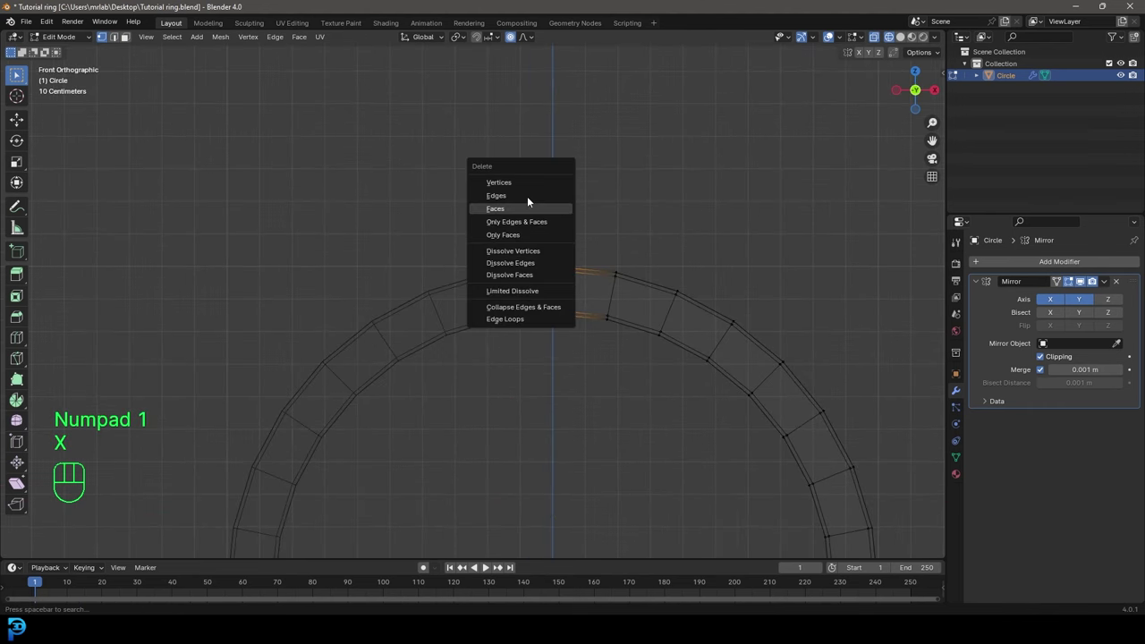
pyautogui.click(509, 181)
pyautogui.scroll(-6, 700, 260)
pyautogui.keyDown('shift'); pyautogui.moveTo(669, 399); pyautogui.dragTo(657, 302, button='middle'); pyautogui.keyUp('shift')
pyautogui.scroll(4, 637, 299)
pyautogui.scroll(-3, 637, 299)
pyautogui.keyDown('shift'); pyautogui.moveTo(558, 217); pyautogui.dragTo(564, 223, button='middle'); pyautogui.keyUp('shift')
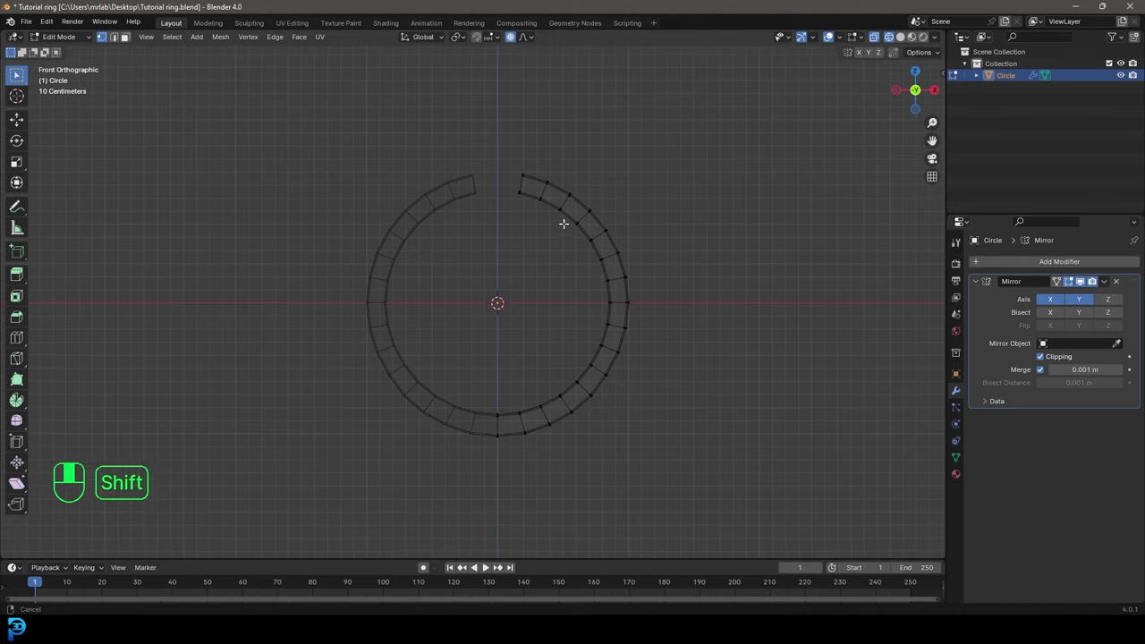
# - Add a Subdivision Surface modifier to the ring band and display it in solid shading
pyautogui.click(1062, 261)
pyautogui.click(1040, 260)
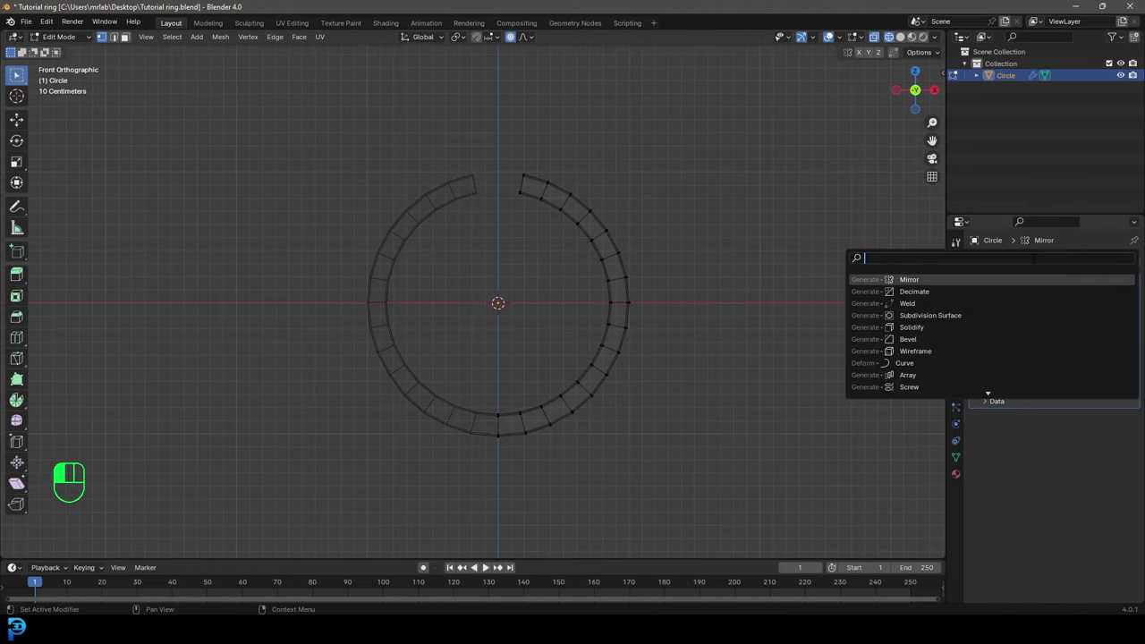
pyautogui.write('sub')
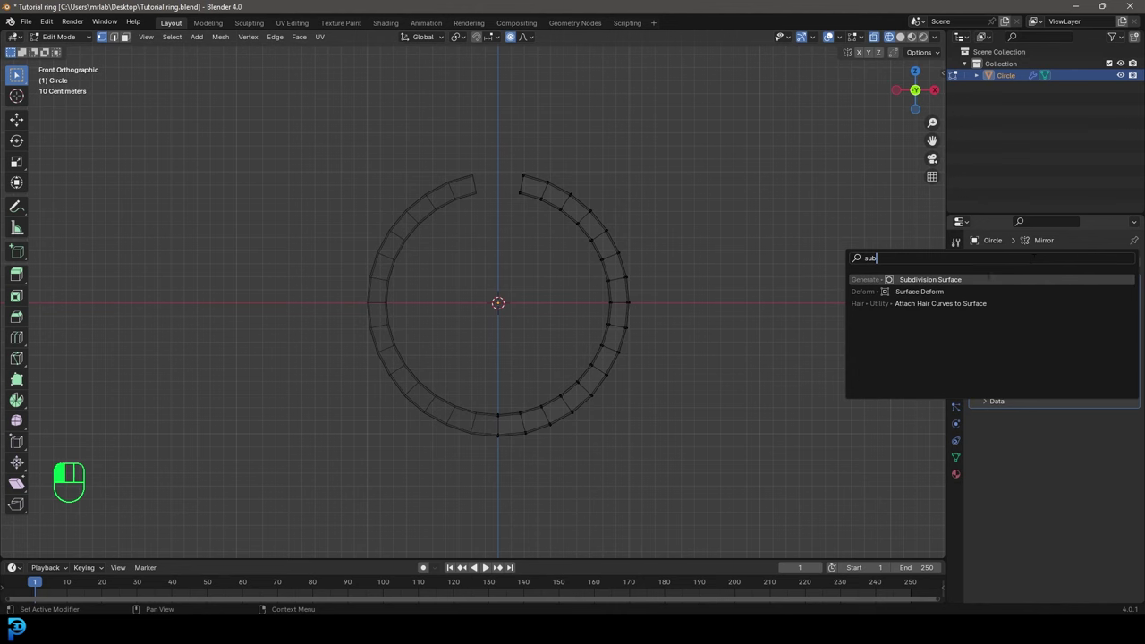
pyautogui.click(939, 280)
pyautogui.press('z')
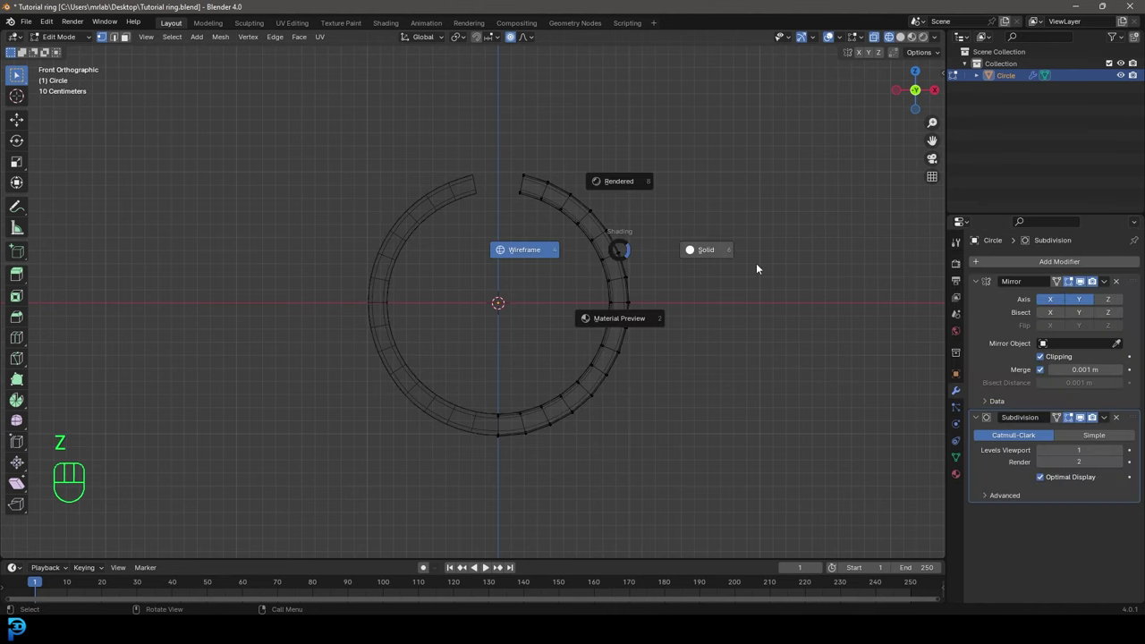
pyautogui.click(756, 263)
# - Leave Edit Mode and apply Shade Smooth to the ring band
pyautogui.moveTo(755, 263); pyautogui.dragTo(632, 257, button='middle')
pyautogui.press('Tab')
pyautogui.moveTo(670, 217); pyautogui.dragTo(578, 225, button='middle')
pyautogui.scroll(4, 591, 179)
pyautogui.rightClick(618, 122)
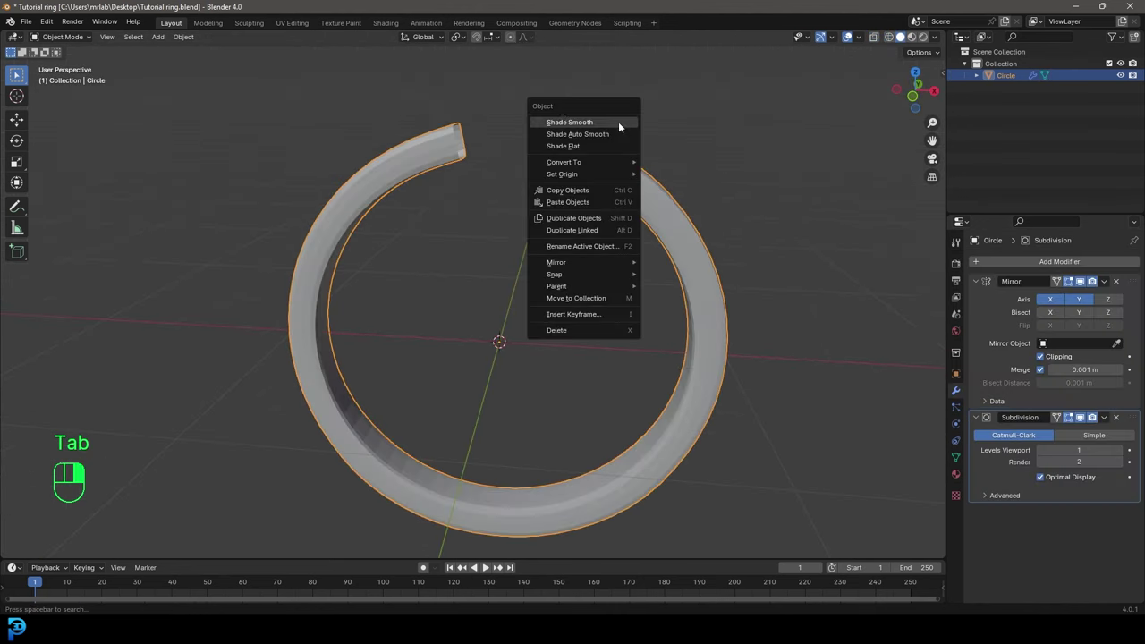
pyautogui.click(558, 121)
pyautogui.moveTo(707, 240); pyautogui.dragTo(499, 234, button='middle')
pyautogui.scroll(-3, 499, 234)
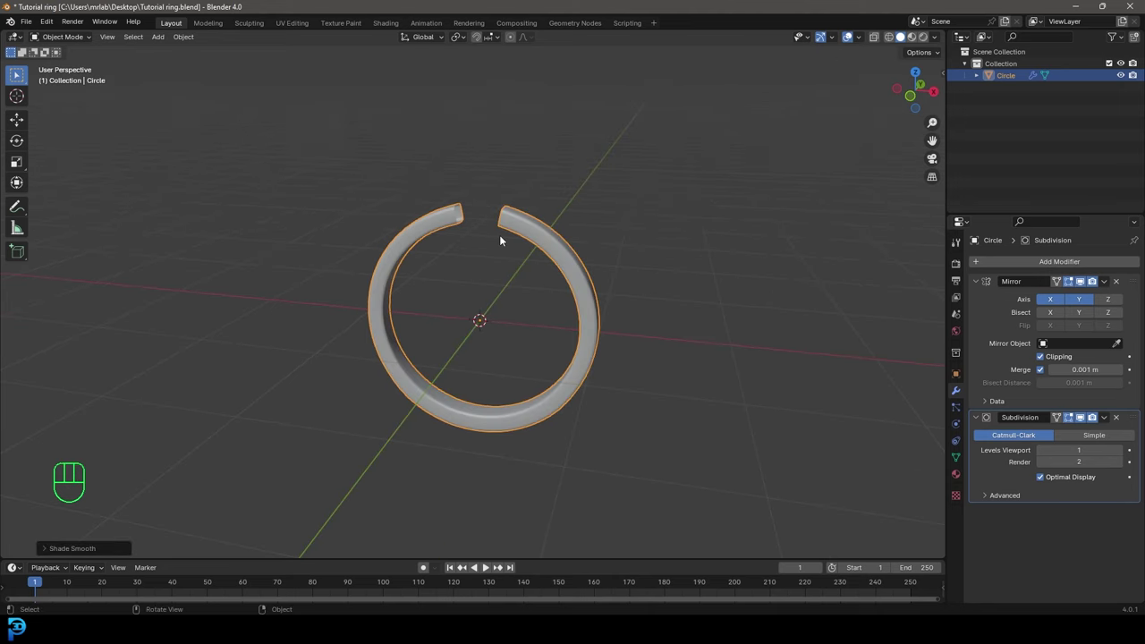
pyautogui.moveTo(521, 173); pyautogui.dragTo(480, 199, button='middle')
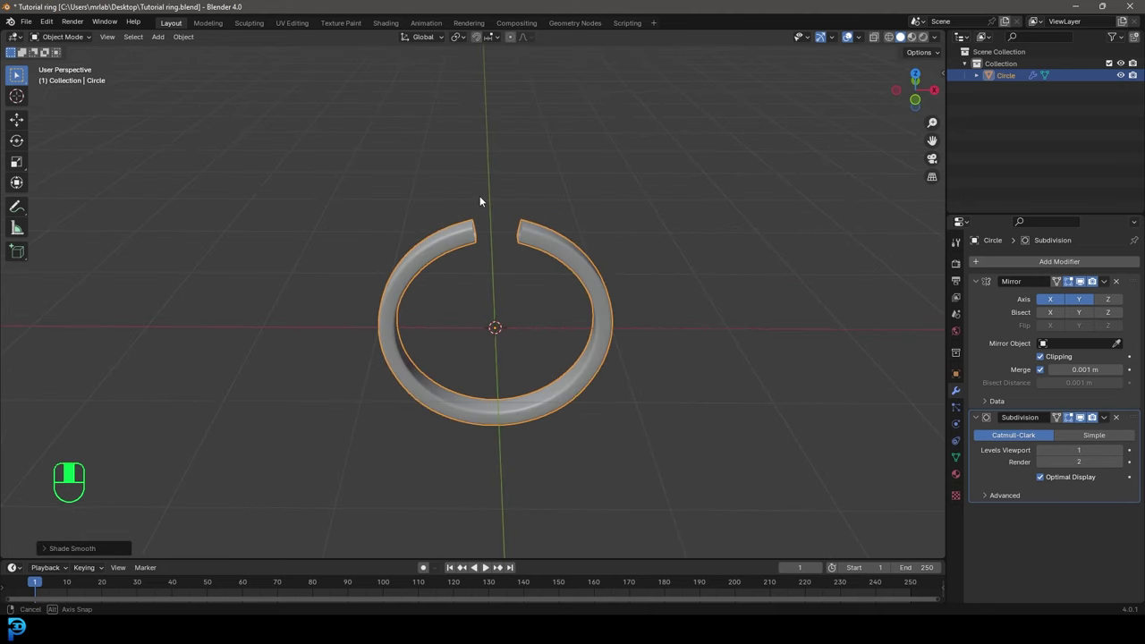
pyautogui.scroll(2, 479, 200)
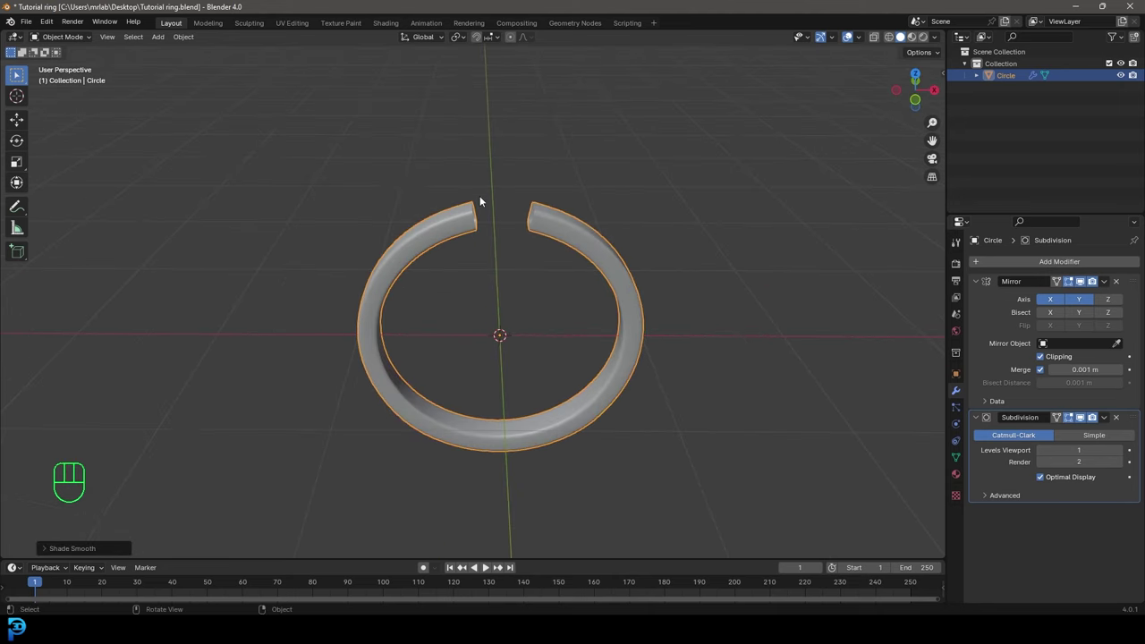
# - Search the add-ons in Preferences for "extra" and enable Add Mesh: Extra Objects
pyautogui.click(47, 21)
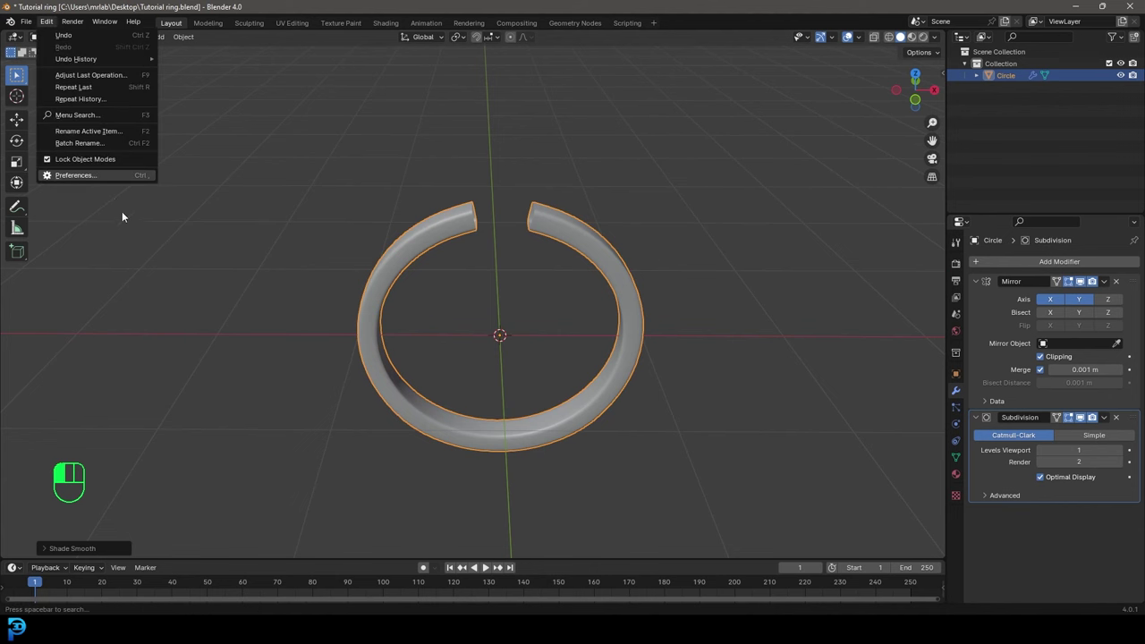
pyautogui.click(93, 174)
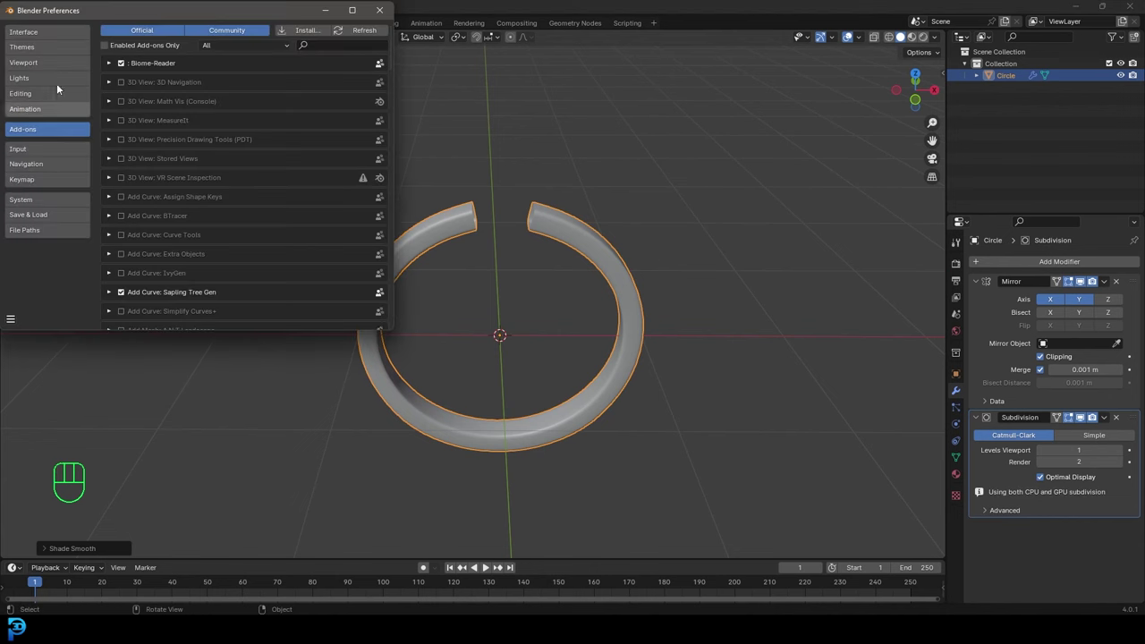
pyautogui.click(323, 45)
pyautogui.write('extra')
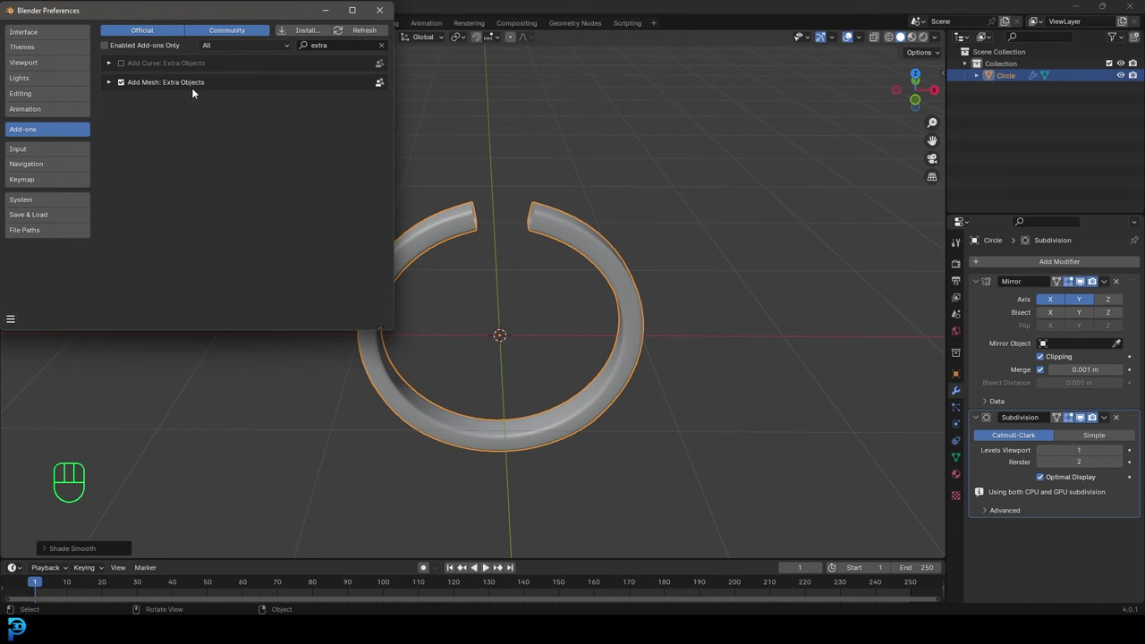
pyautogui.click(121, 82)
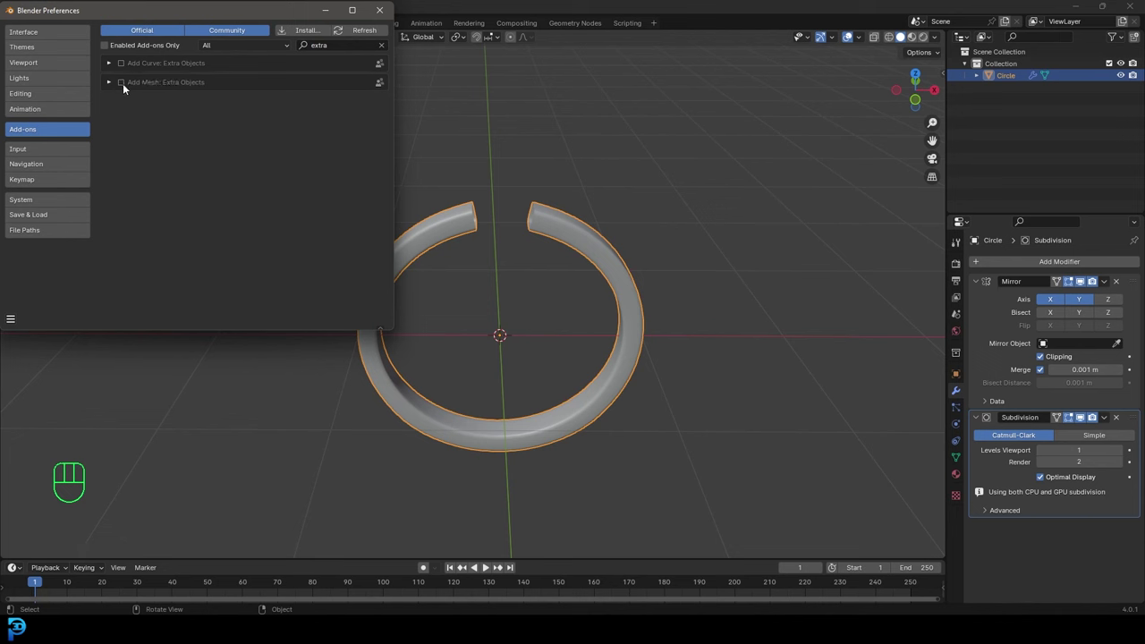
pyautogui.click(121, 82)
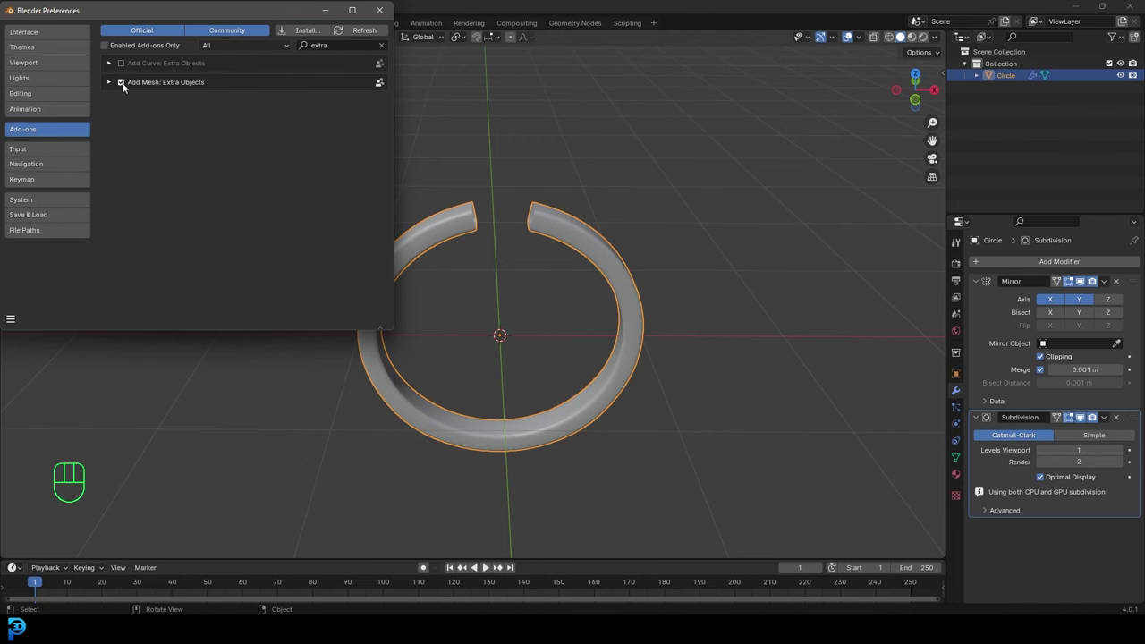
pyautogui.click(328, 11)
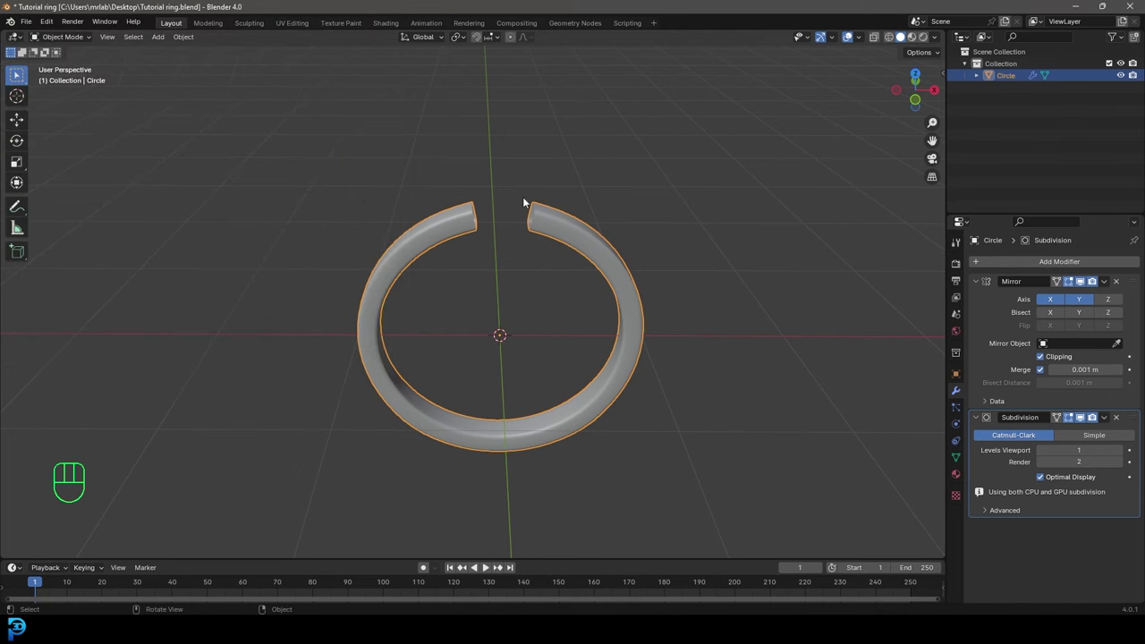
# - Add a Brilliant Diamond mesh and raise it along Z in front view to sit above the band's gap
pyautogui.moveTo(538, 288); pyautogui.dragTo(544, 288, button='middle')
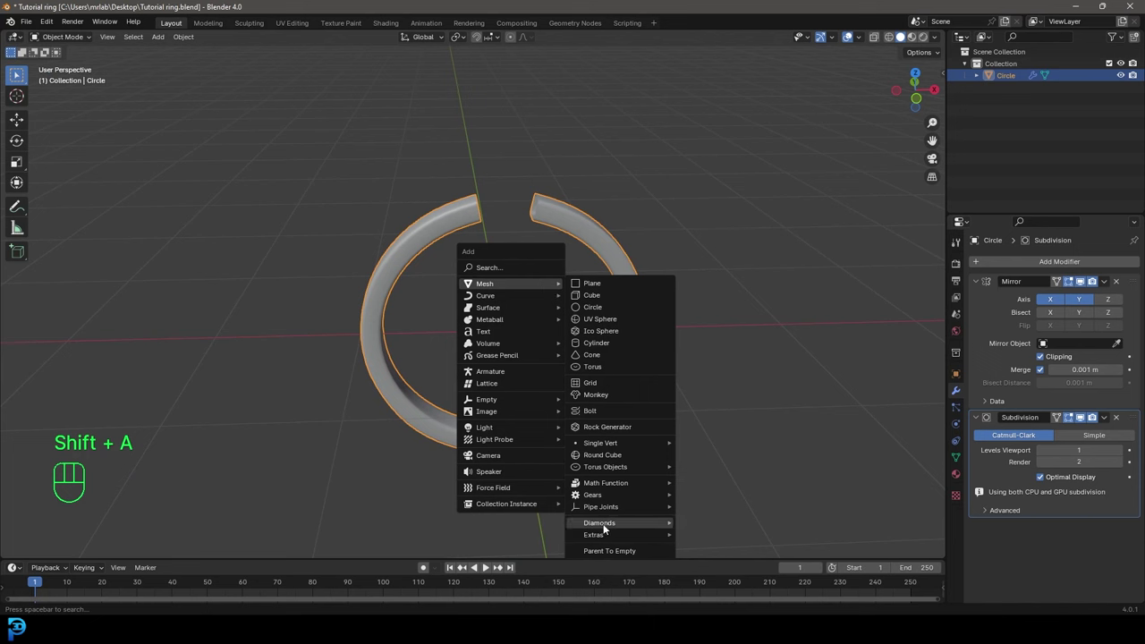
pyautogui.moveTo(602, 525)
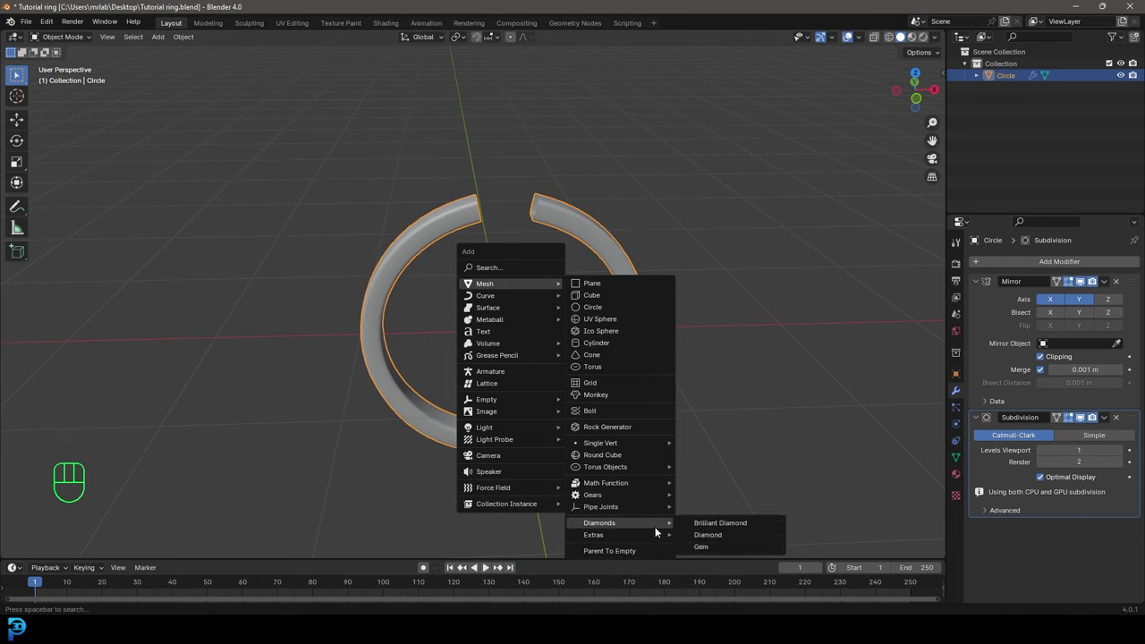
pyautogui.click(723, 525)
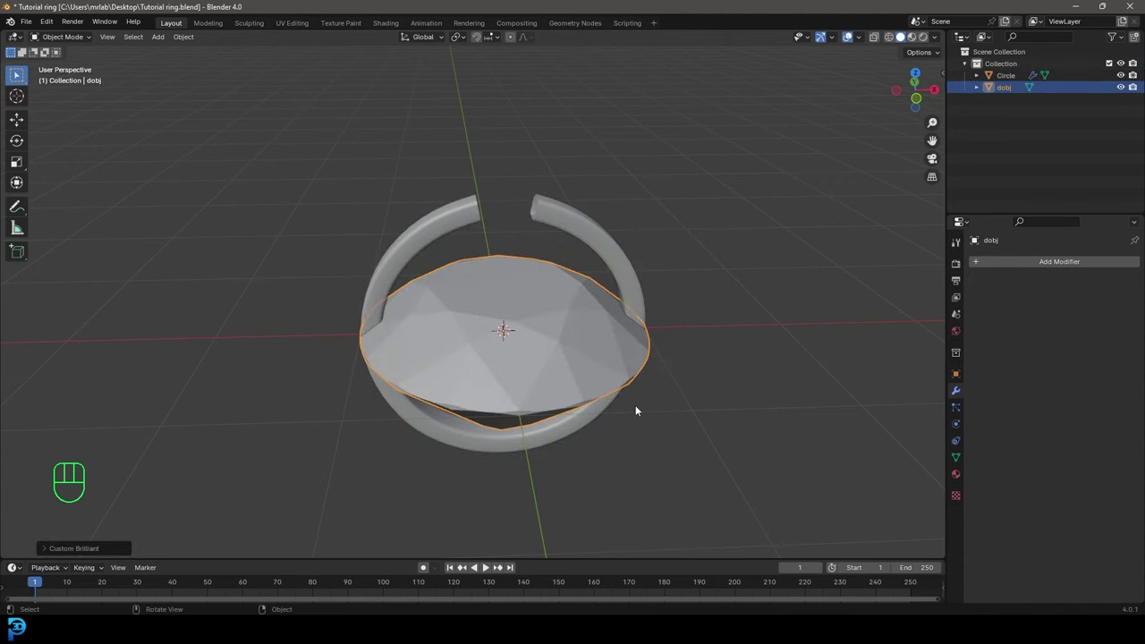
pyautogui.press('KP_1')
pyautogui.press('g')
pyautogui.press('z')
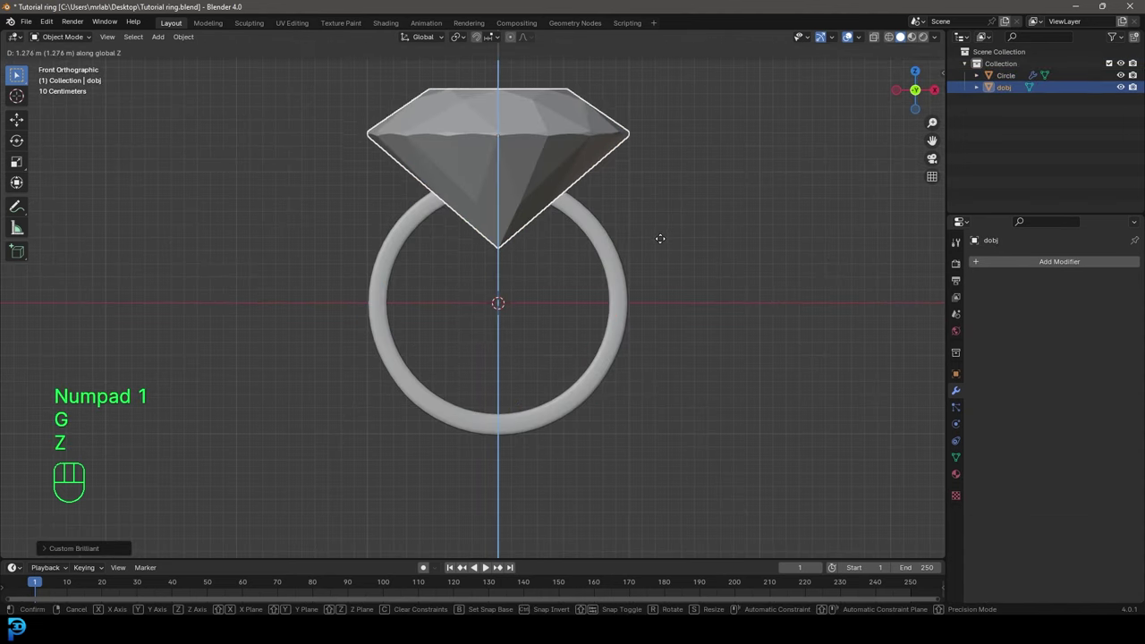
pyautogui.click(663, 238)
# - Scale the diamond down to slightly under half its size so its lower facets meet the band's open ends
pyautogui.scroll(3, 664, 238)
pyautogui.press('s')
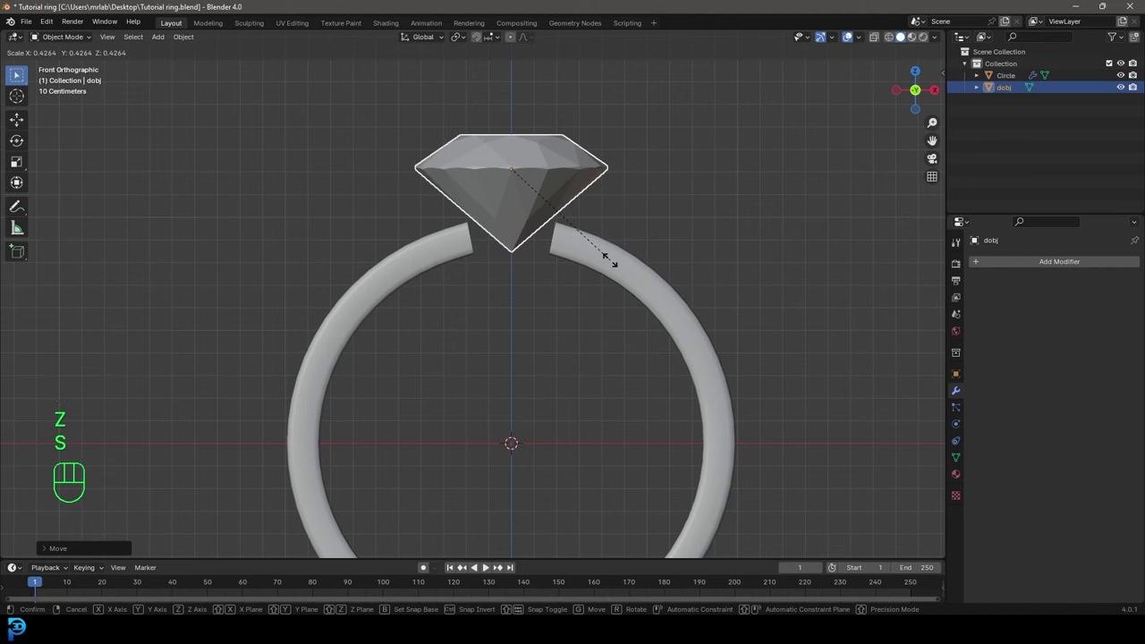
pyautogui.click(620, 260)
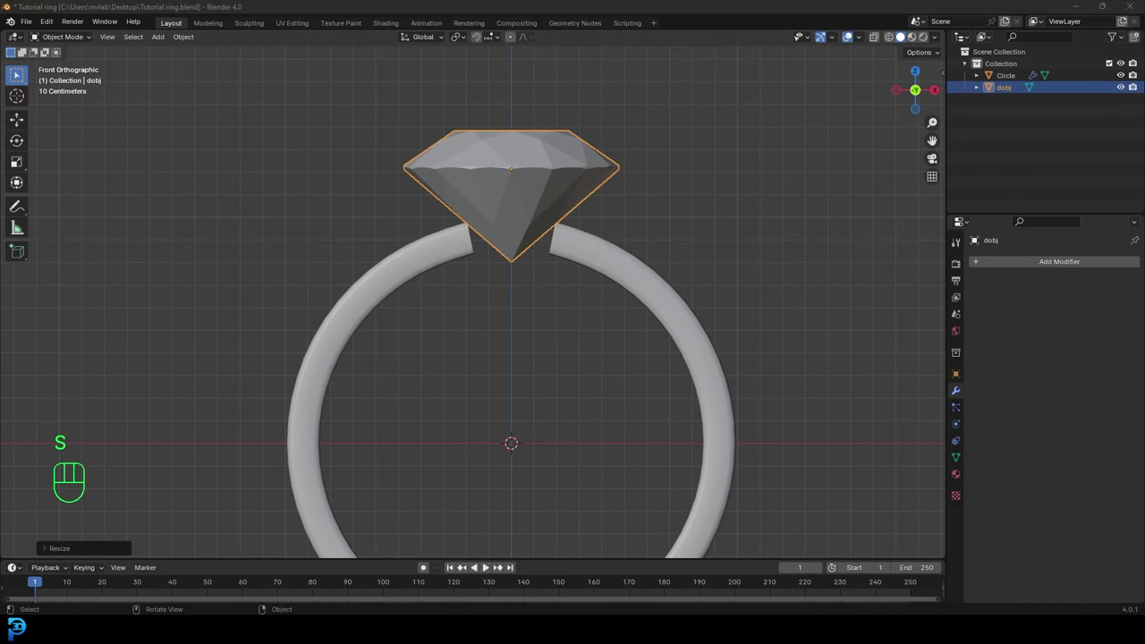
pyautogui.click(540, 161)
pyautogui.scroll(-2, 536, 159)
pyautogui.keyDown('shift'); pyautogui.moveTo(535, 211); pyautogui.dragTo(534, 201, button='middle'); pyautogui.keyUp('shift')
# - Fine-tune the diamond's size and lower it about 0.01 m along Z onto the band's ends
pyautogui.press('s')
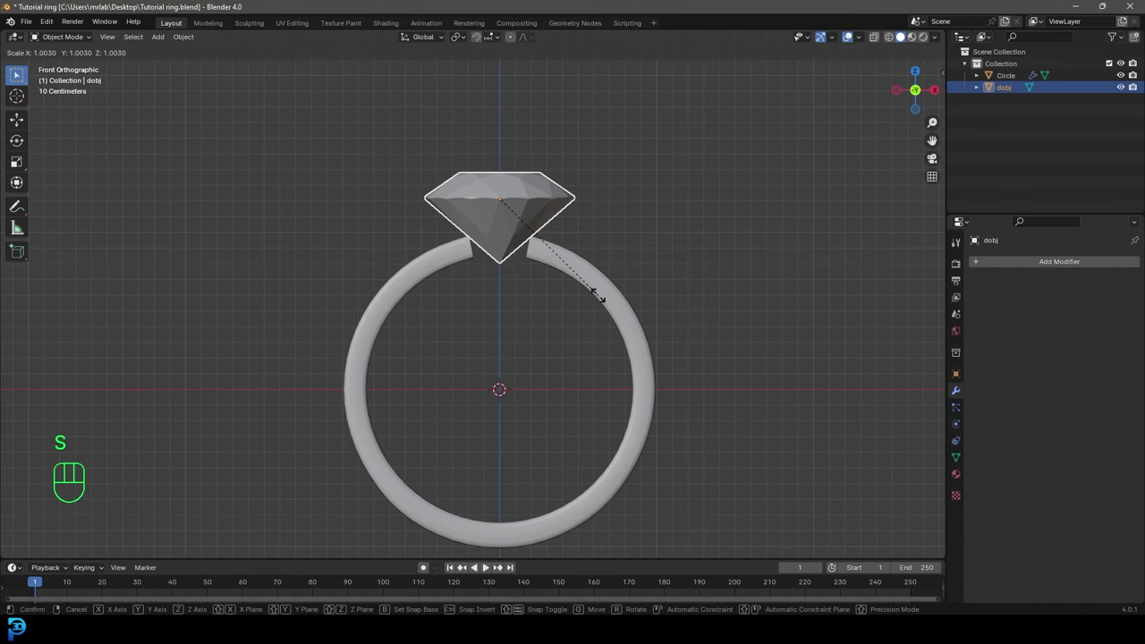
pyautogui.click(596, 296)
pyautogui.press('g')
pyautogui.press('z')
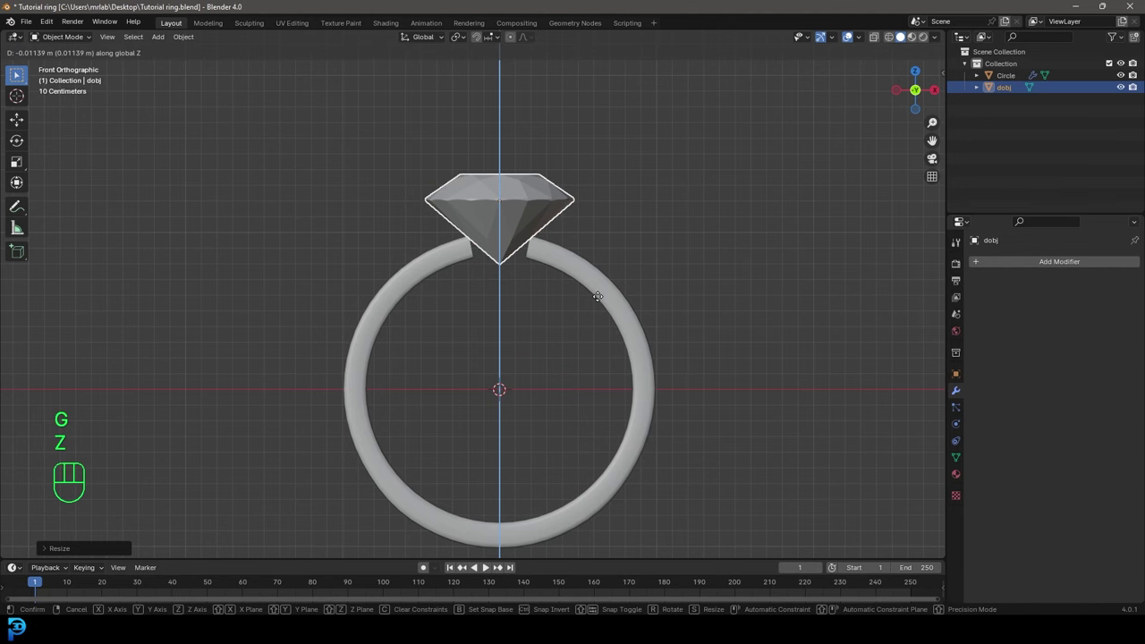
pyautogui.click(597, 296)
pyautogui.scroll(-2, 558, 237)
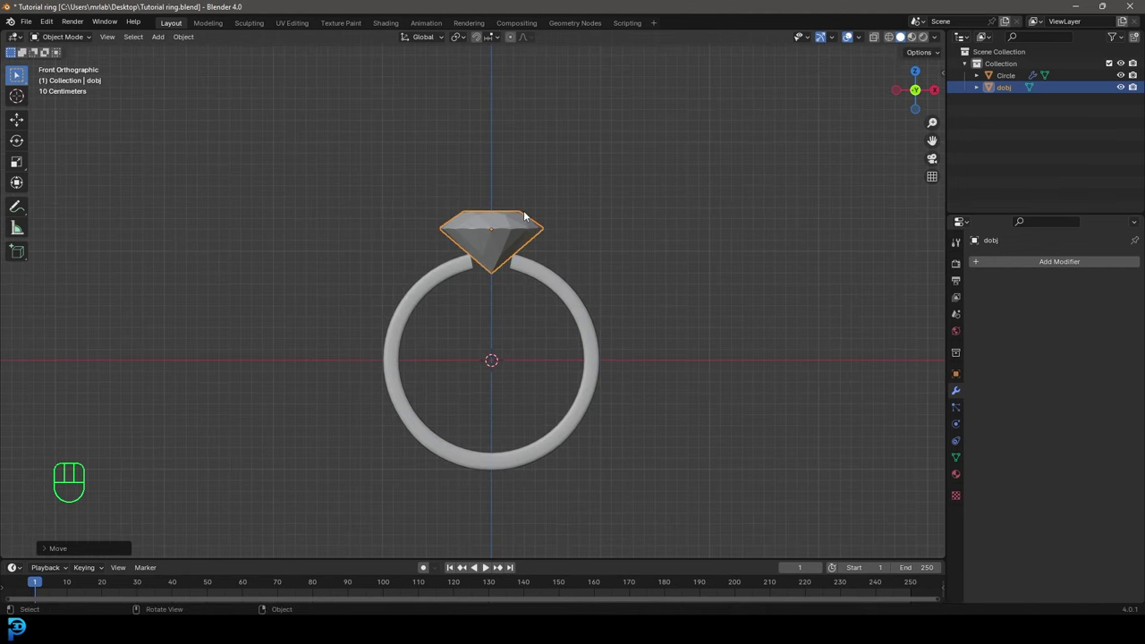
# - Add a mesh circle and raise it along Z to the height of the diamond's widest edge
pyautogui.scroll(2, 501, 173)
pyautogui.hotkey('shift', 'a')
pyautogui.moveTo(479, 191)
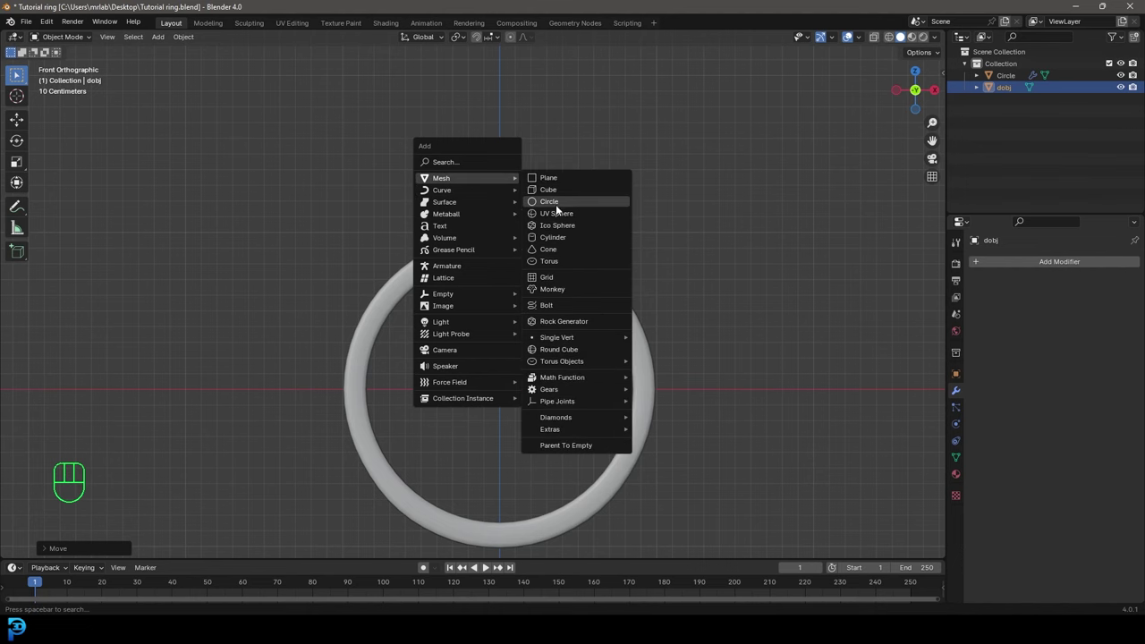
pyautogui.click(555, 204)
pyautogui.keyDown('shift'); pyautogui.moveTo(547, 245); pyautogui.dragTo(524, 284, button='middle'); pyautogui.keyUp('shift')
pyautogui.press('g')
pyautogui.press('z')
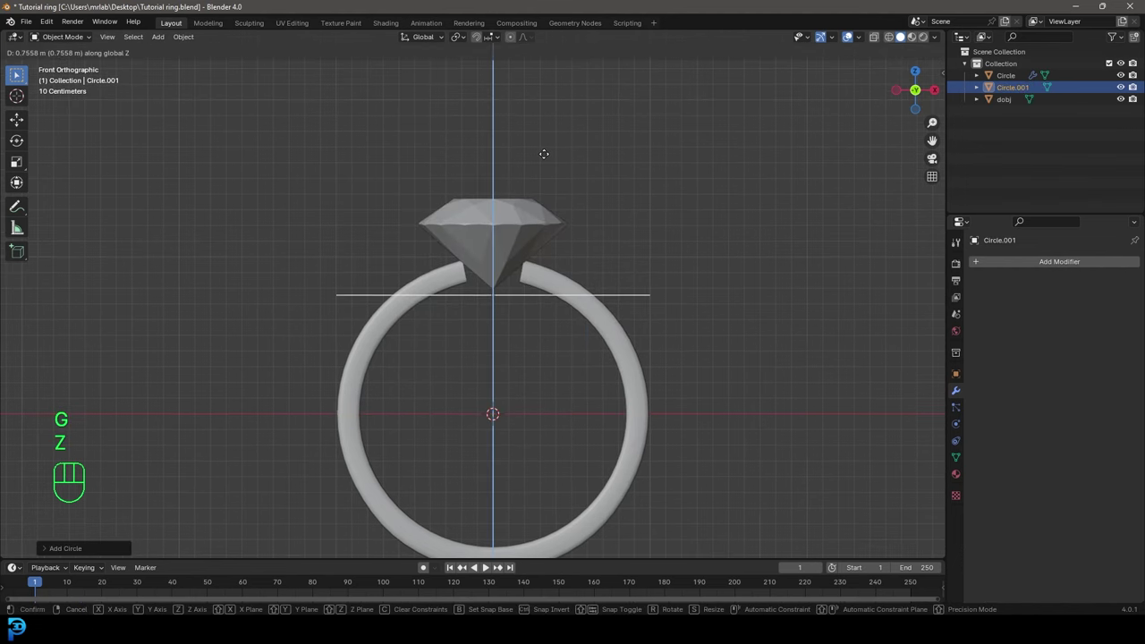
pyautogui.click(545, 101)
# - With proportional editing off, scale the circle's vertices down to fit the diamond's widest edge and raise them slightly along Z
pyautogui.moveTo(545, 100); pyautogui.dragTo(646, 298, button='middle')
pyautogui.press('Tab')
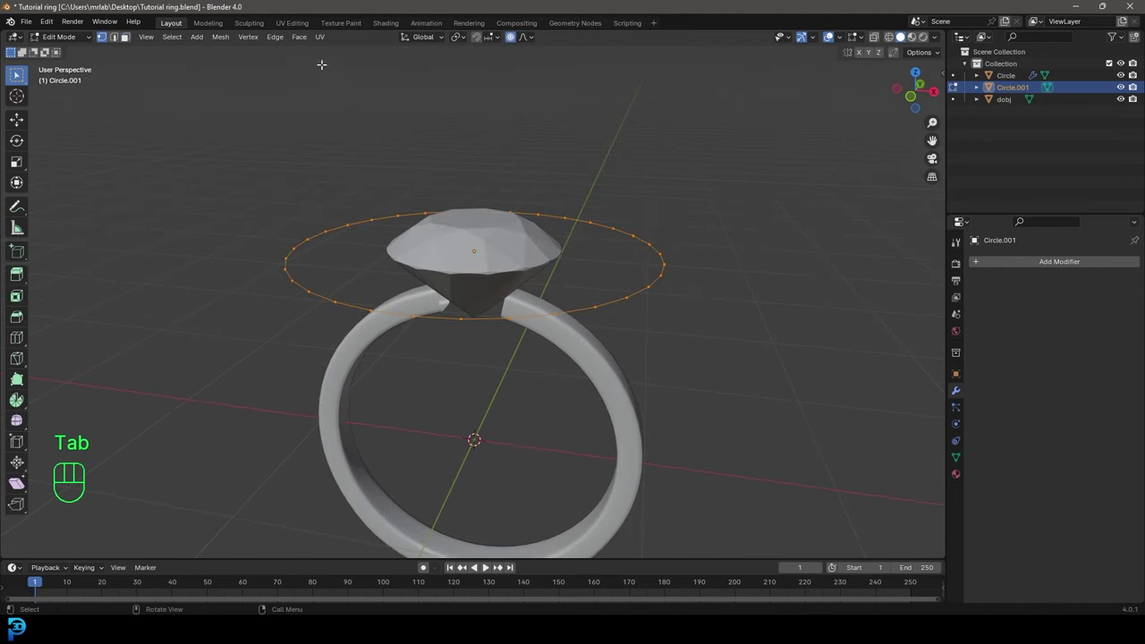
pyautogui.click(512, 38)
pyautogui.press('s')
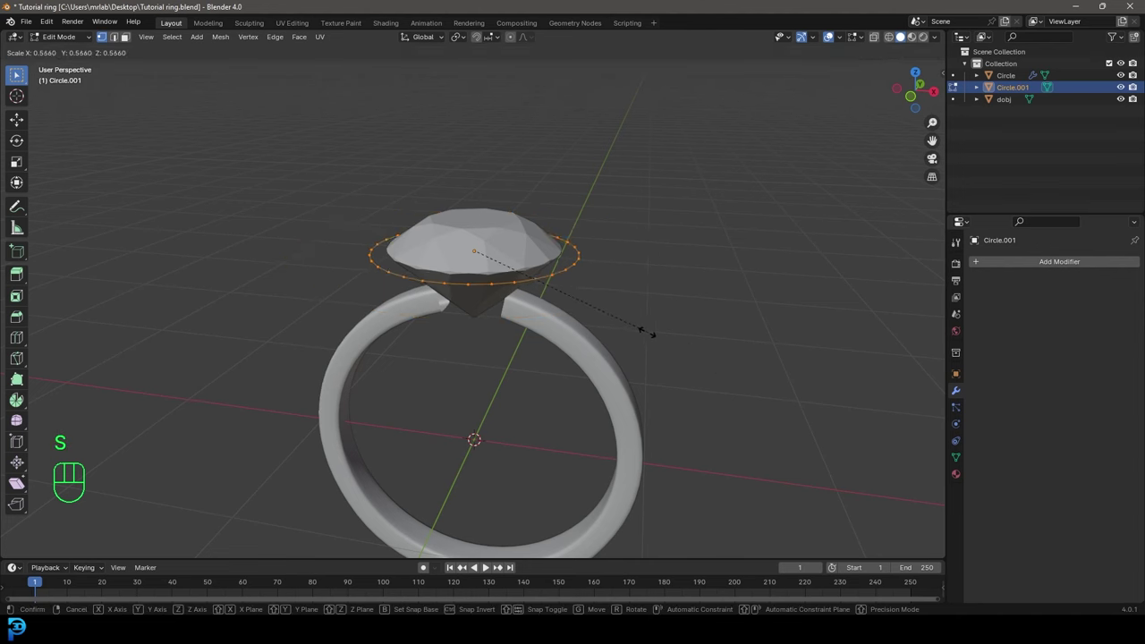
pyautogui.click(619, 323)
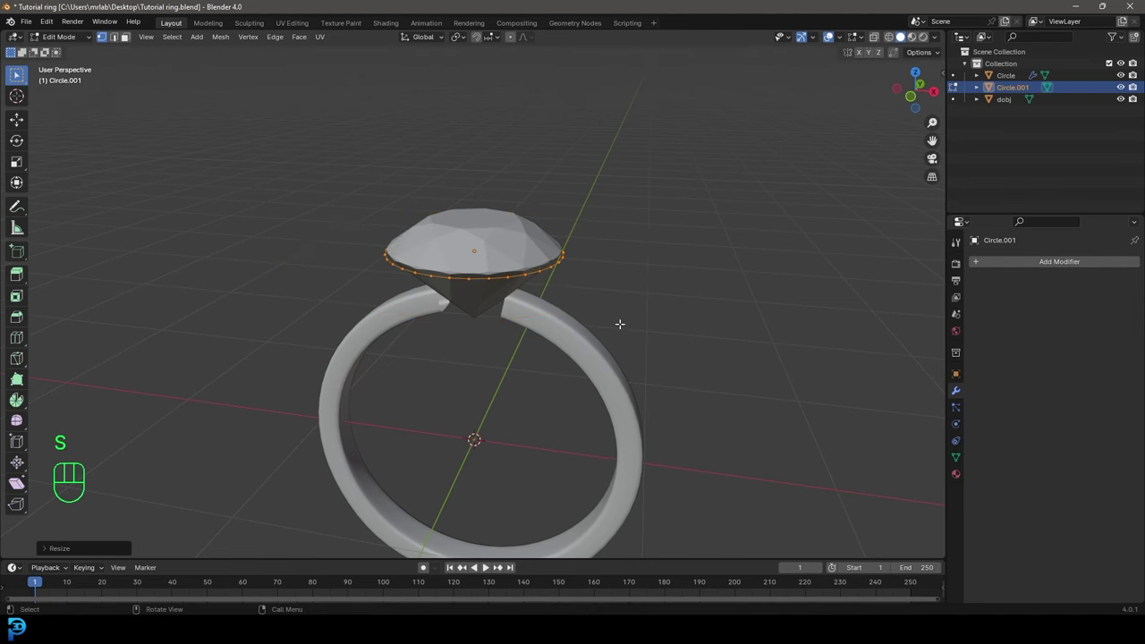
pyautogui.scroll(2, 621, 321)
pyautogui.press('g')
pyautogui.press('z')
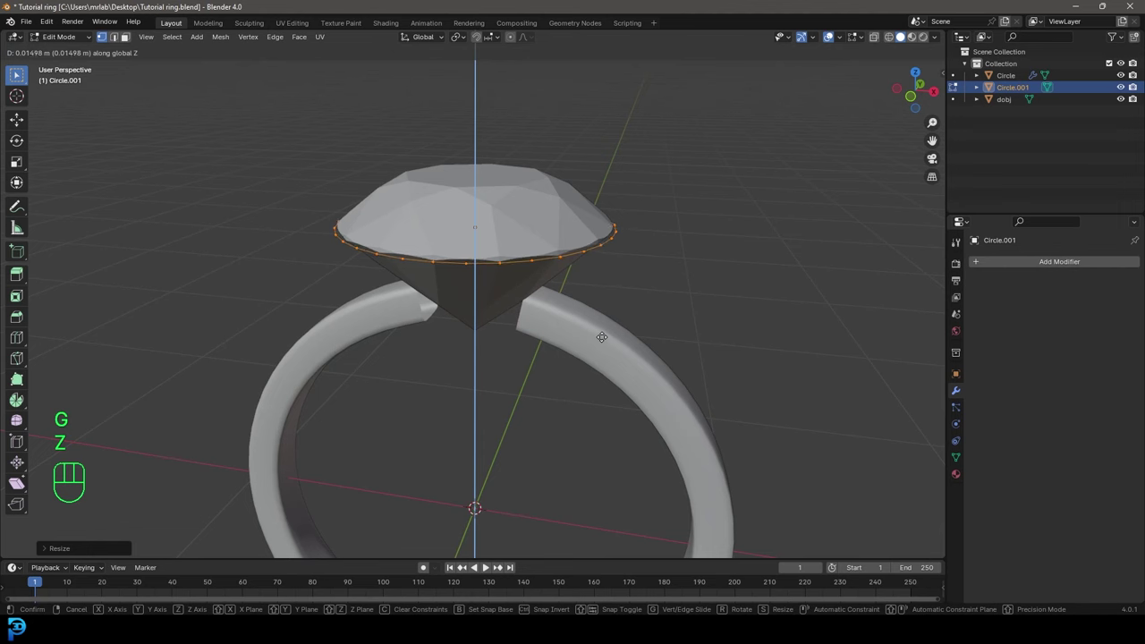
pyautogui.click(601, 340)
# - Extrude the circle about 0.09 m down along Z to form the setting's upright outer wall
pyautogui.scroll(1, 523, 325)
pyautogui.press('e')
pyautogui.press('z')
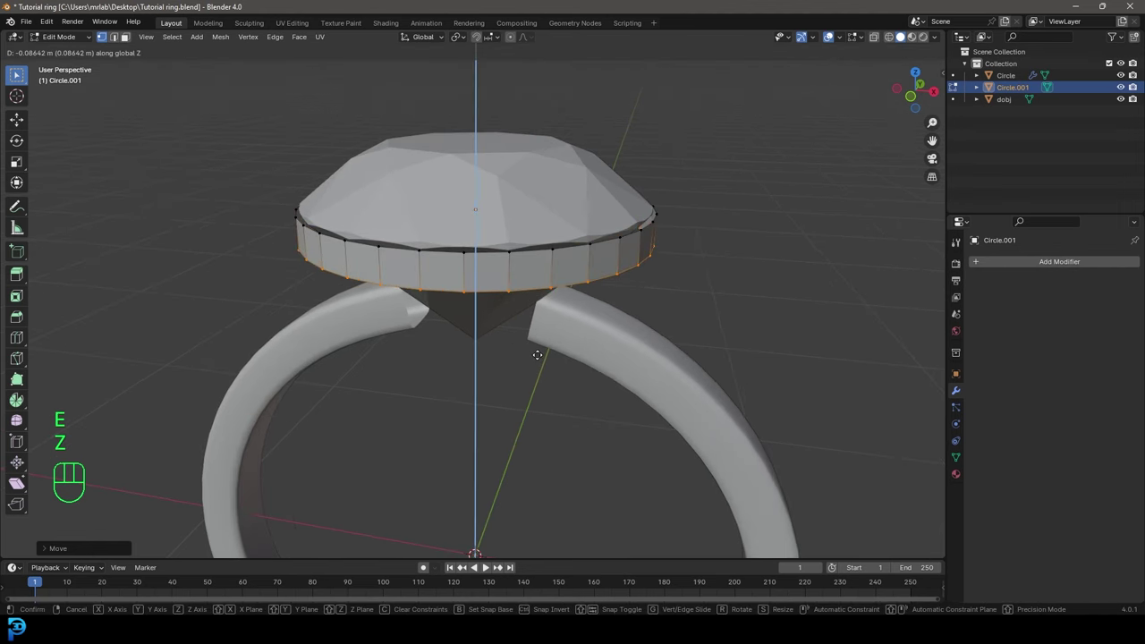
pyautogui.click(538, 360)
# - Extrude the wall's lower edge down along Z to near the diamond's tip and scale it inward to form a tapered cup
pyautogui.moveTo(537, 360); pyautogui.dragTo(547, 328, button='middle')
pyautogui.press('e')
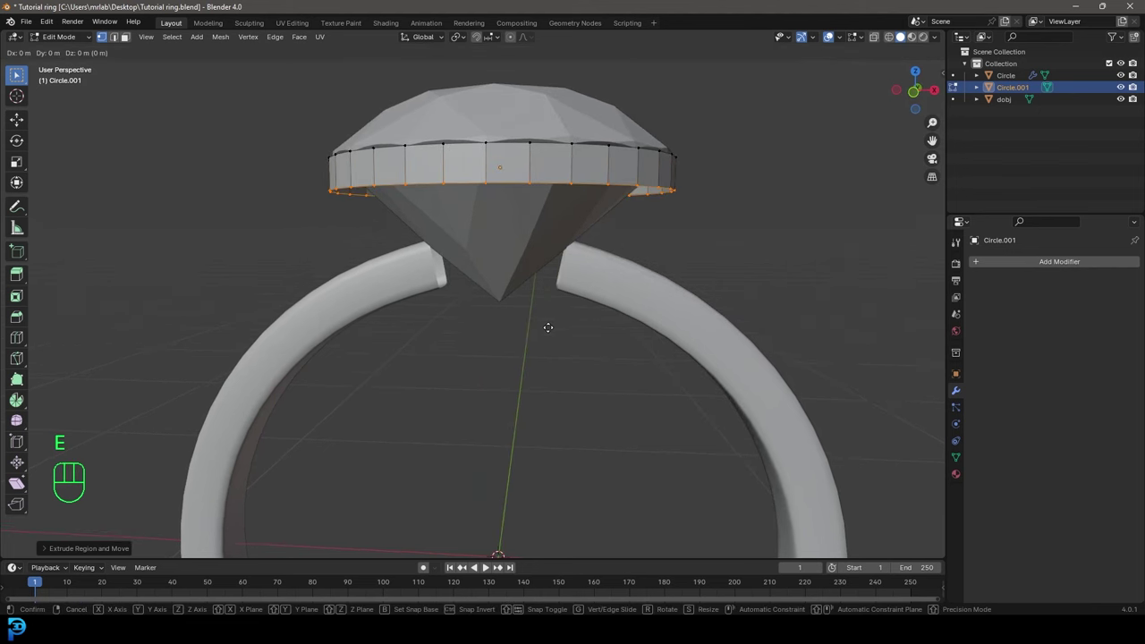
pyautogui.press('z')
pyautogui.click(565, 403)
pyautogui.press('s')
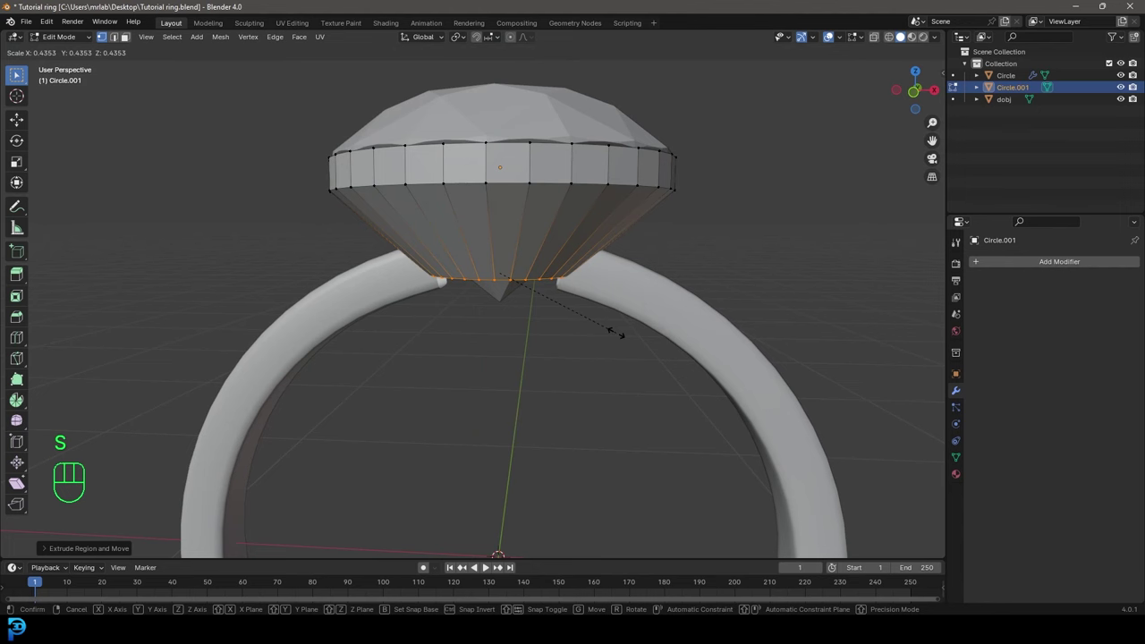
pyautogui.click(639, 328)
# - Bevel the edge loop between the setting's upright wall and tapered cup by about 0.01 m with 2 segments
pyautogui.scroll(-3, 544, 253)
pyautogui.moveTo(544, 254); pyautogui.dragTo(555, 260, button='middle')
pyautogui.scroll(5, 545, 256)
pyautogui.hotkey('alt', 'a')
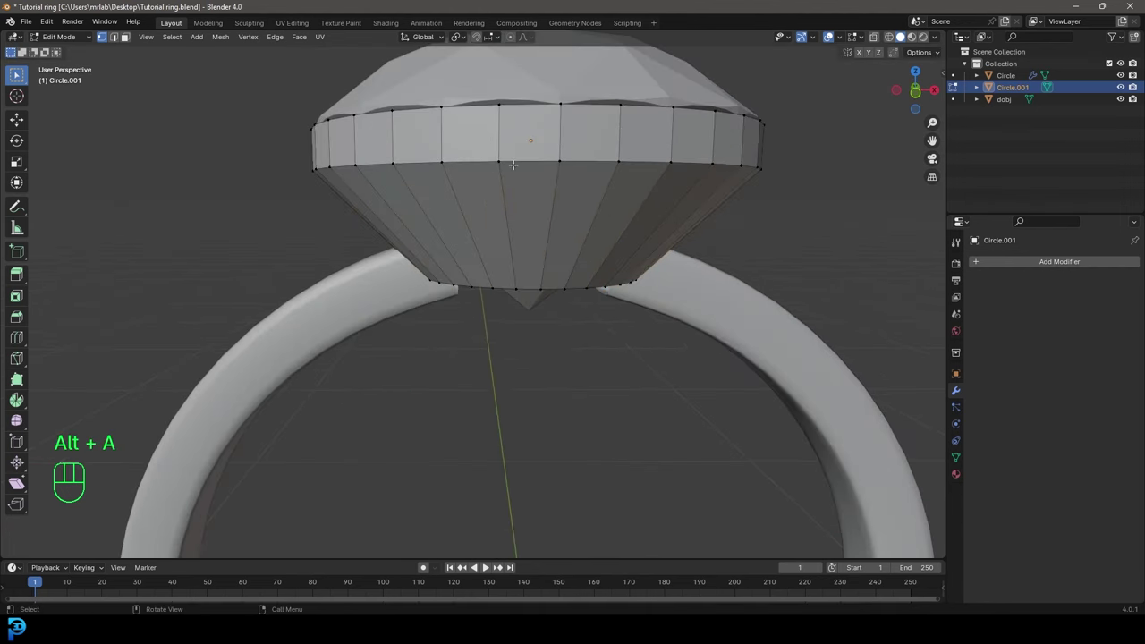
pyautogui.keyDown('alt'); pyautogui.keyDown('shift'); pyautogui.click(523, 163); pyautogui.keyUp('shift'); pyautogui.keyUp('alt')
pyautogui.moveTo(523, 163); pyautogui.dragTo(761, 296, button='middle')
pyautogui.hotkey('ctrl', 'b')
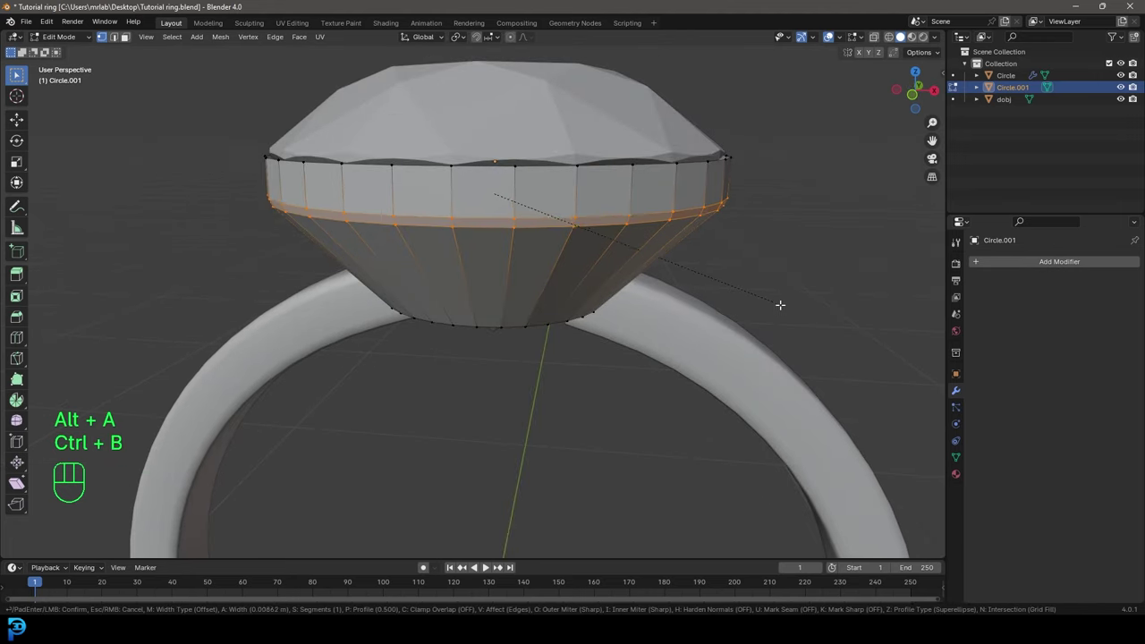
pyautogui.scroll(1, 780, 305)
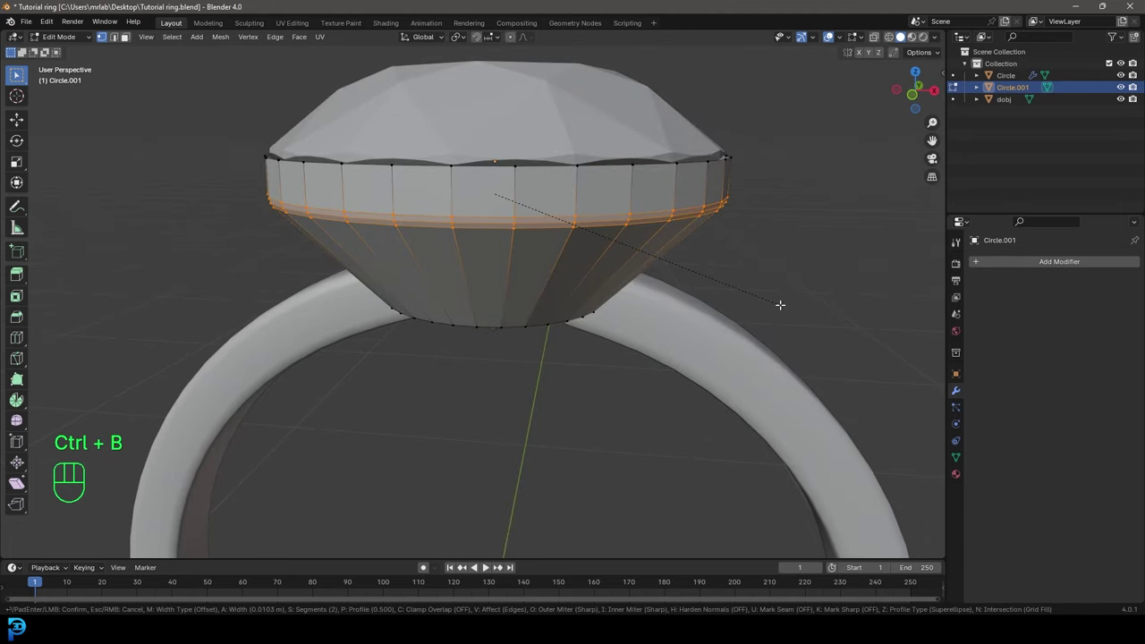
pyautogui.click(781, 305)
# - Select the setting's top edge loop and extrude it slightly inward twice to form a thin rim around the diamond
pyautogui.scroll(-5, 781, 305)
pyautogui.moveTo(781, 305); pyautogui.dragTo(626, 286, button='middle')
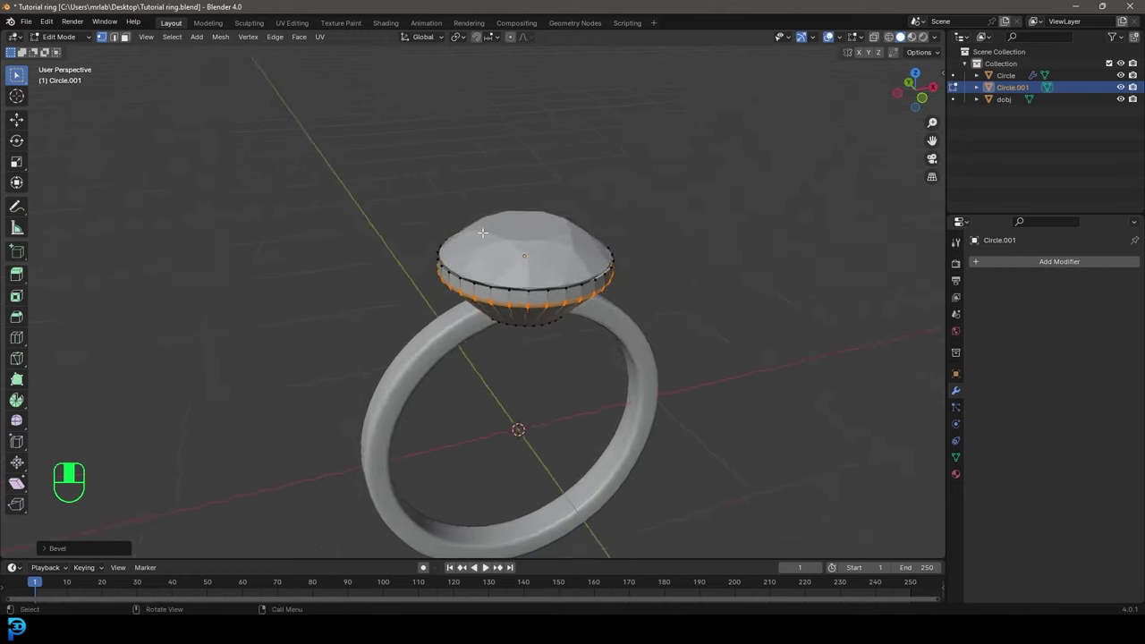
pyautogui.scroll(5, 501, 271)
pyautogui.hotkey('alt', 'a')
pyautogui.keyDown('alt'); pyautogui.keyDown('shift'); pyautogui.click(502, 271); pyautogui.keyUp('shift'); pyautogui.keyUp('alt')
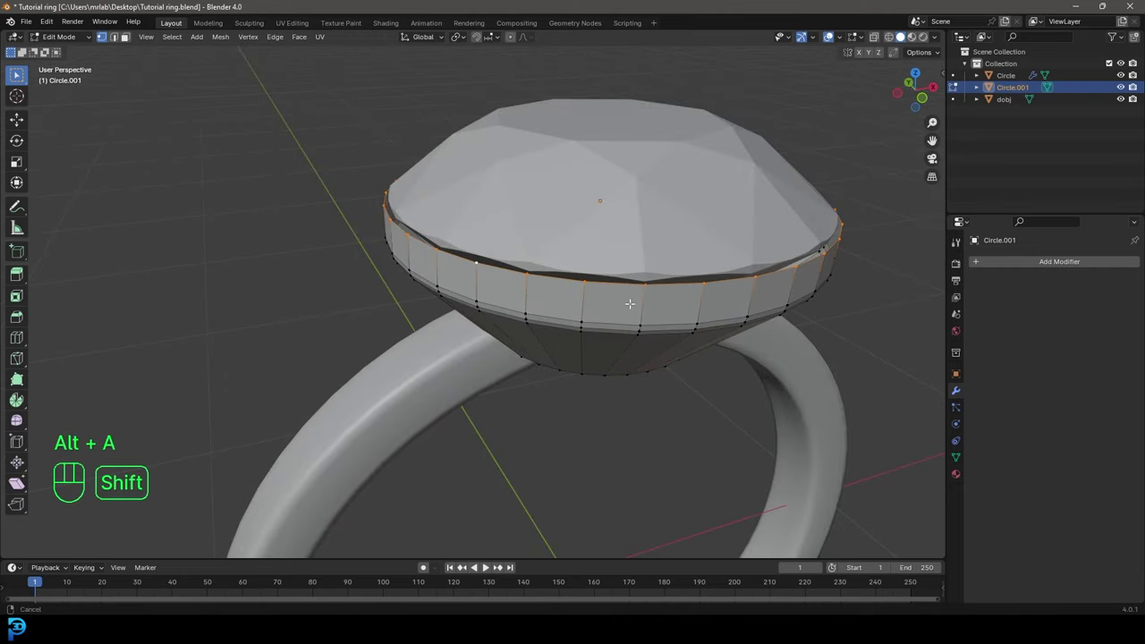
pyautogui.keyDown('shift'); pyautogui.moveTo(628, 304); pyautogui.dragTo(574, 345, button='middle'); pyautogui.keyUp('shift')
pyautogui.scroll(2, 575, 345)
pyautogui.press('e')
pyautogui.press('s')
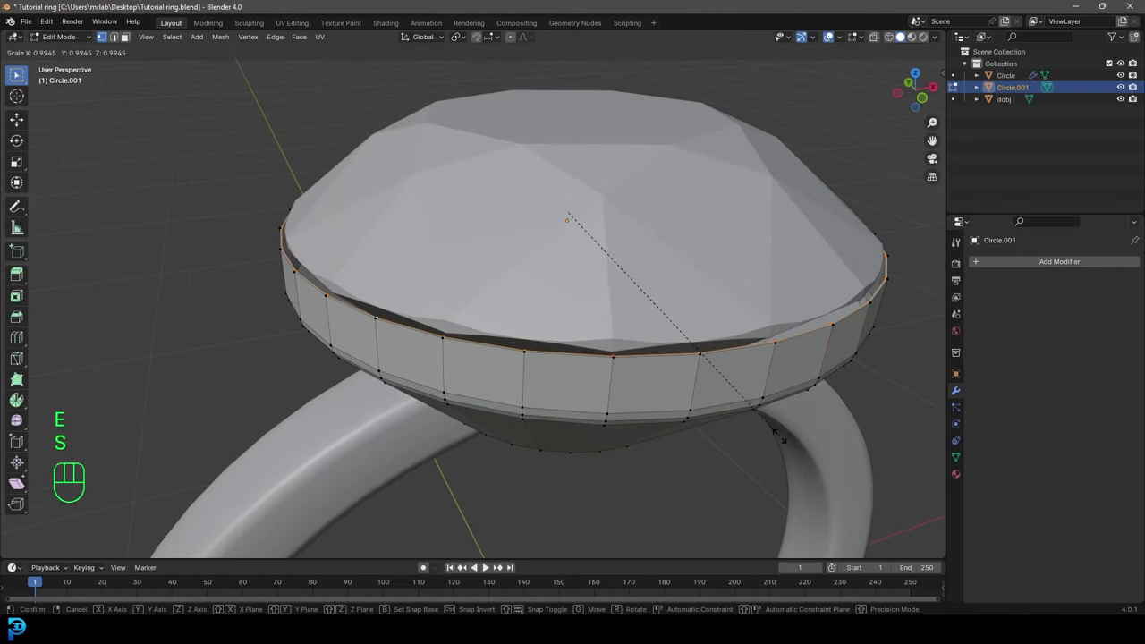
pyautogui.click(779, 436)
pyautogui.press('e')
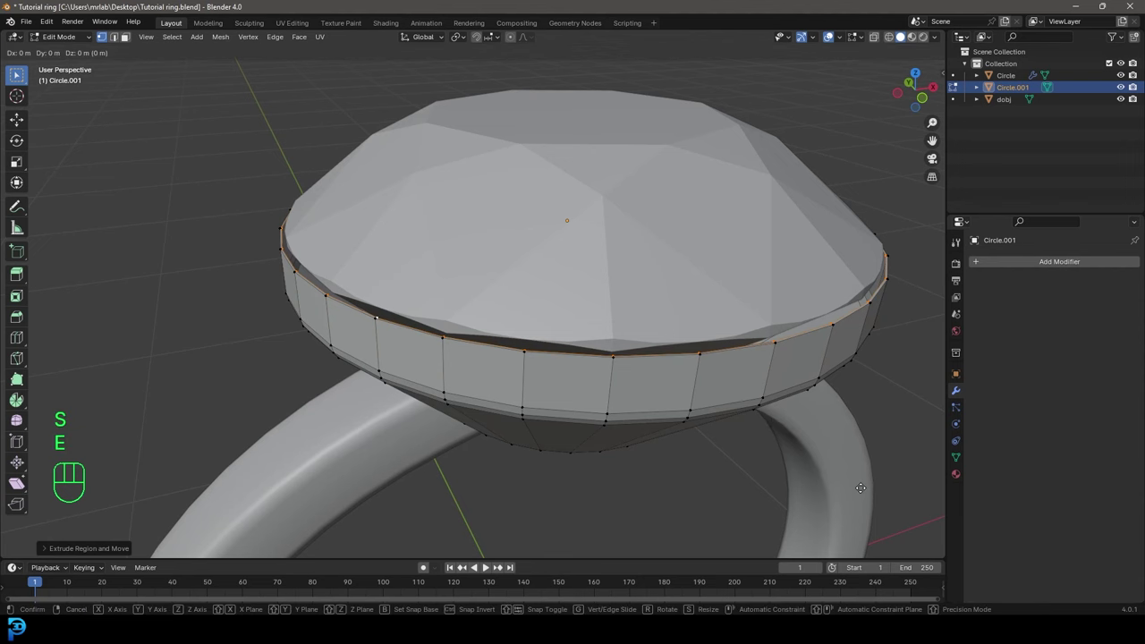
pyautogui.press('s')
pyautogui.click(852, 479)
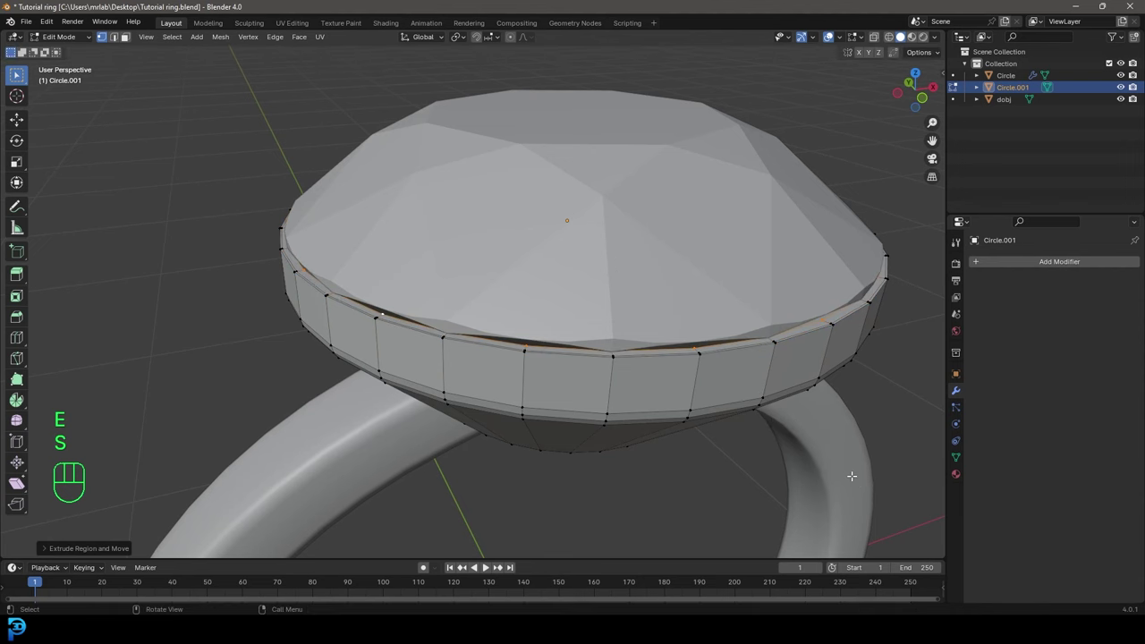
# - In front wireframe view, extrude the inner rim down along Z to the bevel's height and scale it in slightly, then return to solid shading
pyautogui.press('KP_1')
pyautogui.press('z')
pyautogui.click(754, 476)
pyautogui.scroll(1, 534, 358)
pyautogui.keyDown('shift'); pyautogui.moveTo(518, 340); pyautogui.dragTo(536, 383, button='middle'); pyautogui.keyUp('shift')
pyautogui.press('e')
pyautogui.press('z')
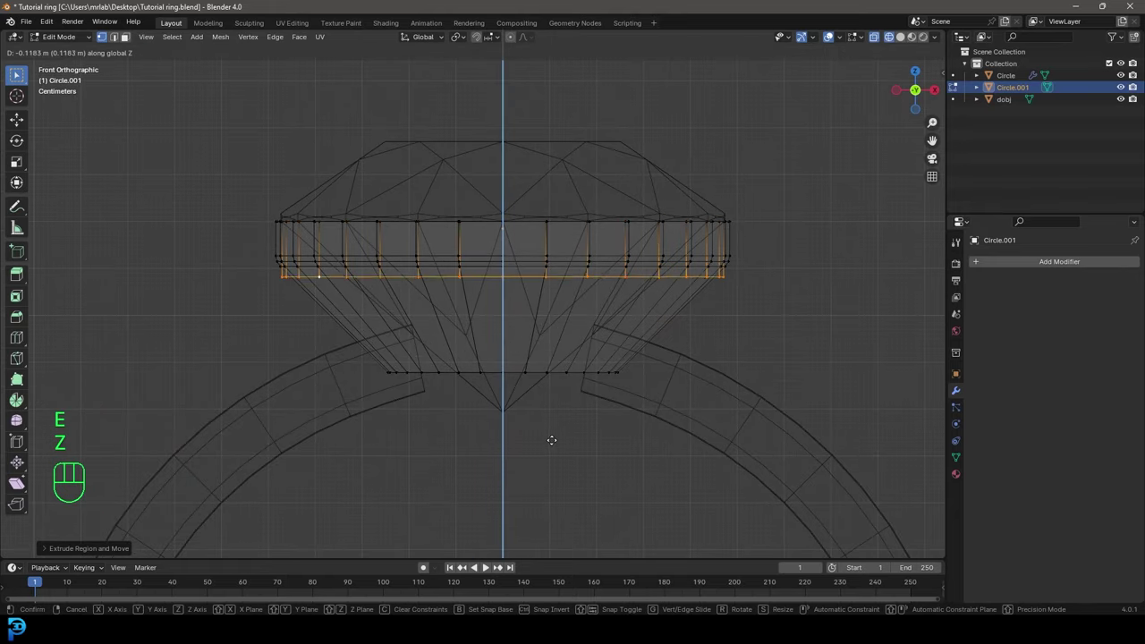
pyautogui.click(736, 450)
pyautogui.press('s')
pyautogui.click(733, 441)
pyautogui.press('z')
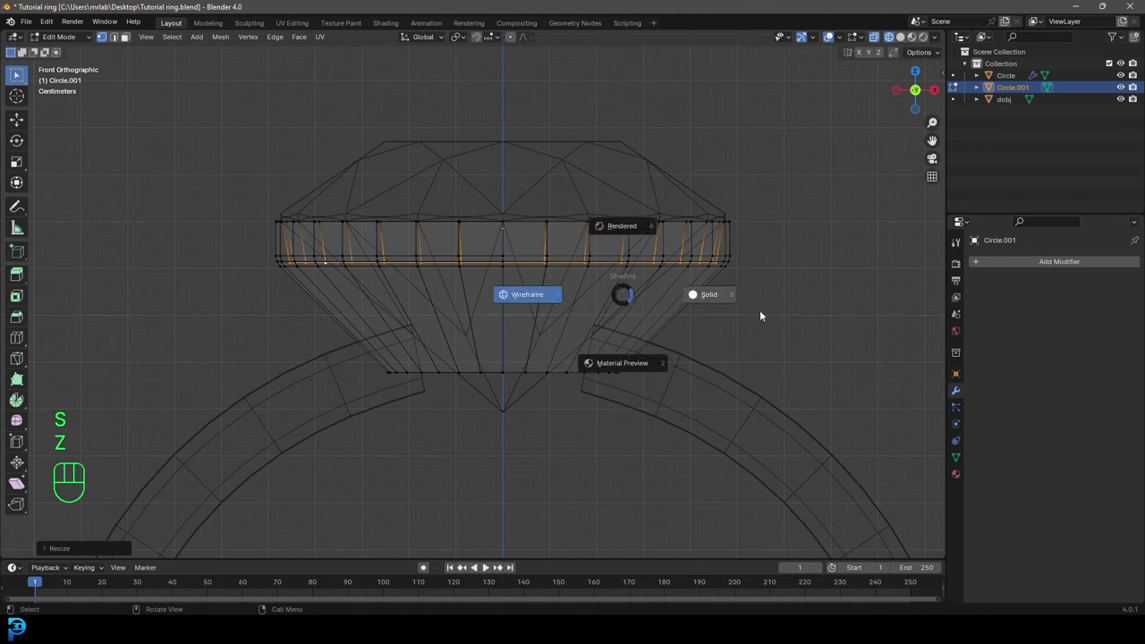
pyautogui.click(639, 295)
# - Select the edge loop at the cup's lower opening and extrude it slightly inward as a narrow lip
pyautogui.moveTo(638, 295)
pyautogui.mouseDown(button='middle')
pyautogui.moveTo(667, 391)
pyautogui.moveTo(492, 350)
pyautogui.moveTo(500, 306)
pyautogui.mouseUp(button='middle')
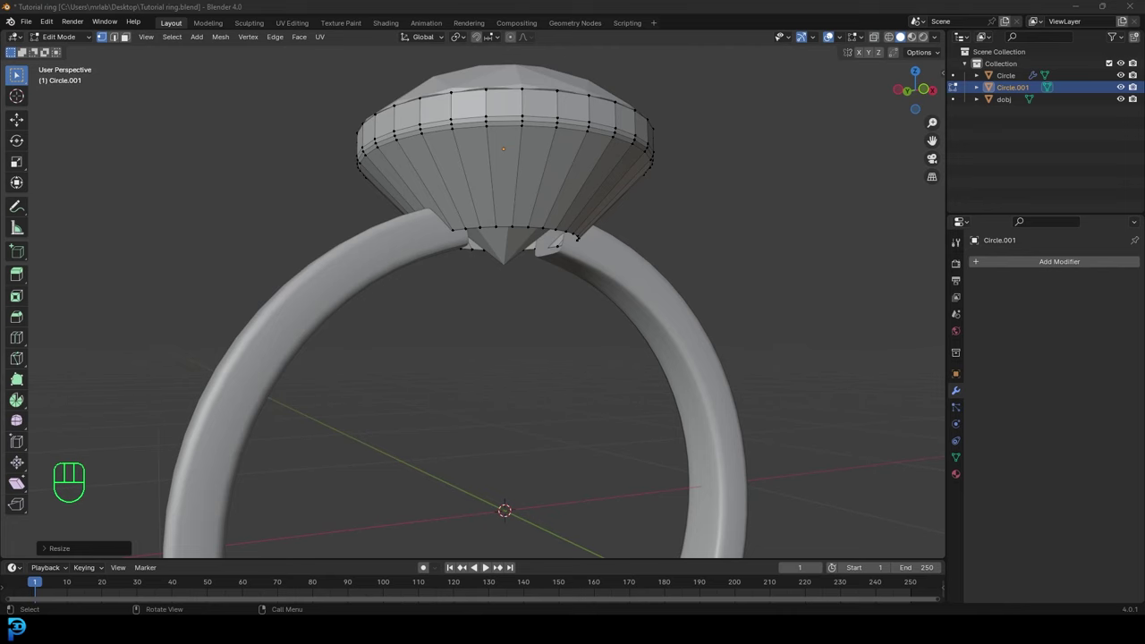
pyautogui.scroll(2, 442, 249)
pyautogui.moveTo(578, 266); pyautogui.dragTo(572, 253, button='middle')
pyautogui.hotkey('alt', 'a')
pyautogui.moveTo(519, 197); pyautogui.dragTo(519, 181, button='middle')
pyautogui.keyDown('alt'); pyautogui.keyDown('shift'); pyautogui.click(522, 140); pyautogui.keyUp('shift'); pyautogui.keyUp('alt')
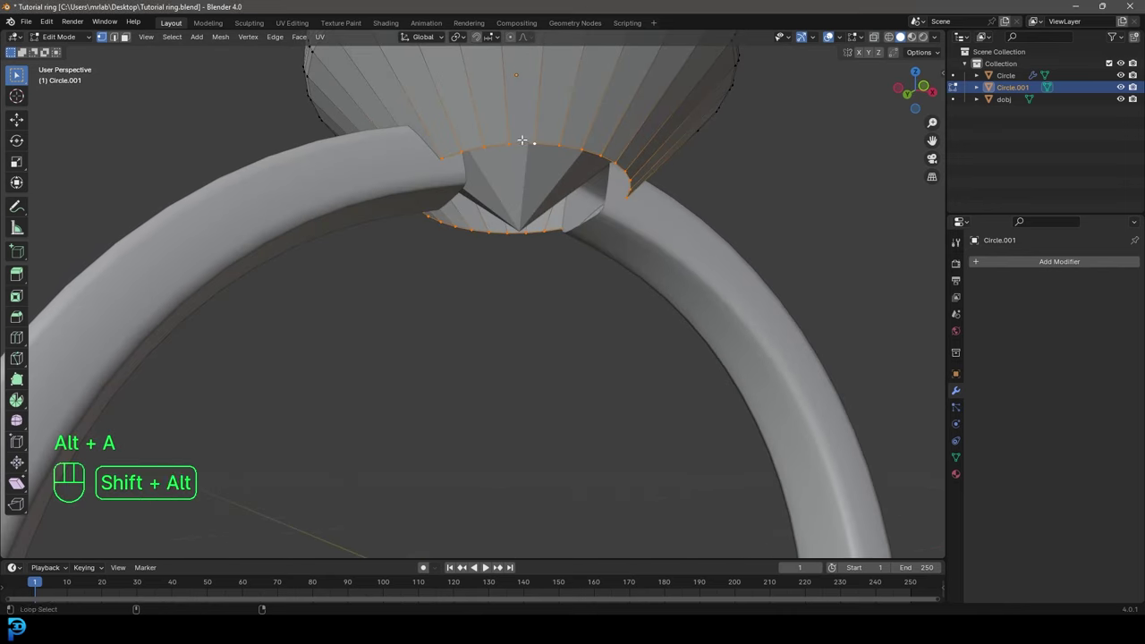
pyautogui.scroll(2, 522, 140)
pyautogui.press('e')
pyautogui.press('s')
pyautogui.click(709, 372)
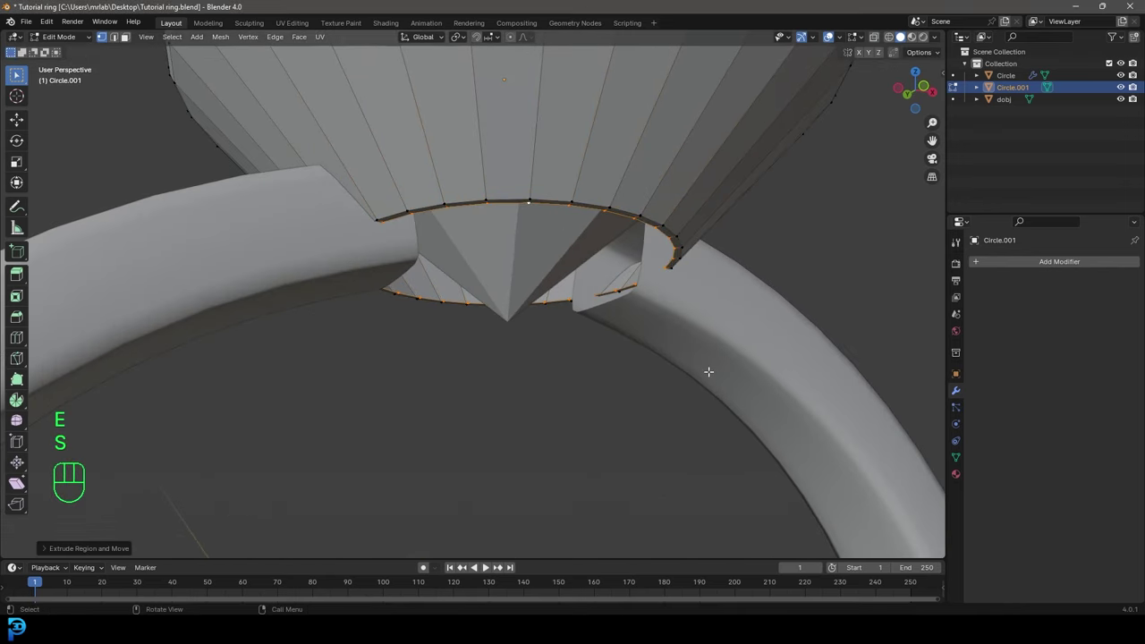
# - Extrude the lower lip further inward, lower it about 0.04 m along Z, and fill the remaining opening with a face
pyautogui.press('e')
pyautogui.press('s')
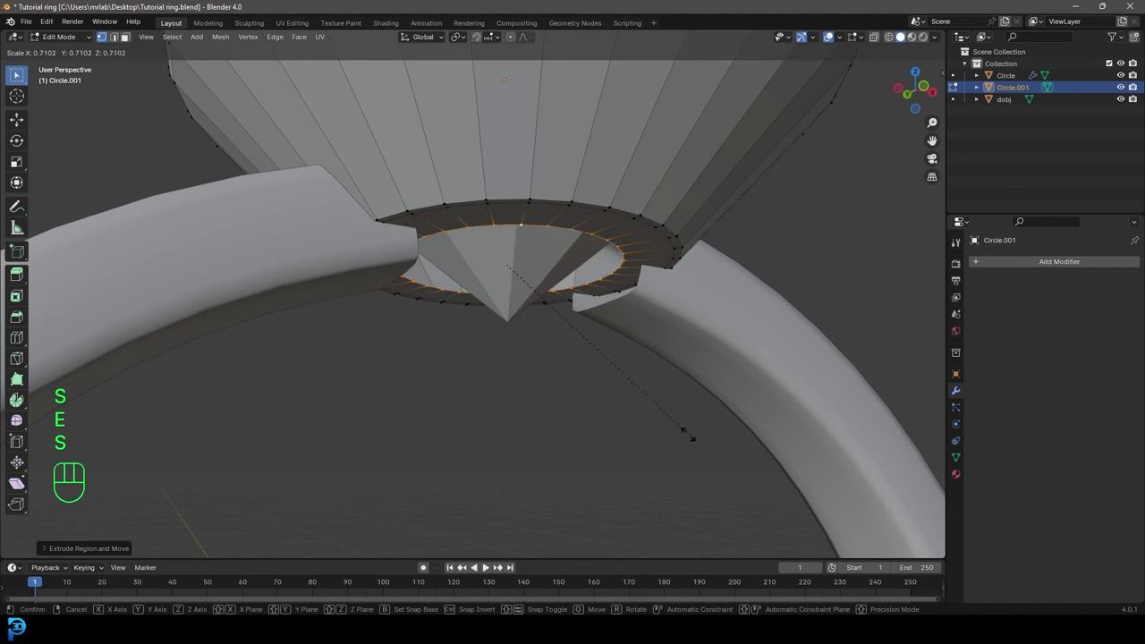
pyautogui.click(626, 382)
pyautogui.press('g')
pyautogui.press('z')
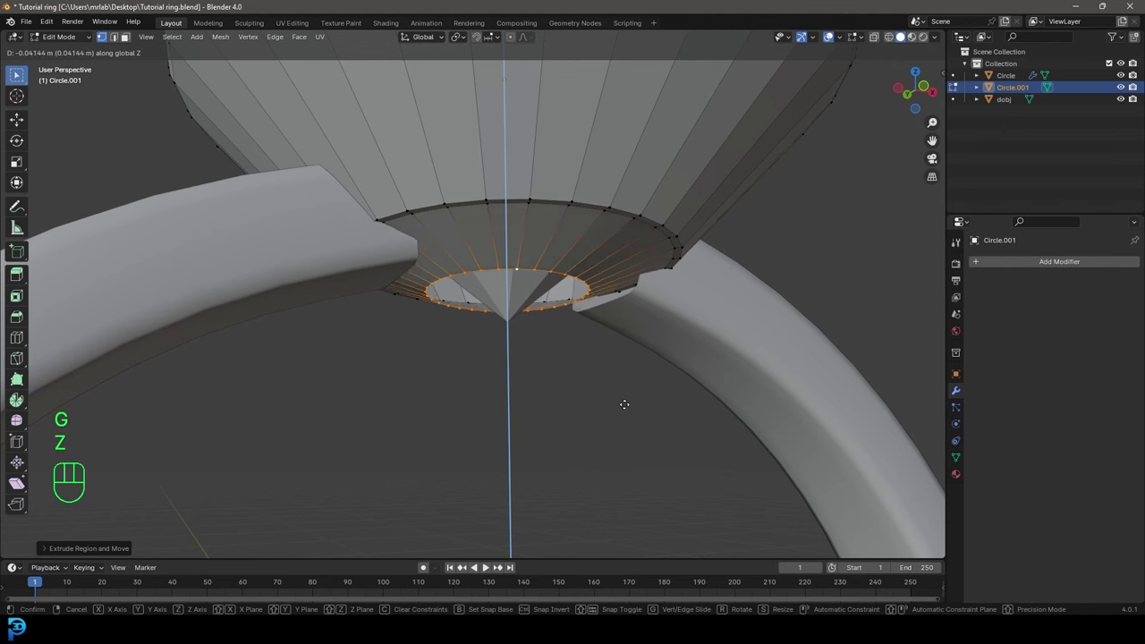
pyautogui.click(623, 399)
pyautogui.press('f')
# - Edit the diamond mesh and raise its bottom tip about 0.04 m along Z into the closed setting
pyautogui.moveTo(624, 399); pyautogui.dragTo(507, 266, button='middle')
pyautogui.scroll(3, 507, 266)
pyautogui.press('Tab')
pyautogui.scroll(-5, 490, 276)
pyautogui.moveTo(488, 161); pyautogui.dragTo(482, 269, button='middle')
pyautogui.click(479, 202)
pyautogui.moveTo(527, 322); pyautogui.dragTo(499, 301, button='middle')
pyautogui.press('Tab')
pyautogui.scroll(2, 500, 300)
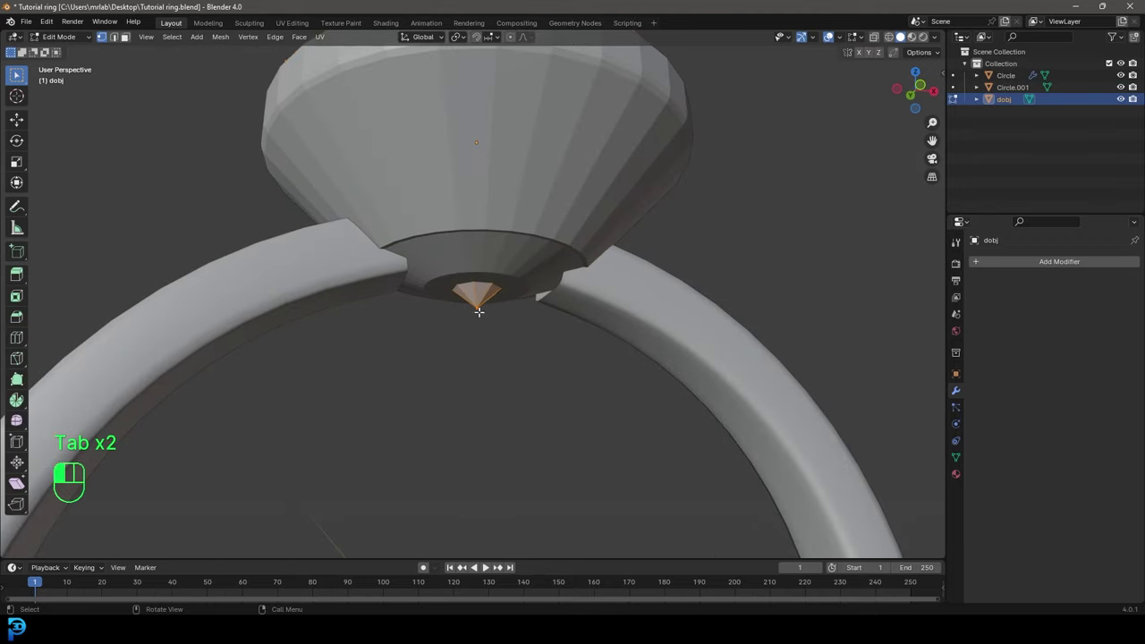
pyautogui.scroll(3, 527, 379)
pyautogui.press('g')
pyautogui.press('z')
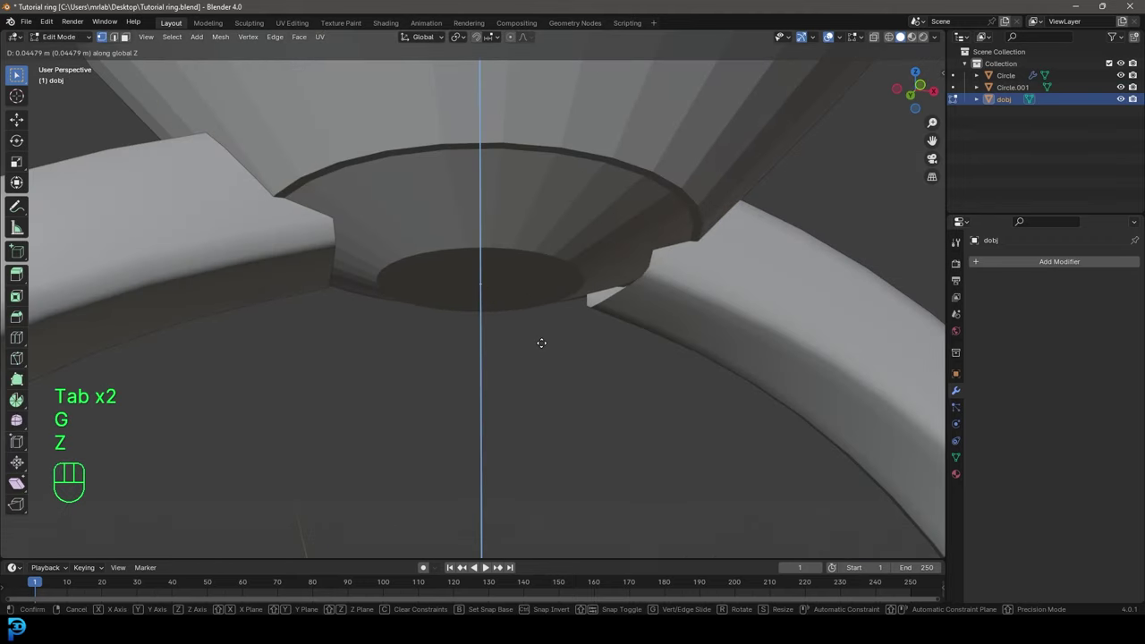
pyautogui.click(542, 340)
pyautogui.scroll(-5, 525, 332)
pyautogui.press('Tab')
# - Select the setting object and add a Subdivision Surface modifier to it
pyautogui.moveTo(548, 208); pyautogui.dragTo(537, 231, button='middle')
pyautogui.scroll(2, 542, 234)
pyautogui.click(557, 247)
pyautogui.scroll(-3, 443, 275)
pyautogui.moveTo(443, 275); pyautogui.dragTo(506, 272, button='middle')
pyautogui.scroll(2, 506, 272)
pyautogui.press('g')
pyautogui.rightClick(555, 225)
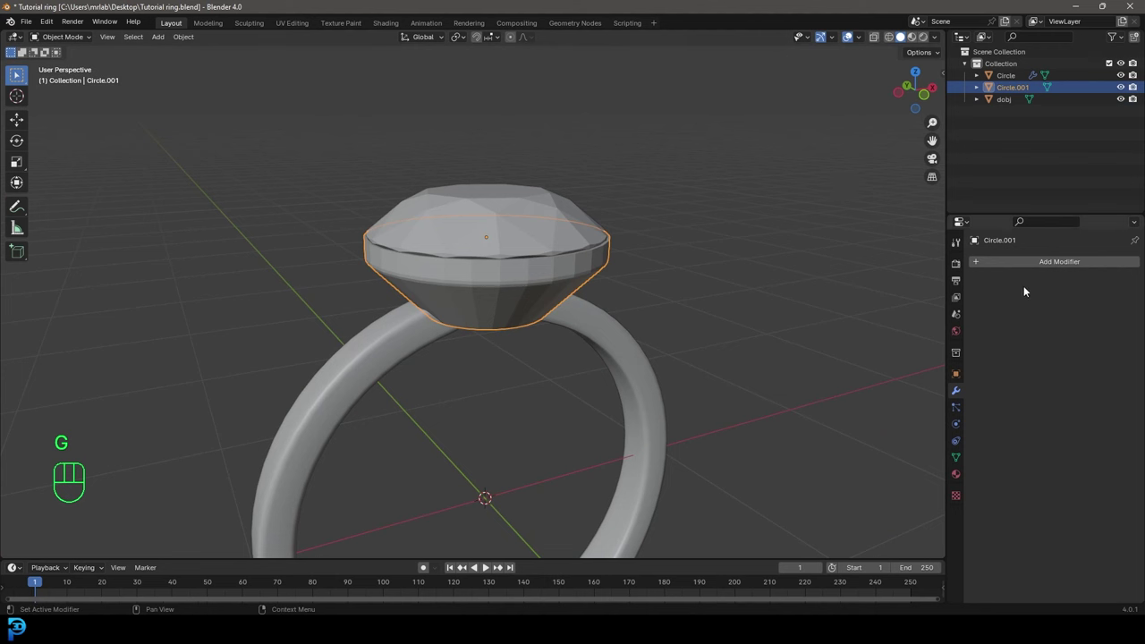
pyautogui.click(1023, 262)
pyautogui.write('sub')
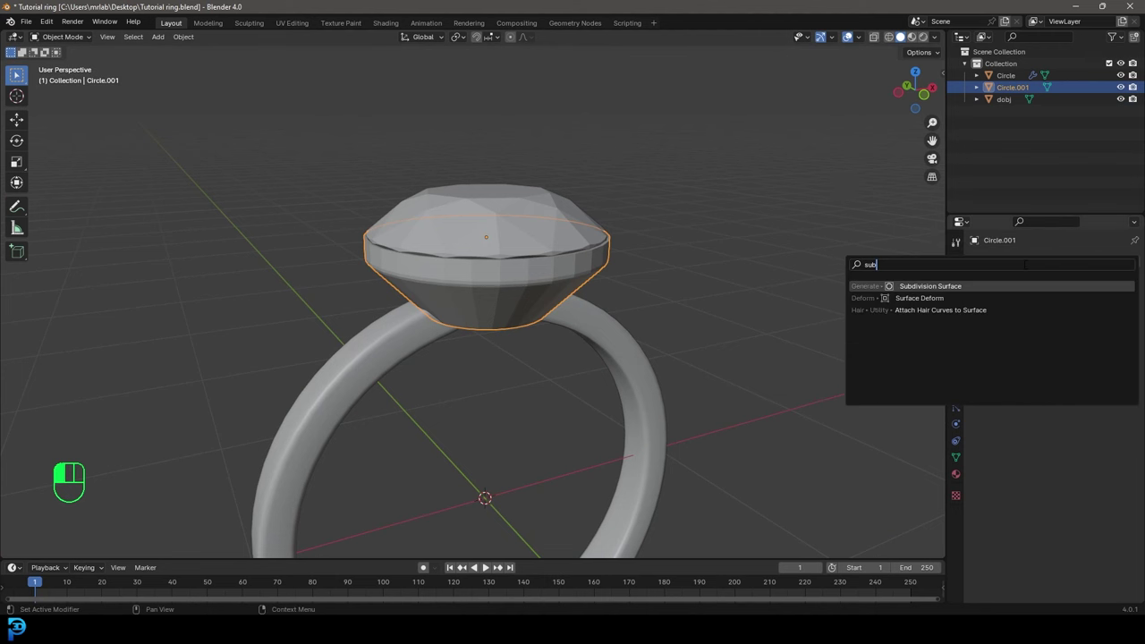
pyautogui.press('Return')
# - Scale the diamond down very slightly to about 0.99 so it sits inside the setting's rim
pyautogui.moveTo(687, 228); pyautogui.dragTo(401, 309, button='middle')
pyautogui.hotkey('alt', 'a')
pyautogui.click(401, 309)
pyautogui.scroll(3, 574, 330)
pyautogui.press('s')
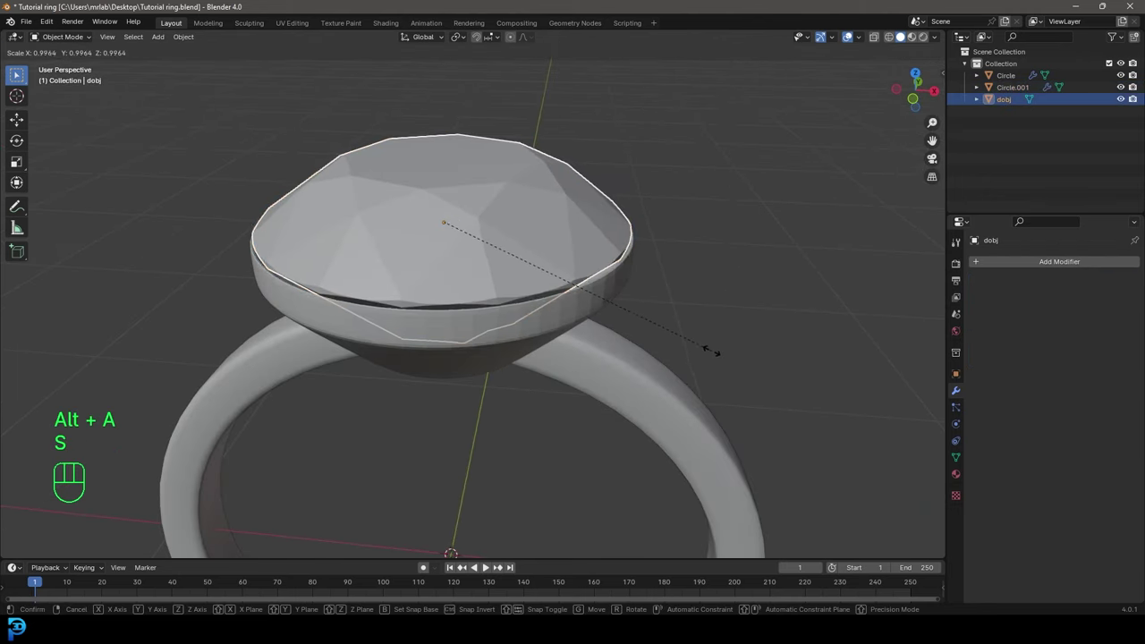
pyautogui.click(708, 349)
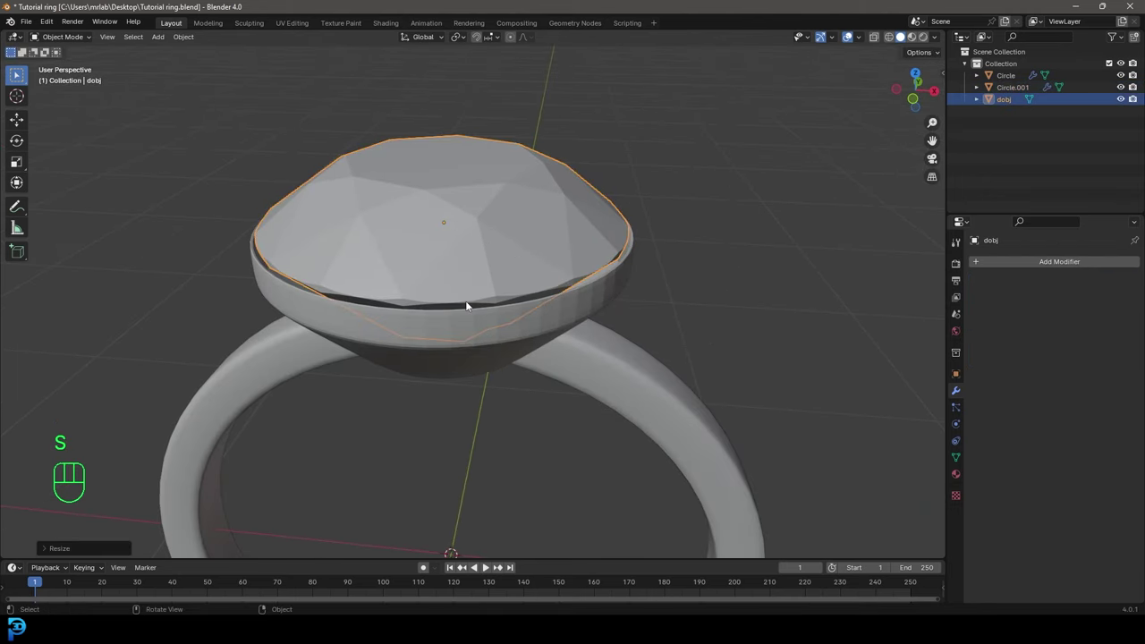
# - Select the setting's inner rim edge loop and scale it inward to about 0.97 toward the diamond
pyautogui.moveTo(614, 335); pyautogui.dragTo(601, 359, button='middle')
pyautogui.click(274, 328)
pyautogui.keyDown('shift'); pyautogui.moveTo(275, 327); pyautogui.dragTo(336, 369, button='middle'); pyautogui.keyUp('shift')
pyautogui.scroll(5, 351, 358)
pyautogui.press('Tab')
pyautogui.keyDown('alt'); pyautogui.click(303, 363); pyautogui.keyUp('alt')
pyautogui.press('ctrl+KP_Add')
pyautogui.press('ctrl+KP_Add')
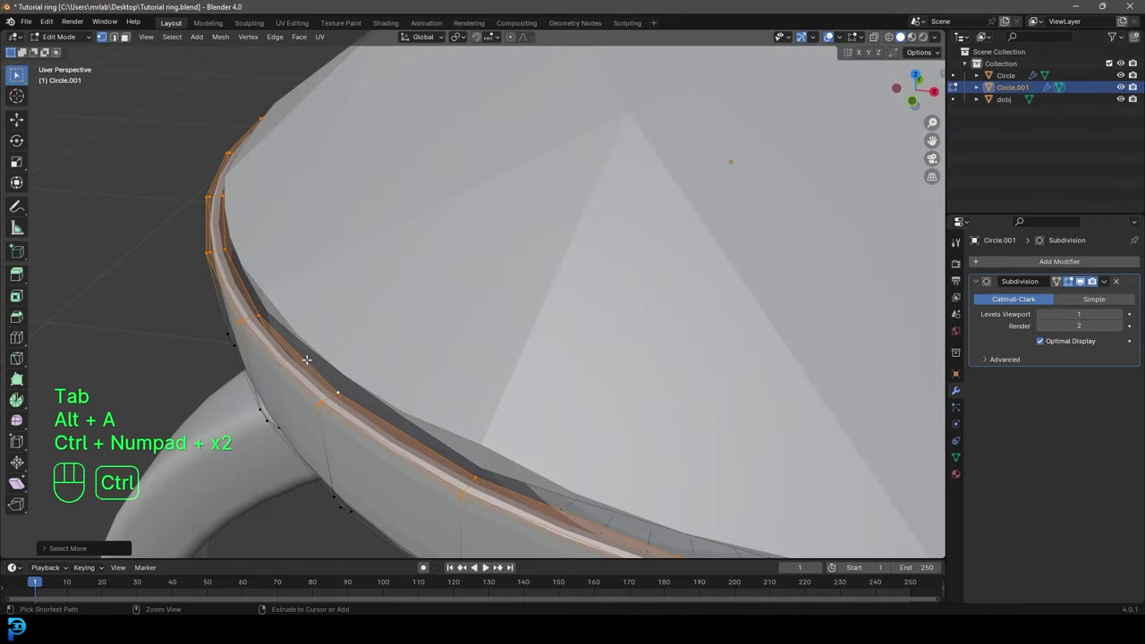
pyautogui.press('ctrl+KP_Subtract')
pyautogui.press('ctrl+KP_Subtract')
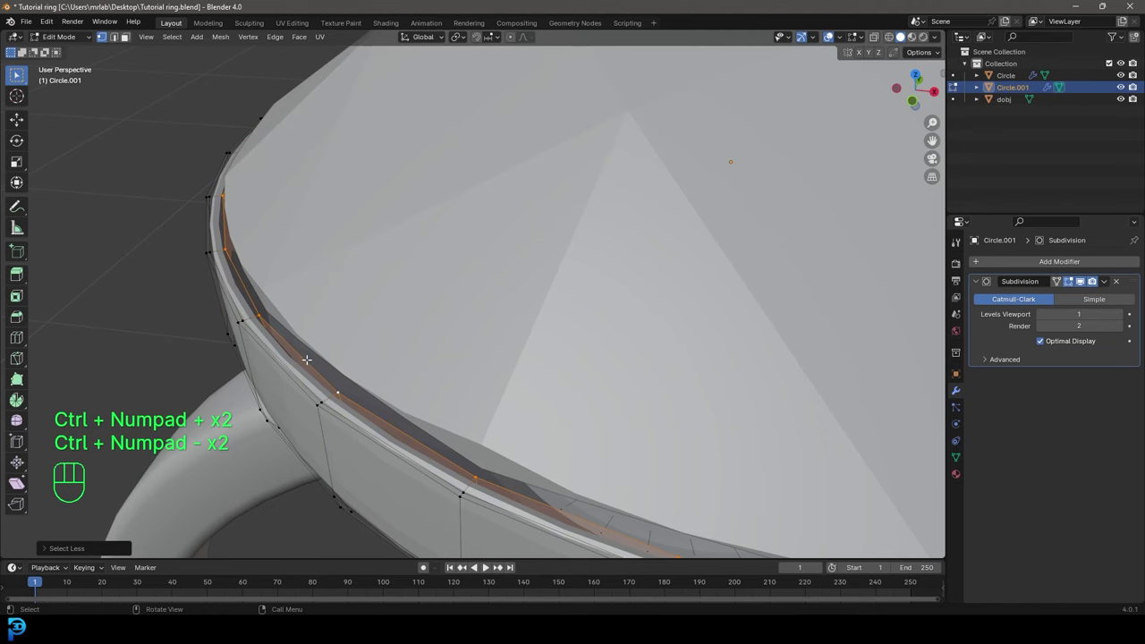
pyautogui.scroll(-3, 306, 360)
pyautogui.press('s')
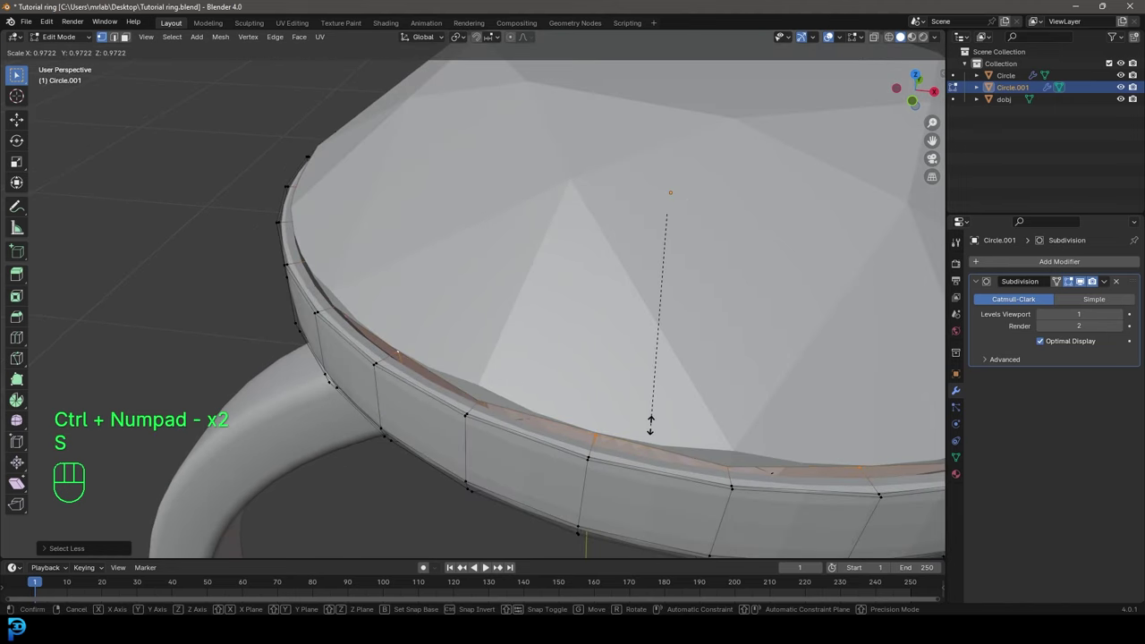
pyautogui.click(650, 426)
pyautogui.scroll(-4, 406, 370)
pyautogui.press('Tab')
# - Scale the setting's selected inner rim loop inward to about 0.96 in X and Y only, closing the gap around the diamond
pyautogui.moveTo(407, 370); pyautogui.dragTo(432, 295, button='middle')
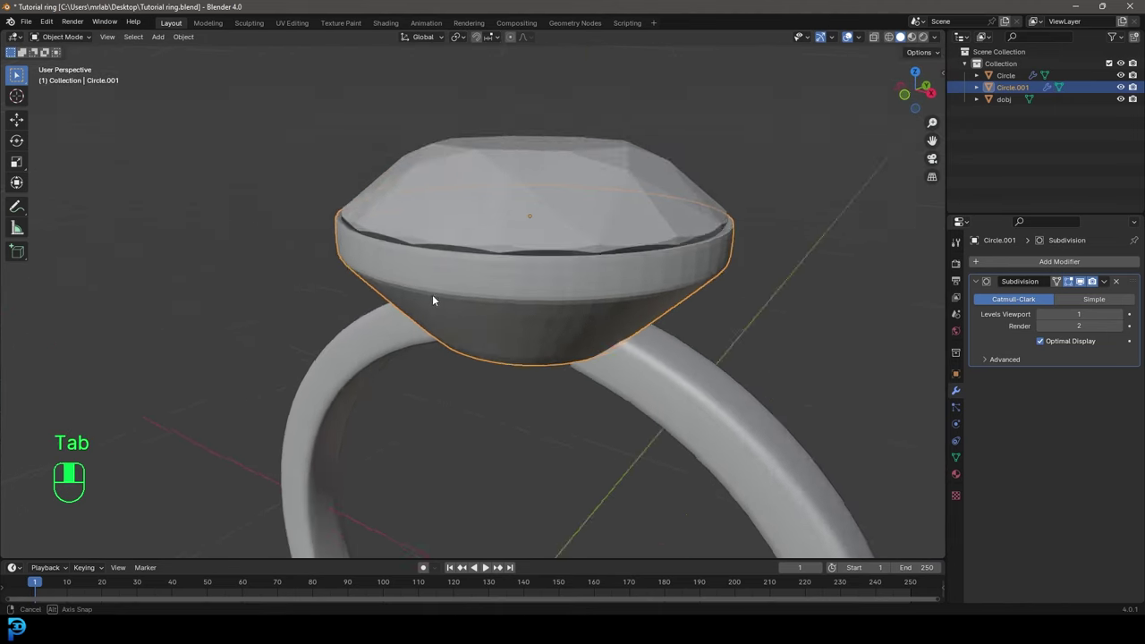
pyautogui.press('Tab')
pyautogui.scroll(3, 541, 376)
pyautogui.press('s')
pyautogui.hotkey('shift', 'z')
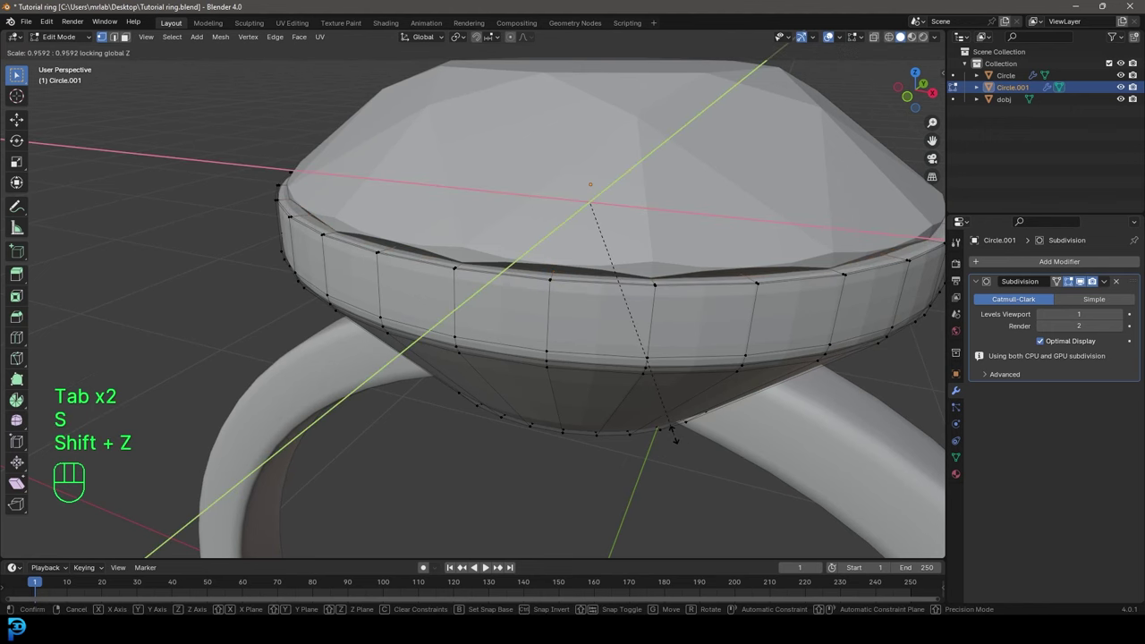
pyautogui.click(661, 408)
pyautogui.press('Tab')
pyautogui.scroll(-3, 661, 408)
pyautogui.moveTo(639, 386); pyautogui.dragTo(669, 390, button='middle')
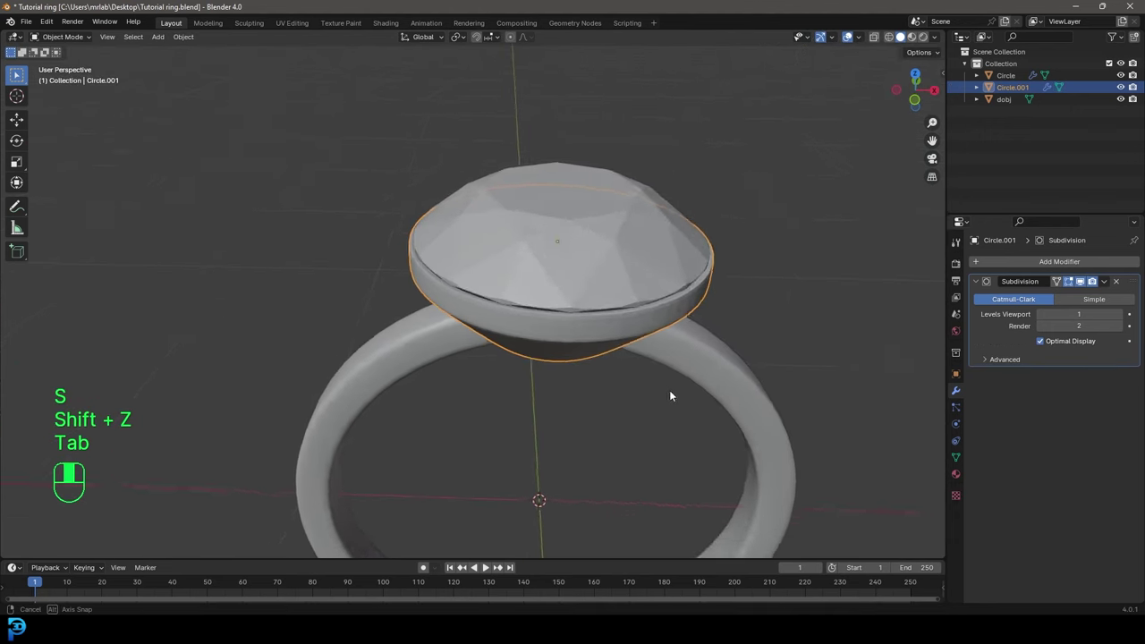
# - Select the small edge loop on the underside of the setting and extrude it inward by scaling it toward its centre
pyautogui.scroll(2, 670, 390)
pyautogui.rightClick(442, 298)
pyautogui.click(442, 299)
pyautogui.scroll(-3, 539, 321)
pyautogui.moveTo(539, 320); pyautogui.dragTo(542, 280, button='middle')
pyautogui.scroll(2, 542, 279)
pyautogui.press('Tab')
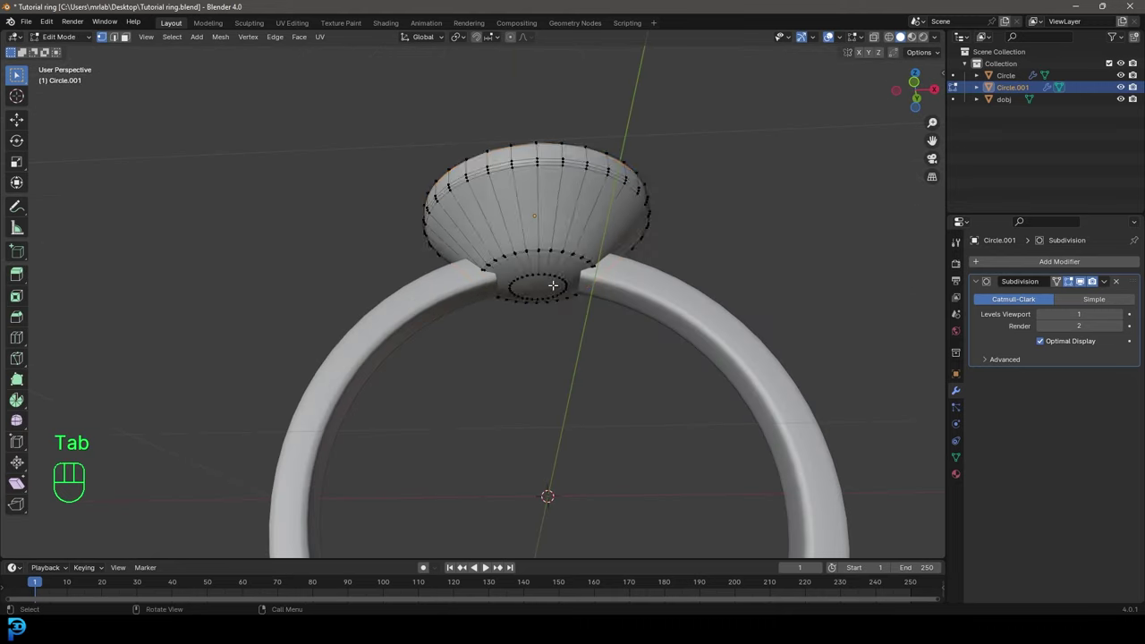
pyautogui.scroll(3, 552, 286)
pyautogui.hotkey('alt', 'a')
pyautogui.keyDown('alt'); pyautogui.click(591, 263); pyautogui.keyUp('alt')
pyautogui.scroll(1, 626, 296)
pyautogui.moveTo(633, 306)
pyautogui.mouseDown(button='middle')
pyautogui.moveTo(641, 291)
pyautogui.moveTo(621, 294)
pyautogui.mouseUp(button='middle')
pyautogui.scroll(2, 744, 381)
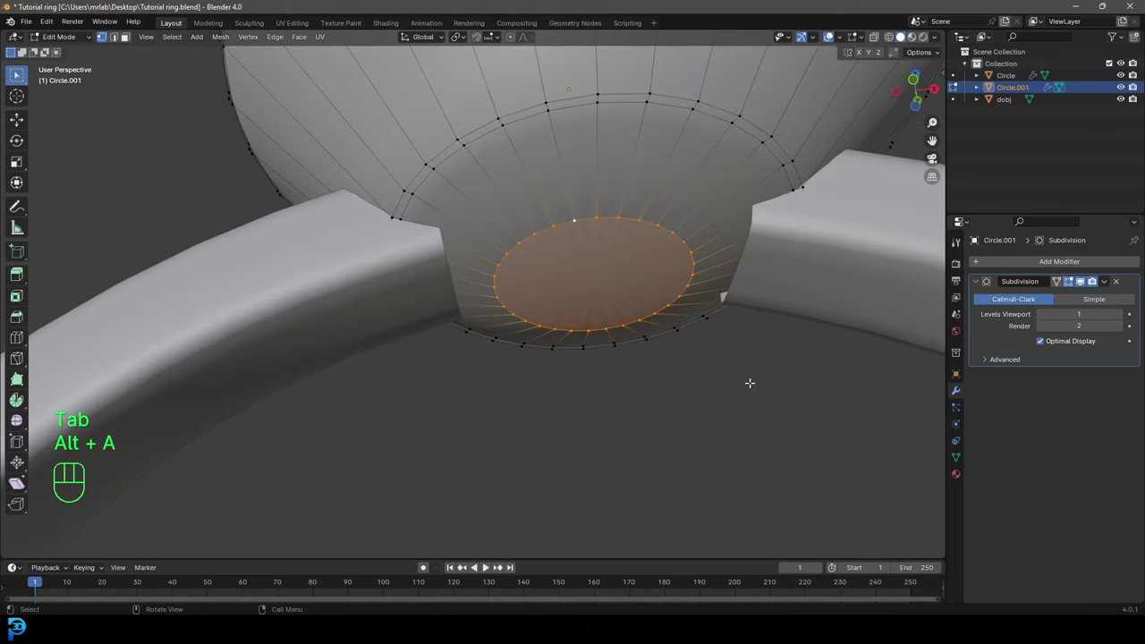
pyautogui.press('e')
pyautogui.press('s')
pyautogui.click(627, 341)
pyautogui.press('Tab')
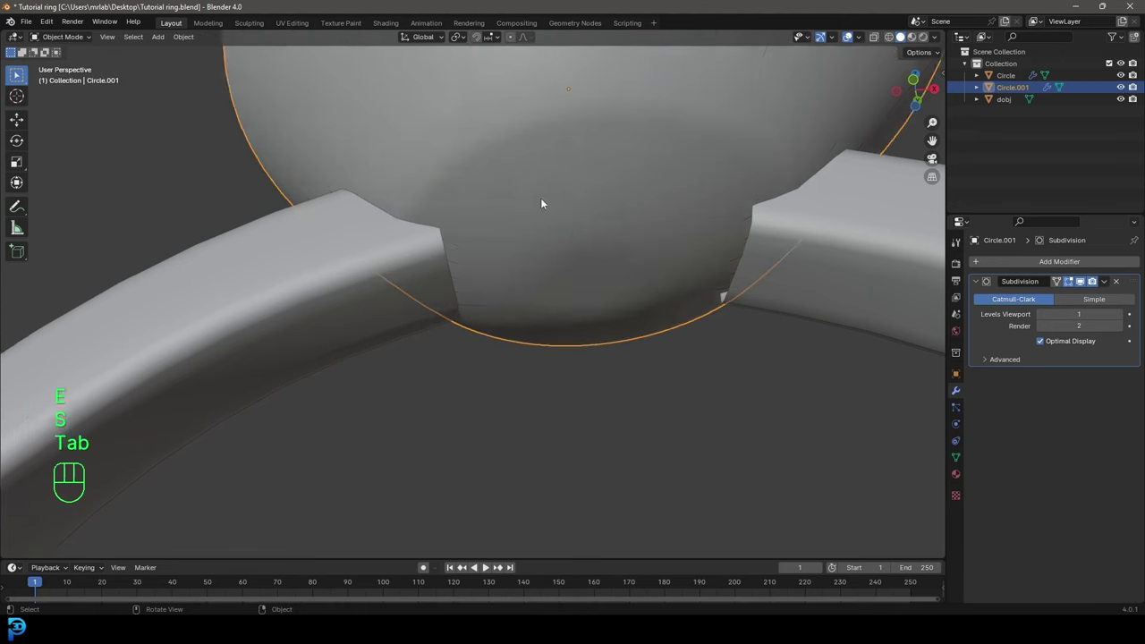
pyautogui.scroll(-7, 548, 215)
pyautogui.moveTo(549, 247); pyautogui.dragTo(549, 293, button='middle')
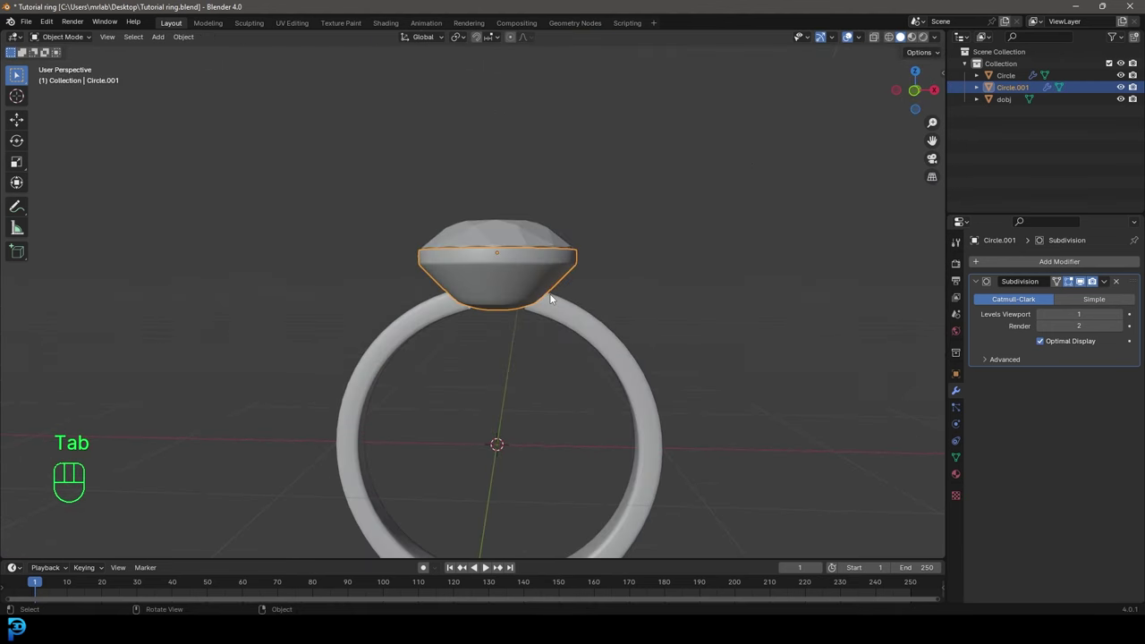
# - Select the ring band, edit its mesh and turn off Clipping in its Mirror modifier
pyautogui.press('KP_1')
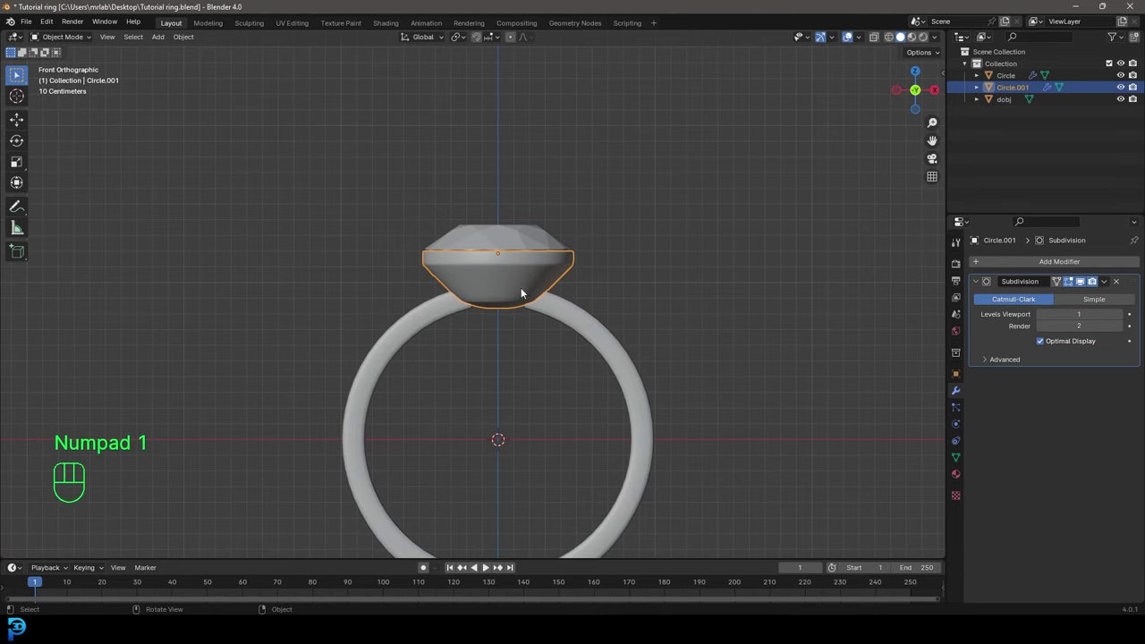
pyautogui.scroll(2, 546, 300)
pyautogui.scroll(-2, 595, 309)
pyautogui.click(569, 320)
pyautogui.scroll(-4, 590, 320)
pyautogui.moveTo(589, 319); pyautogui.dragTo(552, 323, button='middle')
pyautogui.press('Tab')
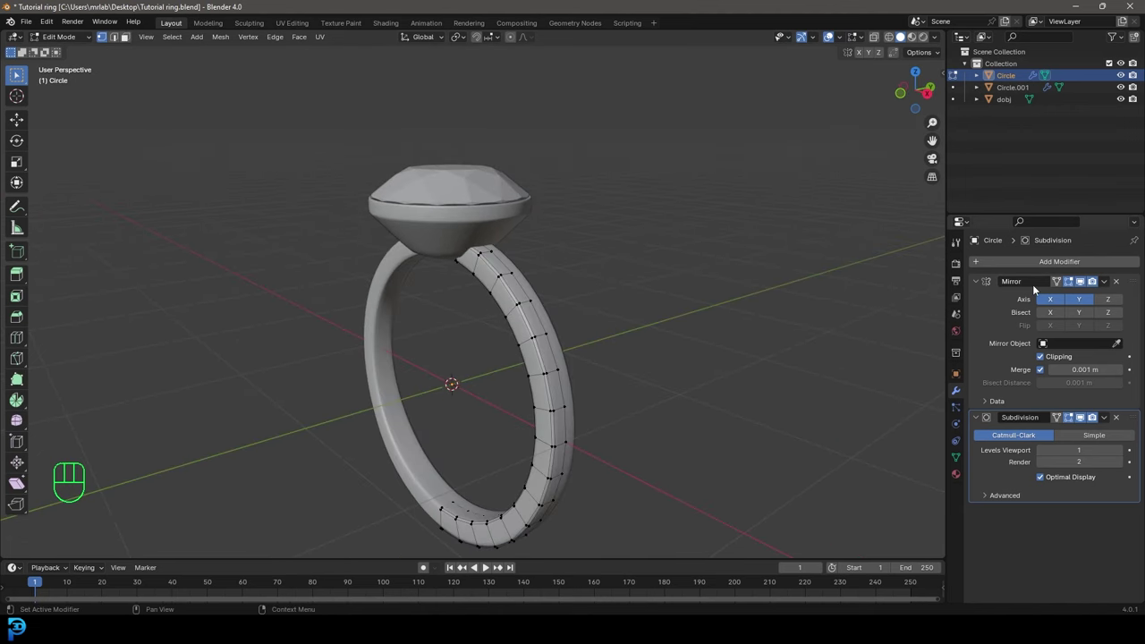
pyautogui.moveTo(533, 304); pyautogui.dragTo(539, 322, button='middle')
pyautogui.keyDown('shift'); pyautogui.moveTo(431, 323); pyautogui.dragTo(441, 289, button='middle'); pyautogui.keyUp('shift')
# - Add a plane at the centre of the band mesh and delete only its face, keeping the square outline
pyautogui.hotkey('shift', 'a')
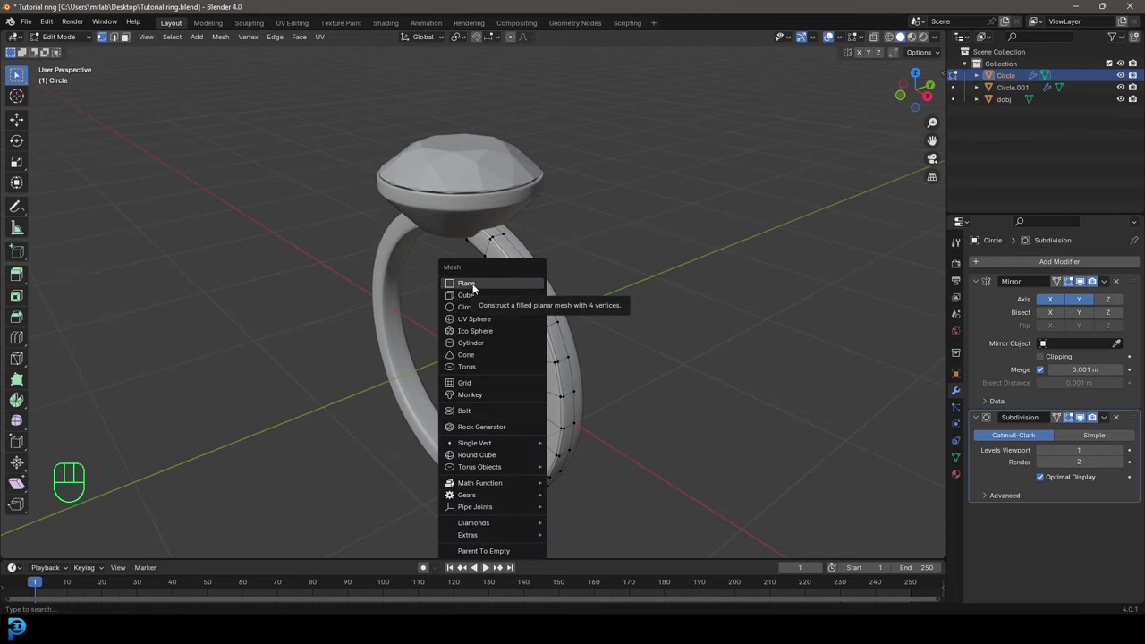
pyautogui.click(489, 284)
pyautogui.moveTo(472, 298); pyautogui.dragTo(475, 301, button='middle')
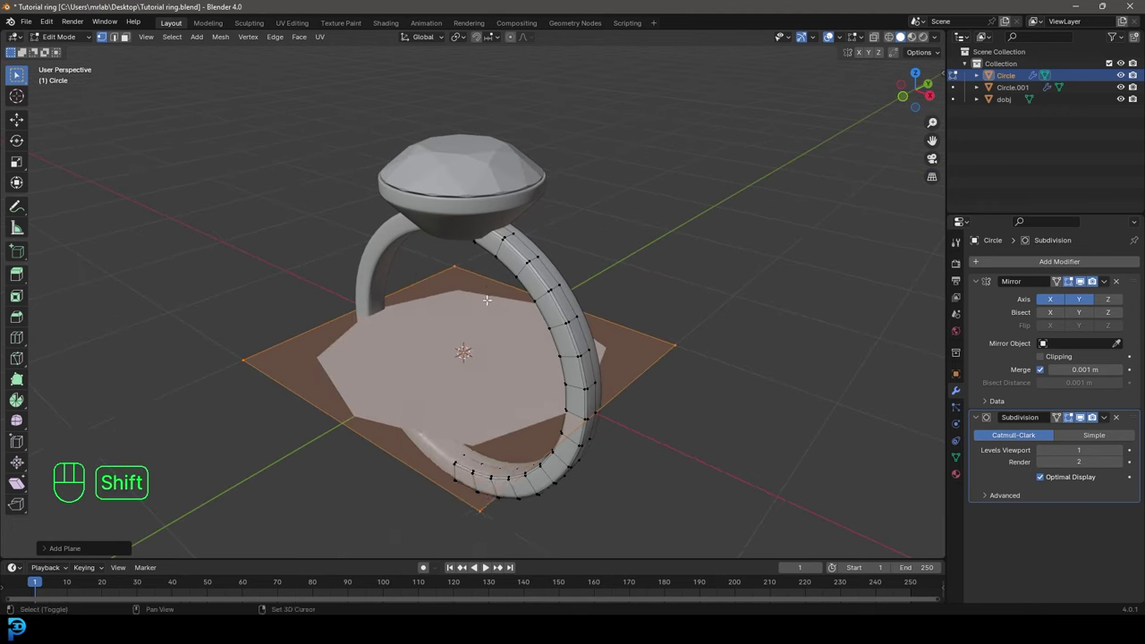
pyautogui.hotkey('shift', 'a')
pyautogui.click(420, 303)
pyautogui.moveTo(468, 351); pyautogui.dragTo(481, 352, button='middle')
pyautogui.press('x')
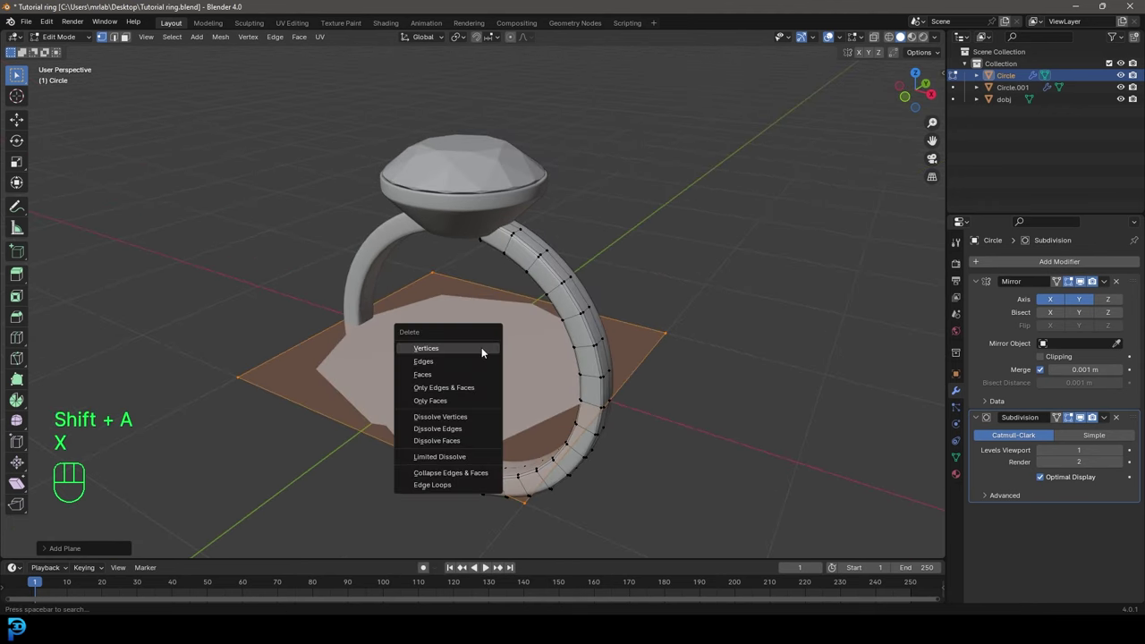
pyautogui.click(451, 400)
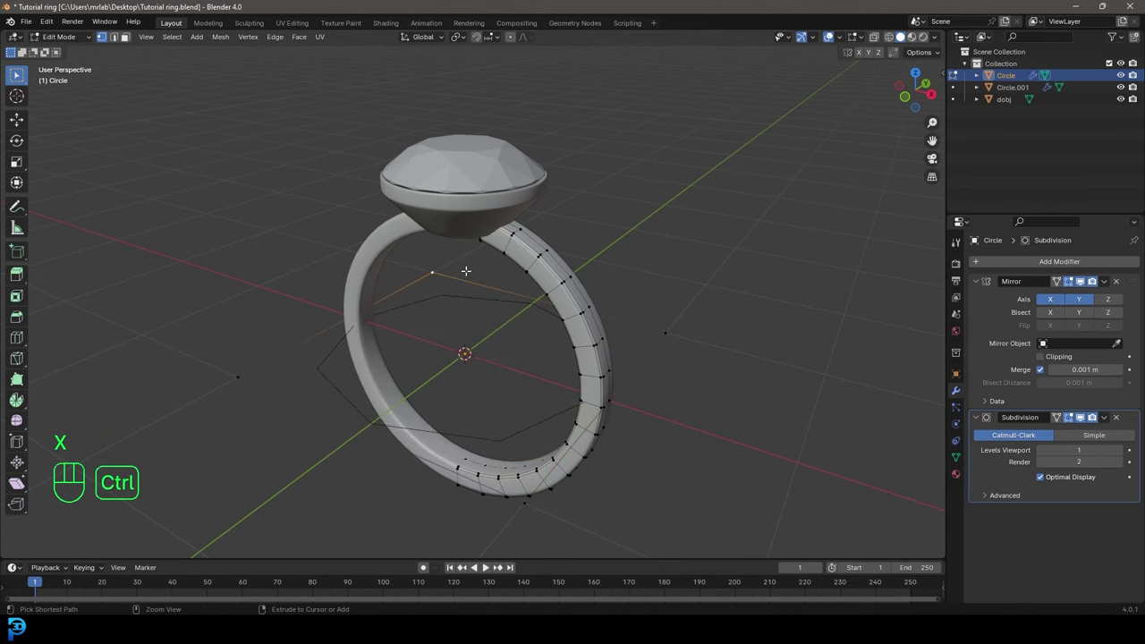
# - Select the whole linked square outline and scale it down to a small square
pyautogui.hotkey('ctrl', 'l')
pyautogui.moveTo(465, 271); pyautogui.dragTo(473, 301, button='middle')
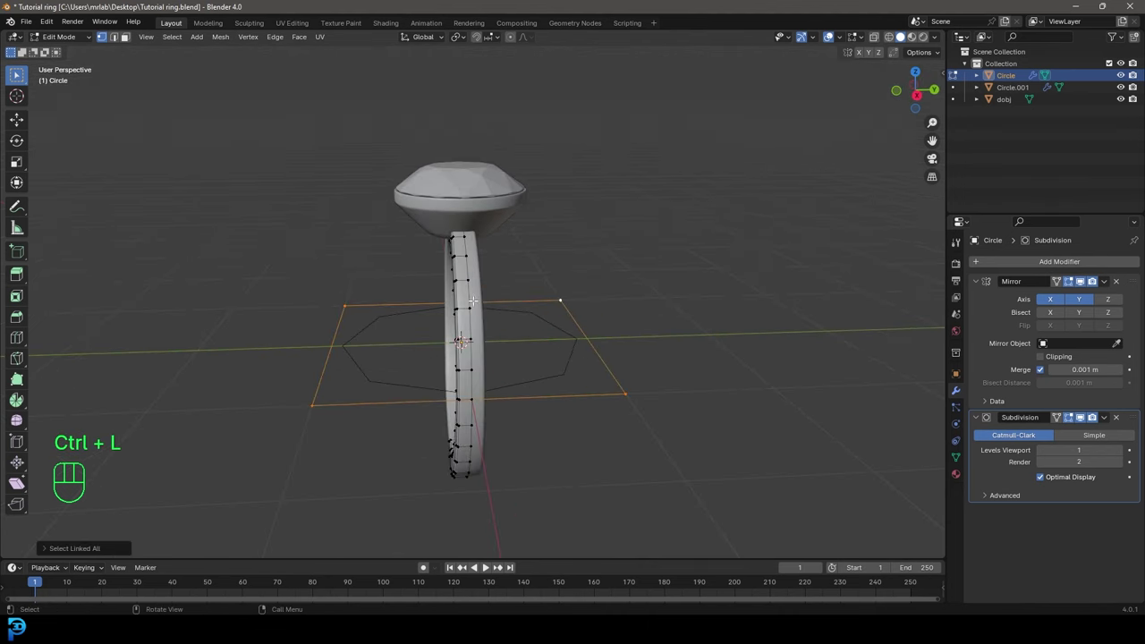
pyautogui.press('s')
pyautogui.click(489, 334)
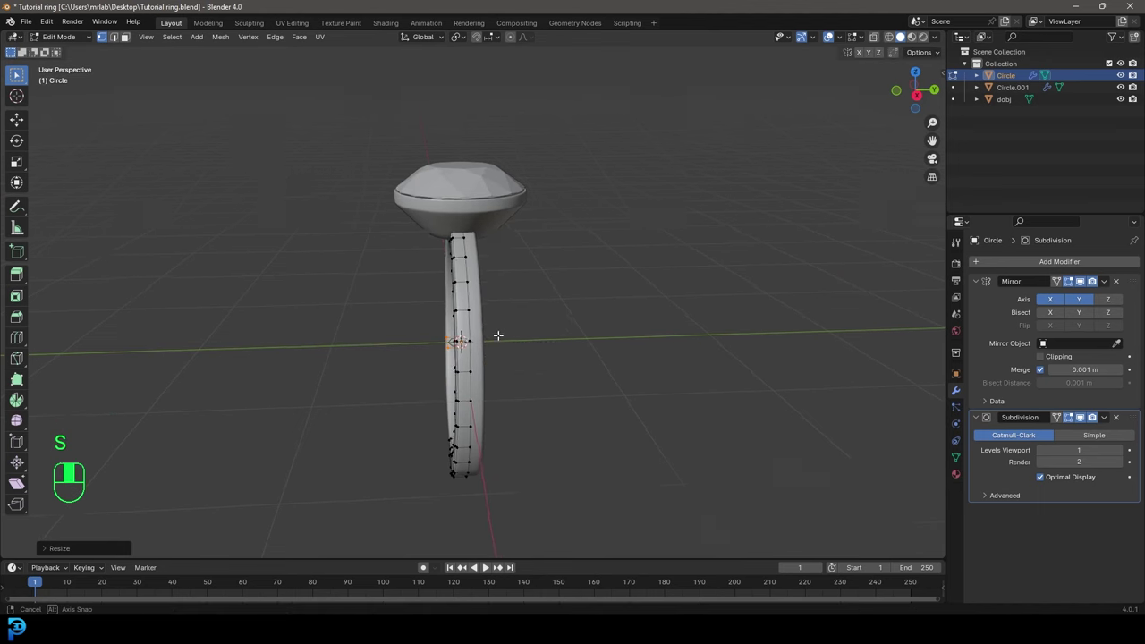
pyautogui.moveTo(498, 334); pyautogui.dragTo(457, 323, button='middle')
# - Move the square about 0.64 m in X and -0.31 m in Y beside the band, and turn the mirror's Clipping back on
pyautogui.press('KP_7')
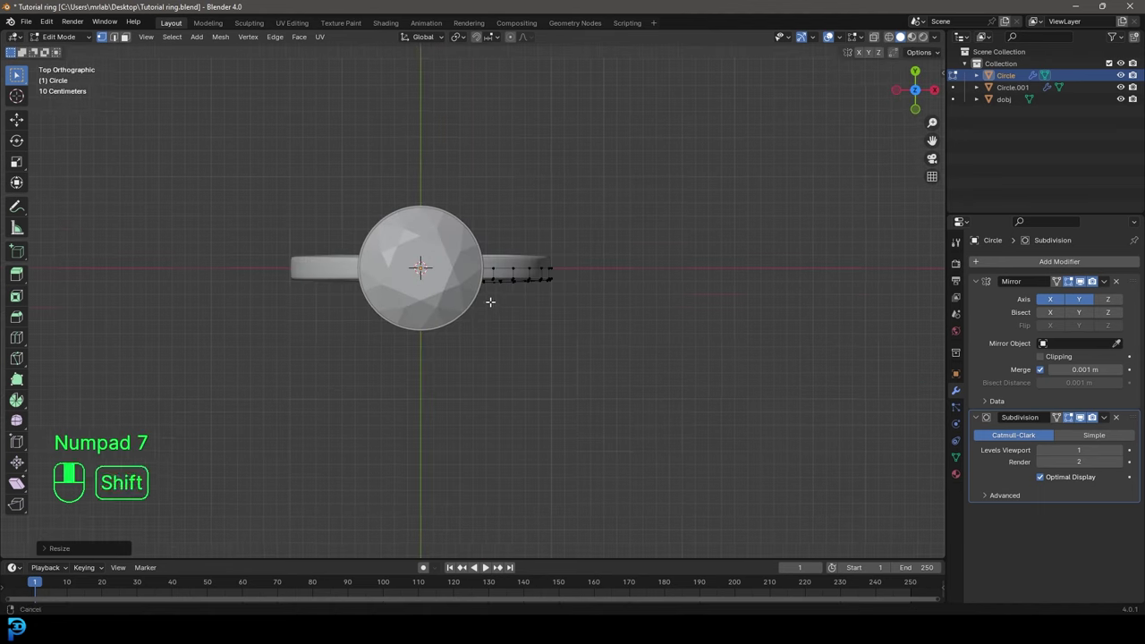
pyautogui.scroll(4, 490, 306)
pyautogui.press('g')
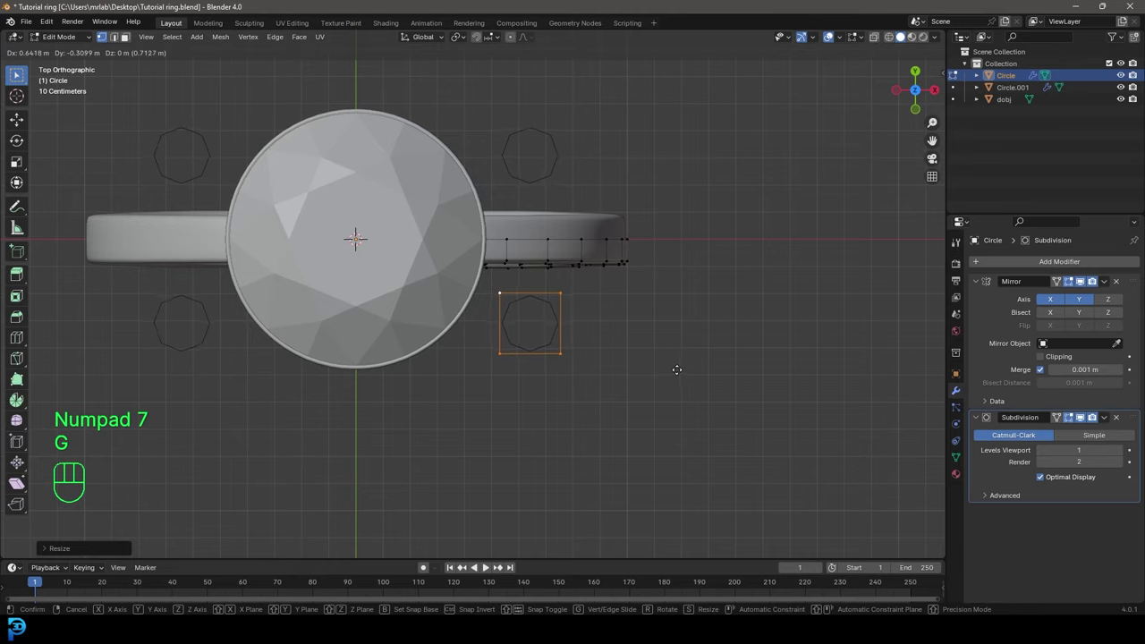
pyautogui.click(672, 368)
pyautogui.moveTo(626, 319); pyautogui.dragTo(519, 284, button='middle')
pyautogui.scroll(3, 520, 284)
pyautogui.moveTo(467, 416); pyautogui.dragTo(579, 420, button='middle')
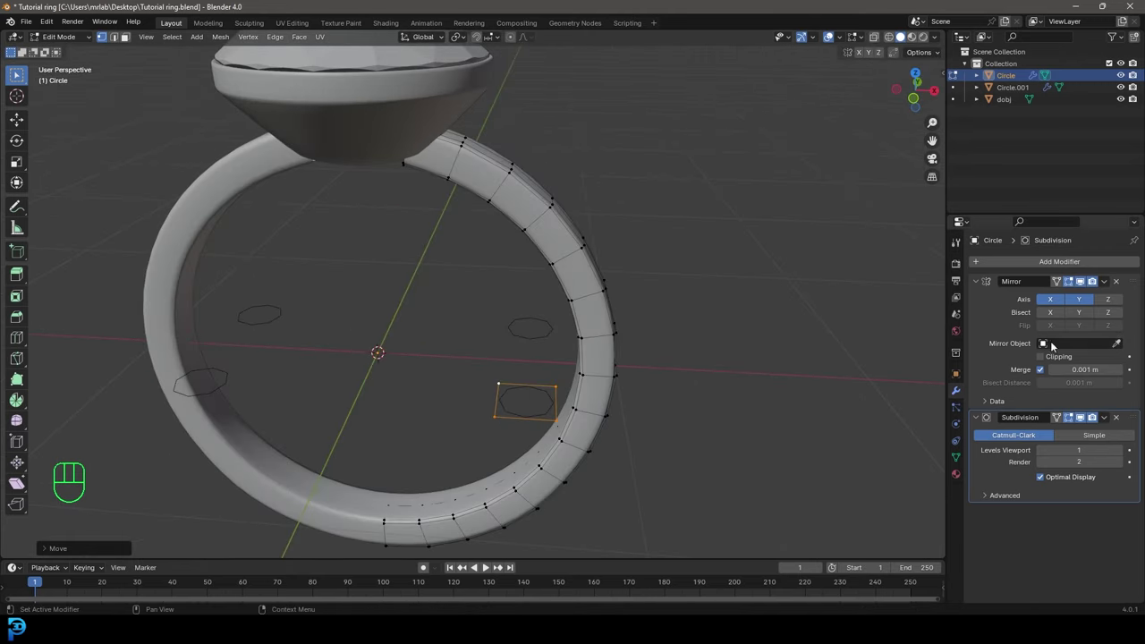
pyautogui.scroll(-3, 475, 313)
pyautogui.moveTo(475, 313); pyautogui.dragTo(393, 307, button='middle')
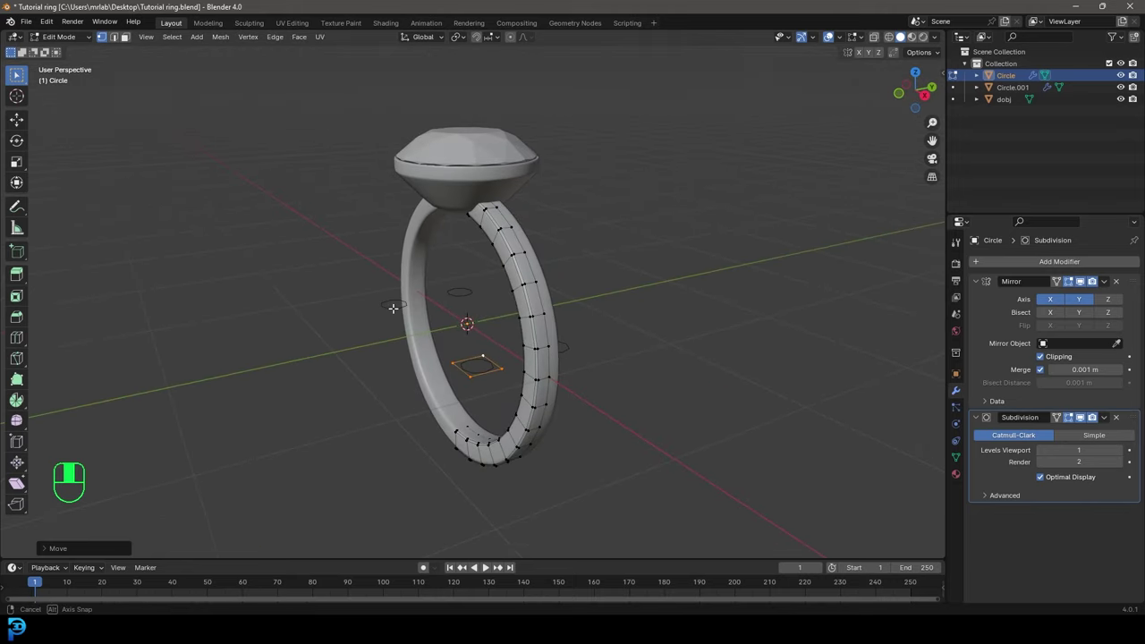
# - Raise the square about 0.73 m alongside the band's upper shoulder and scale it down to about 0.39
pyautogui.press('KP_1')
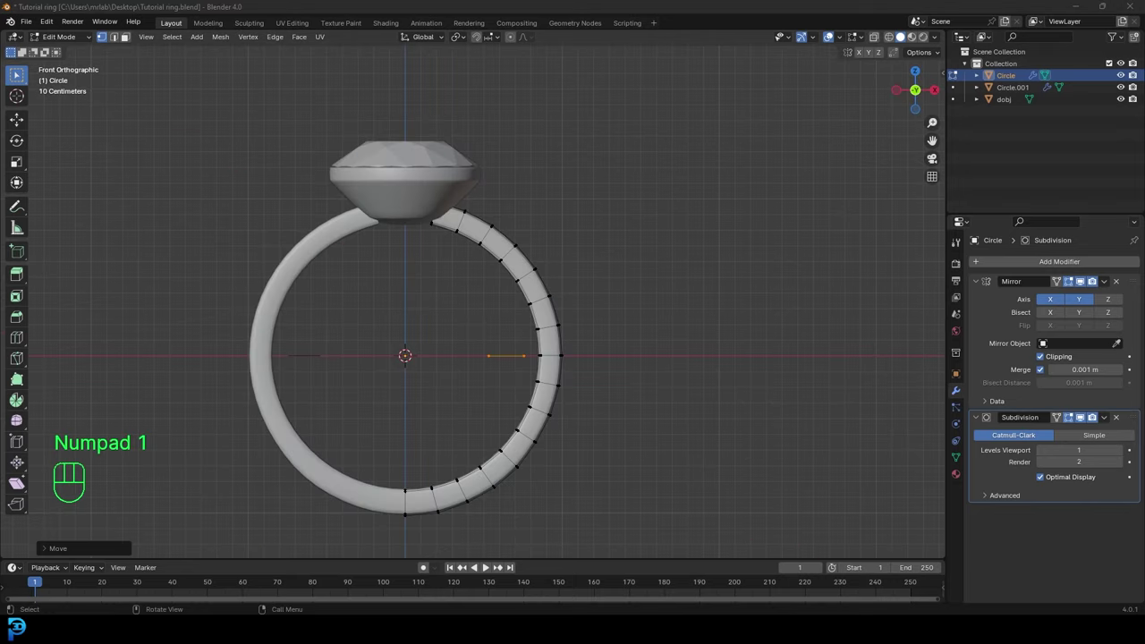
pyautogui.scroll(3, 581, 355)
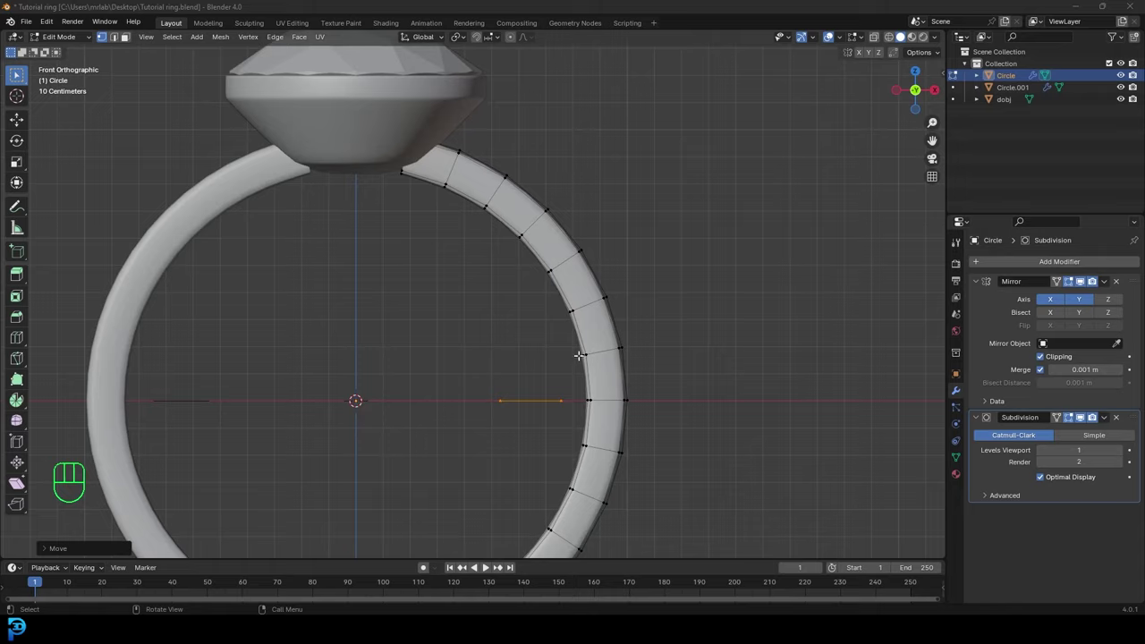
pyautogui.keyDown('shift'); pyautogui.moveTo(580, 355); pyautogui.dragTo(634, 409, button='middle'); pyautogui.keyUp('shift')
pyautogui.scroll(1, 634, 412)
pyautogui.press('g')
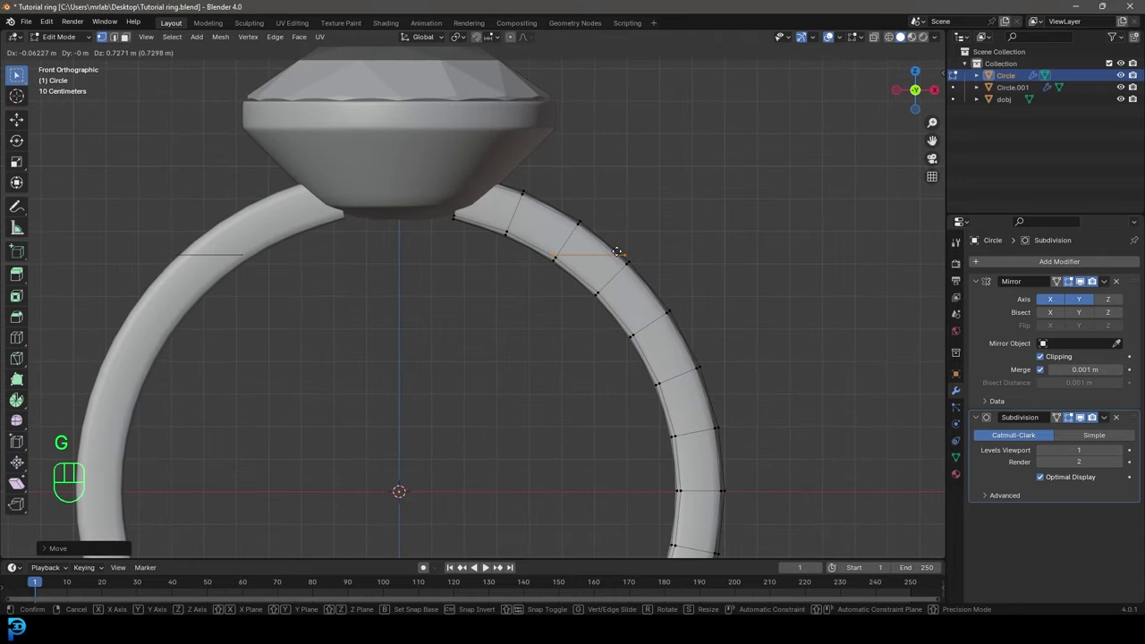
pyautogui.press('s')
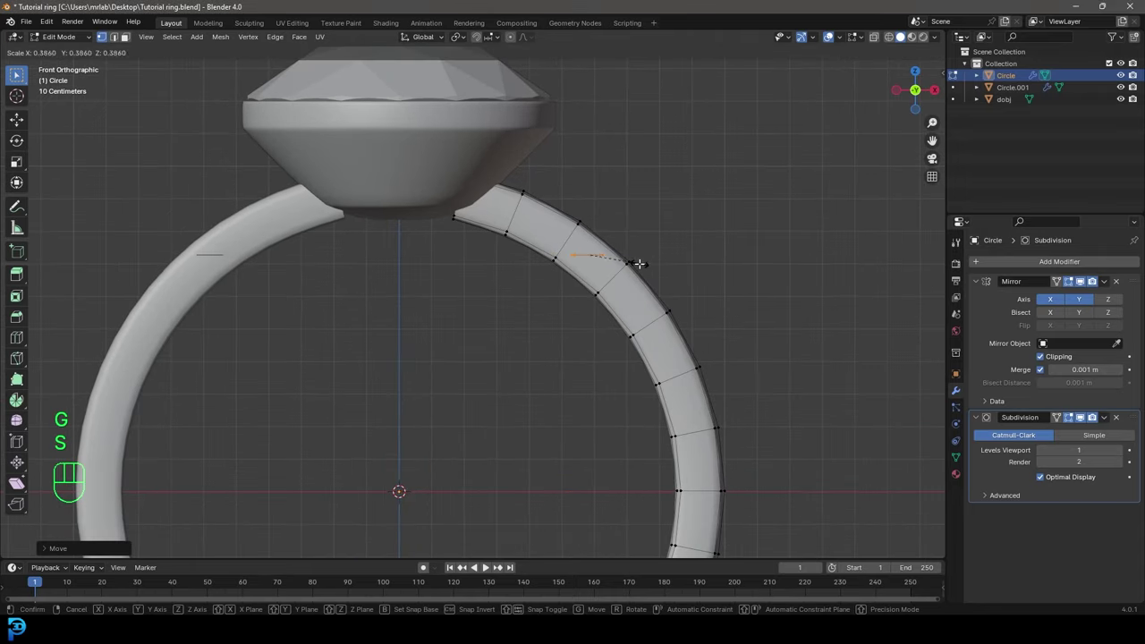
pyautogui.click(638, 263)
# - Rotate the square about -52° in front view so it lies across the band's curve
pyautogui.scroll(3, 626, 304)
pyautogui.press('r')
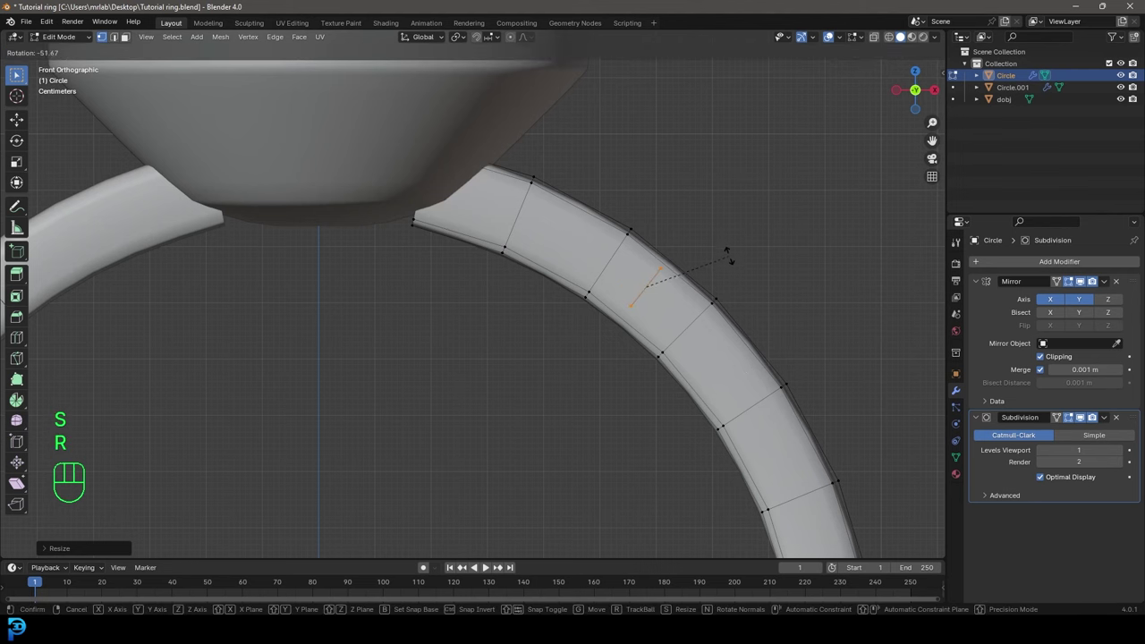
pyautogui.click(730, 260)
pyautogui.keyDown('shift'); pyautogui.moveTo(727, 257); pyautogui.dragTo(729, 284, button='middle'); pyautogui.keyUp('shift')
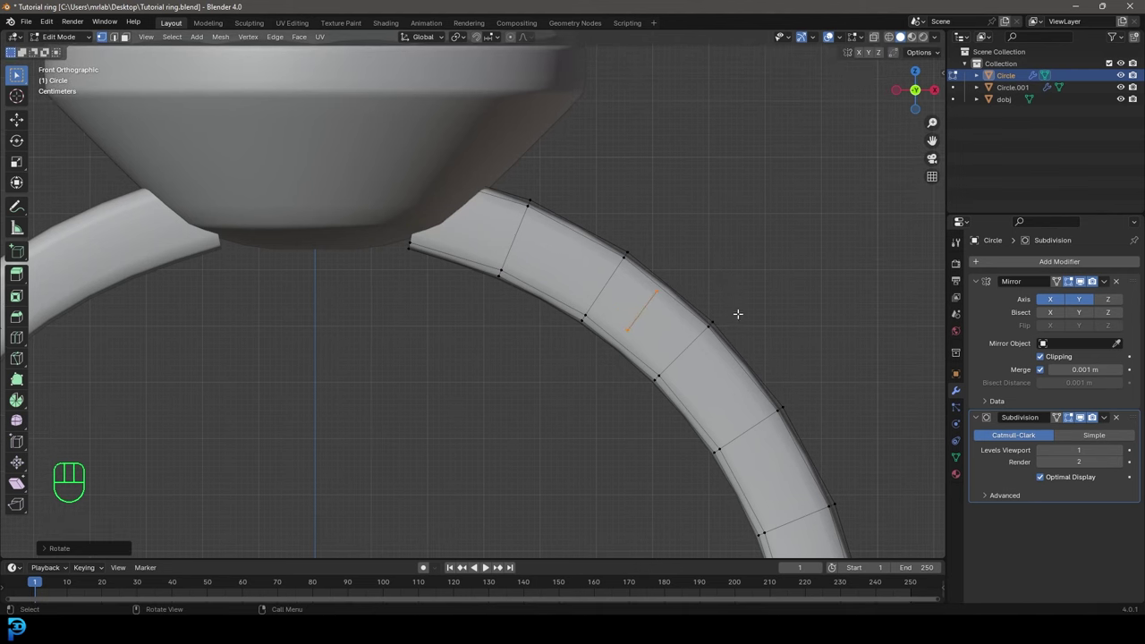
pyautogui.press('g')
pyautogui.rightClick(741, 328)
# - Extrude the square twice along the band toward the setting, about 0.09 m and 0.13 m, and rotate its end to follow the curve
pyautogui.press('e')
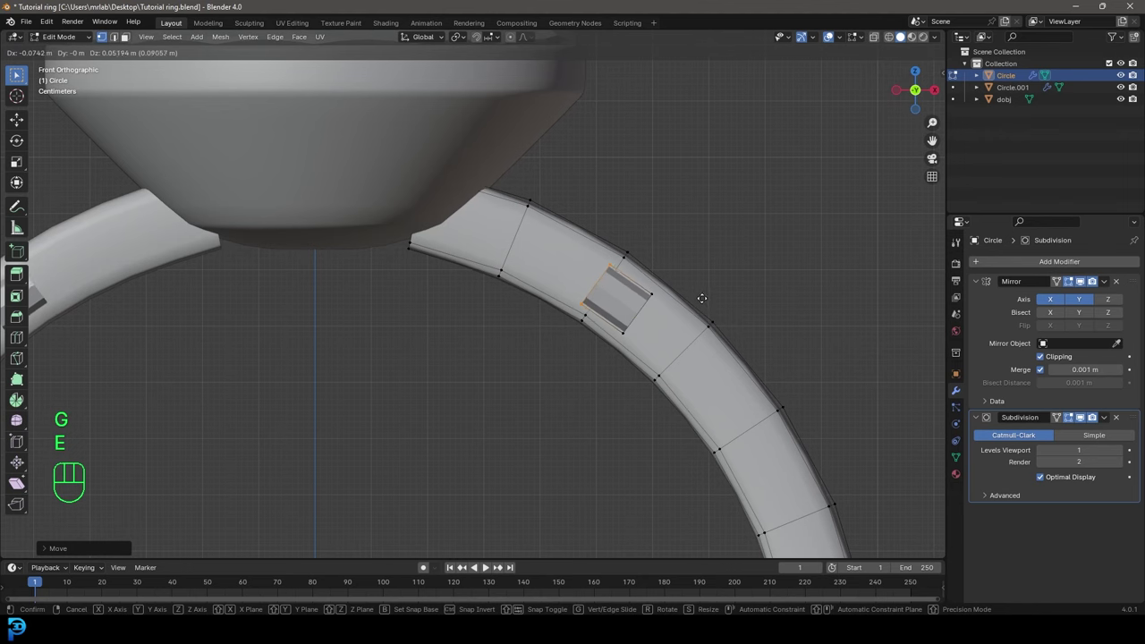
pyautogui.click(702, 297)
pyautogui.press('e')
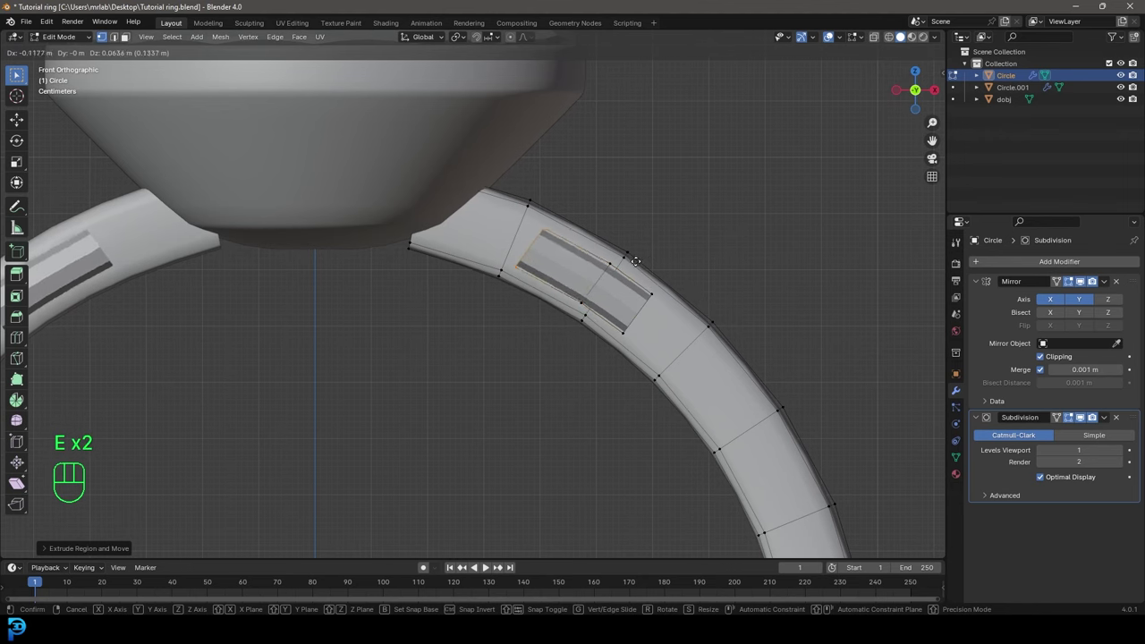
pyautogui.click(640, 256)
pyautogui.press('r')
pyautogui.click(685, 214)
pyautogui.keyDown('shift'); pyautogui.moveTo(681, 218); pyautogui.dragTo(735, 267, button='middle'); pyautogui.keyUp('shift')
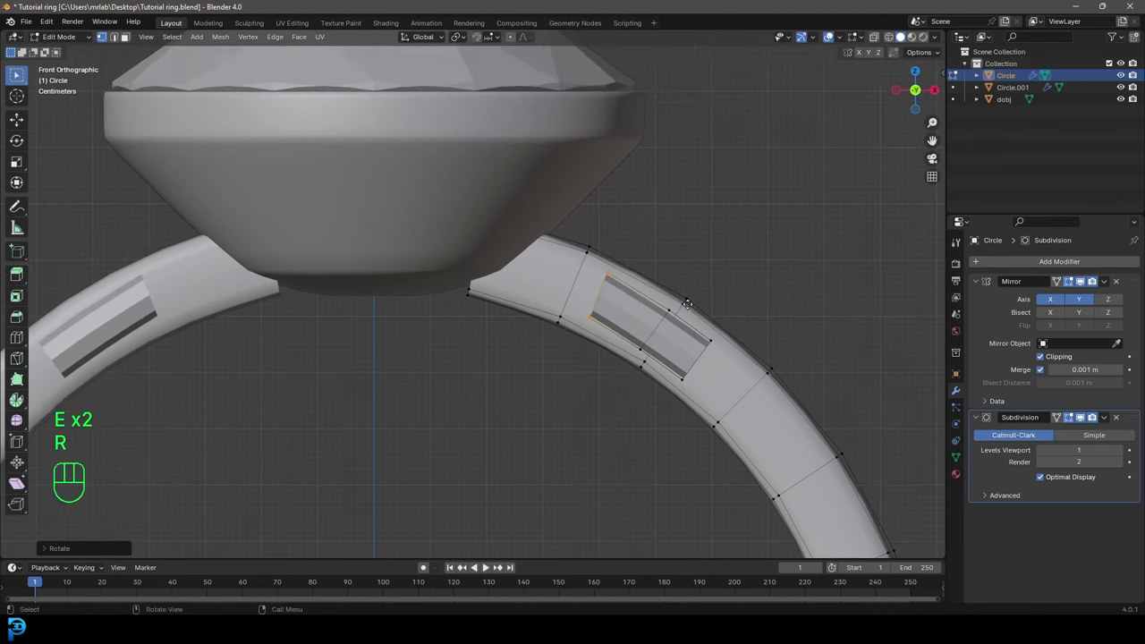
# - Continue extruding and rotating the strand's end along the band's arc until it meets the mirror centre at the setting
pyautogui.press('e')
pyautogui.click(607, 274)
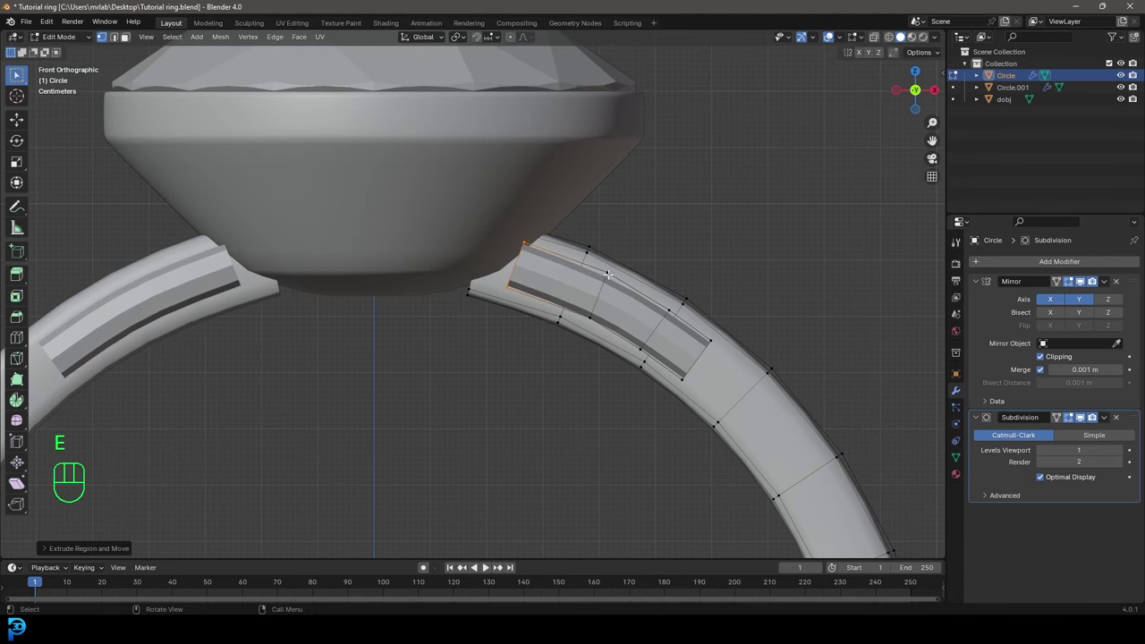
pyautogui.press('e')
pyautogui.click(532, 257)
pyautogui.press('r')
pyautogui.click(478, 236)
pyautogui.press('e')
pyautogui.click(477, 212)
pyautogui.scroll(-6, 560, 289)
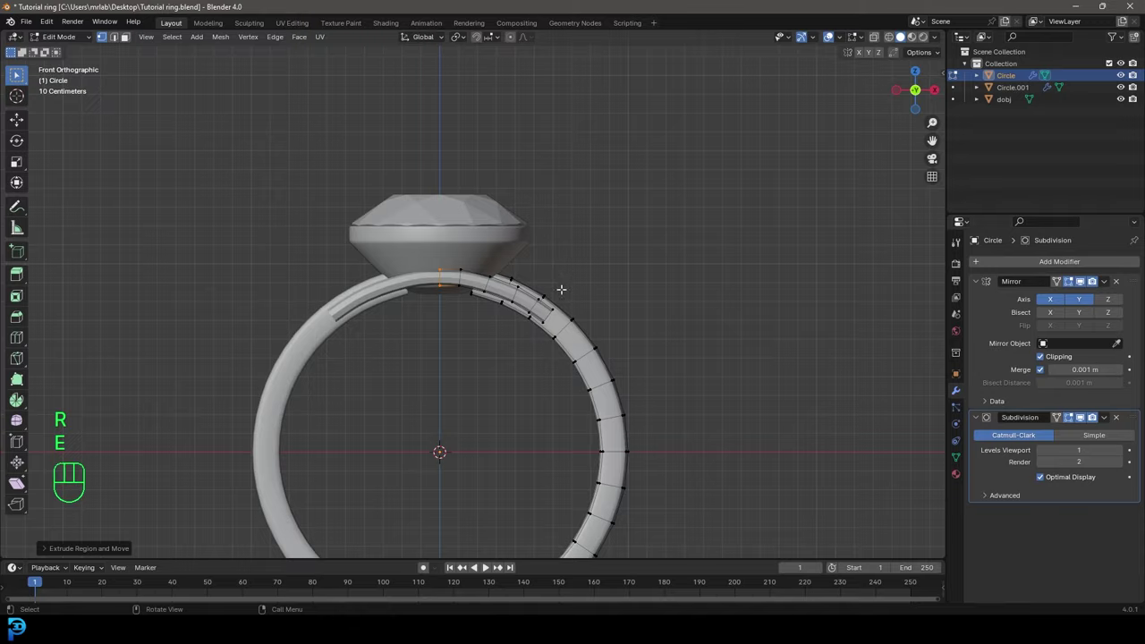
# - Select the strand's lower end loop, enable smooth proportional editing and move it about 0.15 m along Y toward the band
pyautogui.moveTo(560, 289); pyautogui.dragTo(497, 420, button='middle')
pyautogui.scroll(3, 471, 353)
pyautogui.hotkey('alt', 'a')
pyautogui.keyDown('alt'); pyautogui.keyDown('shift'); pyautogui.click(483, 404); pyautogui.keyUp('shift'); pyautogui.keyUp('alt')
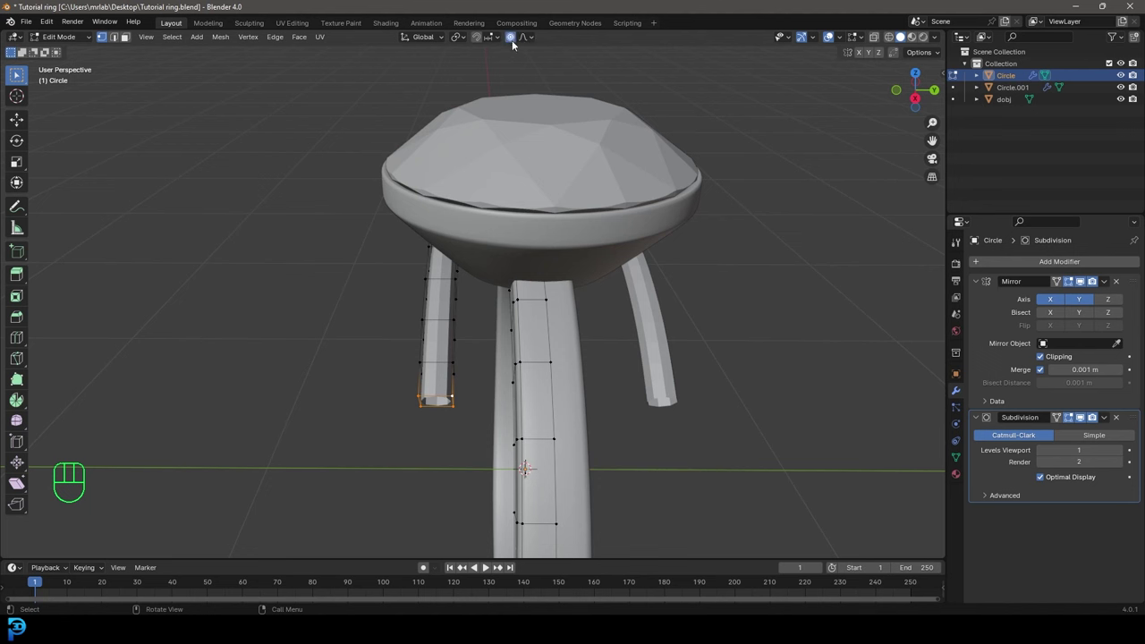
pyautogui.click(527, 37)
pyautogui.press('g')
pyautogui.press('y')
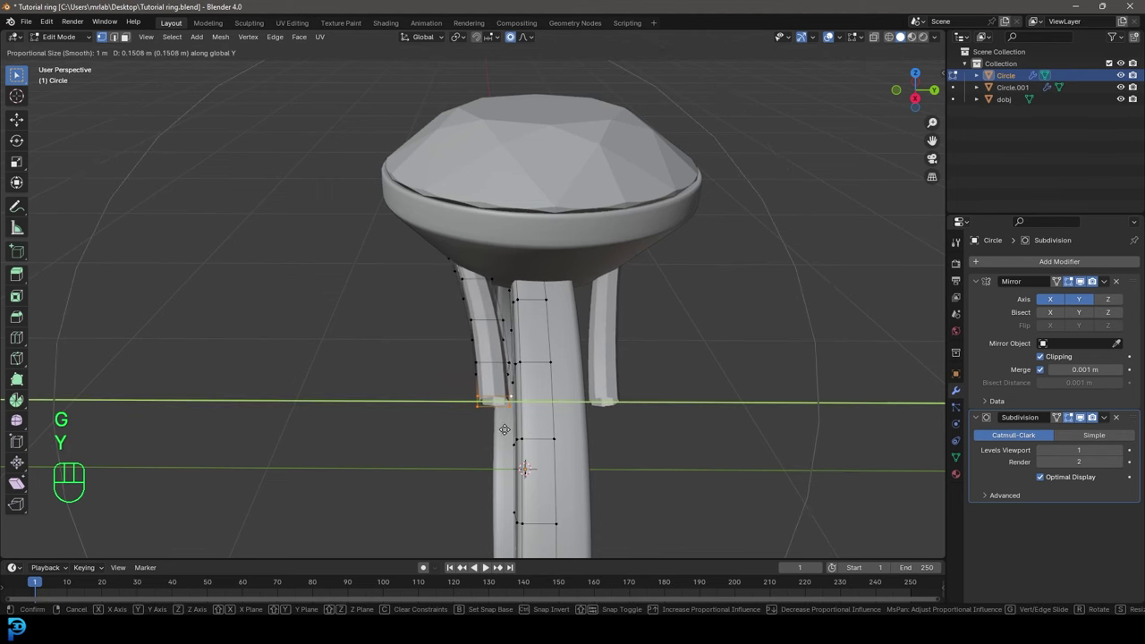
pyautogui.click(501, 427)
# - Select the strand's loop near the mirror centre and move it about 0.08 m outward around the setting with smooth proportional editing
pyautogui.moveTo(472, 424); pyautogui.dragTo(591, 261, button='middle')
pyautogui.scroll(3, 438, 303)
pyautogui.moveTo(390, 306); pyautogui.dragTo(421, 286, button='middle')
pyautogui.hotkey('alt', 'a')
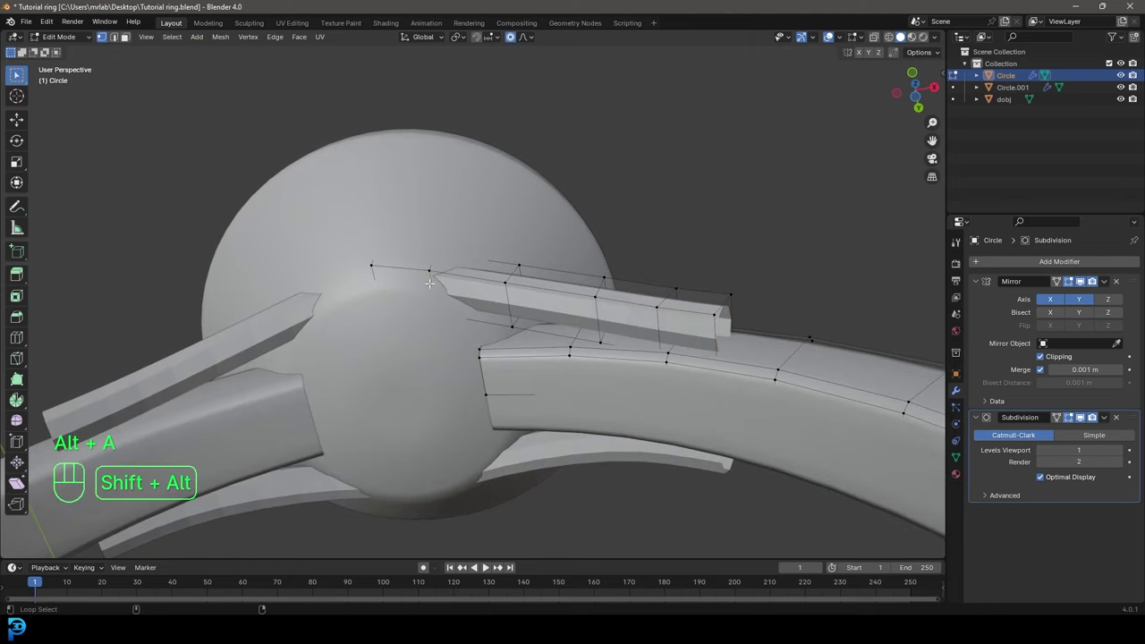
pyautogui.press('z')
pyautogui.press('z')
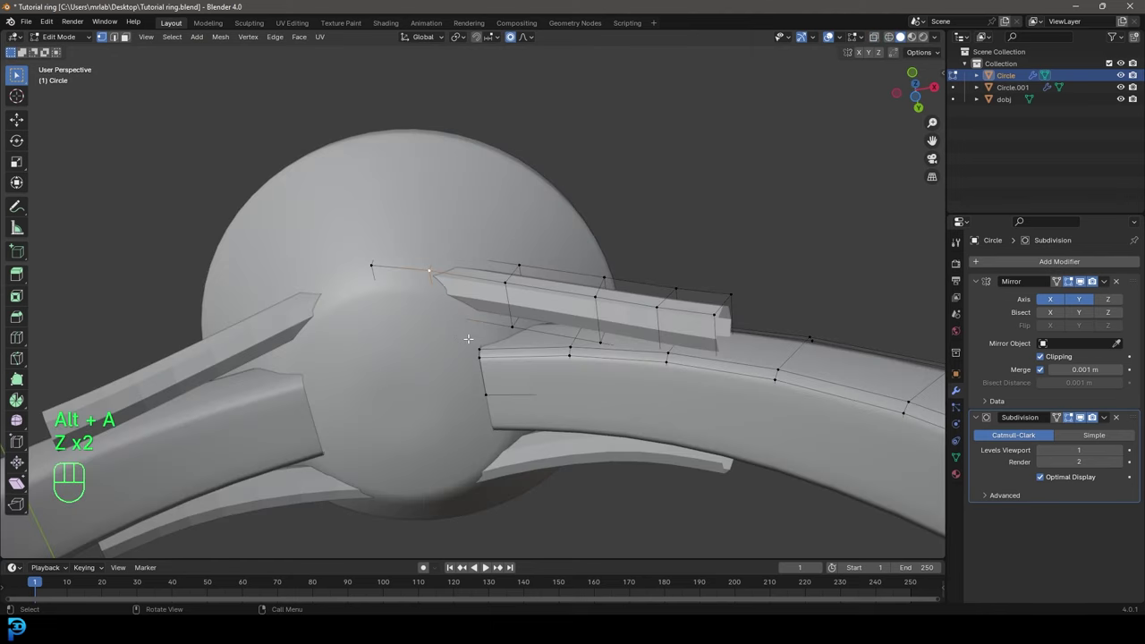
pyautogui.press('g')
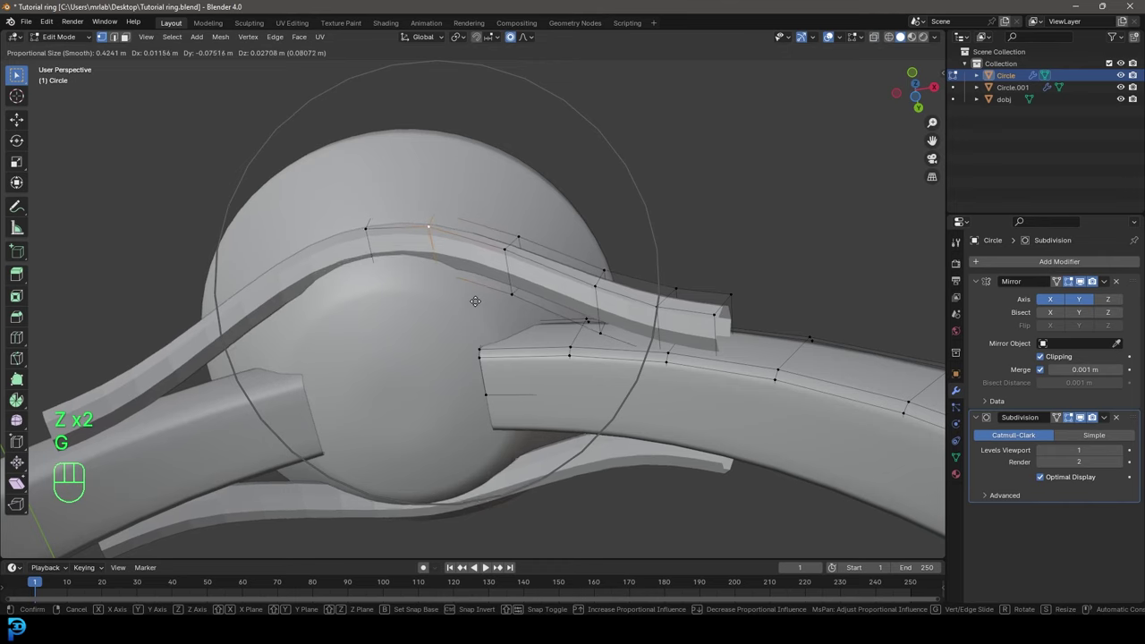
pyautogui.click(474, 301)
pyautogui.moveTo(474, 301); pyautogui.dragTo(465, 367, button='middle')
pyautogui.press('g')
pyautogui.click(414, 338)
pyautogui.scroll(-4, 414, 338)
pyautogui.scroll(3, 536, 385)
pyautogui.hotkey('alt', 'a')
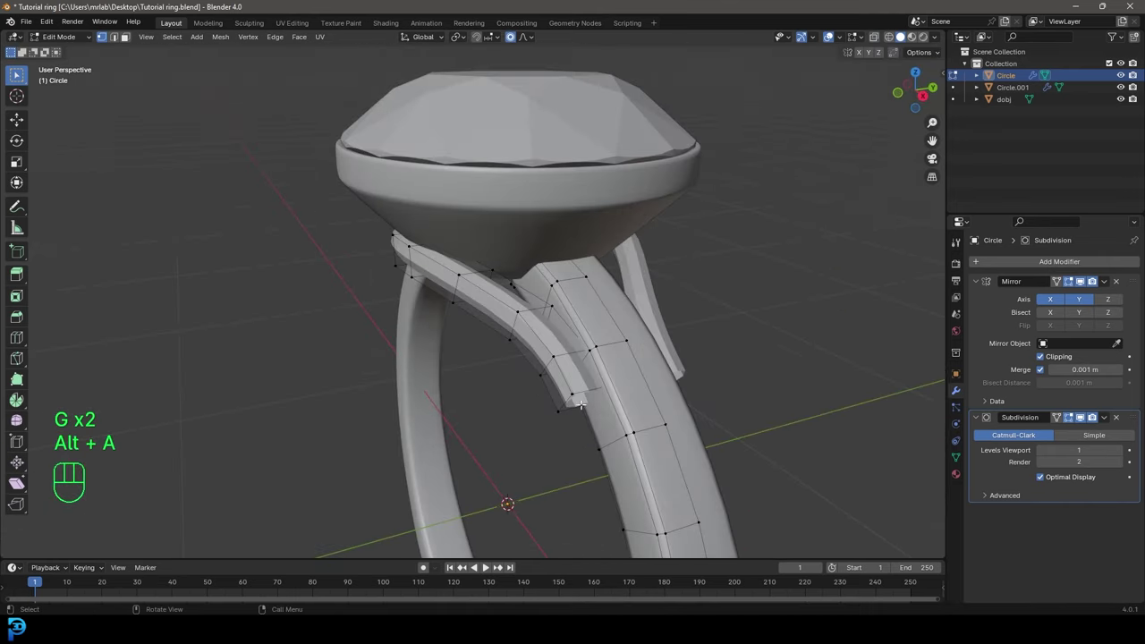
# - Select the strand's lower end loop in wireframe top view and rotate it about -19° toward the band
pyautogui.keyDown('shift'); pyautogui.moveTo(578, 402); pyautogui.dragTo(521, 387, button='middle'); pyautogui.keyUp('shift')
pyautogui.scroll(3, 521, 387)
pyautogui.scroll(-2, 546, 432)
pyautogui.moveTo(546, 432); pyautogui.dragTo(493, 432, button='middle')
pyautogui.keyDown('shift'); pyautogui.moveTo(493, 432); pyautogui.dragTo(506, 470, button='middle'); pyautogui.keyUp('shift')
pyautogui.moveTo(506, 470); pyautogui.dragTo(475, 528, button='middle')
pyautogui.press('KP_7')
pyautogui.scroll(3, 631, 368)
pyautogui.keyDown('shift'); pyautogui.moveTo(680, 322); pyautogui.dragTo(551, 380, button='middle'); pyautogui.keyUp('shift')
pyautogui.press('z')
pyautogui.click(564, 368)
pyautogui.press('r')
pyautogui.scroll(11, 680, 376)
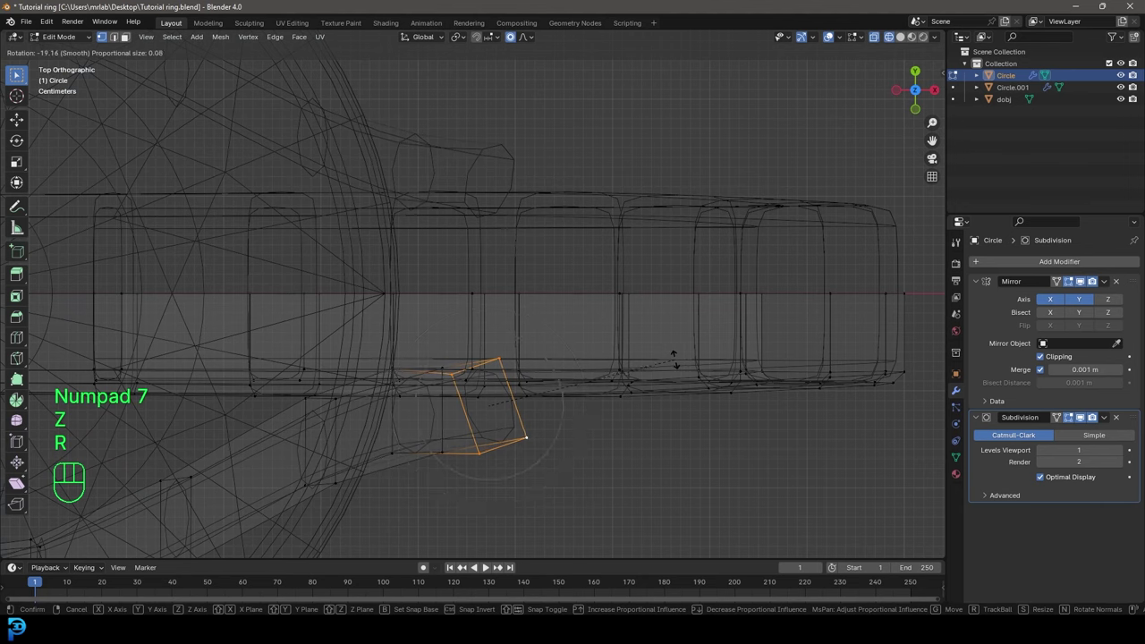
pyautogui.click(672, 351)
# - Extrude the strand's end about 0.09 m into the band and reposition it in solid shading so it merges with the band
pyautogui.press('e')
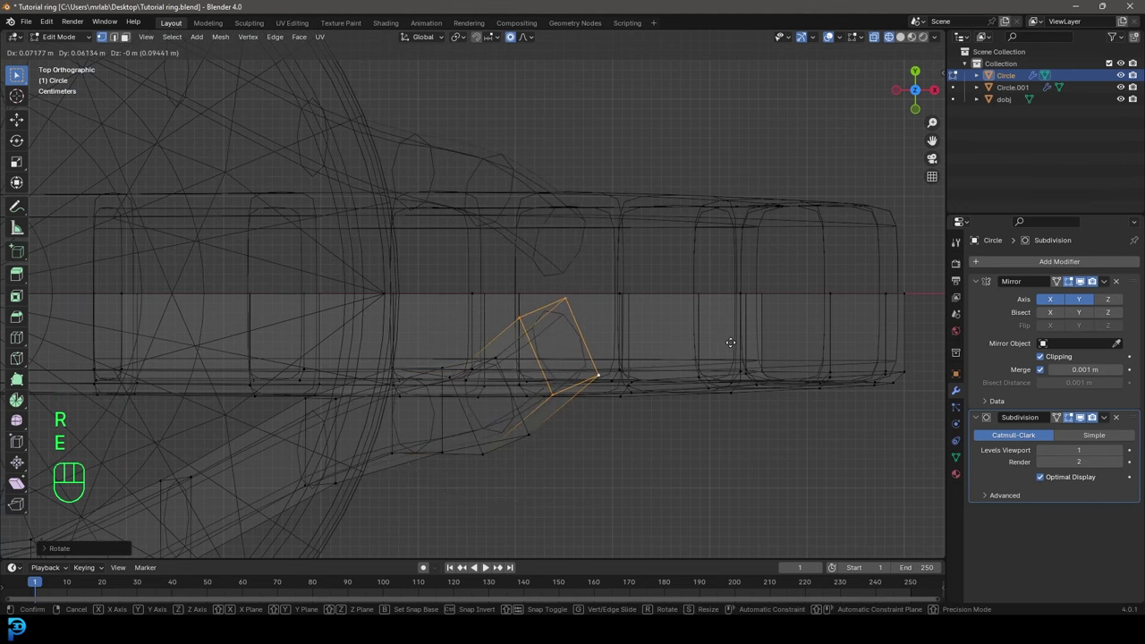
pyautogui.click(732, 341)
pyautogui.hotkey('shift', 'z')
pyautogui.moveTo(741, 415)
pyautogui.mouseDown(button='middle')
pyautogui.moveTo(598, 340)
pyautogui.moveTo(637, 348)
pyautogui.moveTo(500, 422)
pyautogui.moveTo(557, 426)
pyautogui.moveTo(647, 409)
pyautogui.mouseUp(button='middle')
pyautogui.scroll(5, 637, 348)
pyautogui.press('g')
pyautogui.click(662, 393)
pyautogui.scroll(-4, 622, 388)
pyautogui.scroll(-5, 647, 409)
pyautogui.moveTo(522, 304); pyautogui.dragTo(473, 327, button='middle')
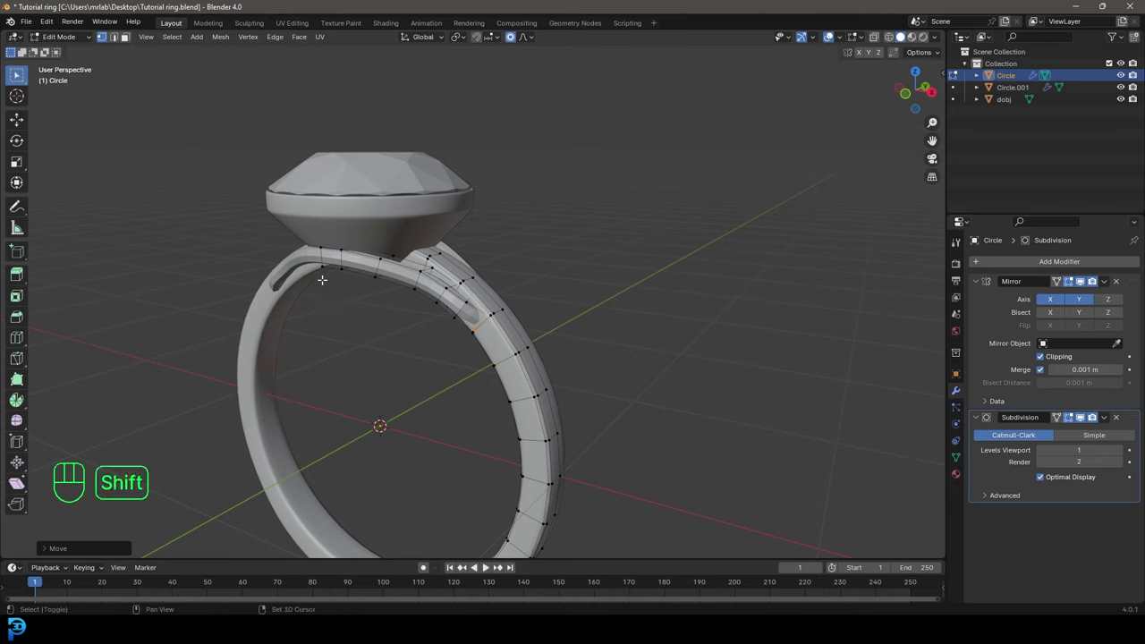
# - Select a cross-section loop of the strand below the setting and duplicate it to the outer side of the strand
pyautogui.keyDown('shift'); pyautogui.moveTo(322, 278); pyautogui.dragTo(382, 309, button='middle'); pyautogui.keyUp('shift')
pyautogui.scroll(3, 486, 322)
pyautogui.hotkey('alt', 'a')
pyautogui.scroll(3, 491, 348)
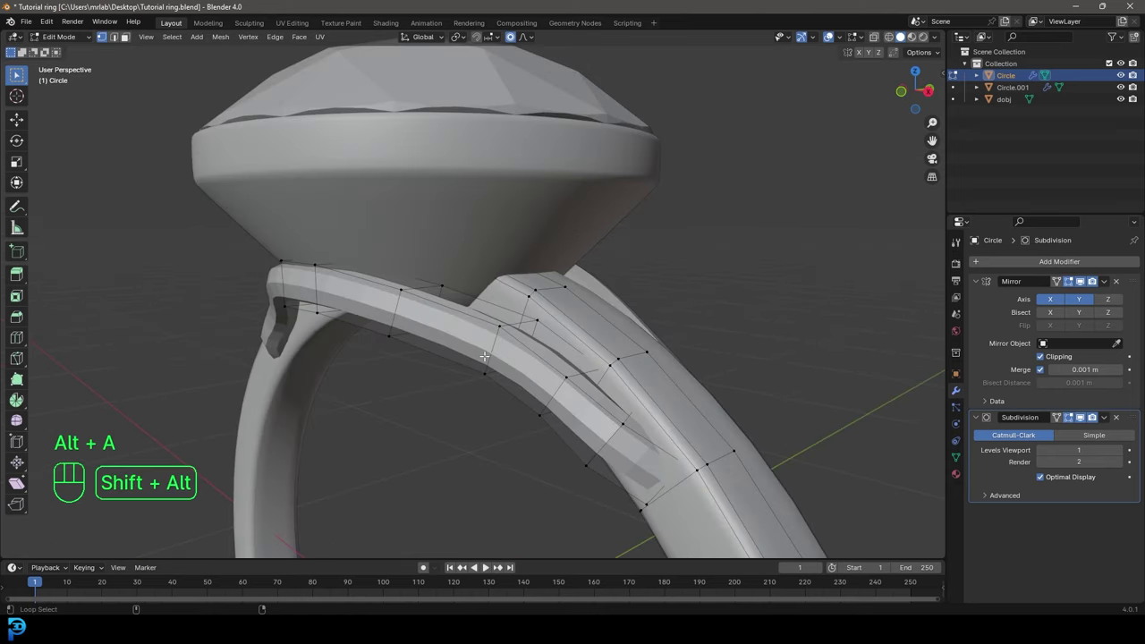
pyautogui.scroll(-2, 554, 347)
pyautogui.moveTo(554, 346); pyautogui.dragTo(437, 368, button='middle')
pyautogui.scroll(4, 438, 367)
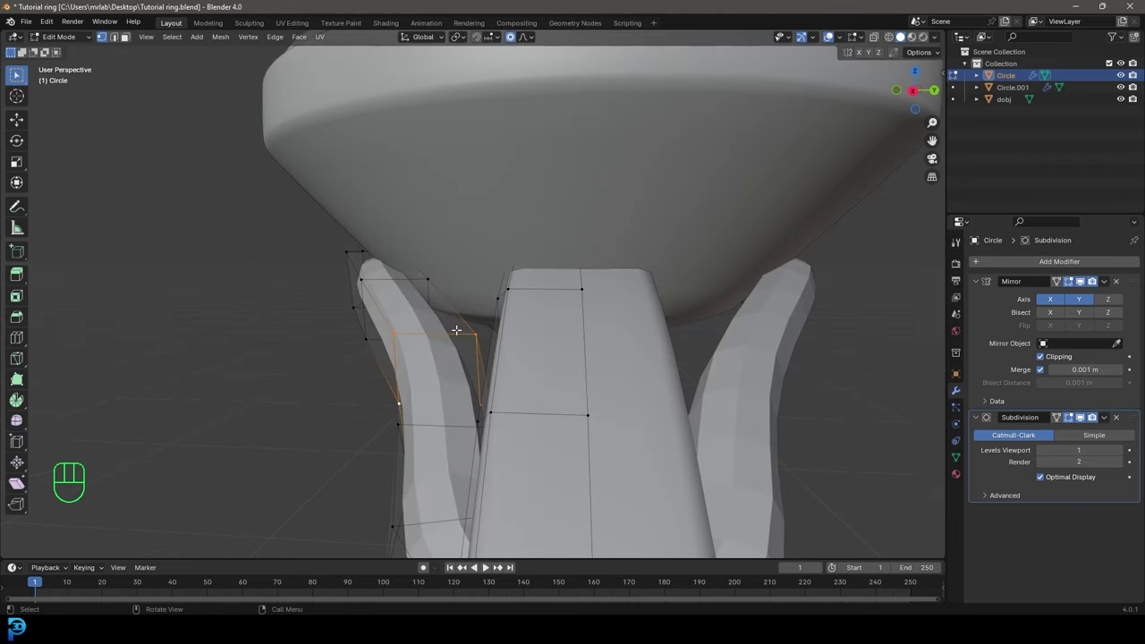
pyautogui.hotkey('shift', 'd')
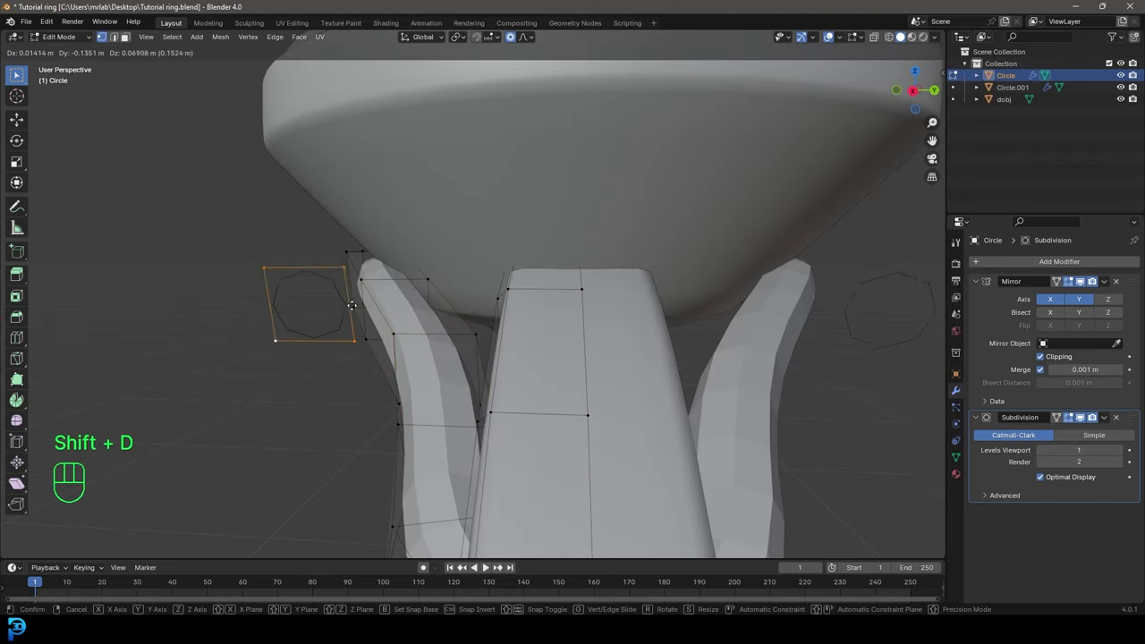
pyautogui.rightClick(340, 354)
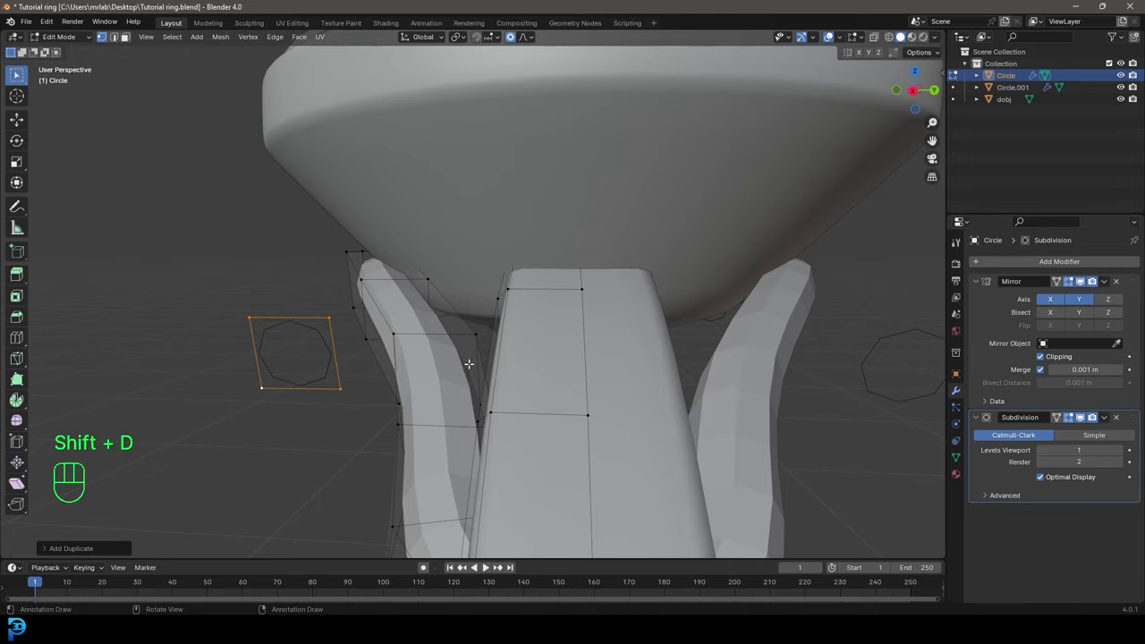
# - Rotate the duplicated square level in front view and raise it to the diamond's lower edge
pyautogui.moveTo(468, 363); pyautogui.dragTo(483, 358, button='middle')
pyautogui.press('KP_1')
pyautogui.press('r')
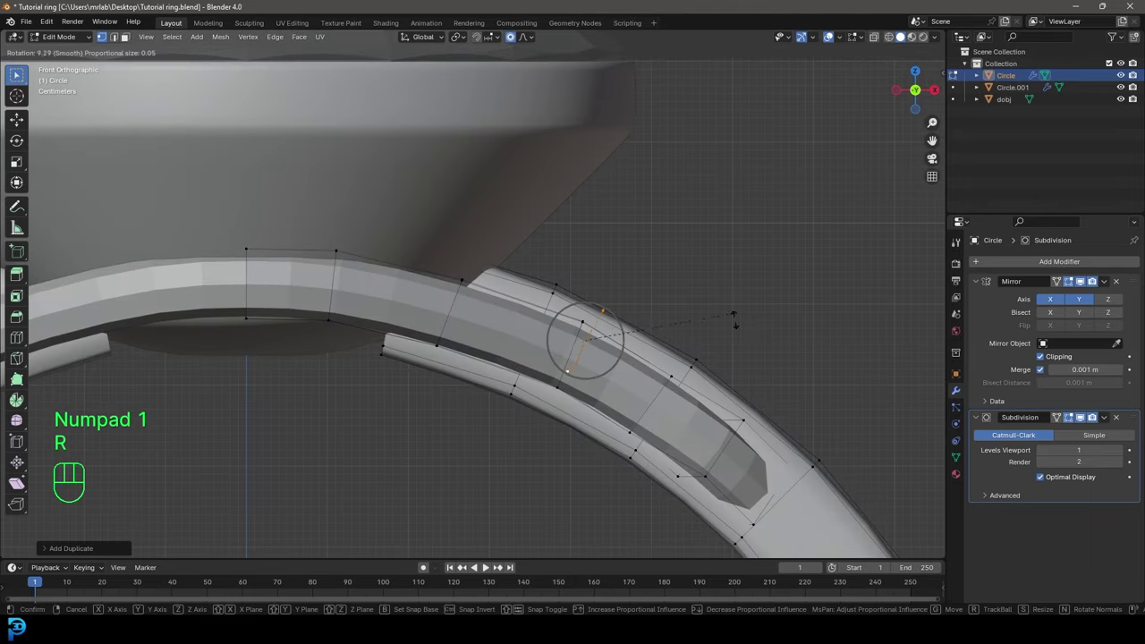
pyautogui.click(681, 452)
pyautogui.scroll(-4, 531, 329)
pyautogui.keyDown('shift'); pyautogui.moveTo(532, 330); pyautogui.dragTo(552, 421, button='middle'); pyautogui.keyUp('shift')
pyautogui.scroll(2, 556, 424)
pyautogui.press('g')
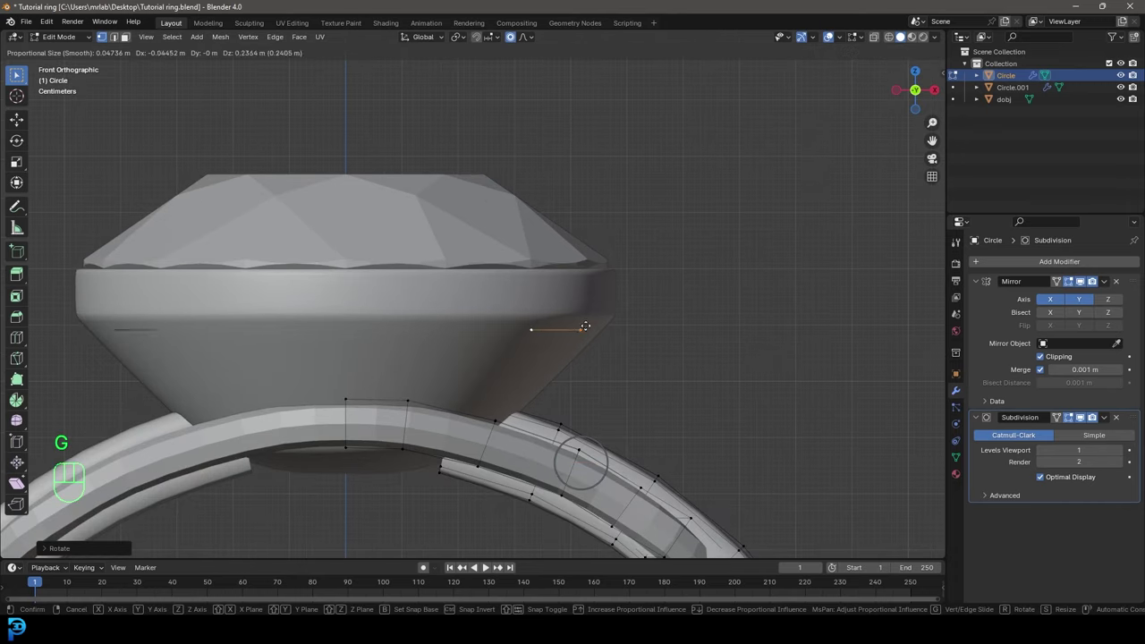
pyautogui.click(537, 256)
# - Place the square on the front rim of the setting in top view and enlarge it slightly for a prong
pyautogui.press('KP_7')
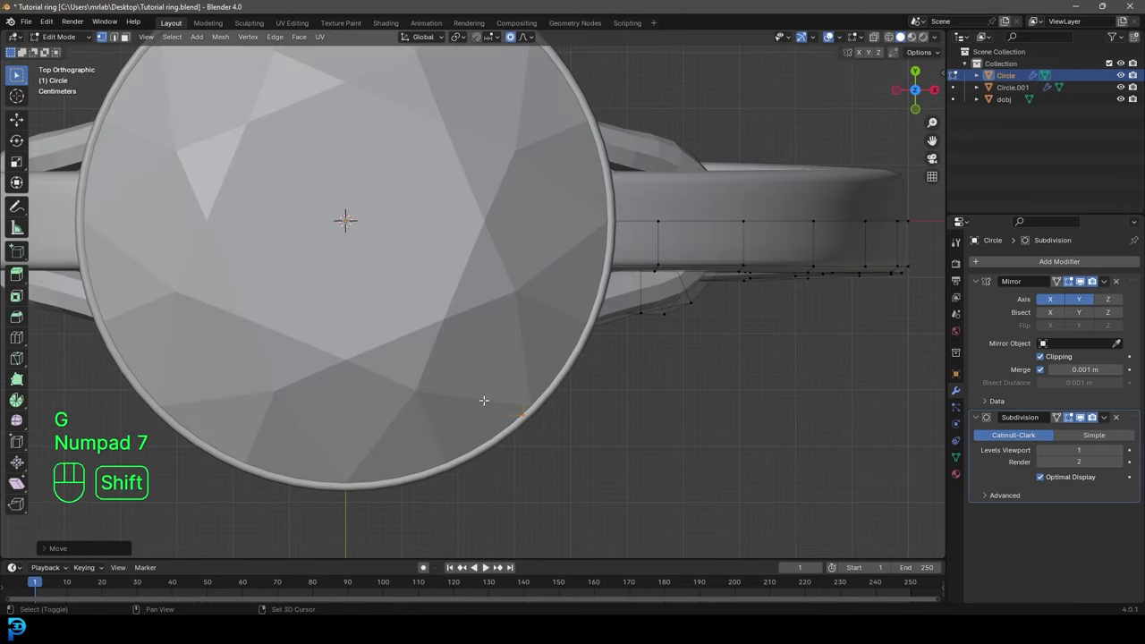
pyautogui.keyDown('shift'); pyautogui.moveTo(483, 400); pyautogui.dragTo(483, 335, button='middle'); pyautogui.keyUp('shift')
pyautogui.press('g')
pyautogui.press('s')
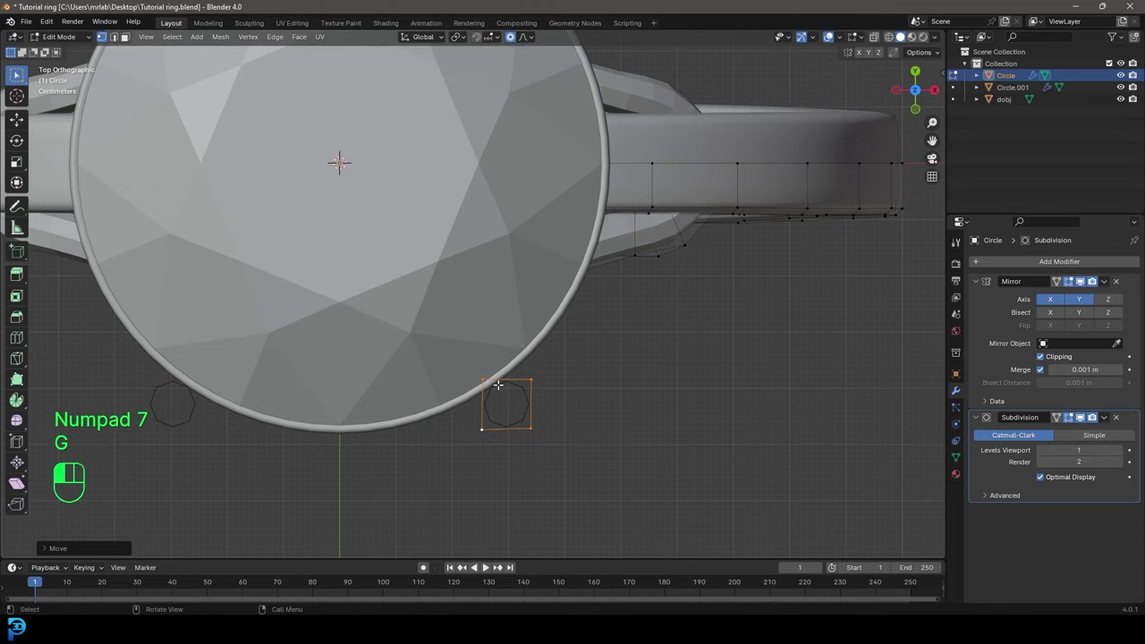
pyautogui.scroll(-2, 527, 398)
pyautogui.click(577, 418)
pyautogui.press('g')
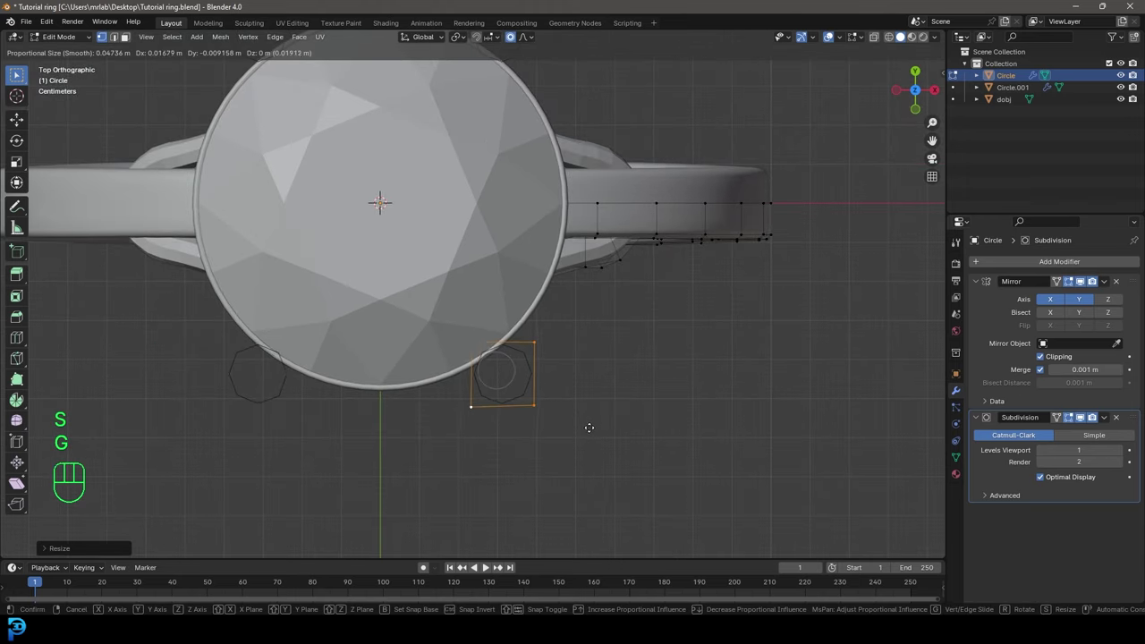
pyautogui.click(602, 418)
# - Extrude the square up about 0.05 m along Z, narrow its top, and inset the top to about 0.37 scale
pyautogui.scroll(-5, 492, 279)
pyautogui.moveTo(497, 320); pyautogui.dragTo(520, 217, button='middle')
pyautogui.scroll(4, 541, 294)
pyautogui.scroll(1, 541, 295)
pyautogui.press('e')
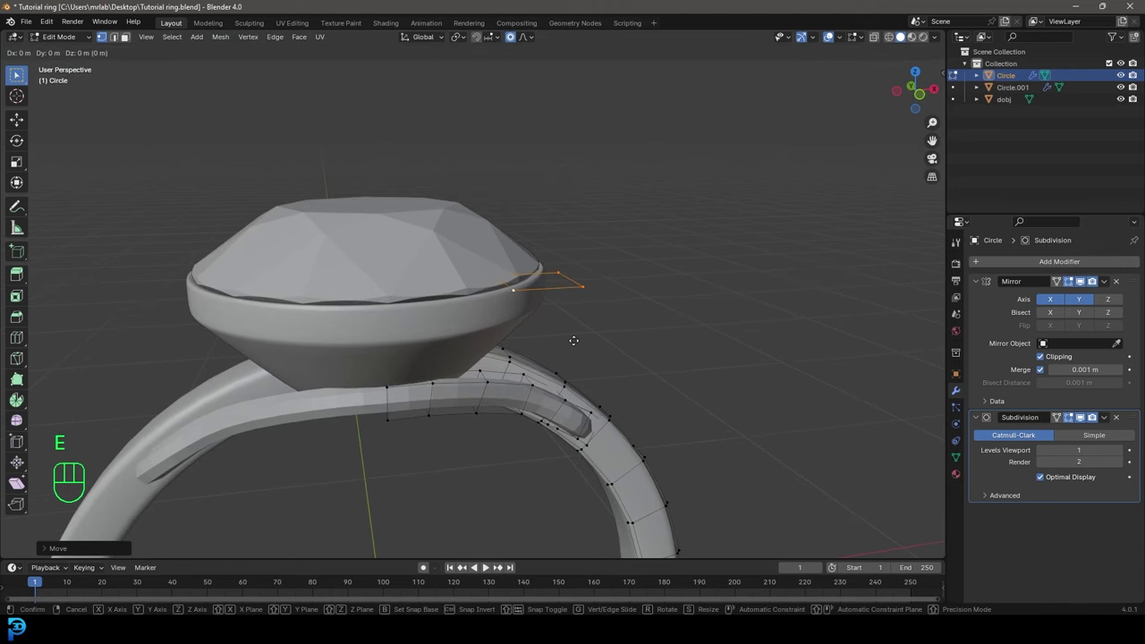
pyautogui.press('z')
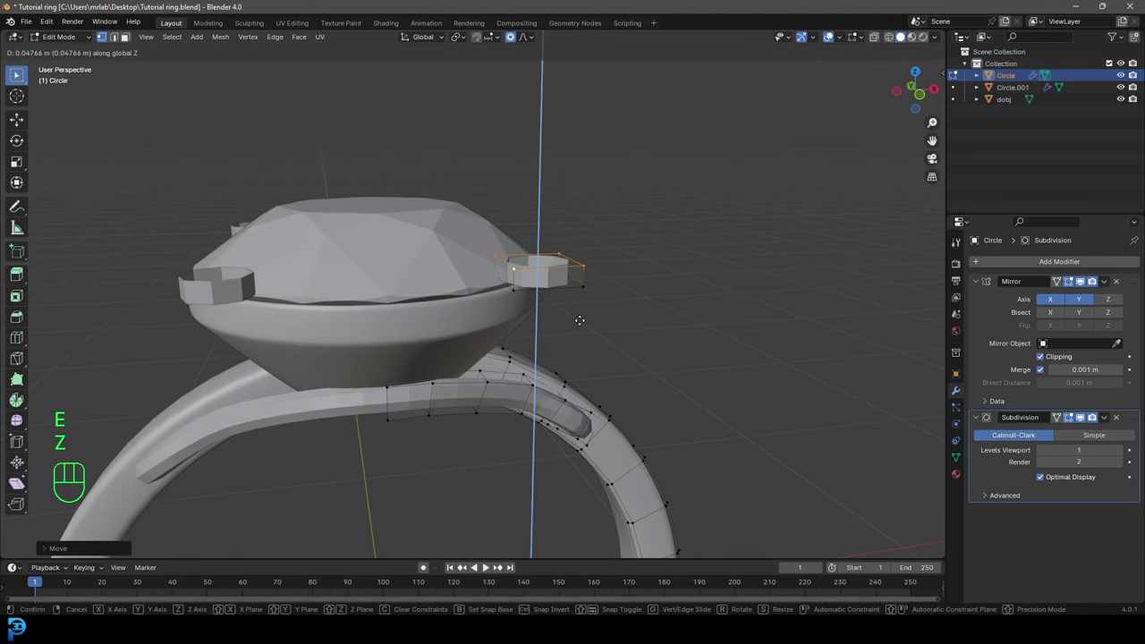
pyautogui.click(580, 320)
pyautogui.scroll(2, 626, 309)
pyautogui.press('s')
pyautogui.click(621, 329)
pyautogui.press('s')
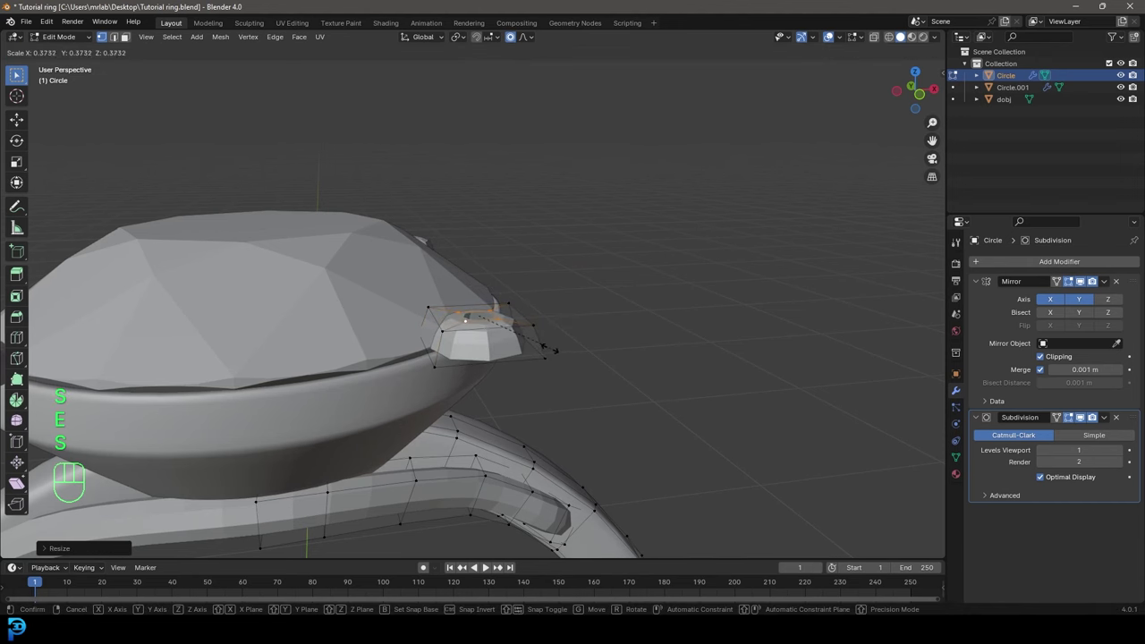
pyautogui.click(542, 347)
# - Extrude the prong's bottom loop downward along the setting in front view and scale down the new end
pyautogui.moveTo(529, 306); pyautogui.dragTo(465, 295, button='middle')
pyautogui.press('KP_1')
pyautogui.scroll(2, 488, 285)
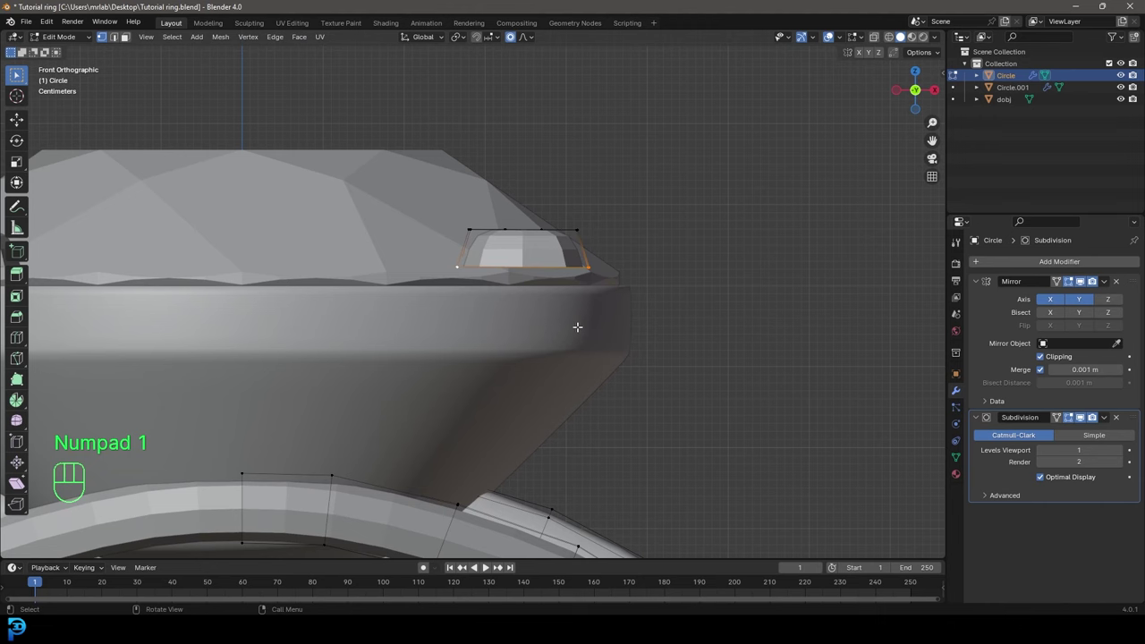
pyautogui.press('e')
pyautogui.click(626, 383)
pyautogui.press('s')
pyautogui.click(614, 382)
pyautogui.keyDown('shift'); pyautogui.moveTo(582, 376); pyautogui.dragTo(686, 319, button='middle'); pyautogui.keyUp('shift')
# - Extrude the prong's lower end further down, then rotate and move it to start an inward curve
pyautogui.press('e')
pyautogui.click(682, 383)
pyautogui.press('r')
pyautogui.click(703, 415)
pyautogui.press('g')
pyautogui.keyDown('shift'); pyautogui.moveTo(674, 403); pyautogui.dragTo(728, 341, button='middle'); pyautogui.keyUp('shift')
pyautogui.click(712, 365)
# - Extrude another prong segment inward along the setting's taper, rotate and reposition its end, and shrink it slightly
pyautogui.press('e')
pyautogui.click(692, 378)
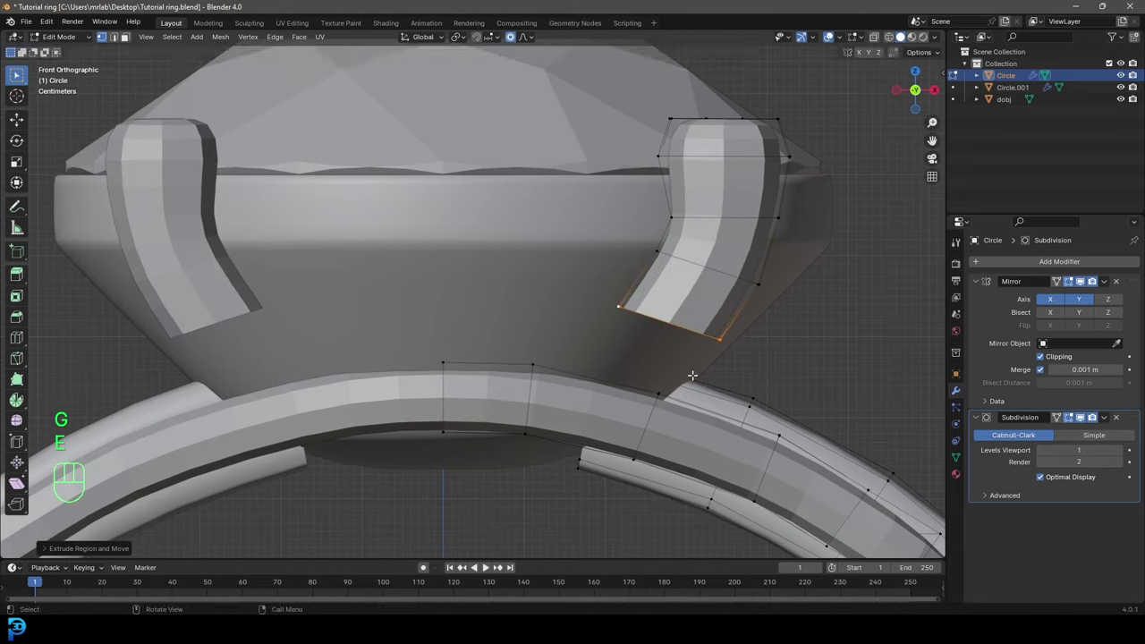
pyautogui.press('r')
pyautogui.click(734, 409)
pyautogui.press('g')
pyautogui.click(731, 406)
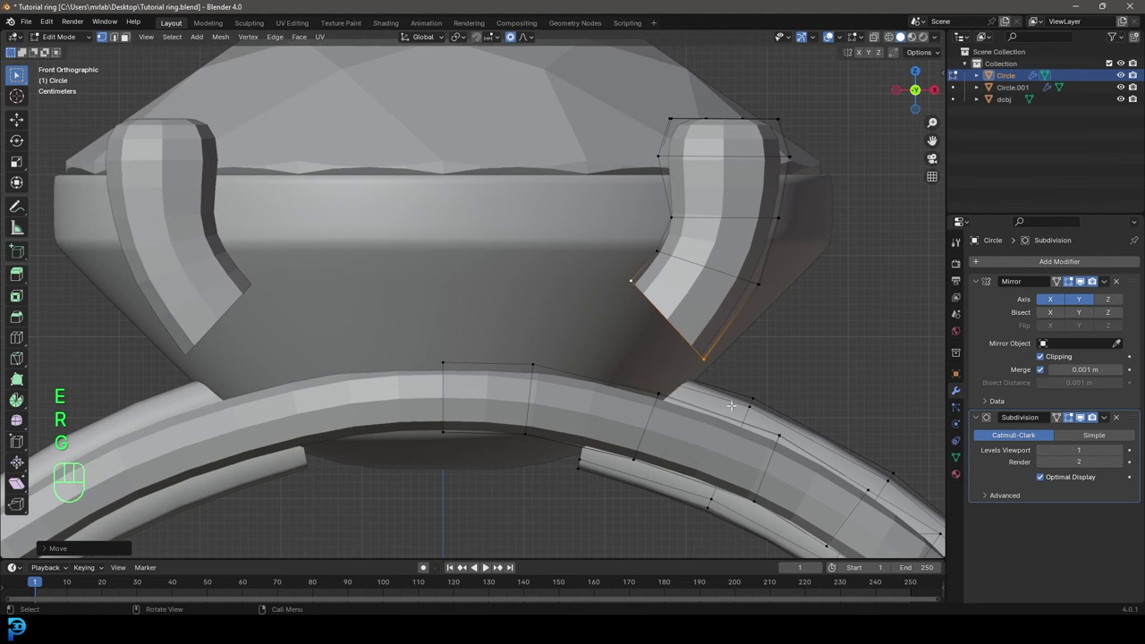
pyautogui.press('s')
pyautogui.click(756, 420)
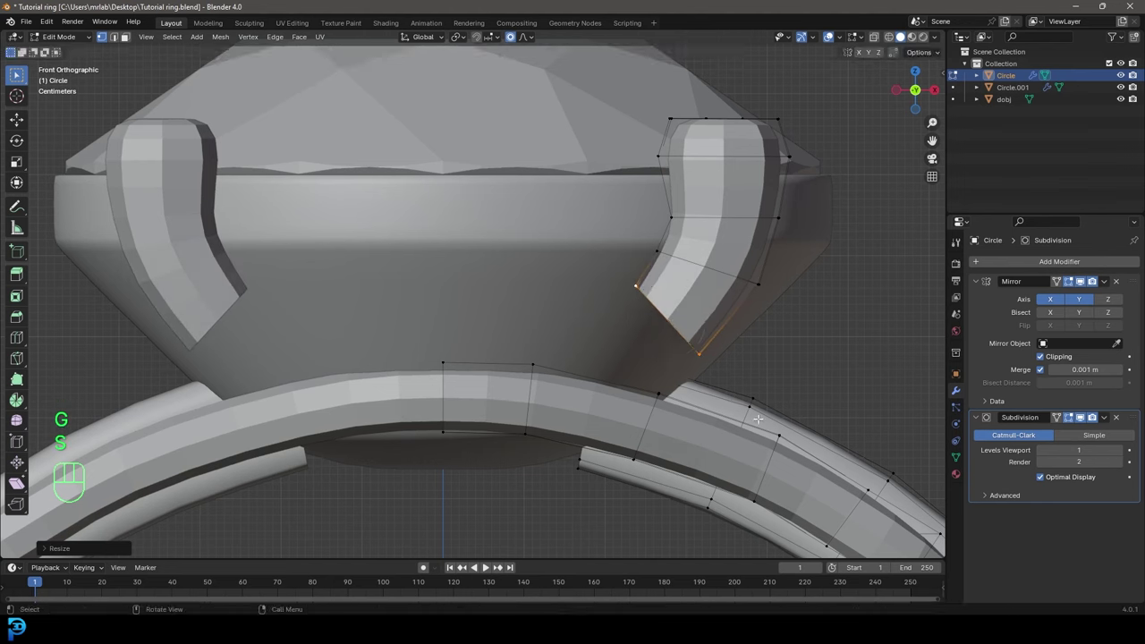
# - Continue extruding and rotating the prong's end in an arc beneath the setting until it meets the mirror centre
pyautogui.press('e')
pyautogui.click(696, 458)
pyautogui.press('r')
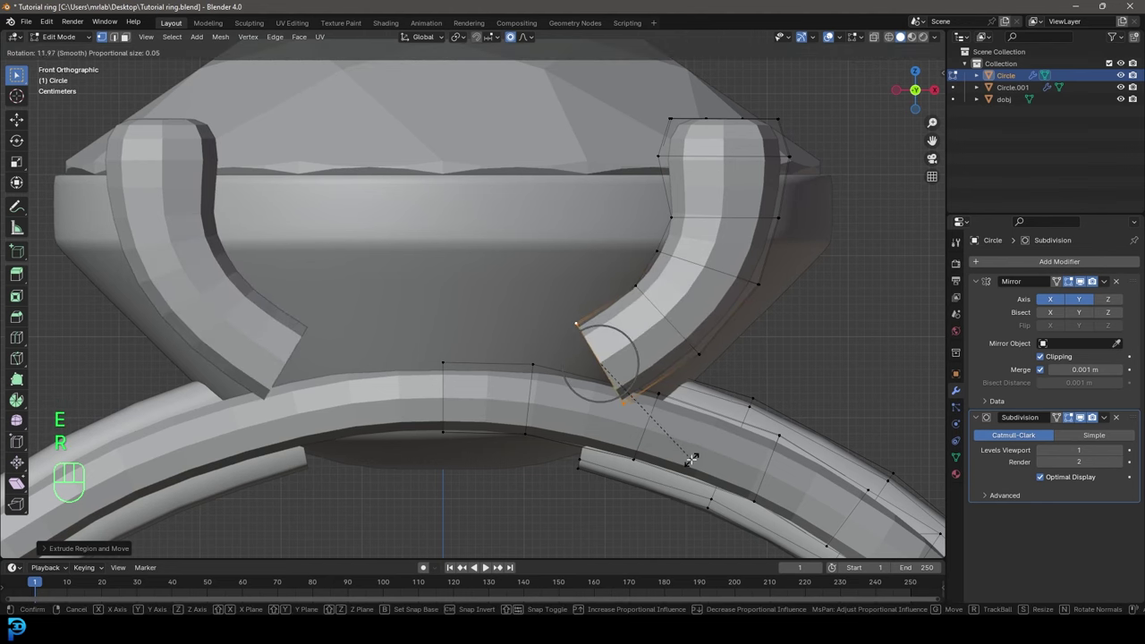
pyautogui.click(706, 445)
pyautogui.press('e')
pyautogui.click(673, 454)
pyautogui.press('r')
pyautogui.click(640, 491)
pyautogui.press('e')
pyautogui.click(583, 473)
pyautogui.press('r')
pyautogui.click(590, 490)
pyautogui.press('e')
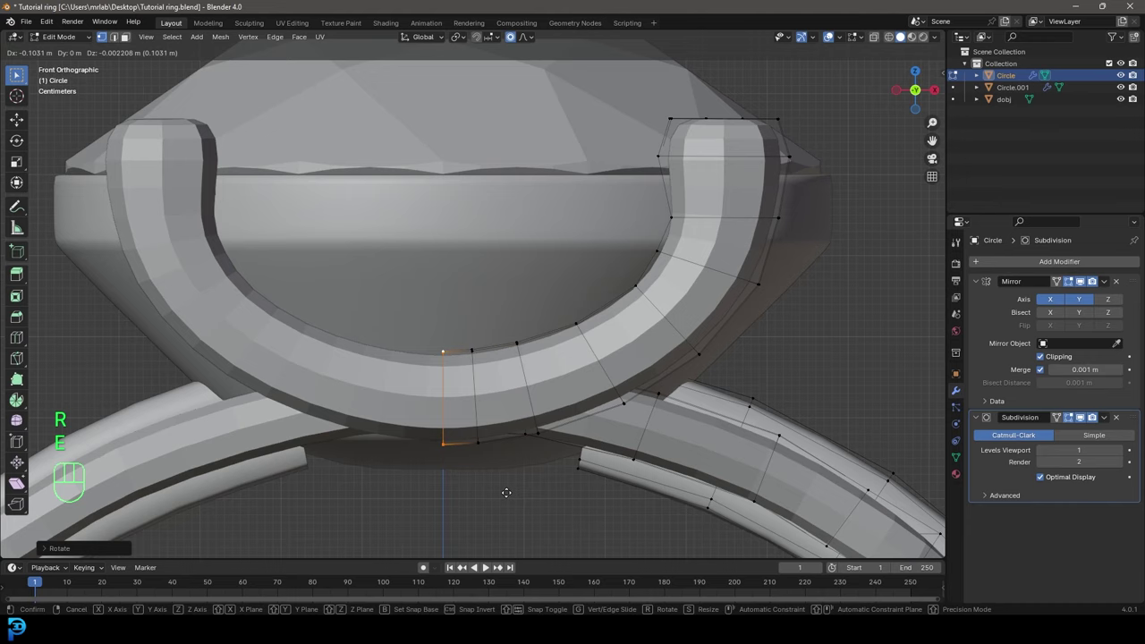
pyautogui.click(506, 493)
# - Move the prong's centre end loop about 0.08 m along Y toward the setting with smooth proportional editing
pyautogui.scroll(-5, 465, 531)
pyautogui.moveTo(465, 531); pyautogui.dragTo(465, 140, button='middle')
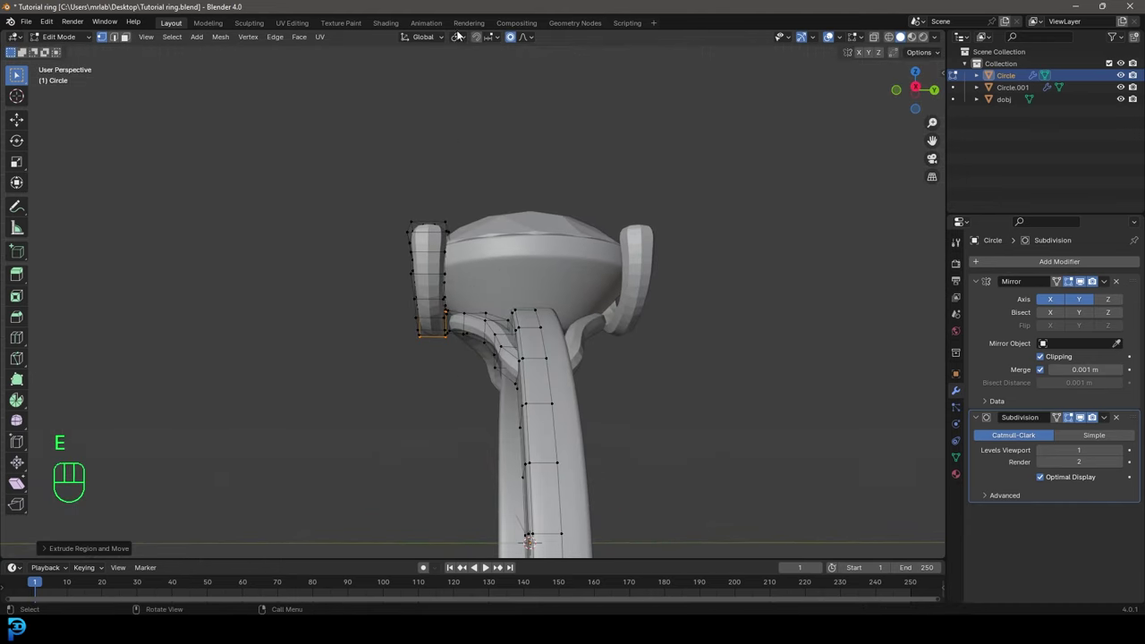
pyautogui.moveTo(492, 50); pyautogui.dragTo(455, 293, button='middle')
pyautogui.scroll(4, 455, 294)
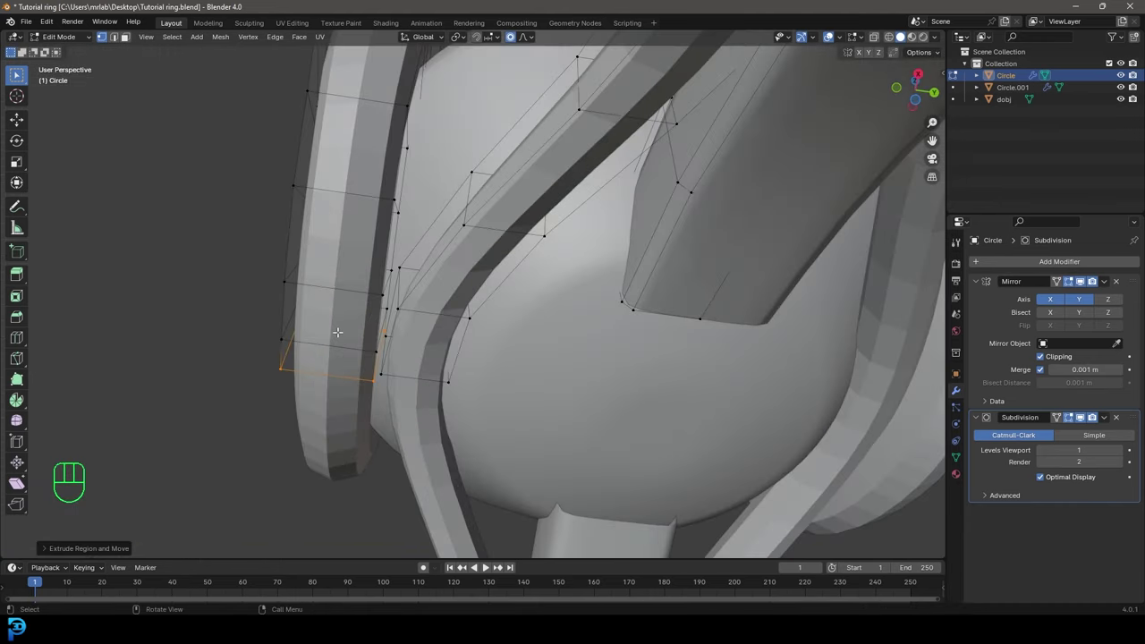
pyautogui.moveTo(335, 333); pyautogui.dragTo(383, 283, button='middle')
pyautogui.press('g')
pyautogui.press('y')
pyautogui.scroll(-5, 447, 367)
pyautogui.scroll(-9, 450, 367)
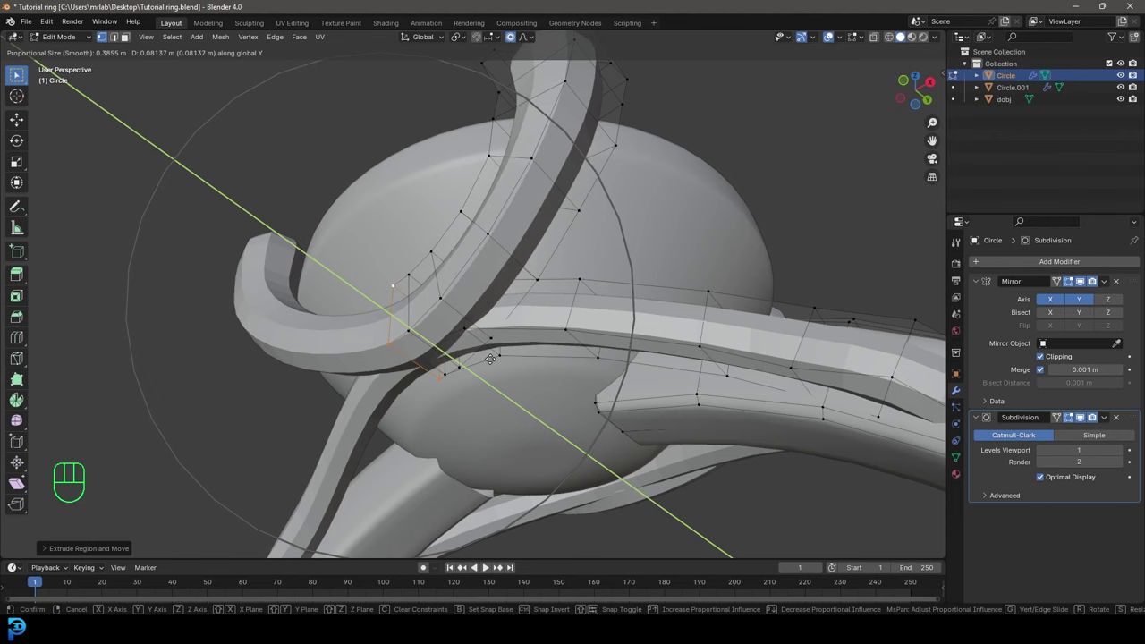
pyautogui.click(490, 358)
pyautogui.moveTo(490, 358); pyautogui.dragTo(420, 288, button='middle')
pyautogui.press('g')
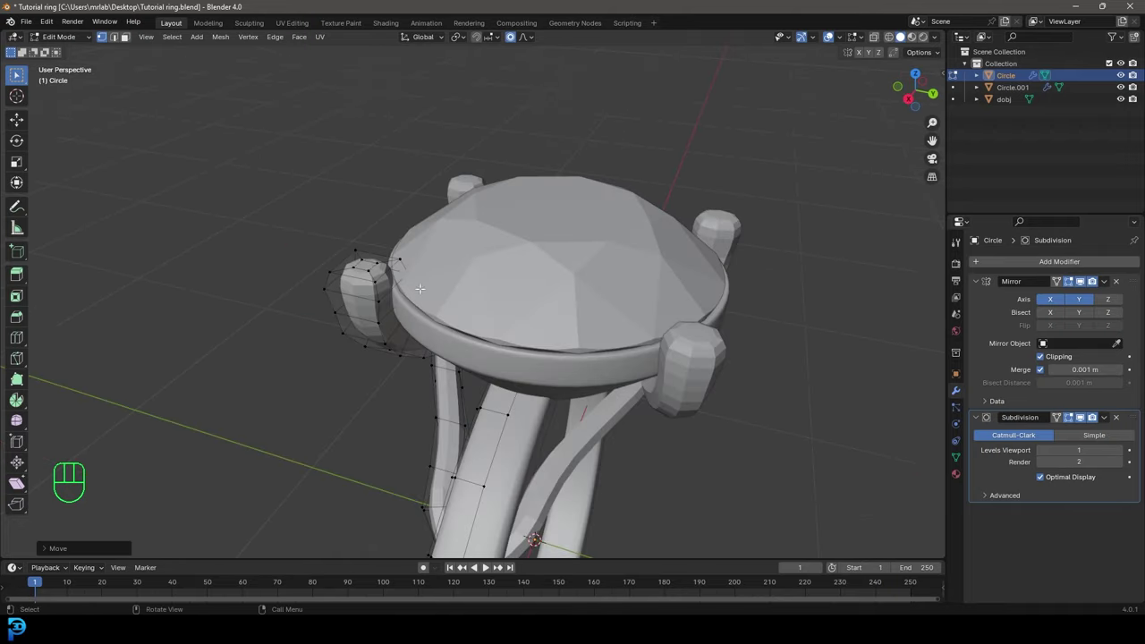
# - Select the prong's top inner loop and move it about 0.03 m up and toward the diamond with proportional editing
pyautogui.scroll(3, 420, 288)
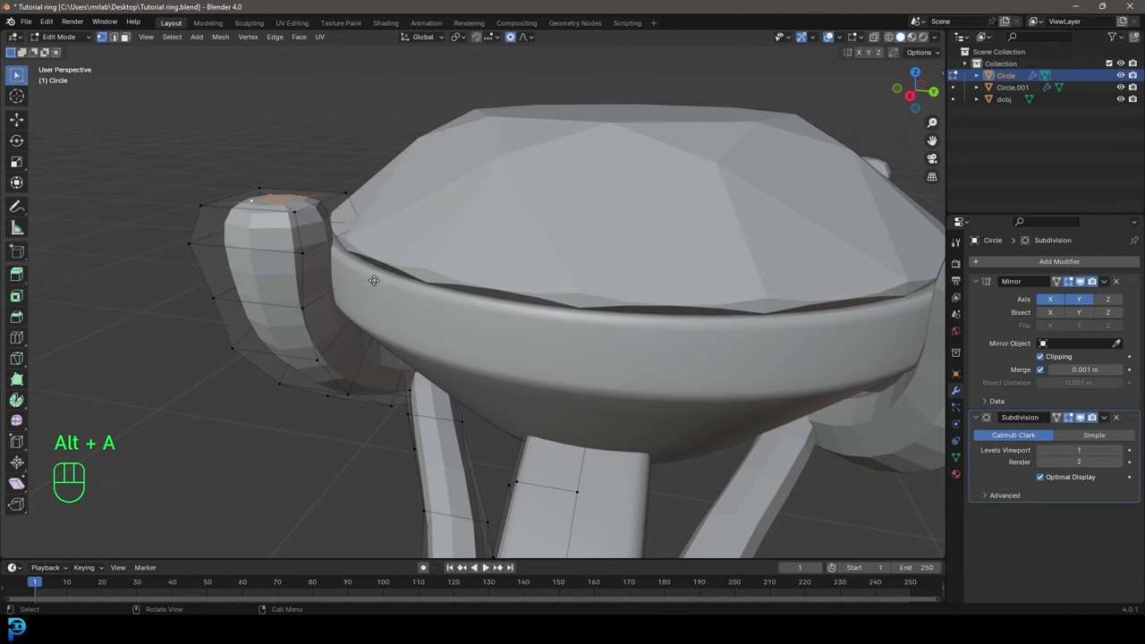
pyautogui.press('g')
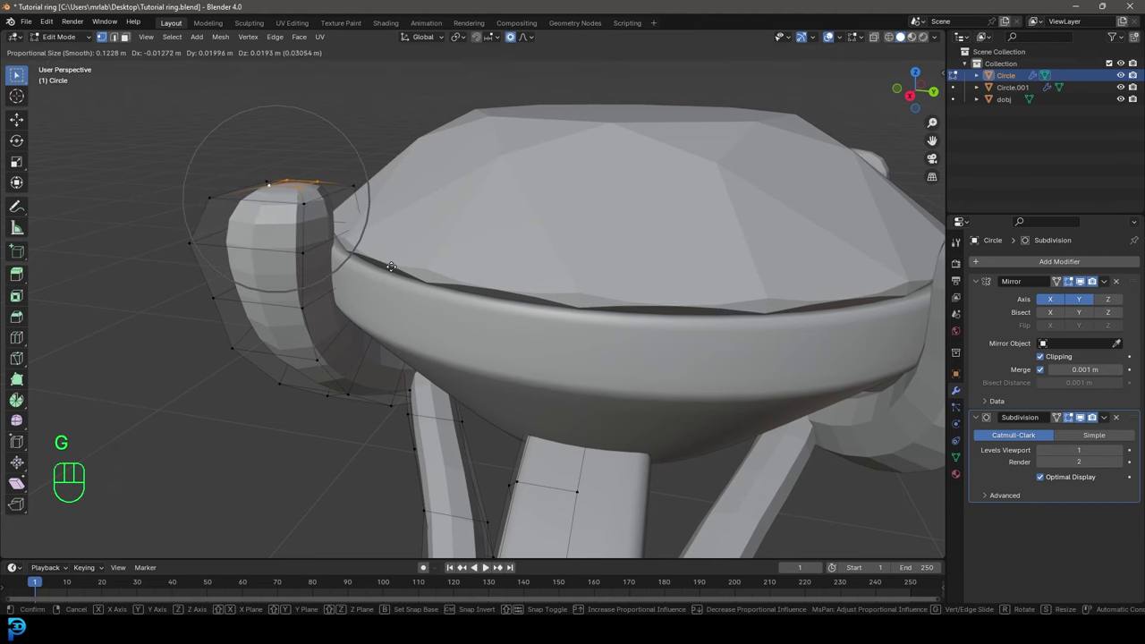
pyautogui.click(391, 266)
pyautogui.scroll(-5, 390, 266)
pyautogui.moveTo(391, 266); pyautogui.dragTo(566, 323, button='middle')
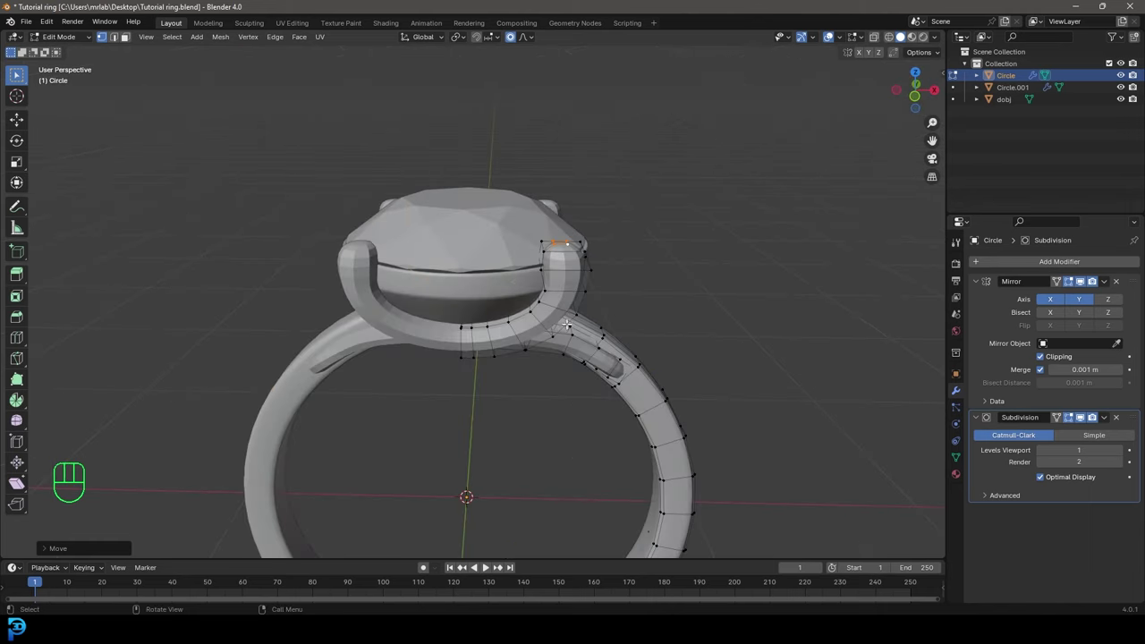
# - Return to Object Mode and apply smooth shading to the ring with its strands and prongs
pyautogui.press('Tab')
pyautogui.scroll(-3, 537, 268)
pyautogui.scroll(3, 536, 269)
pyautogui.rightClick(543, 259)
pyautogui.click(543, 258)
pyautogui.moveTo(536, 280); pyautogui.dragTo(538, 392, button='middle')
pyautogui.scroll(-3, 495, 317)
pyautogui.hotkey('alt', 'a')
pyautogui.scroll(-2, 496, 317)
pyautogui.scroll(3, 528, 307)
pyautogui.scroll(2, 507, 348)
pyautogui.click(515, 357)
pyautogui.scroll(-2, 515, 357)
pyautogui.scroll(2, 497, 227)
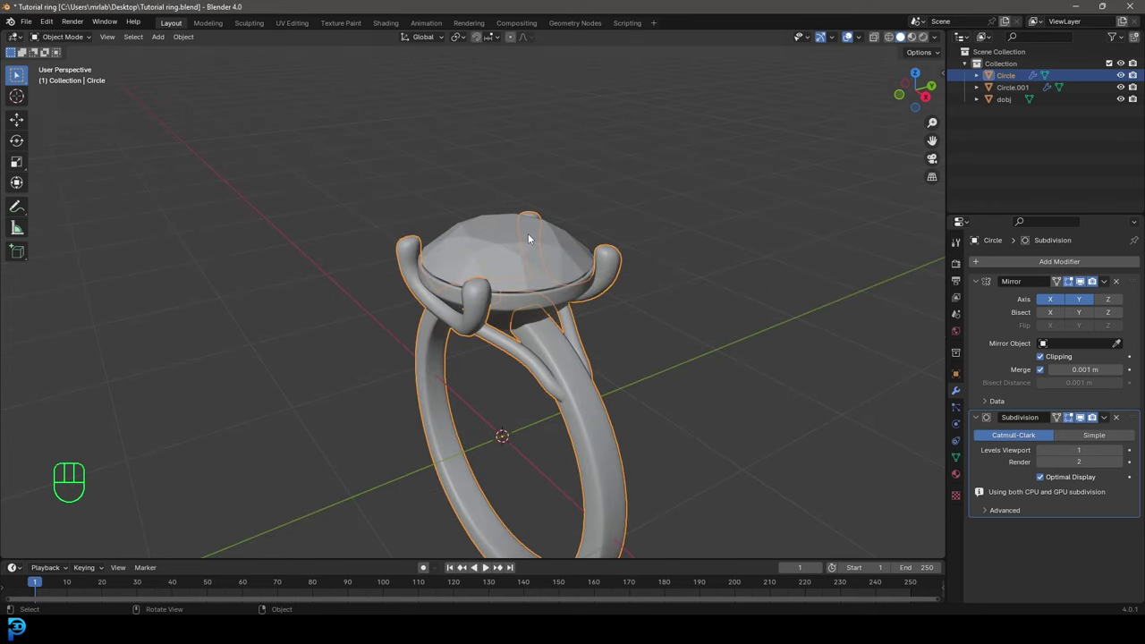
# - Duplicate the main diamond, place the copy beside the band and scale it down to about 0.29
pyautogui.click(528, 234)
pyautogui.press('KP_1')
pyautogui.scroll(2, 506, 251)
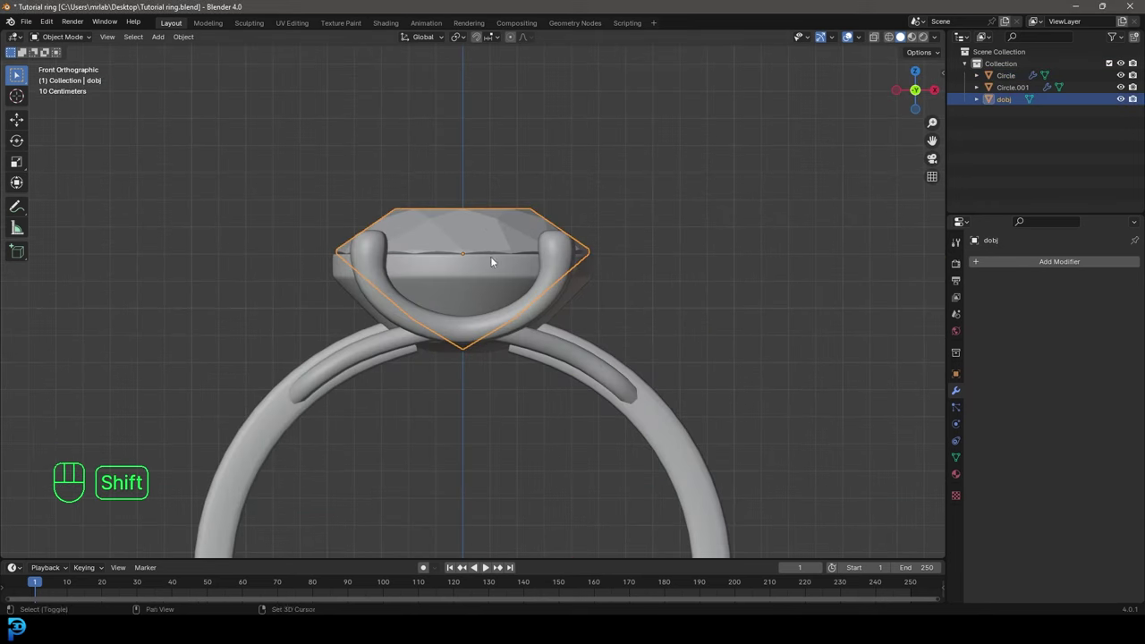
pyautogui.hotkey('shift', 'd')
pyautogui.click(712, 363)
pyautogui.press('s')
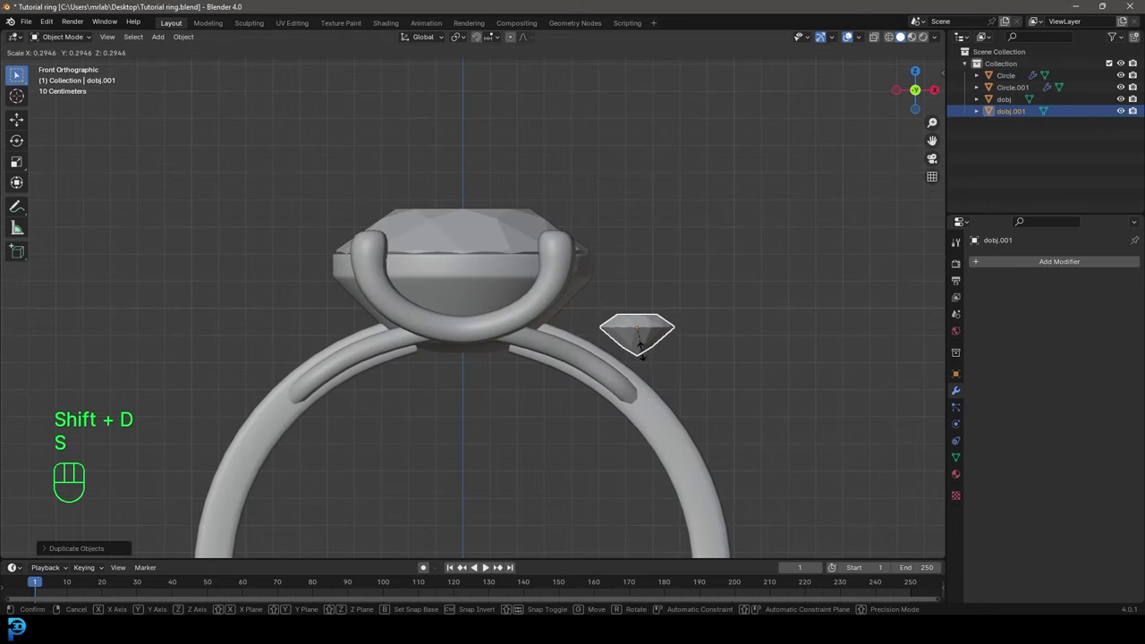
pyautogui.click(634, 346)
# - Rotate the small diamond to follow the band's slope, scale it slightly down and seat it on the band just below the setting
pyautogui.scroll(3, 597, 337)
pyautogui.press('r')
pyautogui.click(697, 319)
pyautogui.press('g')
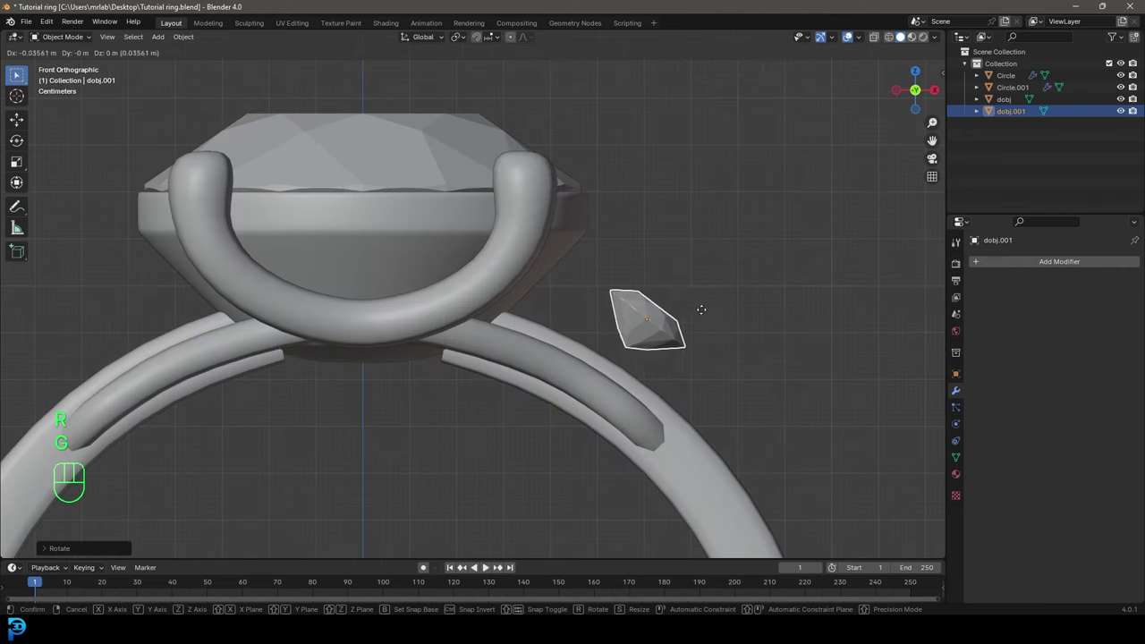
pyautogui.click(662, 344)
pyautogui.scroll(3, 666, 348)
pyautogui.press('r')
pyautogui.press('s')
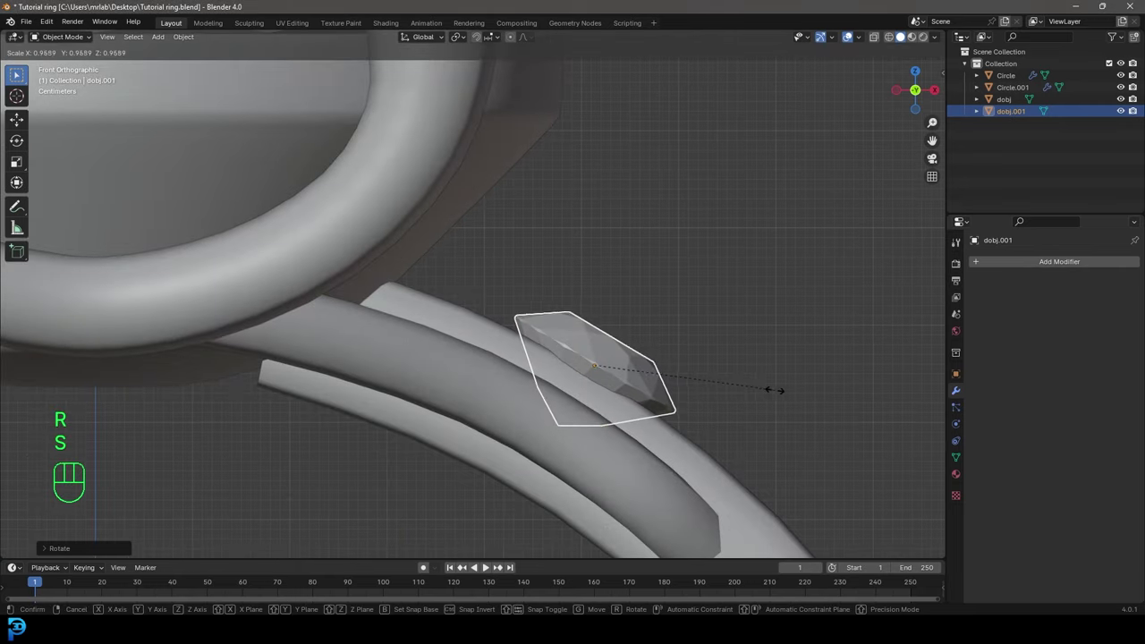
pyautogui.click(761, 394)
pyautogui.press('g')
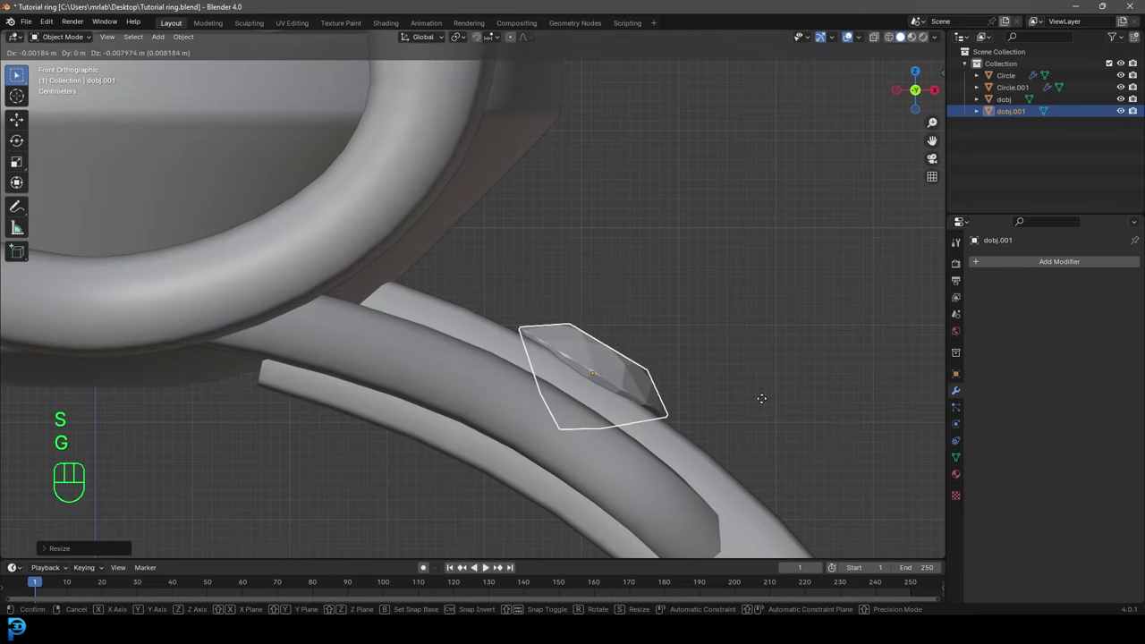
pyautogui.click(761, 405)
# - In the ring's Edit Mode, select the linked band geometry, invert the selection and hide the strands and prongs
pyautogui.scroll(-5, 761, 400)
pyautogui.moveTo(760, 400); pyautogui.dragTo(484, 234, button='middle')
pyautogui.scroll(2, 557, 326)
pyautogui.click(531, 338)
pyautogui.scroll(-3, 531, 338)
pyautogui.press('Tab')
pyautogui.scroll(3, 517, 319)
pyautogui.hotkey('ctrl', 'l')
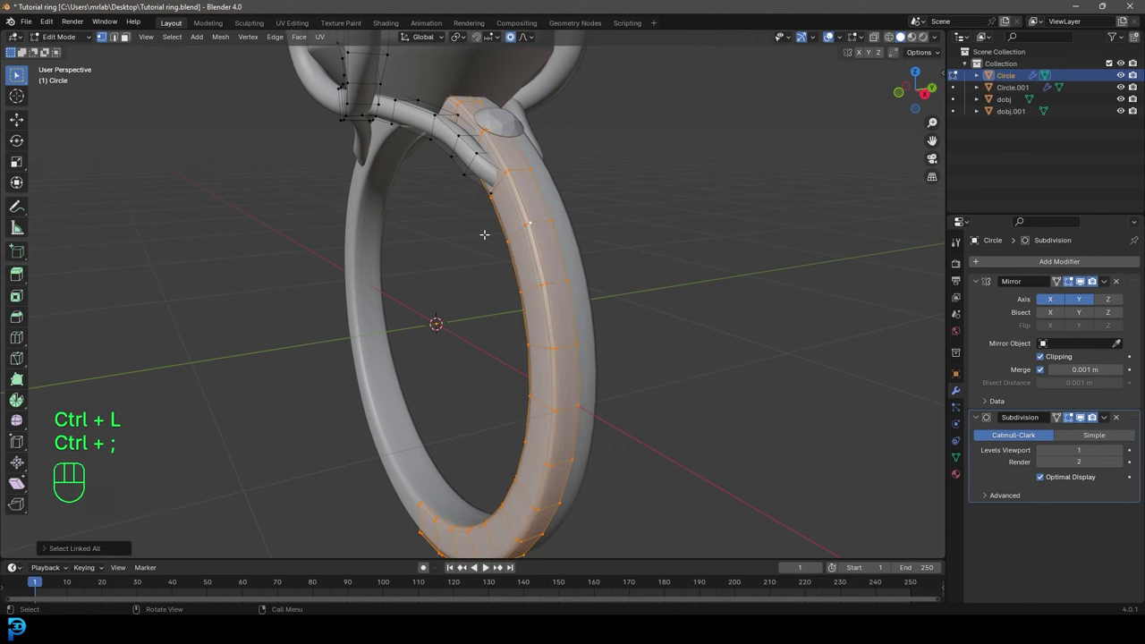
pyautogui.hotkey('ctrl', 'i')
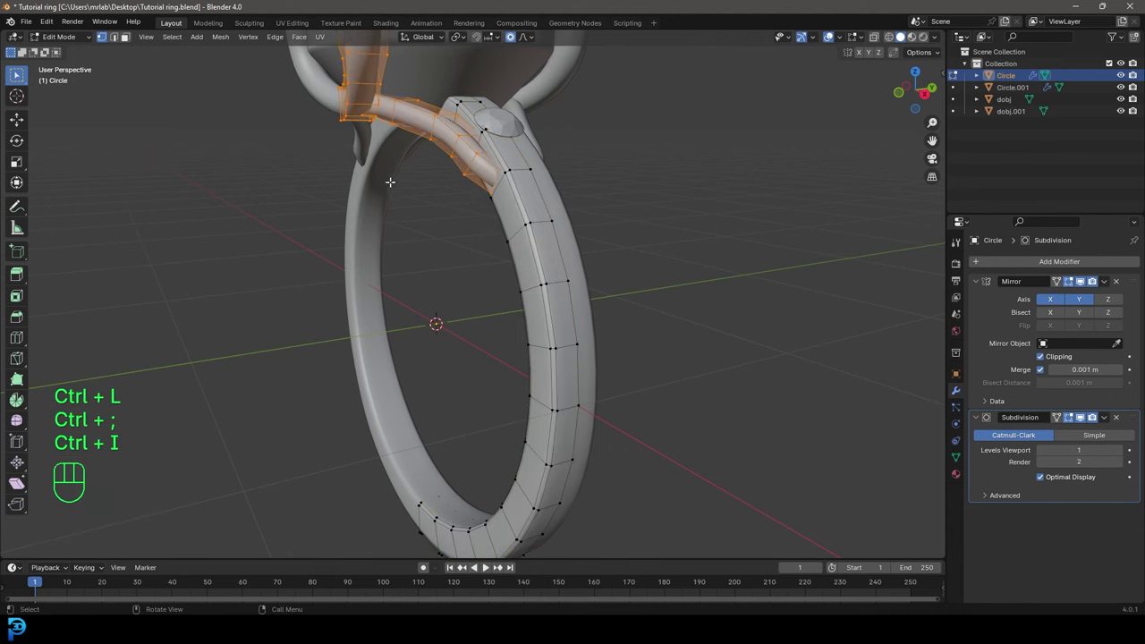
pyautogui.scroll(-4, 390, 183)
pyautogui.keyDown('shift'); pyautogui.moveTo(427, 177); pyautogui.dragTo(432, 272, button='middle'); pyautogui.keyUp('shift')
pyautogui.scroll(4, 433, 272)
pyautogui.press('h')
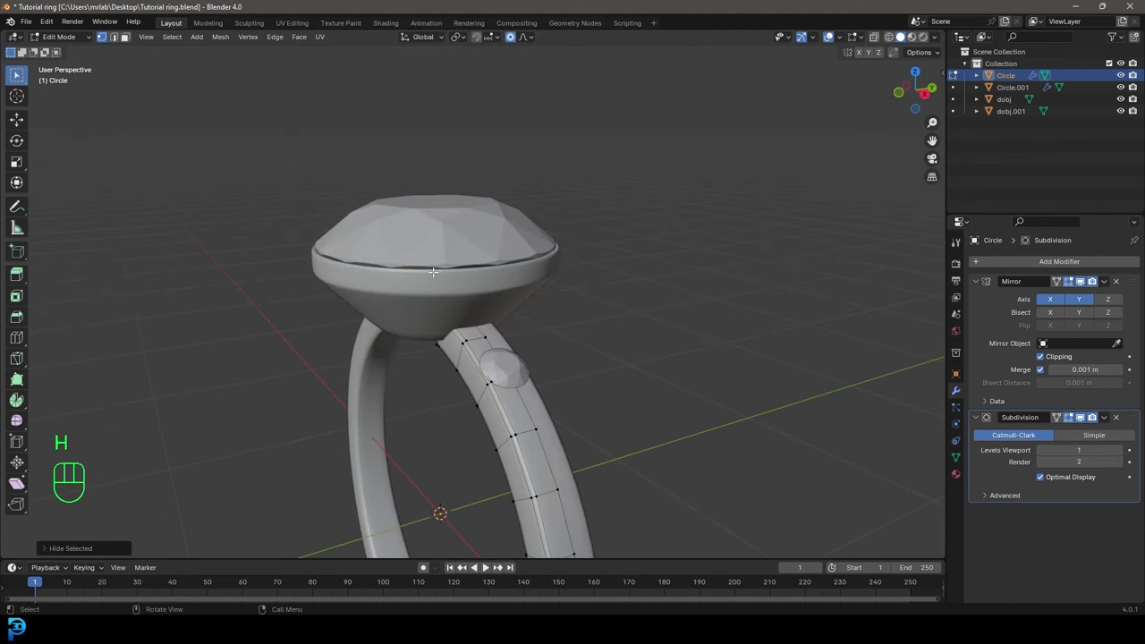
# - In right wireframe view, select the upper band's outer side vertices and move them about 0.018 m outward along Y with proportional editing
pyautogui.press('KP_3')
pyautogui.scroll(2, 466, 264)
pyautogui.press('z')
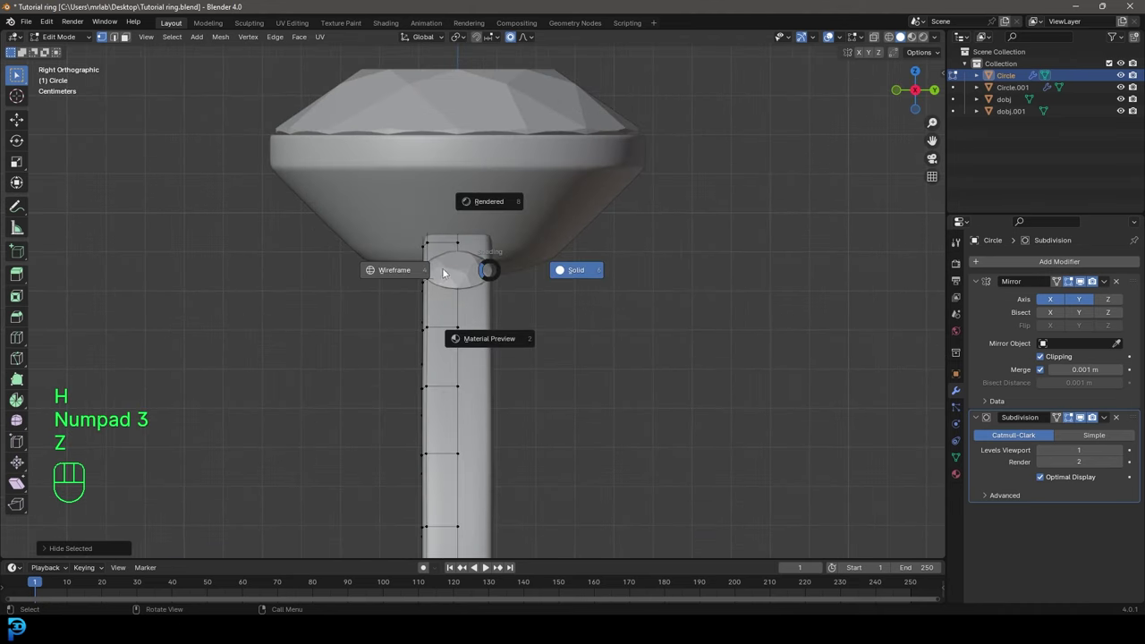
pyautogui.click(402, 263)
pyautogui.moveTo(368, 184); pyautogui.dragTo(439, 337)
pyautogui.moveTo(443, 424); pyautogui.dragTo(443, 424)
pyautogui.press('g')
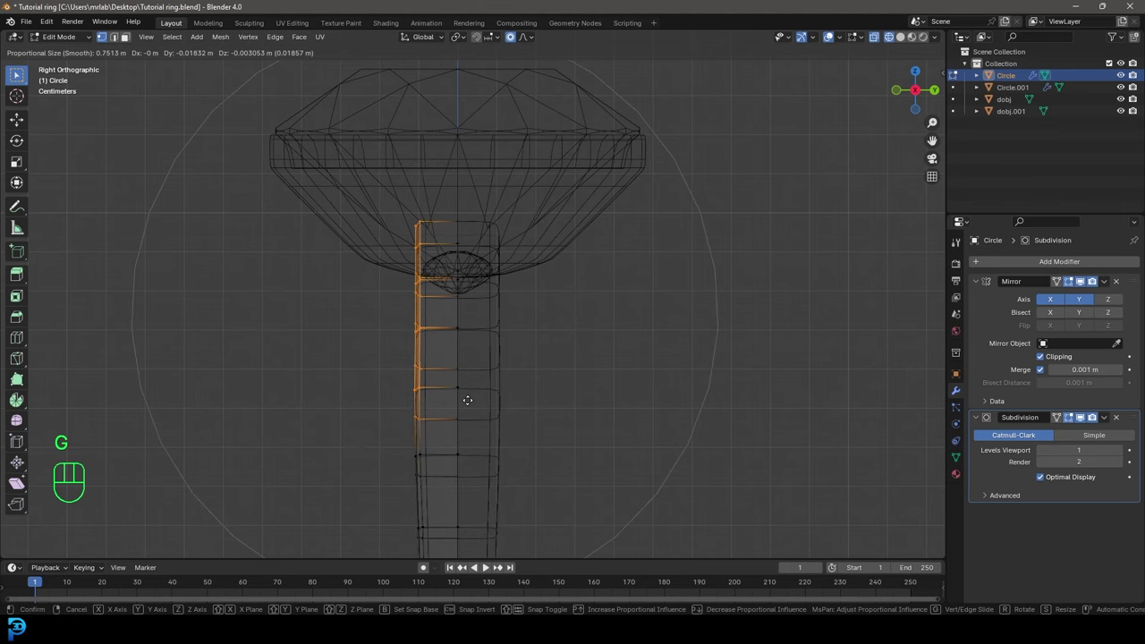
pyautogui.click(467, 400)
# - Move the side vertices at the band's mid-height slightly outward with proportional editing, and return to solid shading
pyautogui.scroll(-5, 468, 400)
pyautogui.keyDown('shift'); pyautogui.moveTo(475, 408); pyautogui.dragTo(475, 355, button='middle'); pyautogui.keyUp('shift')
pyautogui.scroll(2, 474, 358)
pyautogui.scroll(-1, 462, 356)
pyautogui.scroll(1, 458, 358)
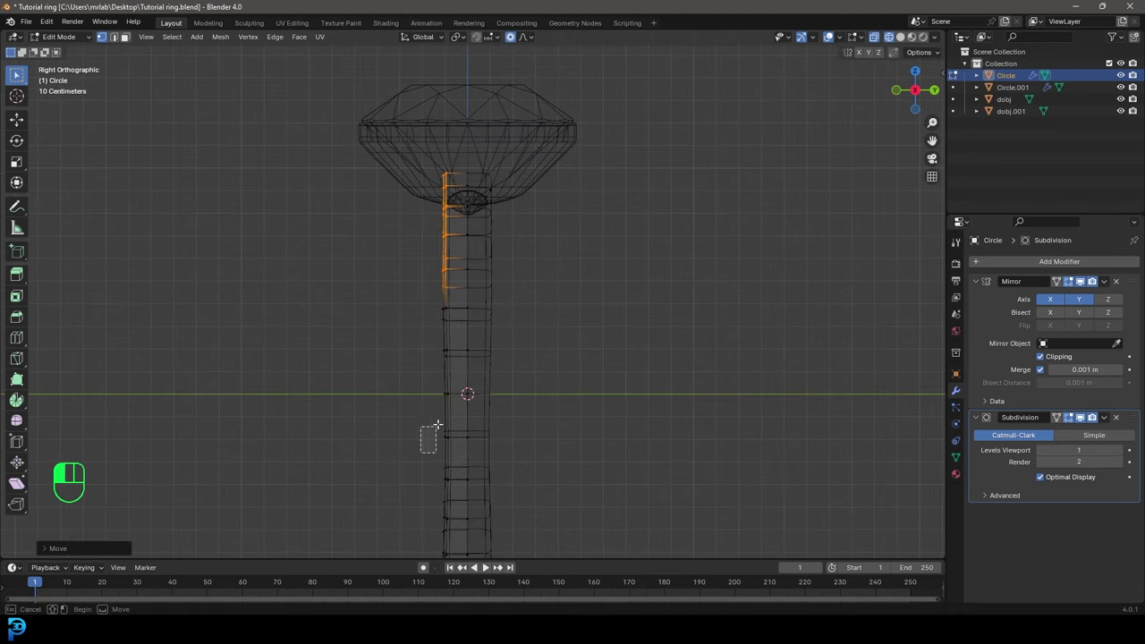
pyautogui.moveTo(457, 387); pyautogui.dragTo(456, 387)
pyautogui.press('g')
pyautogui.click(484, 406)
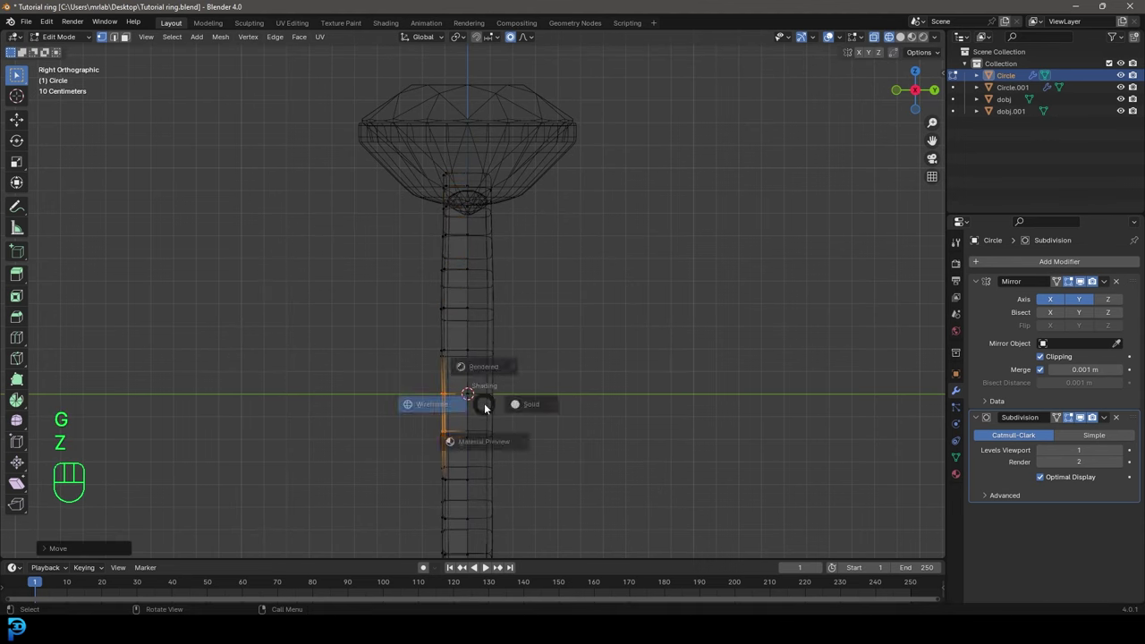
pyautogui.press('z')
pyautogui.click(560, 379)
# - Select the run of faces on the band's upper outer surface beneath the small diamond and turn off proportional editing
pyautogui.scroll(-3, 537, 373)
pyautogui.moveTo(524, 370); pyautogui.dragTo(510, 334, button='middle')
pyautogui.scroll(3, 509, 334)
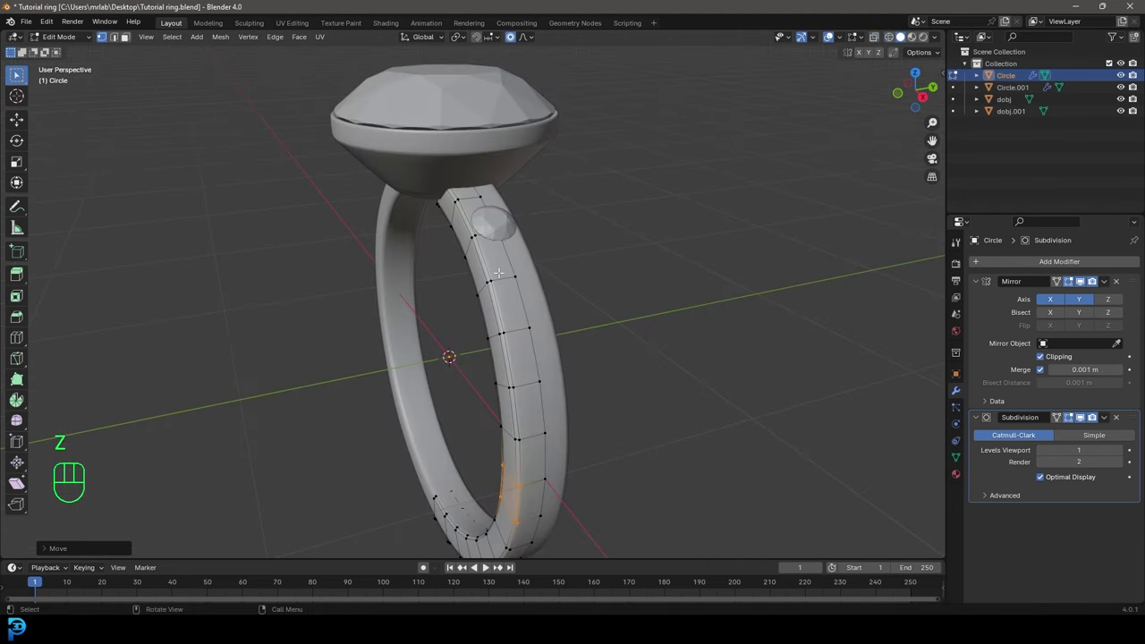
pyautogui.click(125, 38)
pyautogui.moveTo(586, 284); pyautogui.dragTo(528, 280, button='middle')
pyautogui.scroll(3, 528, 280)
pyautogui.click(458, 171)
pyautogui.moveTo(458, 170); pyautogui.dragTo(509, 250, button='middle')
pyautogui.keyDown('shift'); pyautogui.click(538, 337); pyautogui.keyUp('shift')
pyautogui.keyDown('shift'); pyautogui.click(564, 411); pyautogui.keyUp('shift')
pyautogui.scroll(-4, 564, 411)
pyautogui.moveTo(564, 411); pyautogui.dragTo(537, 396, button='middle')
pyautogui.scroll(4, 540, 217)
pyautogui.click(510, 37)
pyautogui.keyDown('shift'); pyautogui.moveTo(648, 346); pyautogui.dragTo(615, 337, button='middle'); pyautogui.keyUp('shift')
# - Extrude the selected faces in place, scale them to about 0.95 and move them about 0.03 m along Y to the mirror centre
pyautogui.press('e')
pyautogui.press('s')
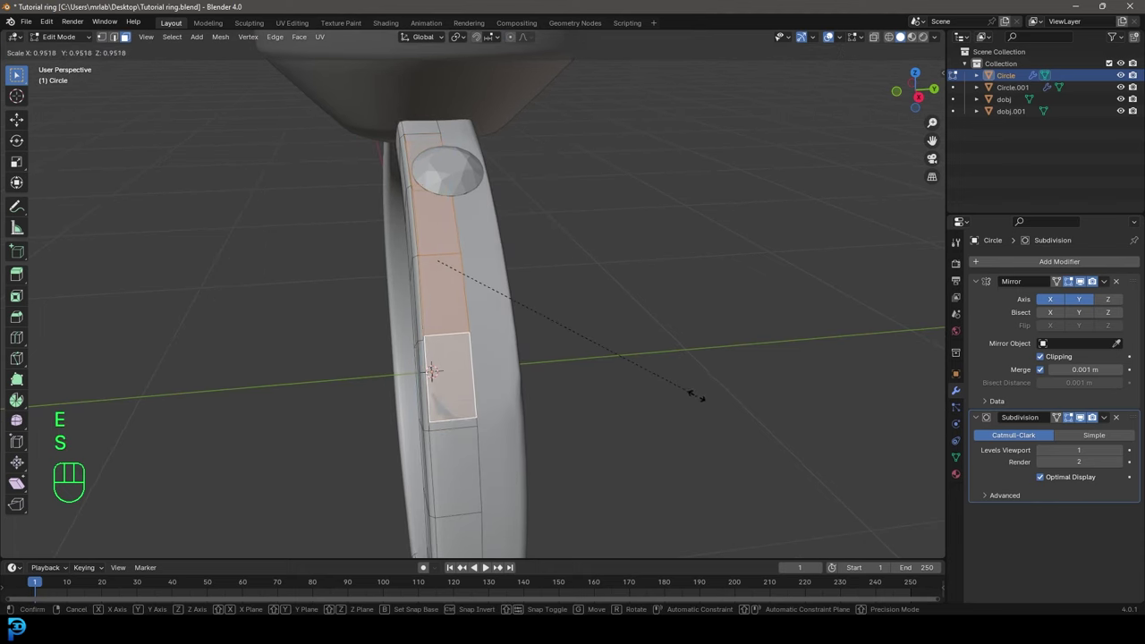
pyautogui.press('g')
pyautogui.press('y')
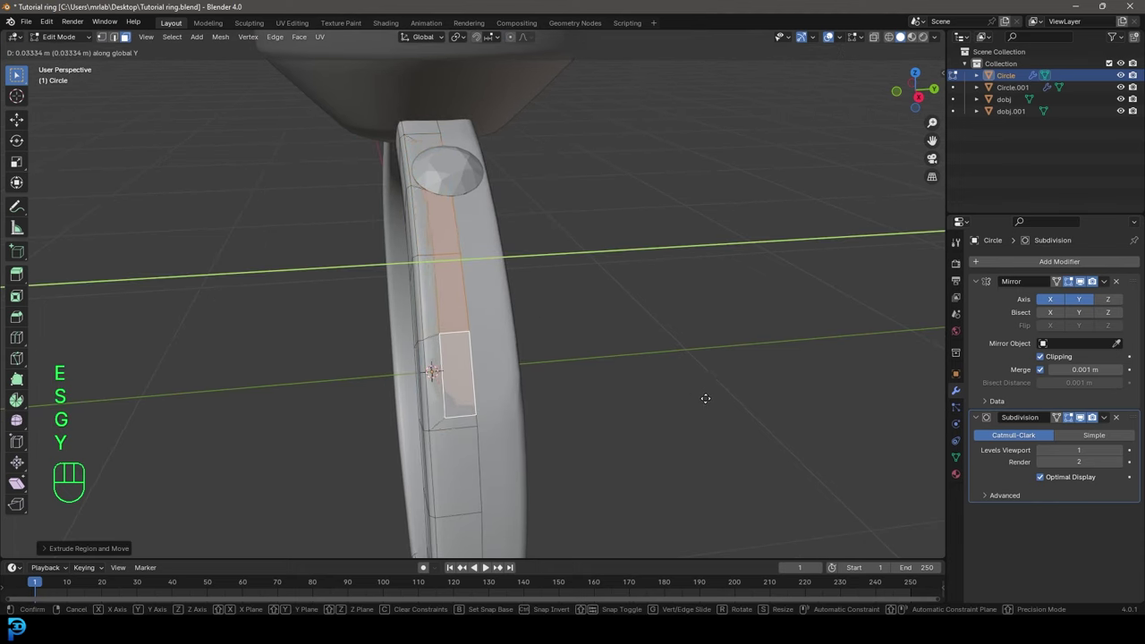
pyautogui.click(701, 400)
# - Extrude the inset faces about 0.03 m into the band to form a groove, and return to Object Mode
pyautogui.moveTo(702, 400); pyautogui.dragTo(654, 380, button='middle')
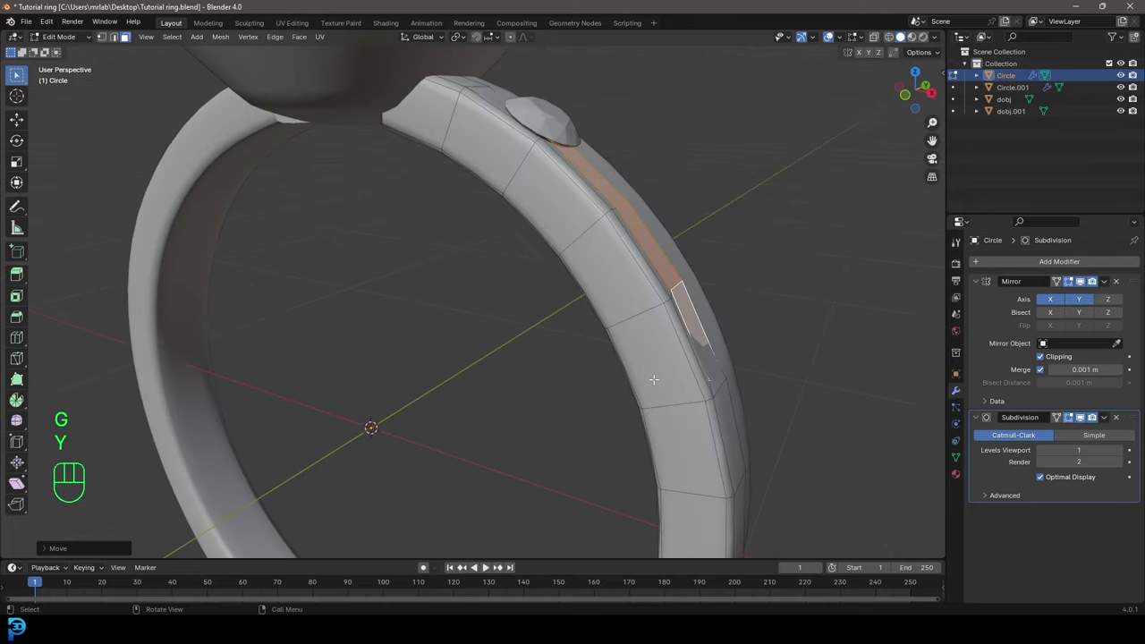
pyautogui.press('e')
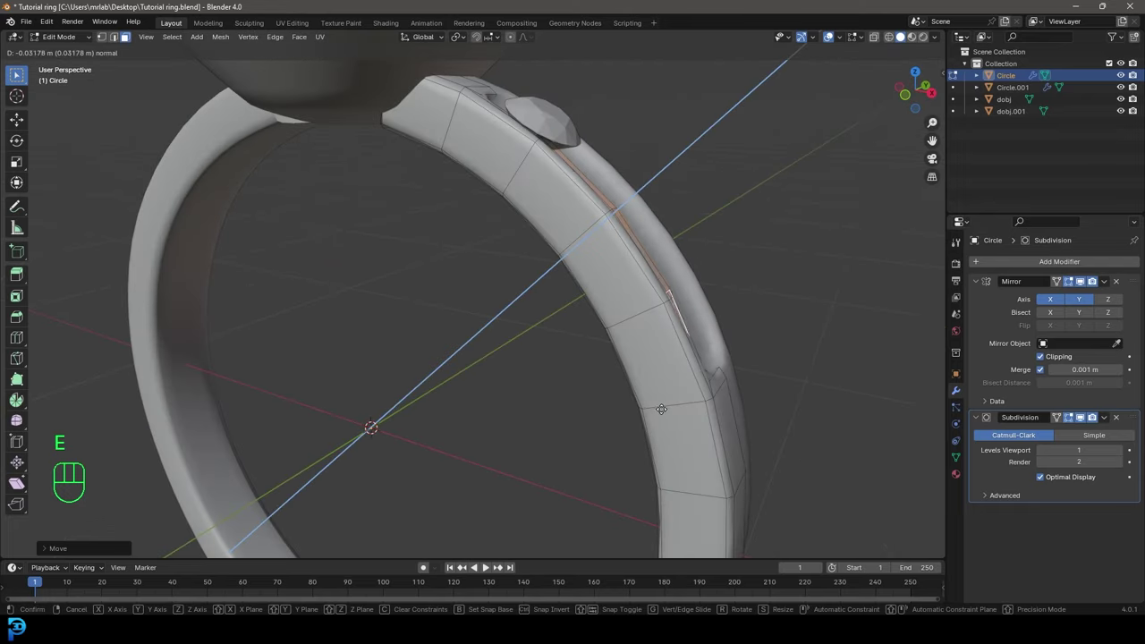
pyautogui.click(656, 418)
pyautogui.moveTo(656, 418); pyautogui.dragTo(471, 247, button='middle')
pyautogui.press('Tab')
# - Select the small diamond and shift it along X toward the setting and along Z to seat it in the groove
pyautogui.click(445, 213)
pyautogui.scroll(2, 500, 255)
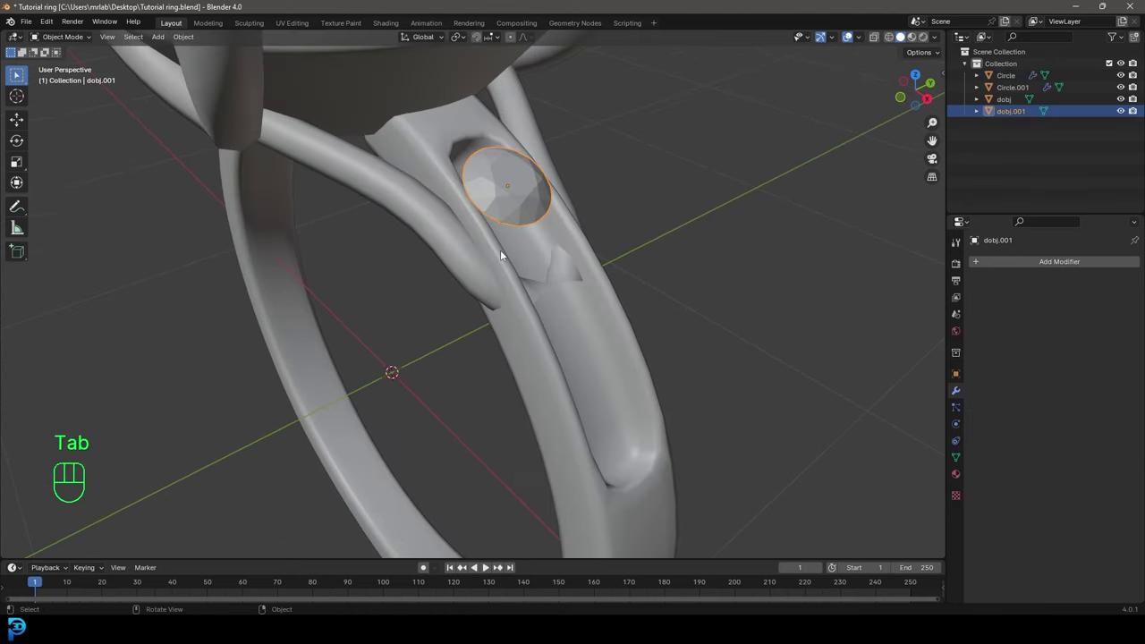
pyautogui.press('KP_1')
pyautogui.moveTo(562, 243); pyautogui.dragTo(434, 233, button='middle')
pyautogui.press('g')
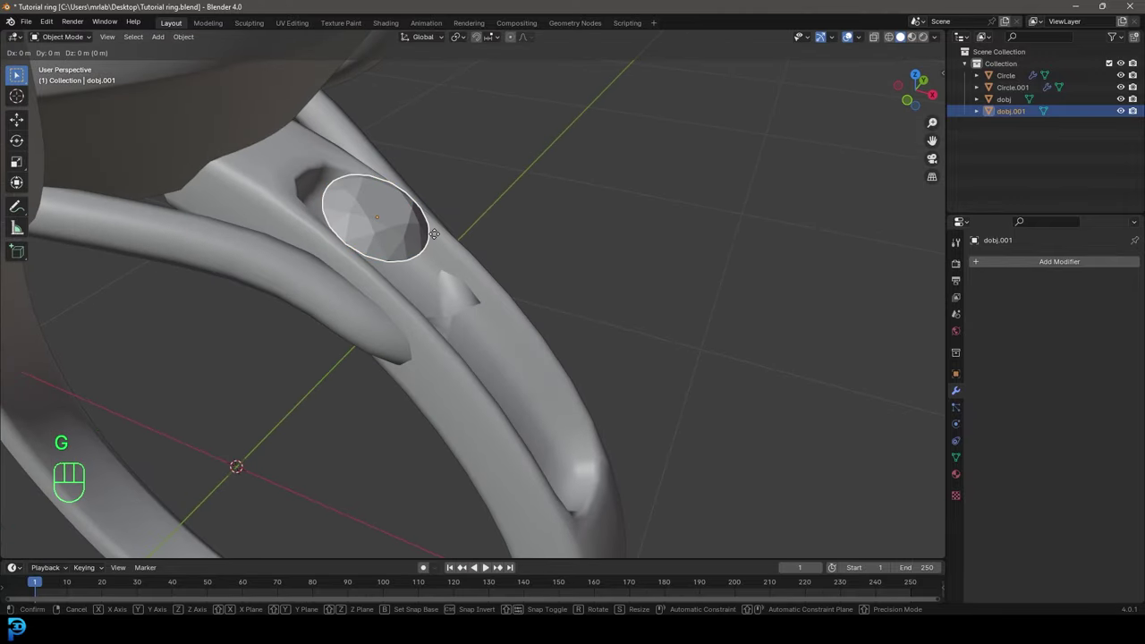
pyautogui.press('x')
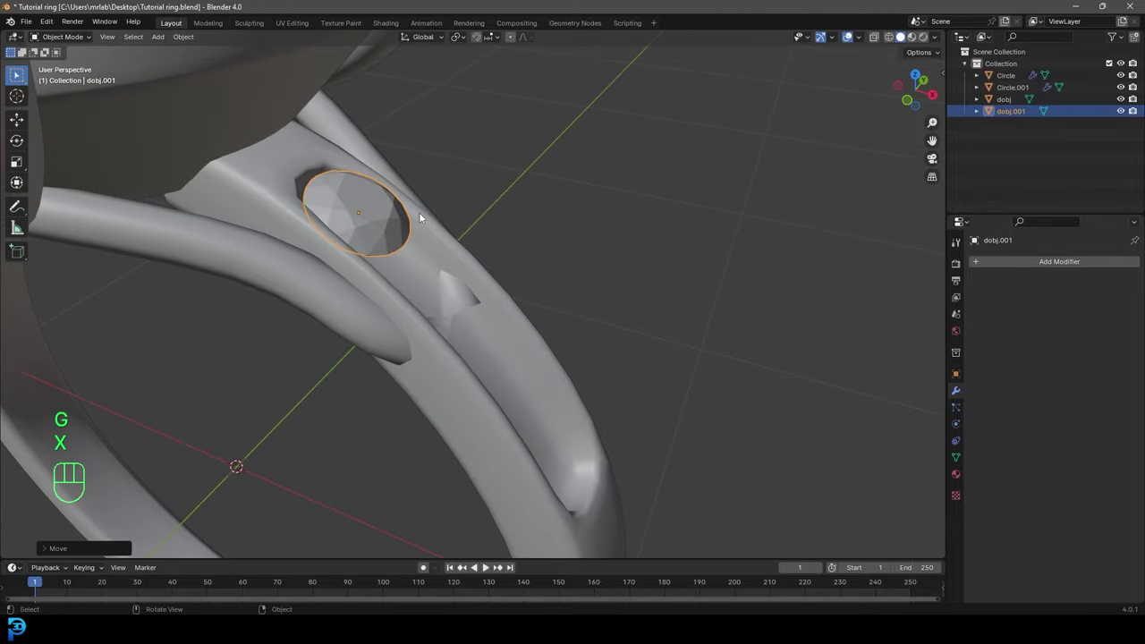
pyautogui.press('g')
pyautogui.press('z')
pyautogui.click(421, 207)
pyautogui.press('KP_1')
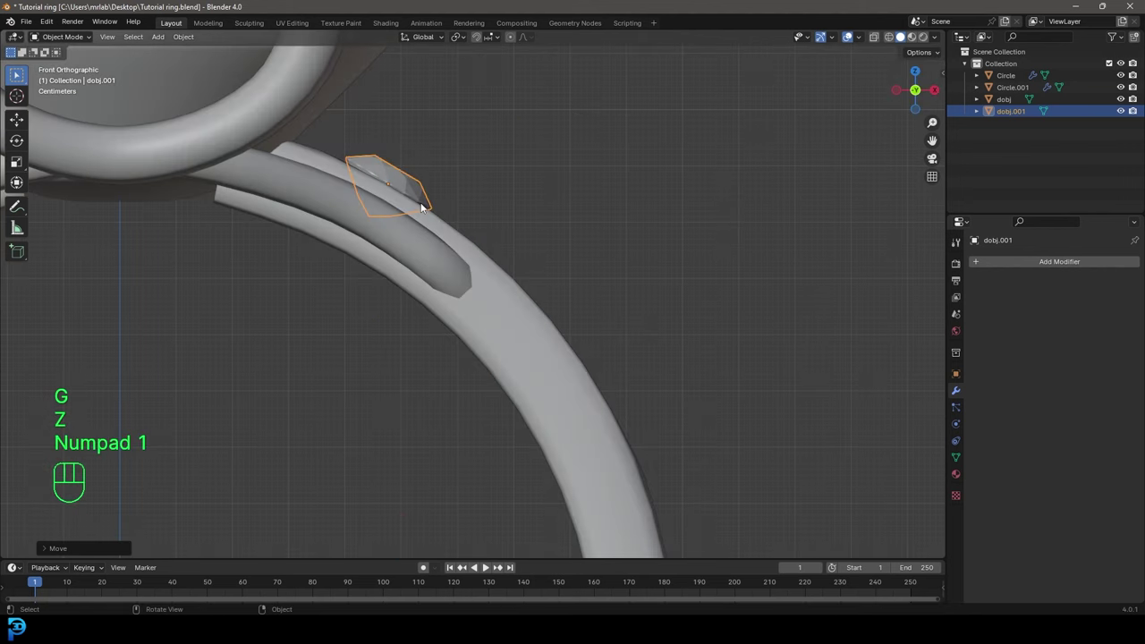
# - Add a Mirror modifier on X to the small diamond with the main diamond as the mirror object
pyautogui.click(998, 262)
pyautogui.click(975, 262)
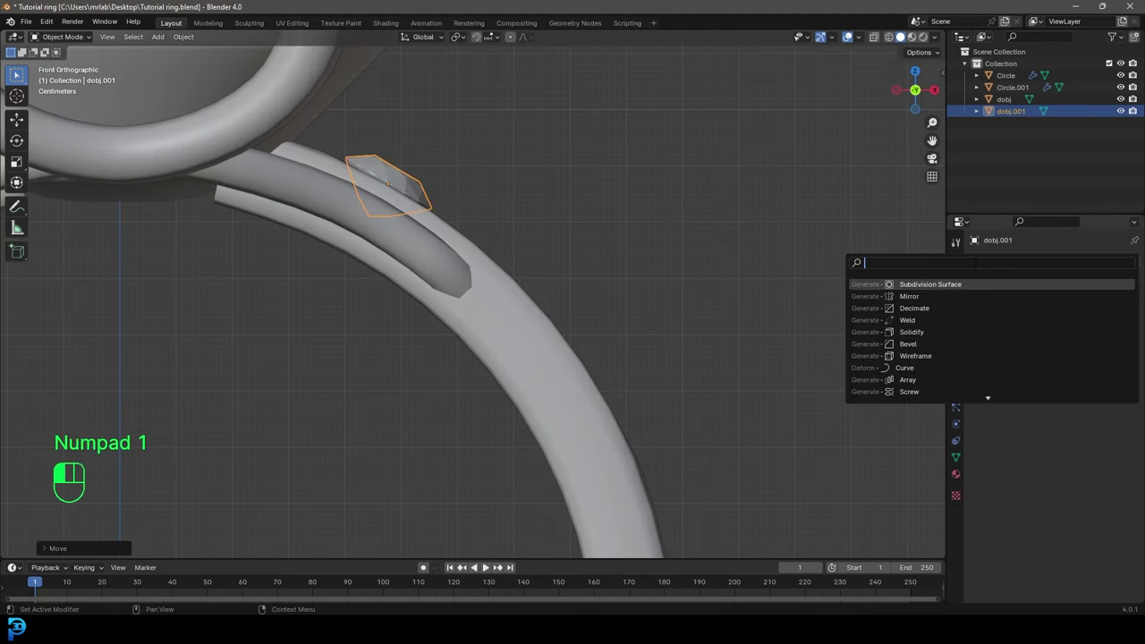
pyautogui.write('mir')
pyautogui.press('Return')
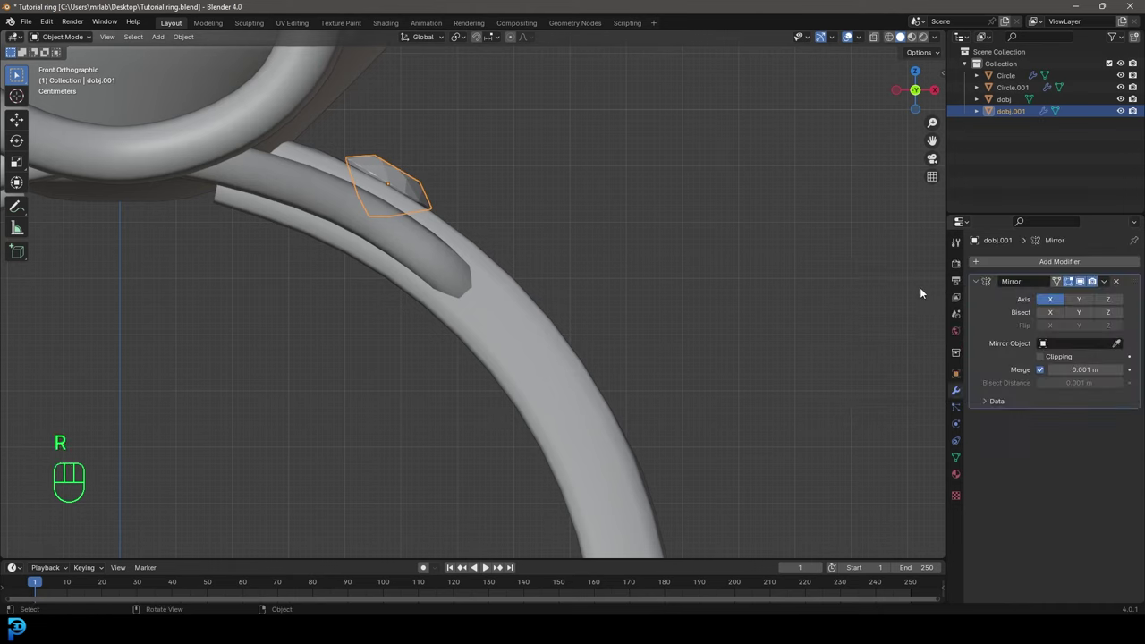
pyautogui.scroll(-5, 710, 357)
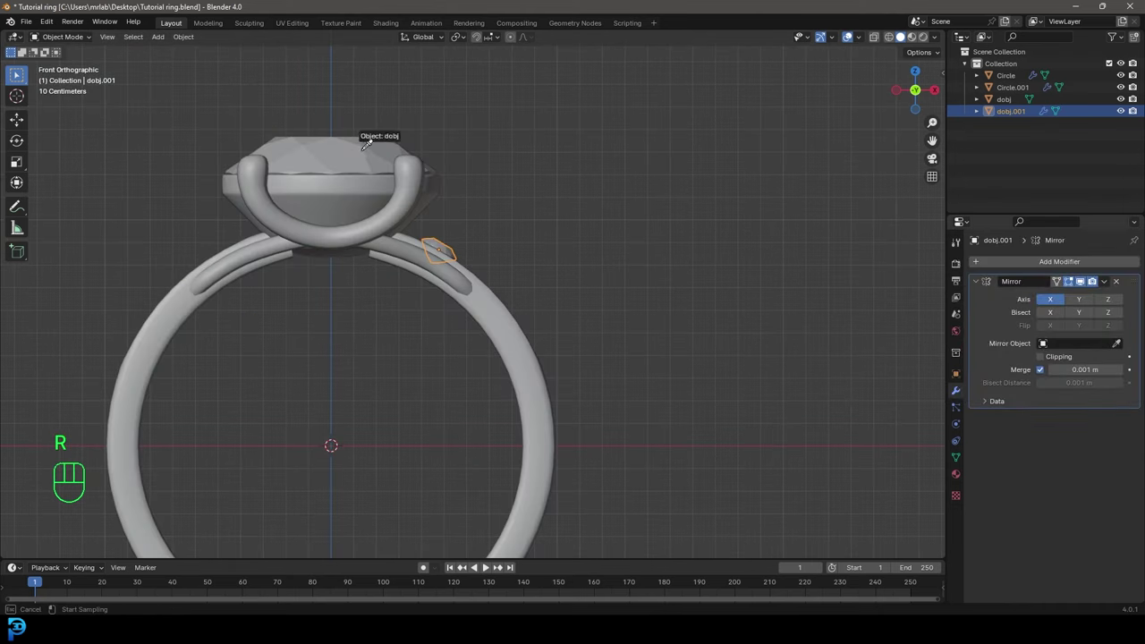
pyautogui.scroll(-3, 397, 215)
pyautogui.moveTo(559, 210); pyautogui.dragTo(516, 252, button='middle')
pyautogui.scroll(4, 517, 252)
pyautogui.press('KP_1')
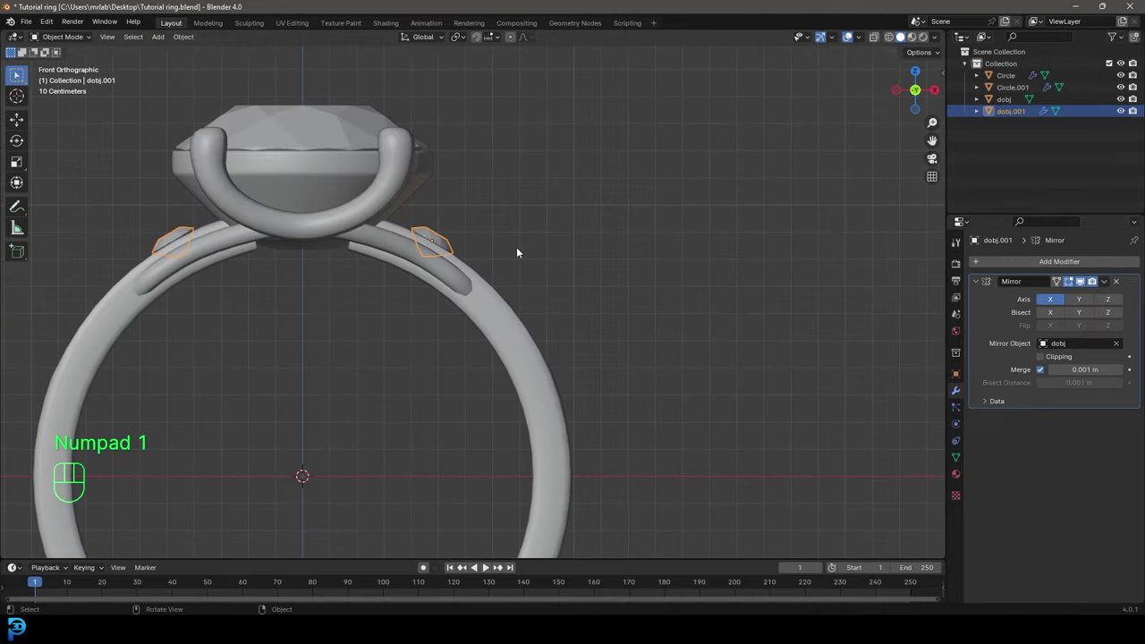
# - Duplicate the small diamond further down the groove, rotate the copy about 6° and seat it on the band
pyautogui.scroll(4, 513, 251)
pyautogui.hotkey('shift', 'd')
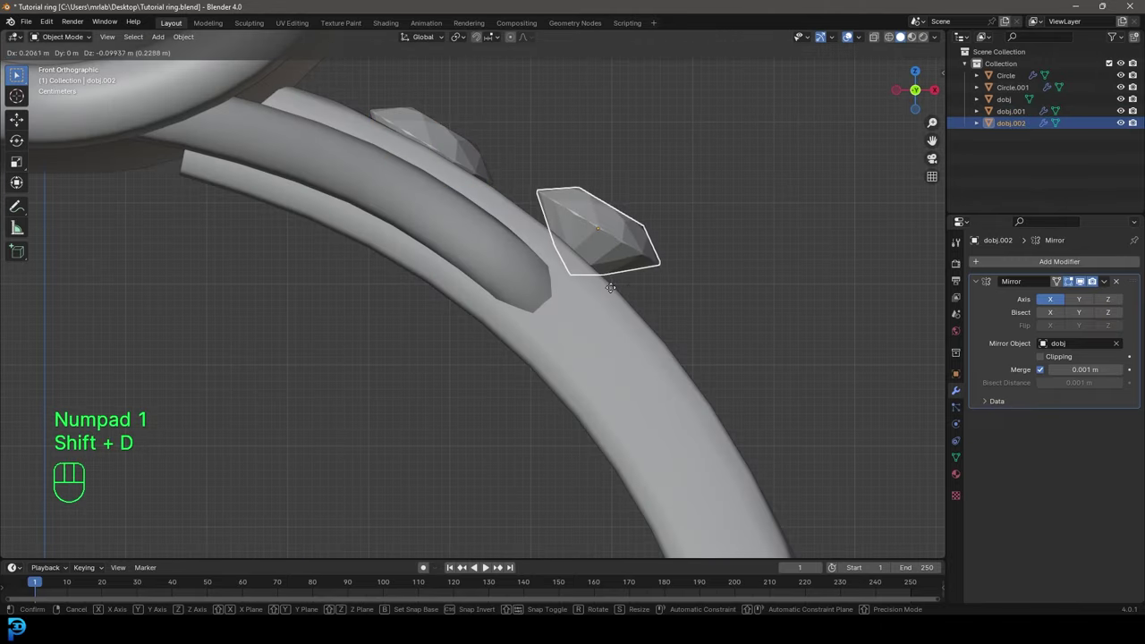
pyautogui.click(583, 286)
pyautogui.press('r')
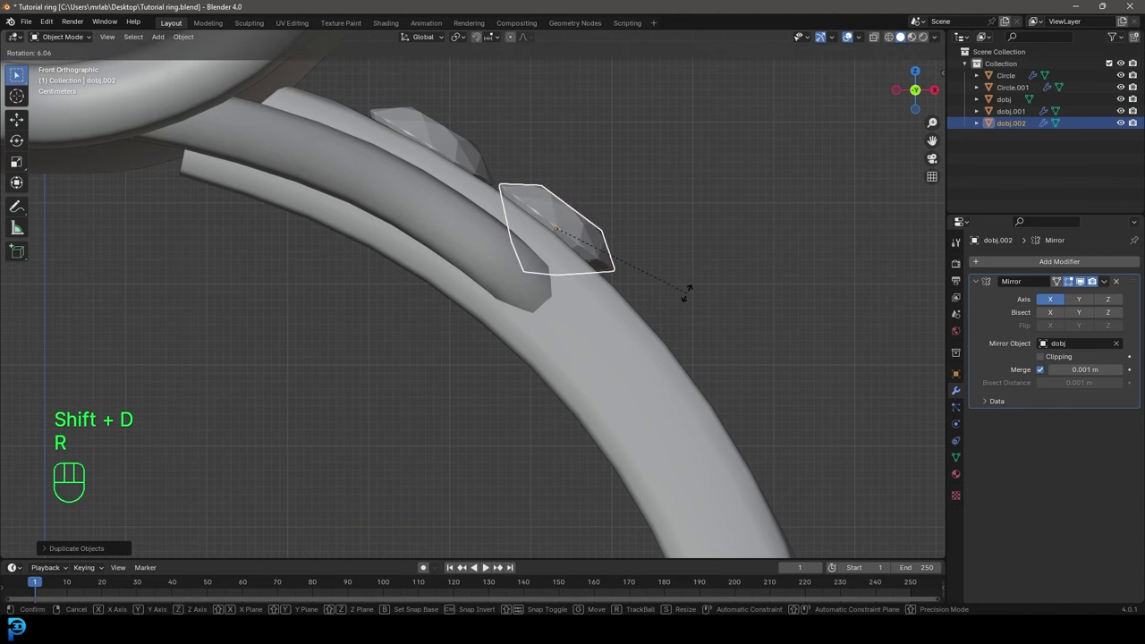
pyautogui.press('g')
pyautogui.click(681, 299)
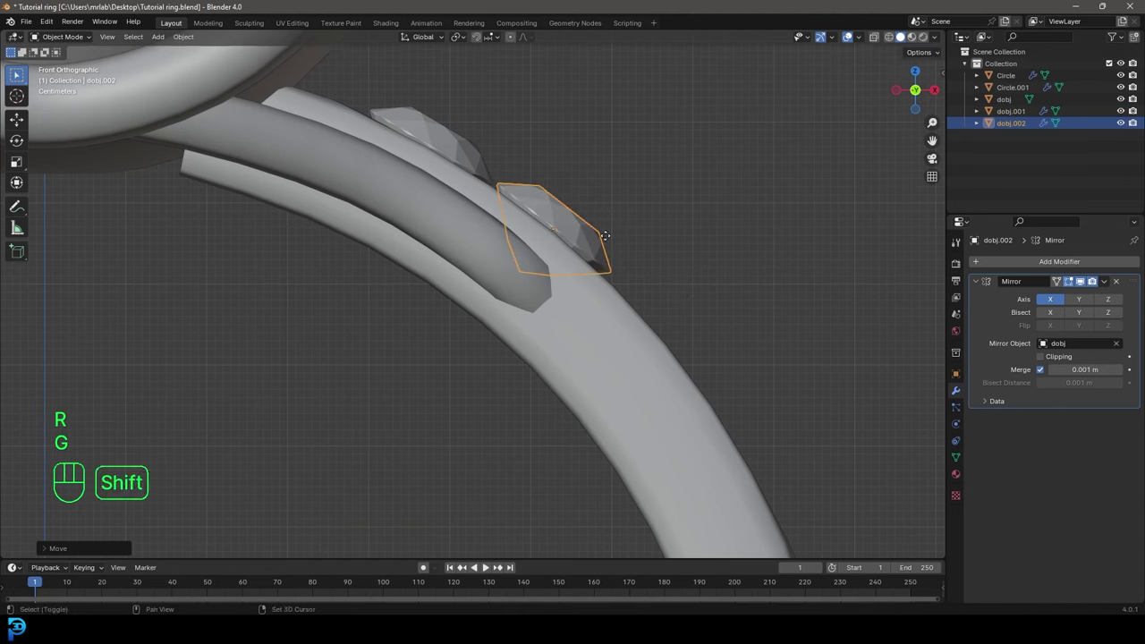
# - Add a third small diamond below the second by duplicating it, rotating it about 11° and seating it on the band
pyautogui.hotkey('shift', 'd')
pyautogui.click(713, 333)
pyautogui.press('r')
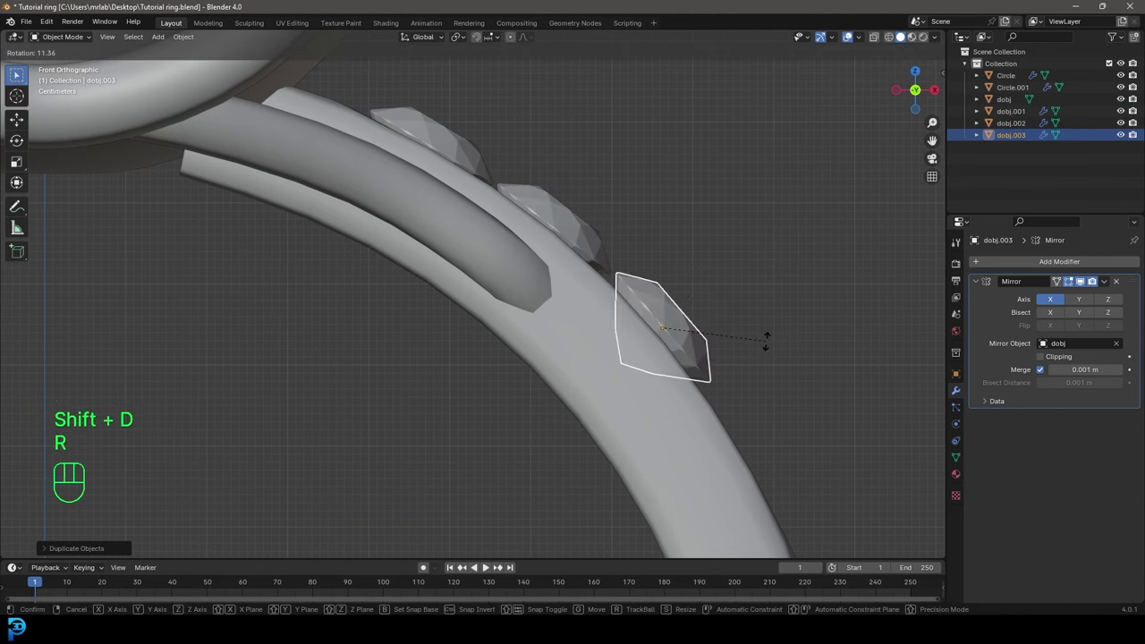
pyautogui.click(767, 343)
pyautogui.press('g')
pyautogui.click(763, 345)
# - Duplicate the third small diamond to the groove's lower end and rotate and seat this fourth stone along the band's curve
pyautogui.keyDown('shift'); pyautogui.moveTo(744, 355); pyautogui.dragTo(659, 277, button='middle'); pyautogui.keyUp('shift')
pyautogui.hotkey('shift', 'd')
pyautogui.click(726, 356)
pyautogui.press('r')
pyautogui.click(767, 375)
pyautogui.press('g')
pyautogui.click(759, 382)
pyautogui.scroll(-3, 759, 376)
pyautogui.moveTo(760, 377); pyautogui.dragTo(636, 337, button='middle')
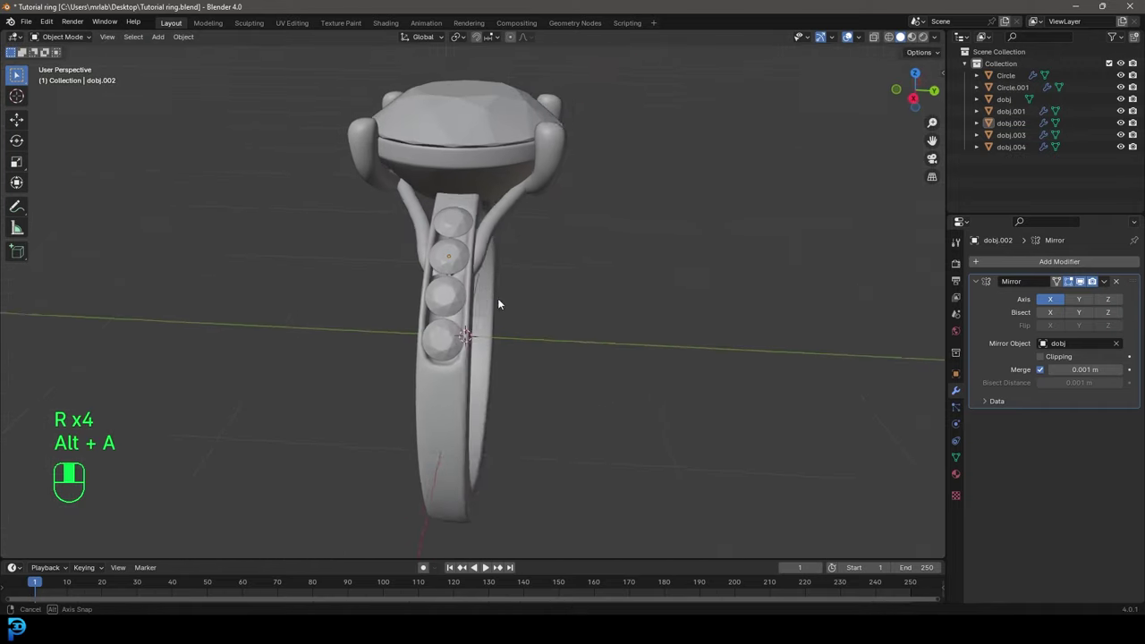
pyautogui.moveTo(497, 298); pyautogui.dragTo(352, 230, button='middle')
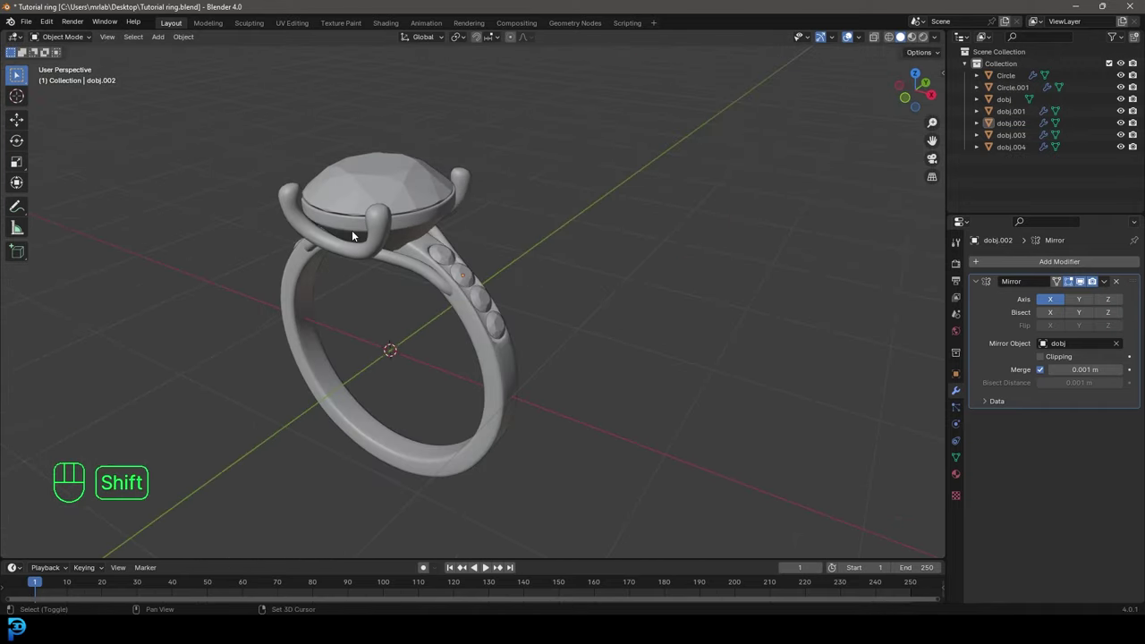
# - Add a UV sphere at the ring's centre with 16 segments as the base for an accent bead
pyautogui.hotkey('shift', 'a')
pyautogui.moveTo(351, 231)
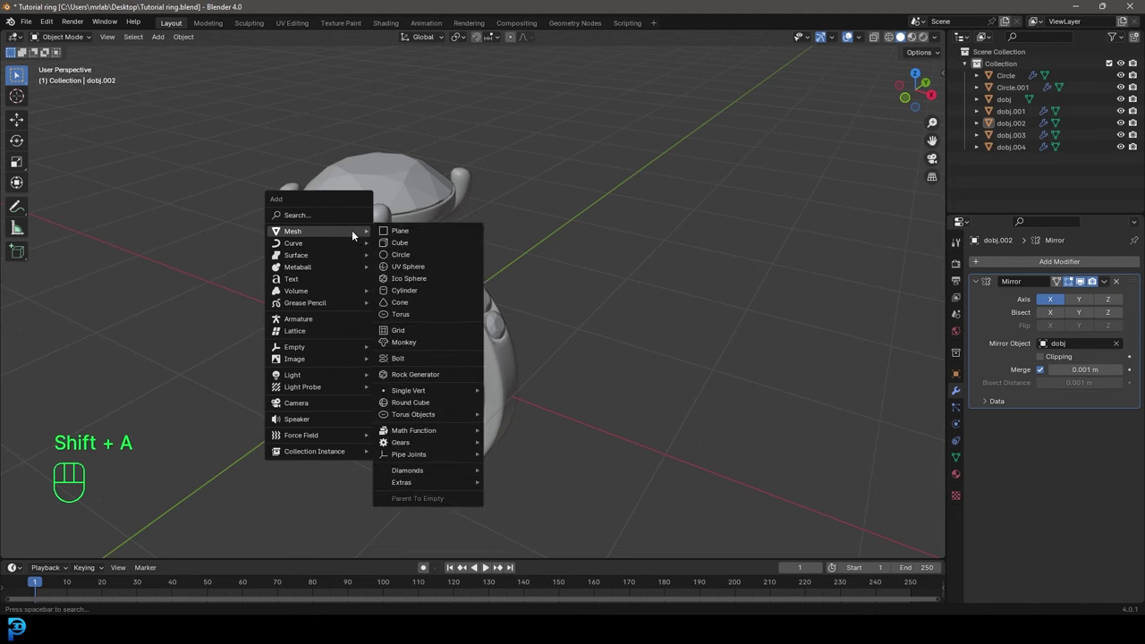
pyautogui.click(427, 268)
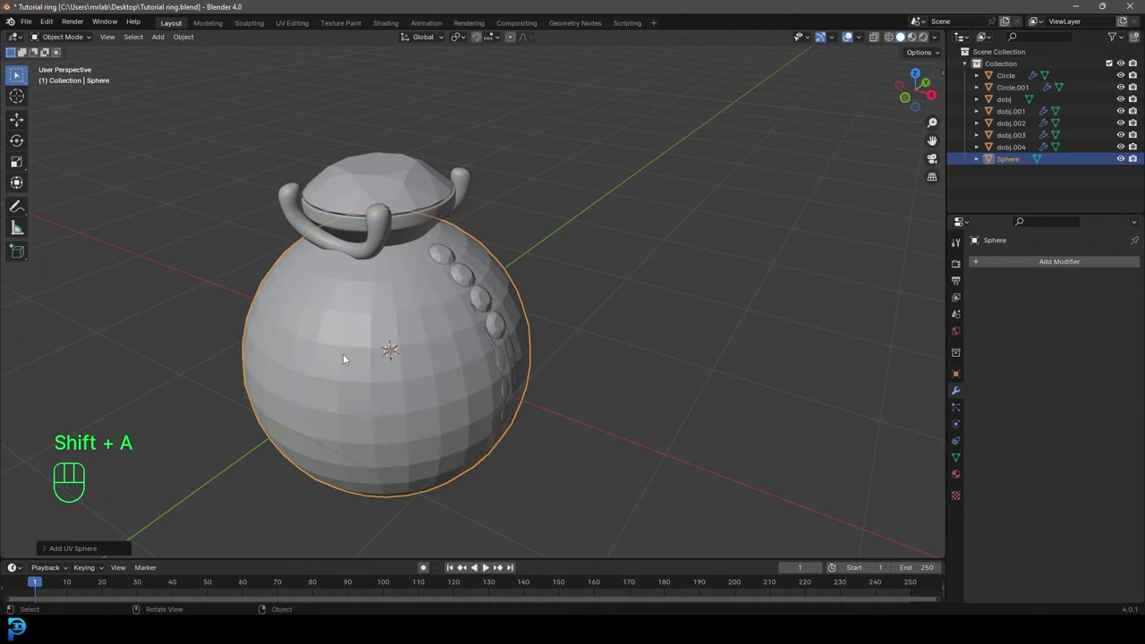
pyautogui.click(48, 548)
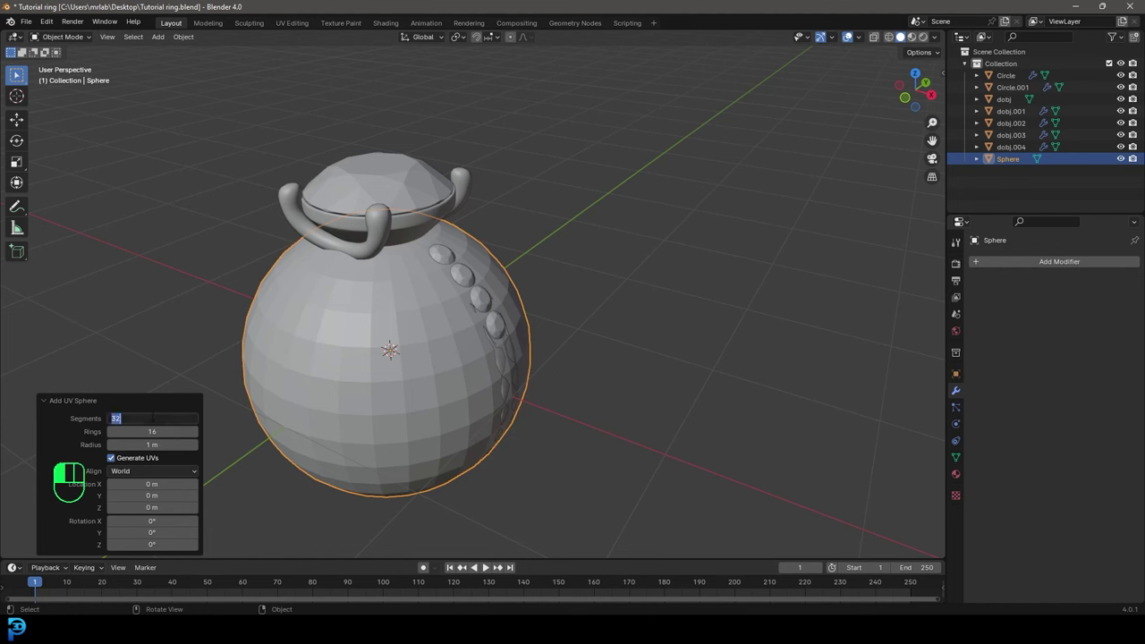
pyautogui.press('Return')
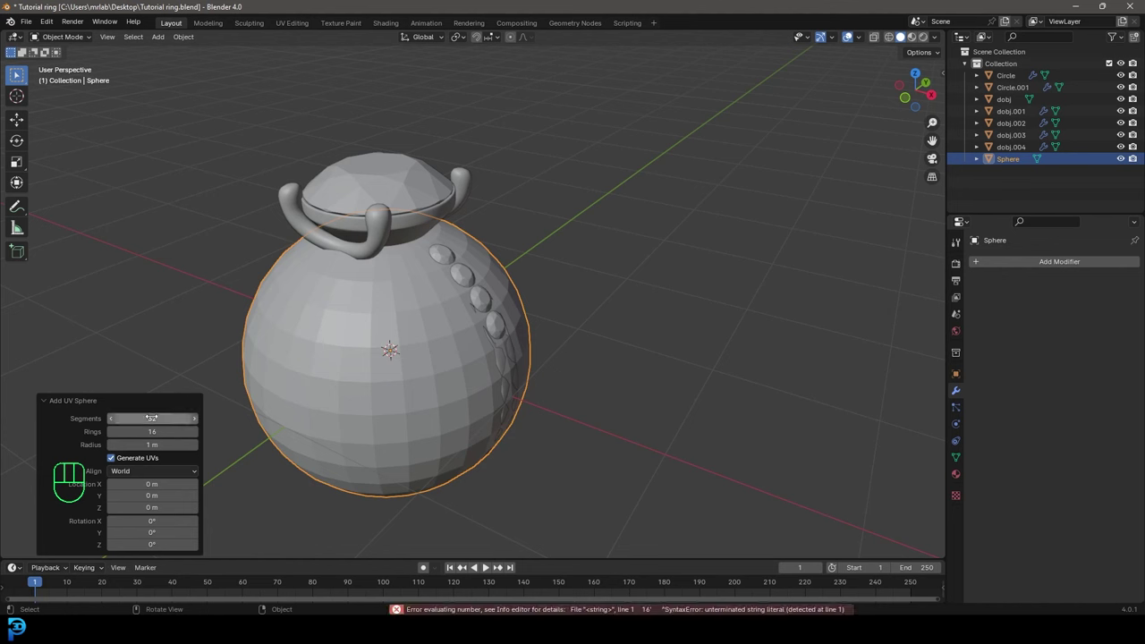
pyautogui.click(151, 419)
pyautogui.write('1')
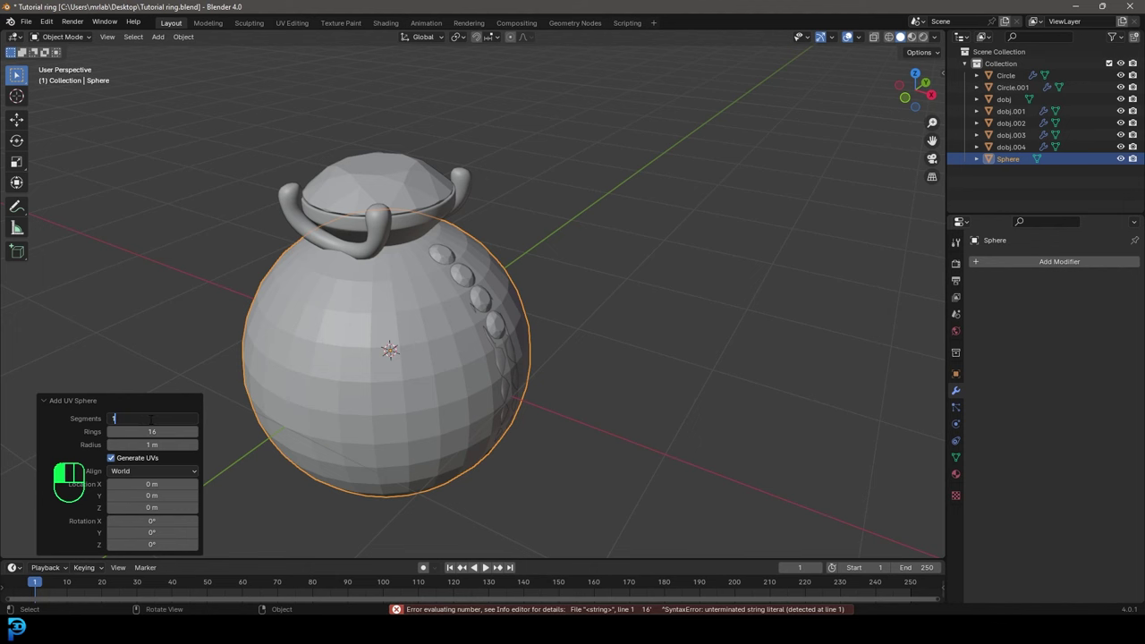
pyautogui.write('6')
pyautogui.press('Return')
pyautogui.click(50, 400)
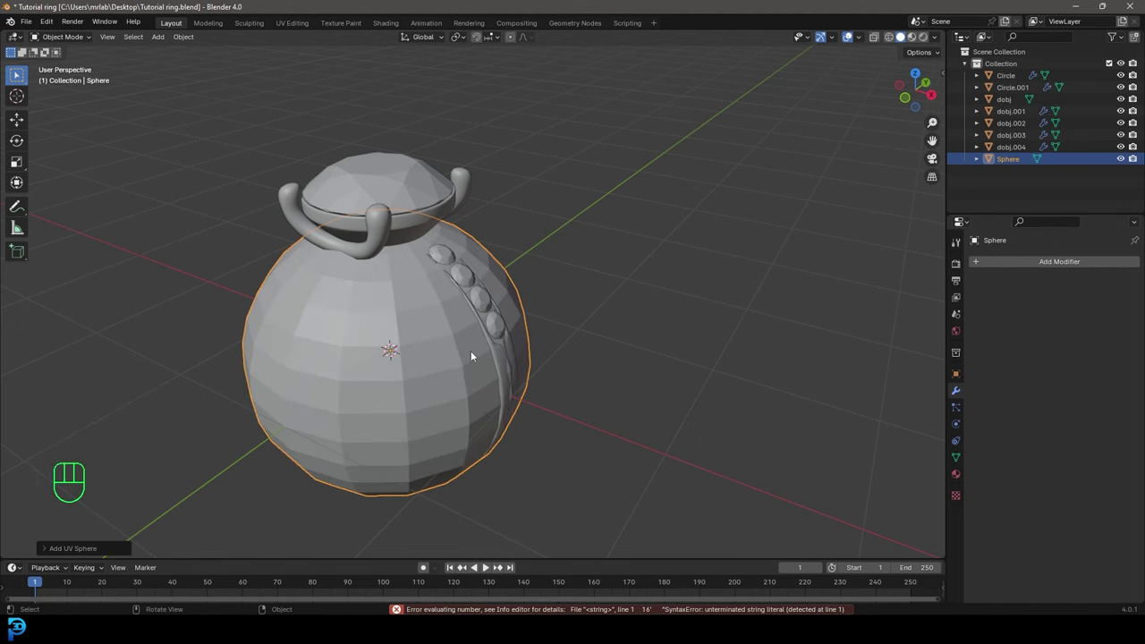
# - Scale the sphere down to about 0.078, move it sideways to the band and raise it along Z beside the topmost small diamond
pyautogui.press('s')
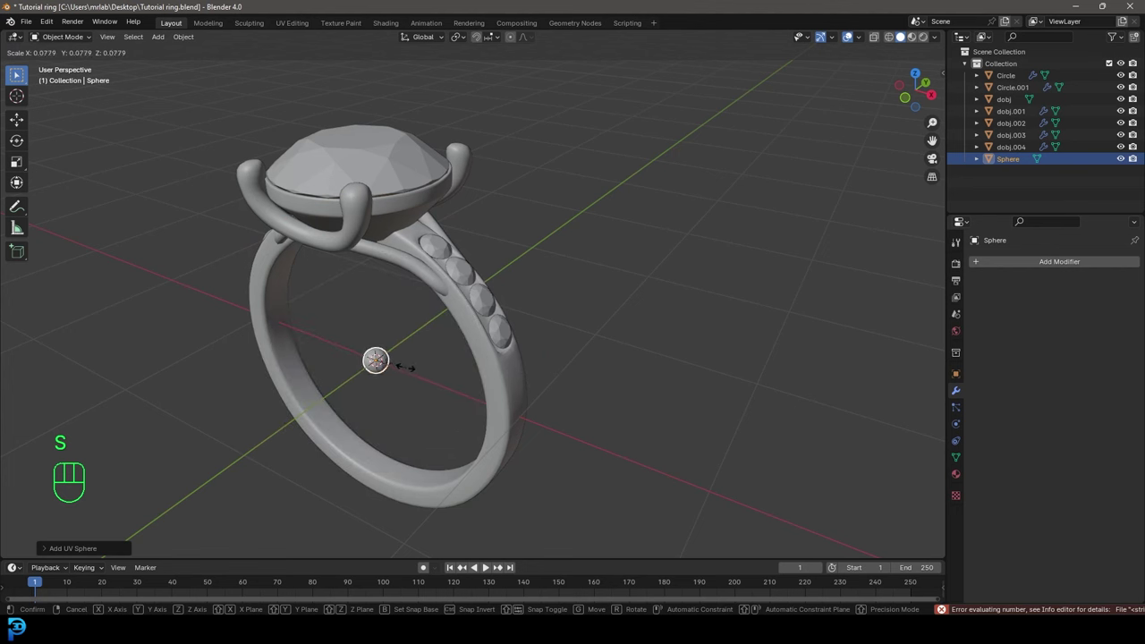
pyautogui.click(405, 366)
pyautogui.press('KP_7')
pyautogui.keyDown('shift'); pyautogui.moveTo(405, 367); pyautogui.dragTo(479, 370); pyautogui.keyUp('shift')
pyautogui.scroll(2, 480, 370)
pyautogui.press('g')
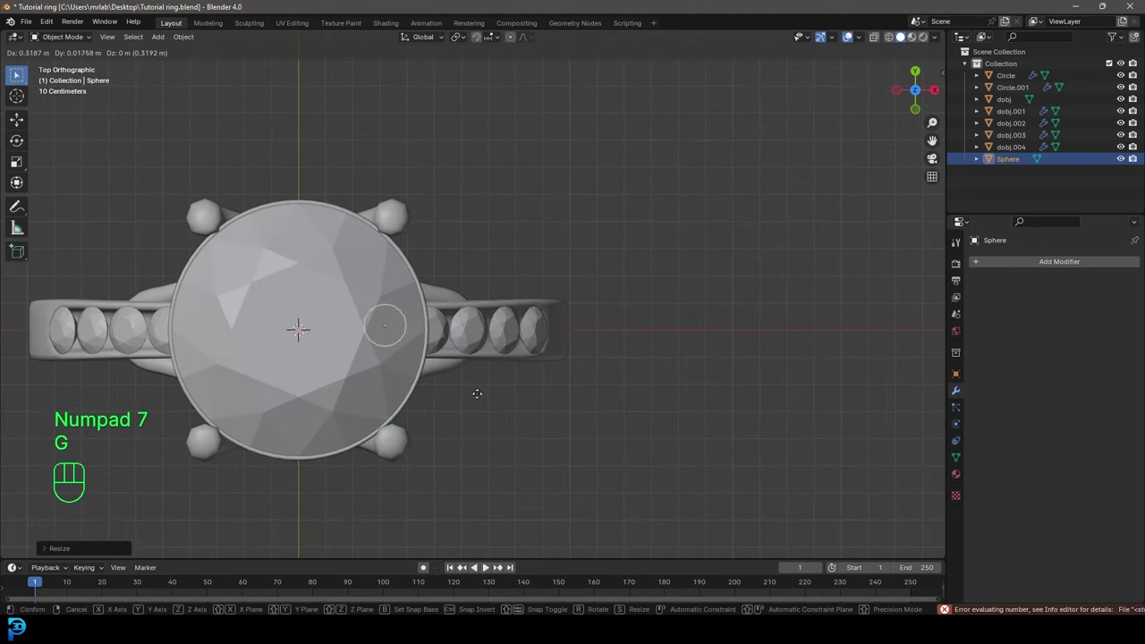
pyautogui.moveTo(517, 430); pyautogui.dragTo(520, 366, button='middle')
pyautogui.press('g')
pyautogui.press('z')
pyautogui.click(514, 209)
pyautogui.moveTo(514, 210); pyautogui.dragTo(523, 337, button='middle')
pyautogui.scroll(6, 523, 337)
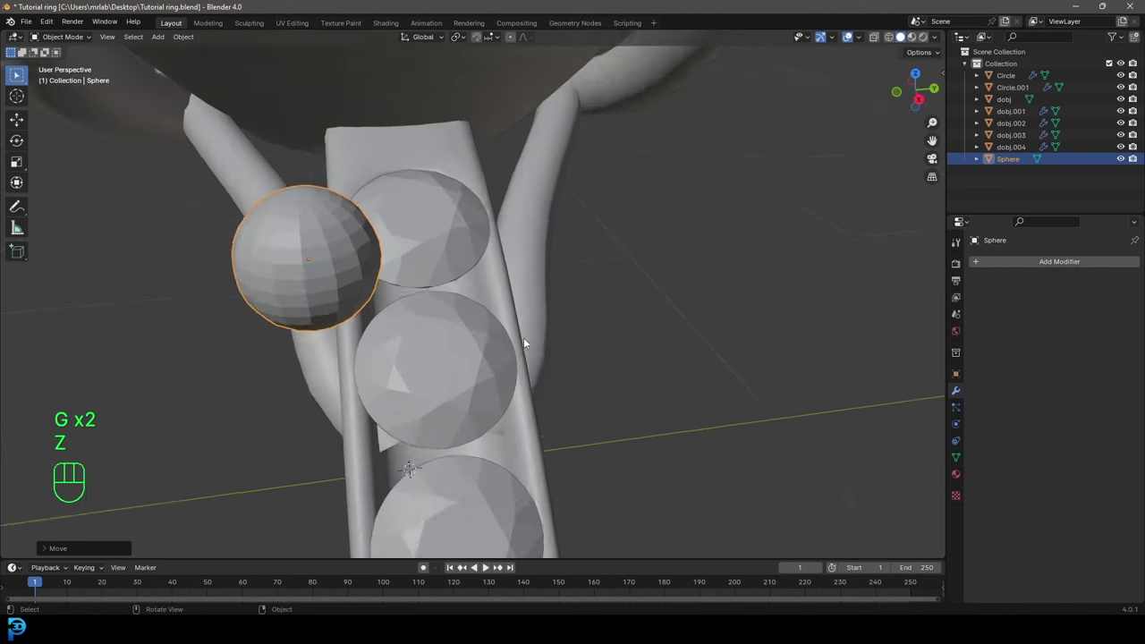
# - Shrink the sphere further and place it at the groove's edge between the first and second small diamonds
pyautogui.press('s')
pyautogui.click(348, 284)
pyautogui.press('g')
pyautogui.click(437, 328)
pyautogui.moveTo(438, 327); pyautogui.dragTo(521, 348, button='middle')
pyautogui.press('s')
pyautogui.click(663, 418)
# - Rotate the small sphere in front view to match the band's slope and seat it on the band between the first two stones
pyautogui.press('KP_1')
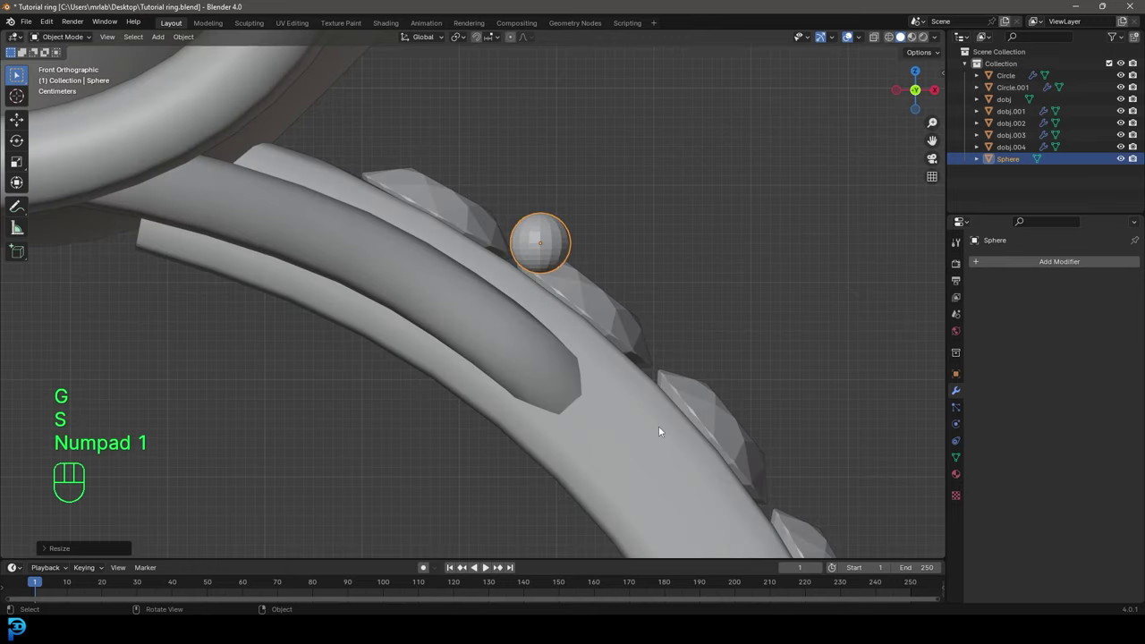
pyautogui.keyDown('shift'); pyautogui.moveTo(641, 387); pyautogui.dragTo(683, 455, button='middle'); pyautogui.keyUp('shift')
pyautogui.scroll(2, 683, 456)
pyautogui.press('r')
pyautogui.click(755, 393)
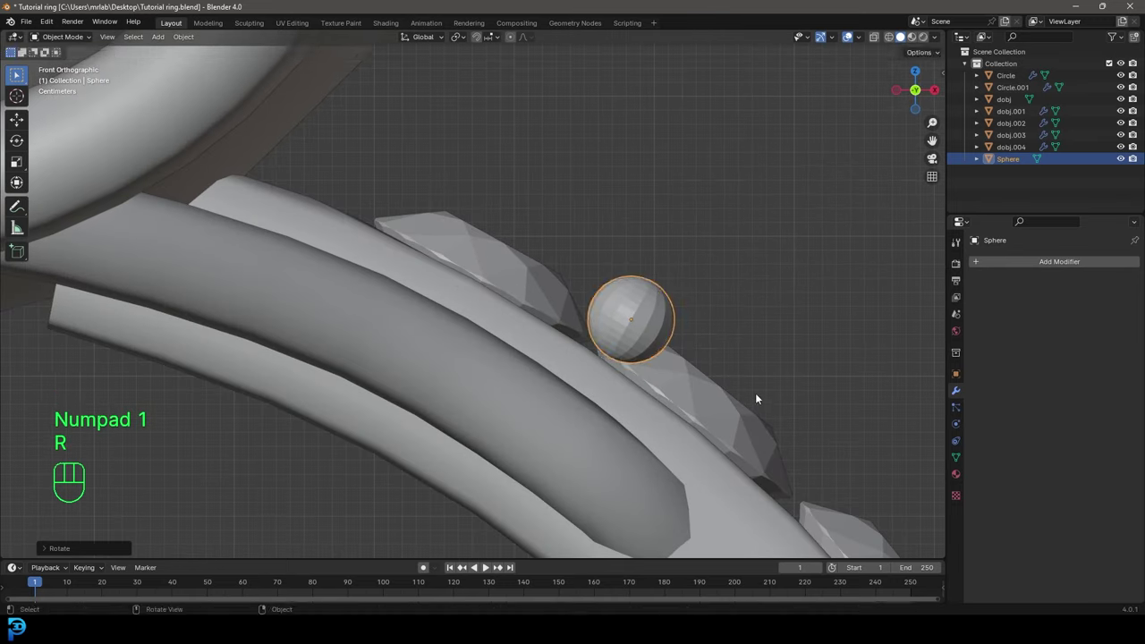
pyautogui.press('g')
pyautogui.click(683, 372)
# - Select the sphere's lower cap in wireframe, extrude it about 0.039 m into the band and scale the extruded end
pyautogui.press('Tab')
pyautogui.press('z')
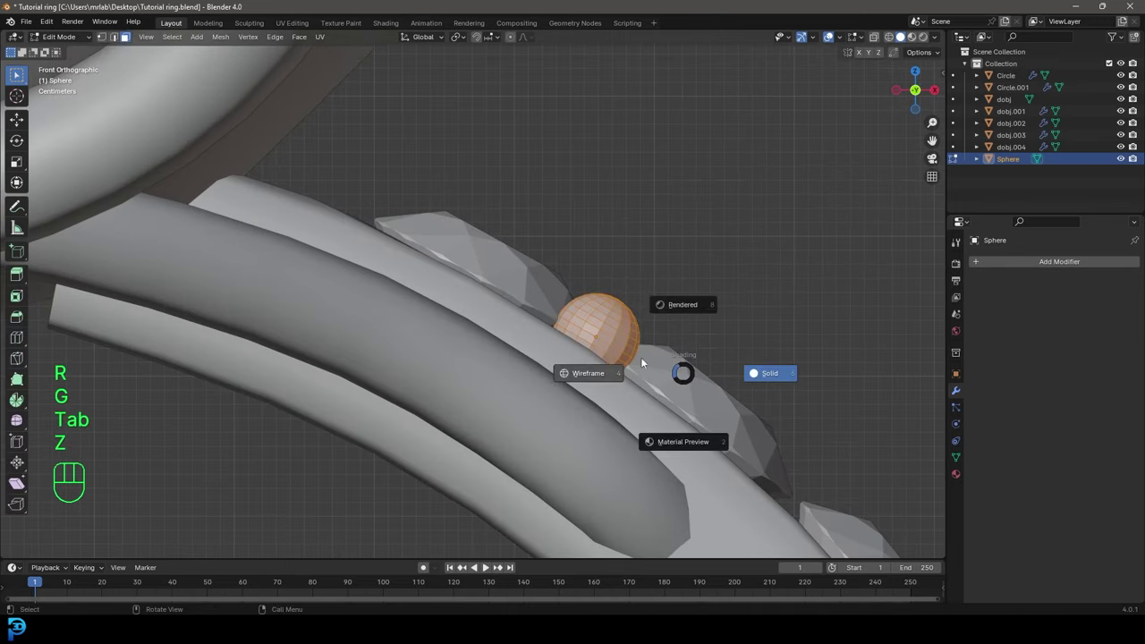
pyautogui.click(363, 193)
pyautogui.click(102, 37)
pyautogui.keyDown('shift'); pyautogui.moveTo(528, 369); pyautogui.dragTo(392, 298, button='middle'); pyautogui.keyUp('shift')
pyautogui.scroll(4, 392, 299)
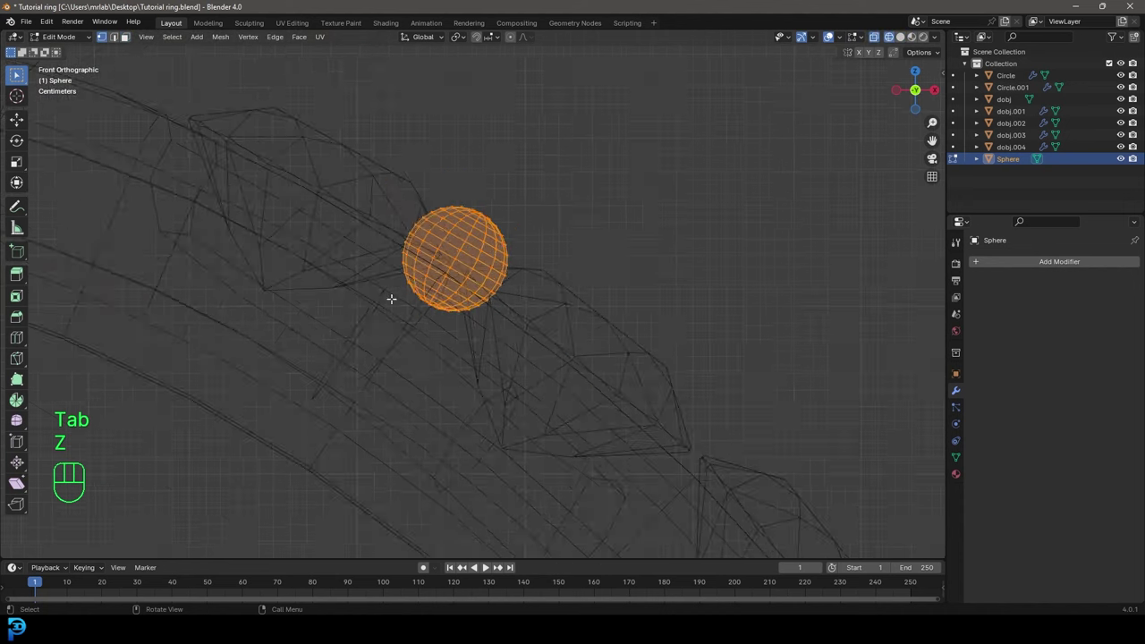
pyautogui.click(400, 319)
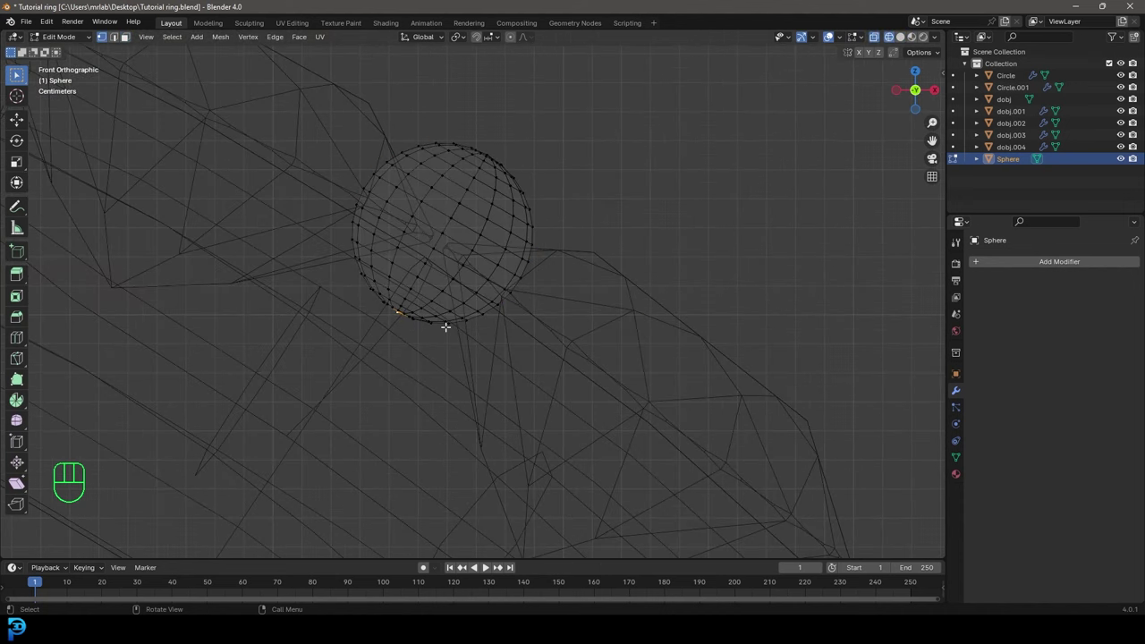
pyautogui.press('ctrl+KP_Add')
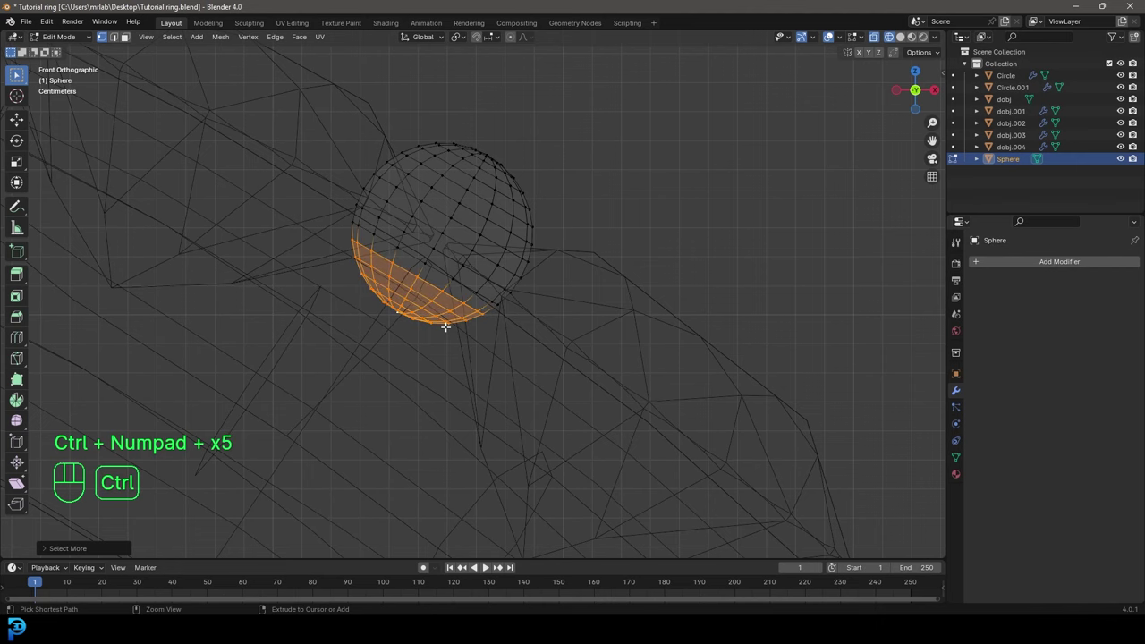
pyautogui.scroll(-3, 449, 330)
pyautogui.keyDown('shift'); pyautogui.moveTo(449, 330); pyautogui.dragTo(486, 308, button='middle'); pyautogui.keyUp('shift')
pyautogui.press('e')
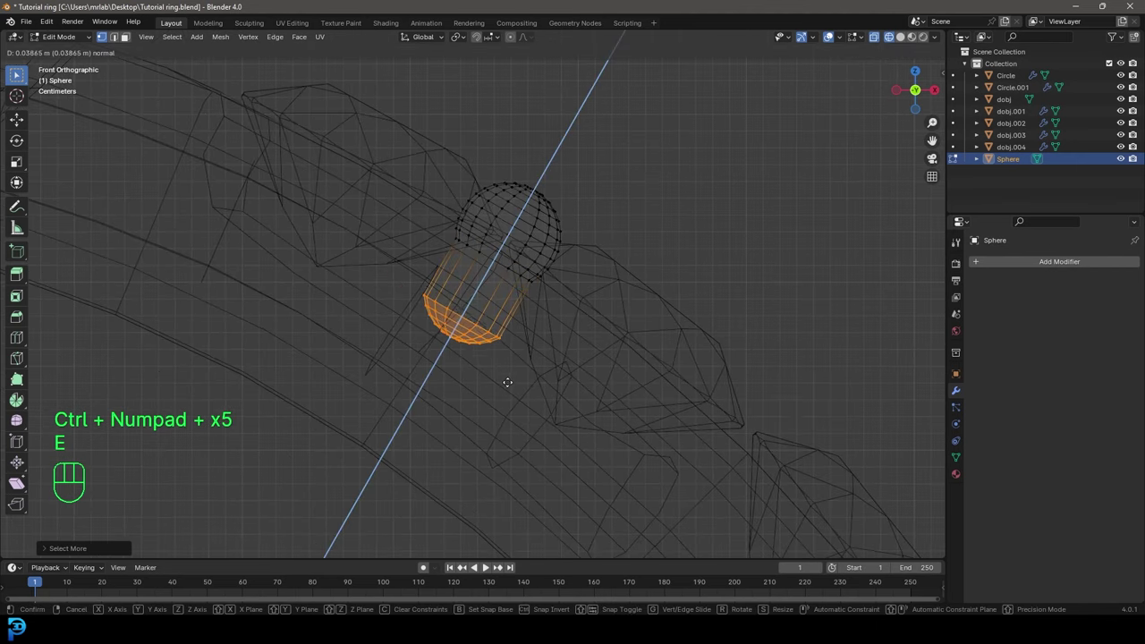
pyautogui.click(506, 383)
pyautogui.press('s')
pyautogui.click(589, 392)
# - Extrude the bead's lower end once more and return to solid shading
pyautogui.press('e')
pyautogui.click(561, 419)
pyautogui.press('z')
pyautogui.click(601, 417)
# - Move the bead's groove-facing vertex in top view using smooth proportional editing
pyautogui.scroll(-5, 612, 310)
pyautogui.moveTo(612, 310); pyautogui.dragTo(516, 322, button='middle')
pyautogui.press('KP_7')
pyautogui.scroll(4, 516, 322)
pyautogui.keyDown('shift'); pyautogui.moveTo(520, 380); pyautogui.dragTo(414, 311, button='middle'); pyautogui.keyUp('shift')
pyautogui.scroll(5, 422, 272)
pyautogui.scroll(1, 414, 311)
pyautogui.scroll(-3, 352, 288)
pyautogui.press('g')
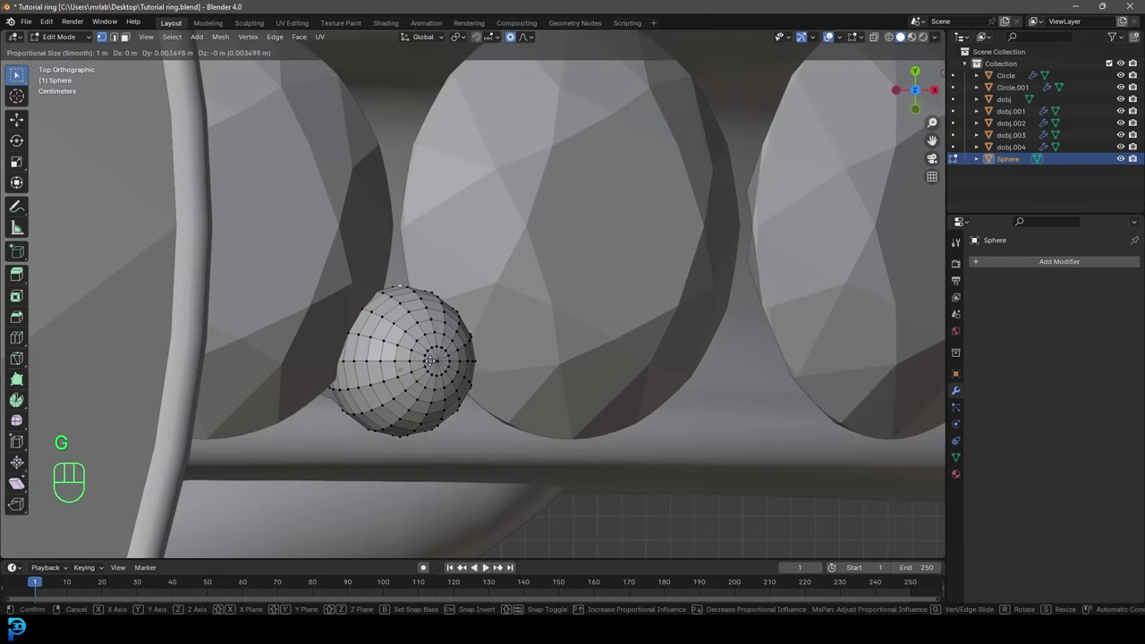
pyautogui.scroll(3, 429, 364)
pyautogui.click(421, 366)
# - Pull the bead's inner side into a soft tip reaching into the gap between the first two small diamonds
pyautogui.moveTo(421, 367); pyautogui.dragTo(443, 258, button='middle')
pyautogui.press('g')
pyautogui.click(345, 222)
pyautogui.press('g')
pyautogui.rightClick(474, 254)
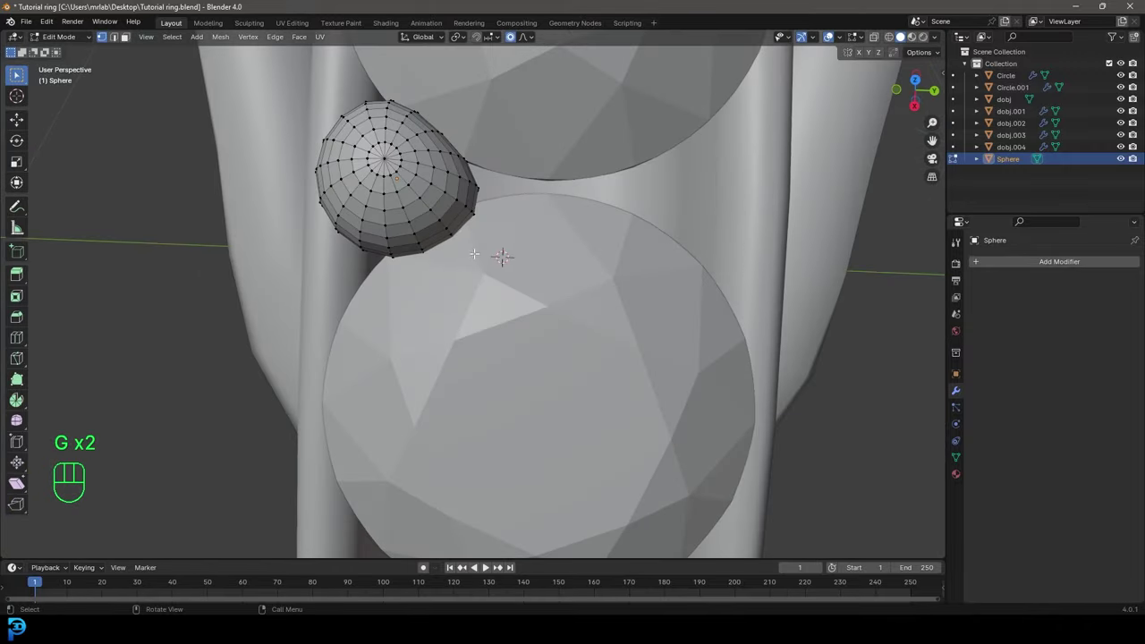
pyautogui.press('g')
pyautogui.click(459, 243)
# - Join the bead to the ring band object so it shares the band's Mirror and Subdivision modifiers
pyautogui.moveTo(459, 242); pyautogui.dragTo(428, 273, button='middle')
pyautogui.press('Tab')
pyautogui.press('g')
pyautogui.rightClick(495, 283)
pyautogui.keyDown('shift'); pyautogui.click(339, 222); pyautogui.keyUp('shift')
pyautogui.hotkey('ctrl', 'j')
pyautogui.moveTo(338, 226); pyautogui.dragTo(490, 261, button='middle')
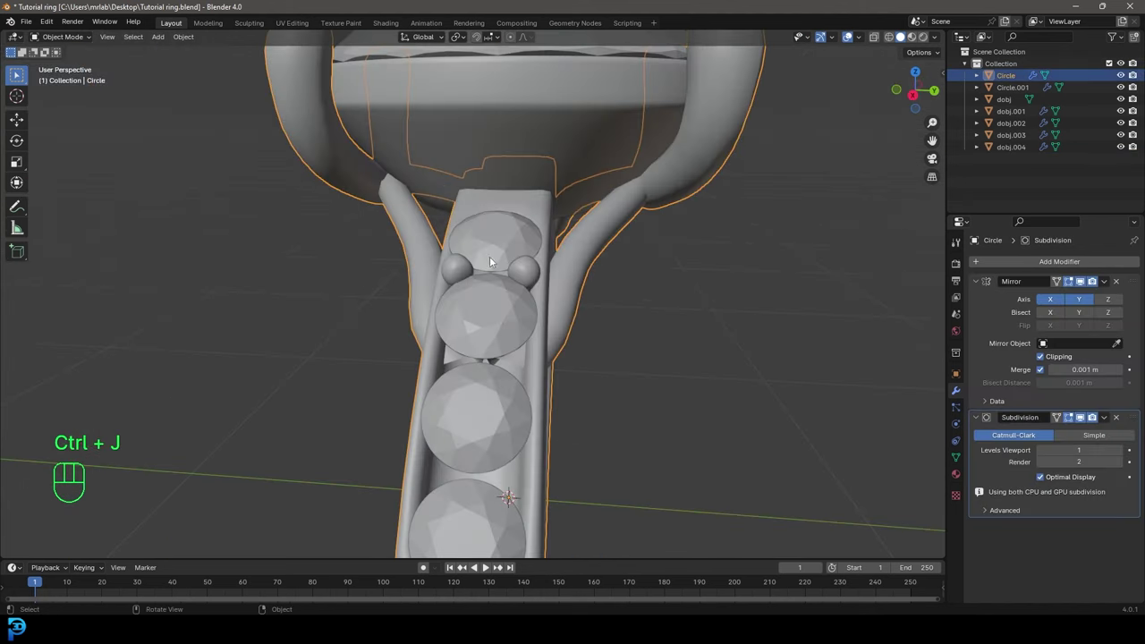
# - Apply Shade Smooth to the joined ring band and beads
pyautogui.scroll(2, 490, 262)
pyautogui.moveTo(420, 241); pyautogui.dragTo(497, 229, button='middle')
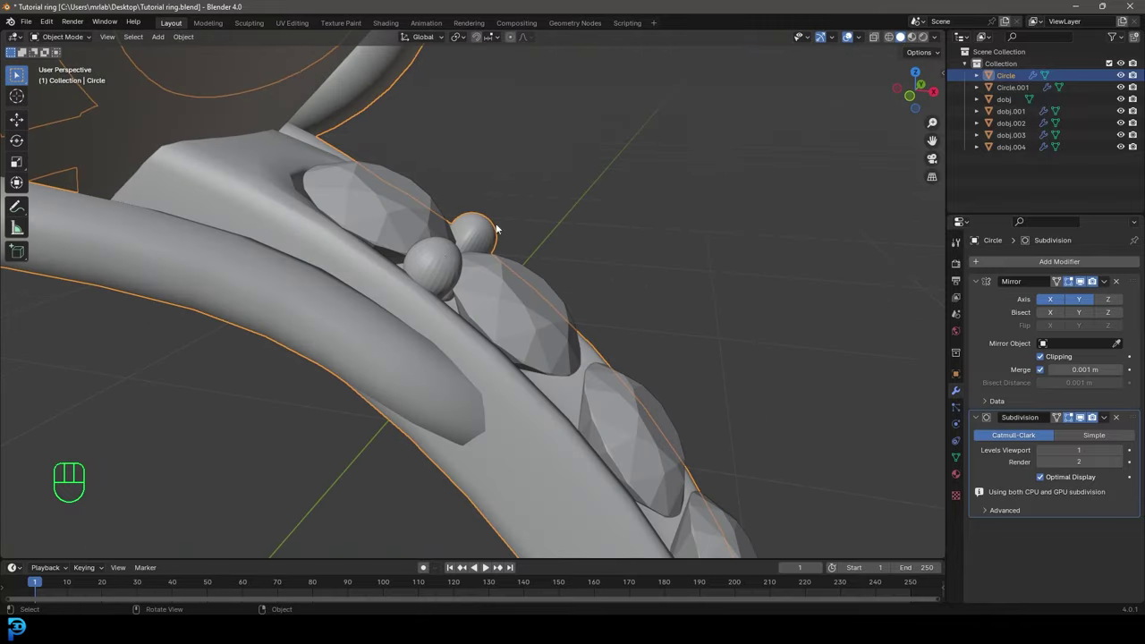
pyautogui.rightClick(412, 250)
pyautogui.click(408, 247)
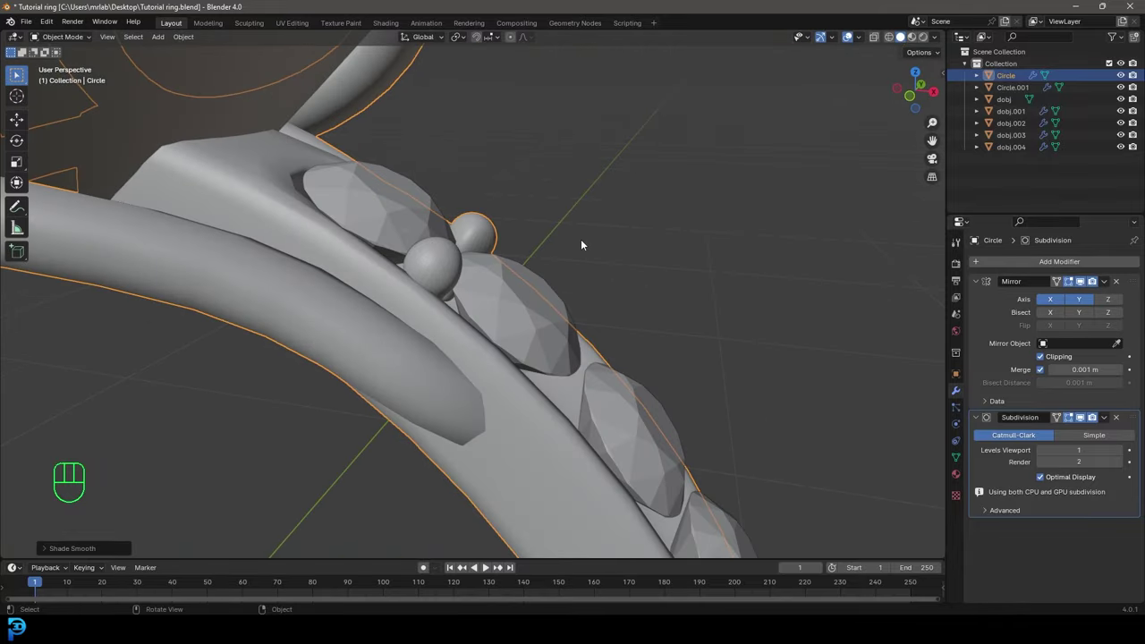
# - Duplicate the linked bead mesh, rotate the copy about 13° and seat it between the second and third small diamonds
pyautogui.press('Tab')
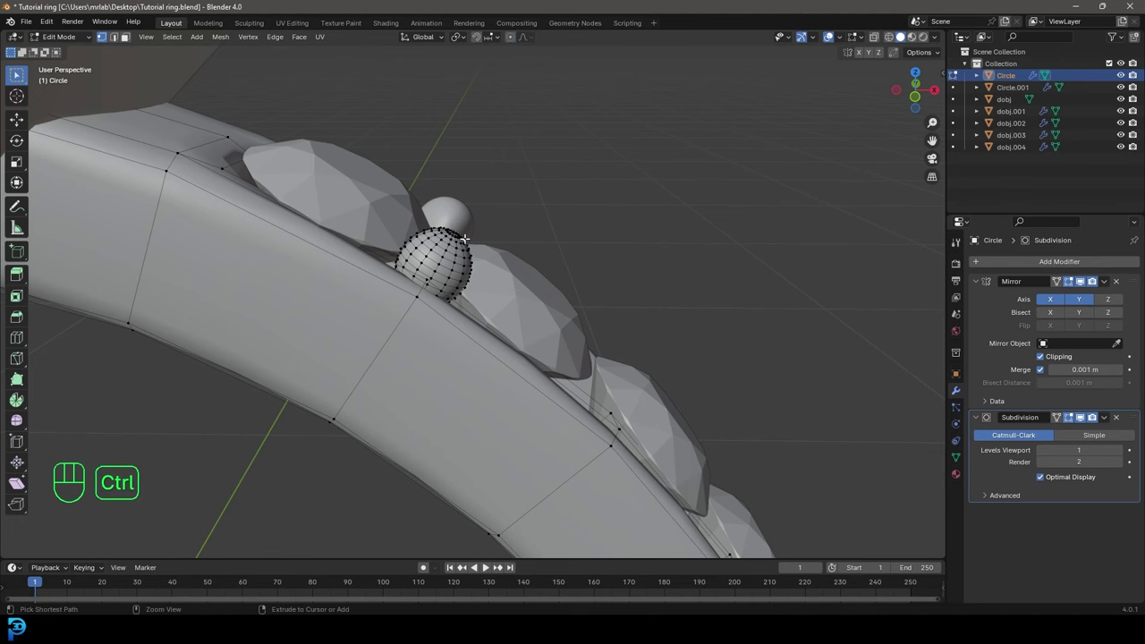
pyautogui.hotkey('ctrl', 'l')
pyautogui.press('g')
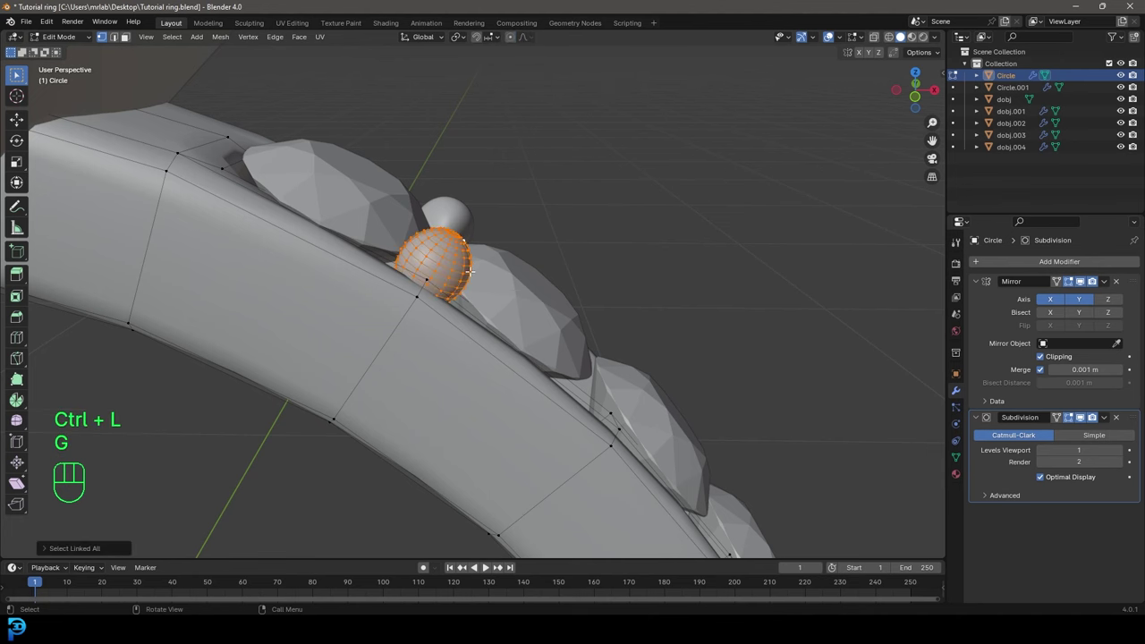
pyautogui.press('KP_1')
pyautogui.scroll(2, 493, 269)
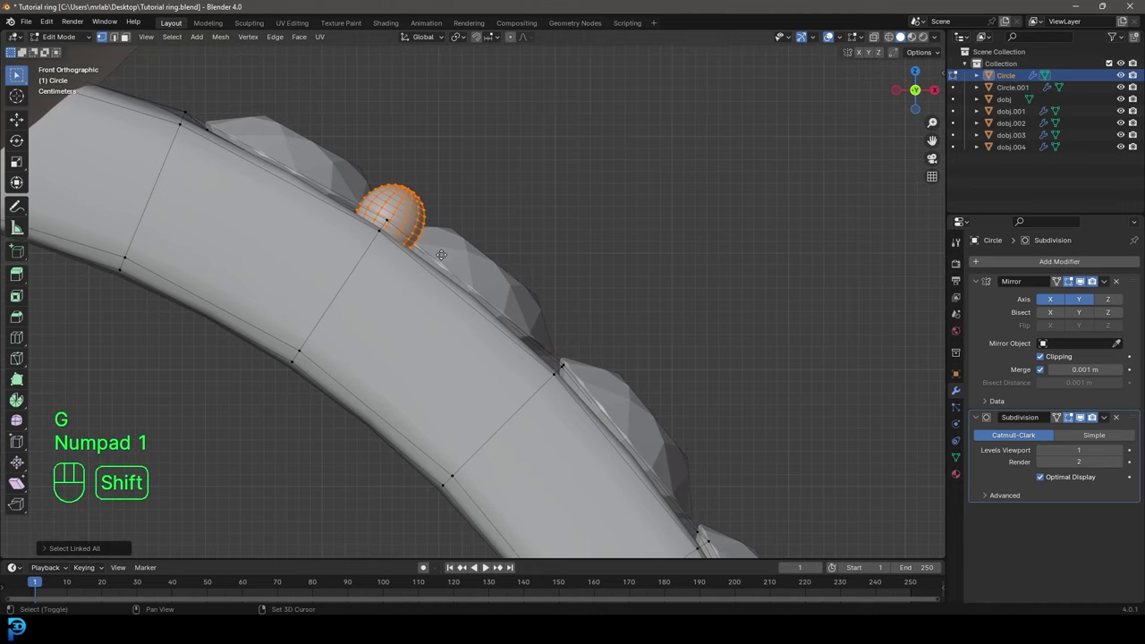
pyautogui.hotkey('shift', 'd')
pyautogui.click(611, 374)
pyautogui.press('r')
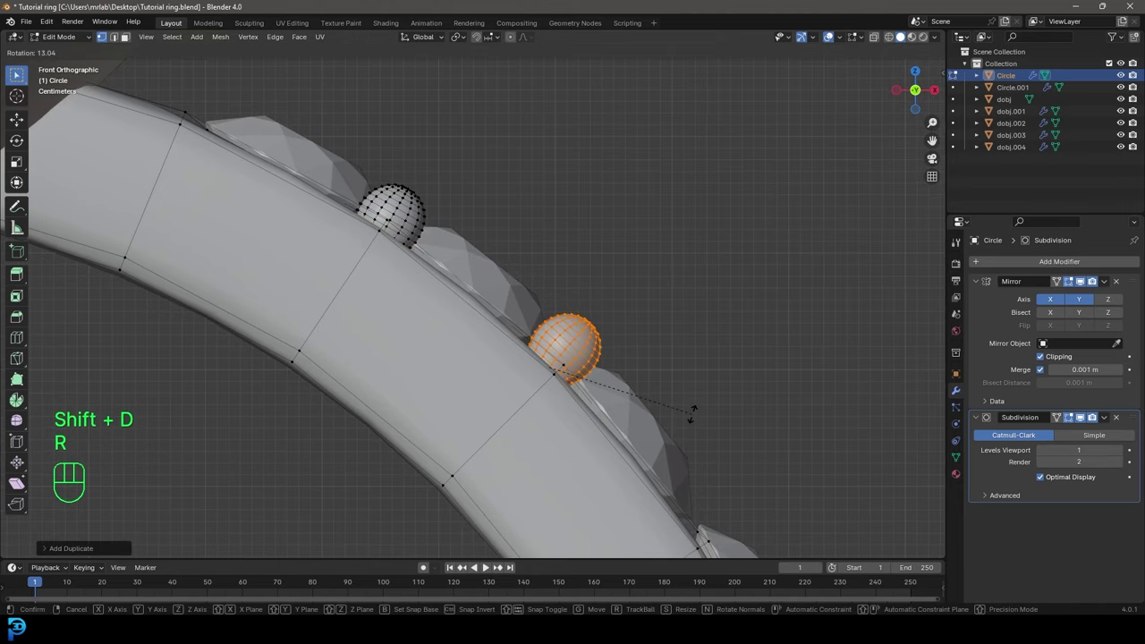
pyautogui.click(691, 414)
pyautogui.press('g')
pyautogui.click(685, 412)
# - Duplicate the second bead between the third and fourth small diamonds and rotate the copy about 12°
pyautogui.keyDown('shift'); pyautogui.moveTo(678, 426); pyautogui.dragTo(563, 243, button='middle'); pyautogui.keyUp('shift')
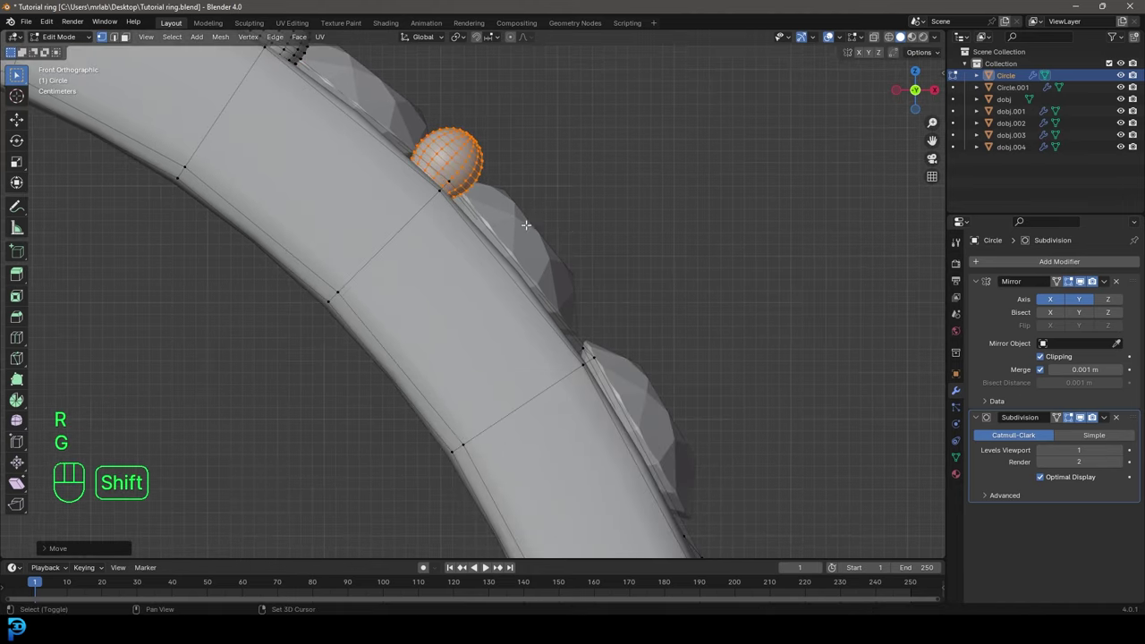
pyautogui.hotkey('shift', 'd')
pyautogui.click(669, 392)
pyautogui.press('r')
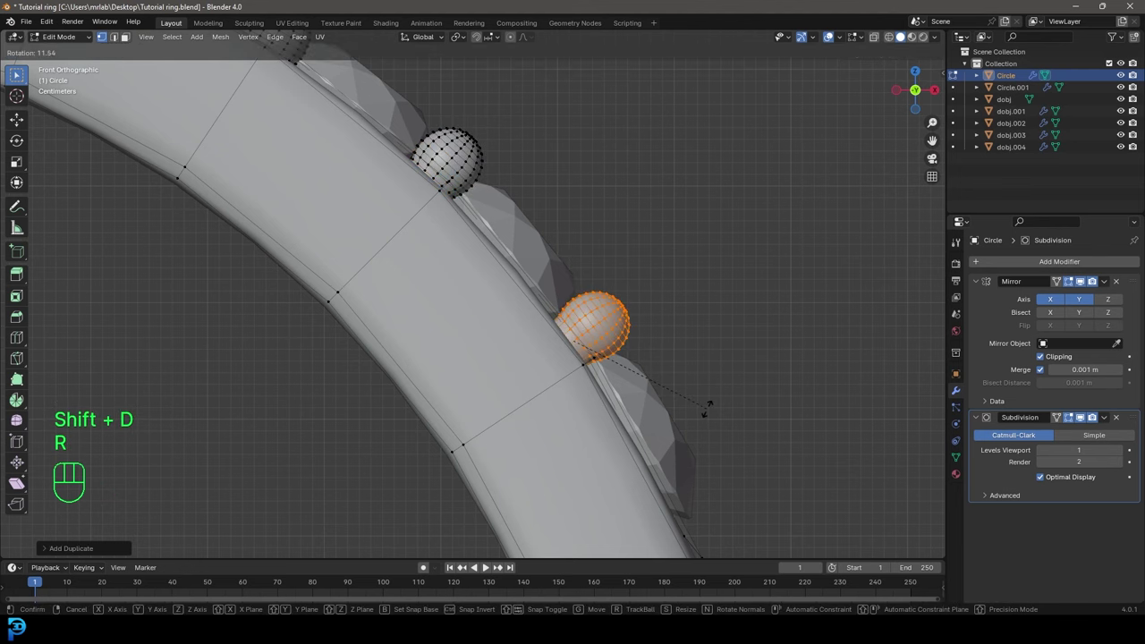
pyautogui.click(707, 409)
# - Duplicate the third bead to just below the fourth small diamond and rotate it along the band's curve
pyautogui.keyDown('shift'); pyautogui.moveTo(706, 409); pyautogui.dragTo(642, 273, button='middle'); pyautogui.keyUp('shift')
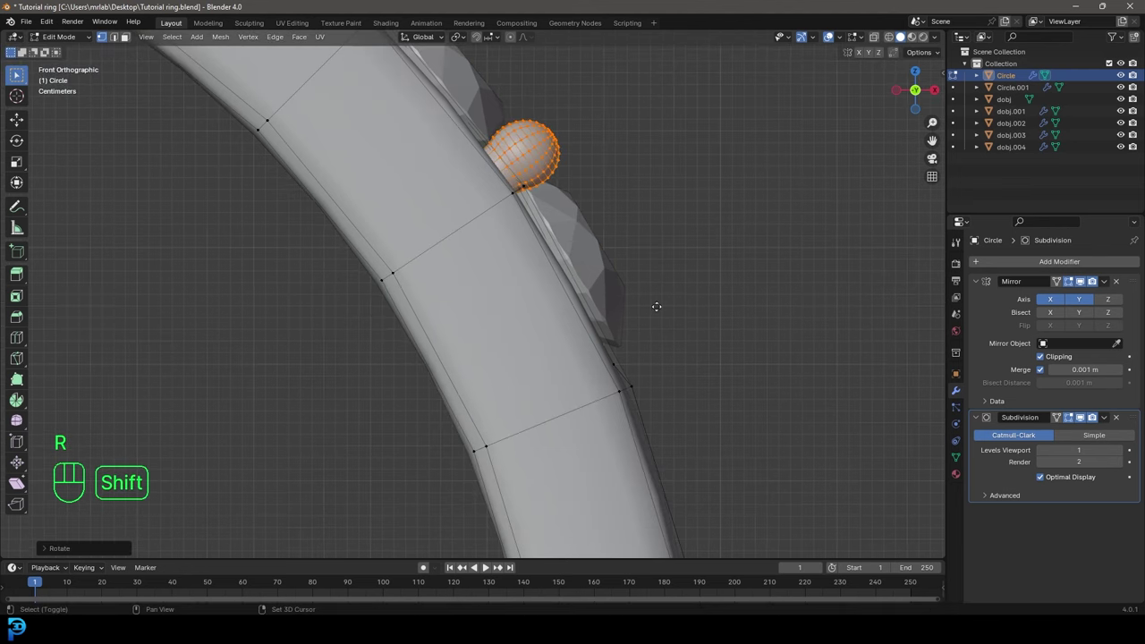
pyautogui.hotkey('shift', 'd')
pyautogui.click(690, 386)
pyautogui.press('r')
pyautogui.click(612, 315)
# - Duplicate a bead above the first small diamond, rotate it to the band's slope and seat it on the band
pyautogui.scroll(-6, 613, 315)
pyautogui.keyDown('shift'); pyautogui.moveTo(562, 288); pyautogui.dragTo(651, 415, button='middle'); pyautogui.keyUp('shift')
pyautogui.scroll(4, 505, 303)
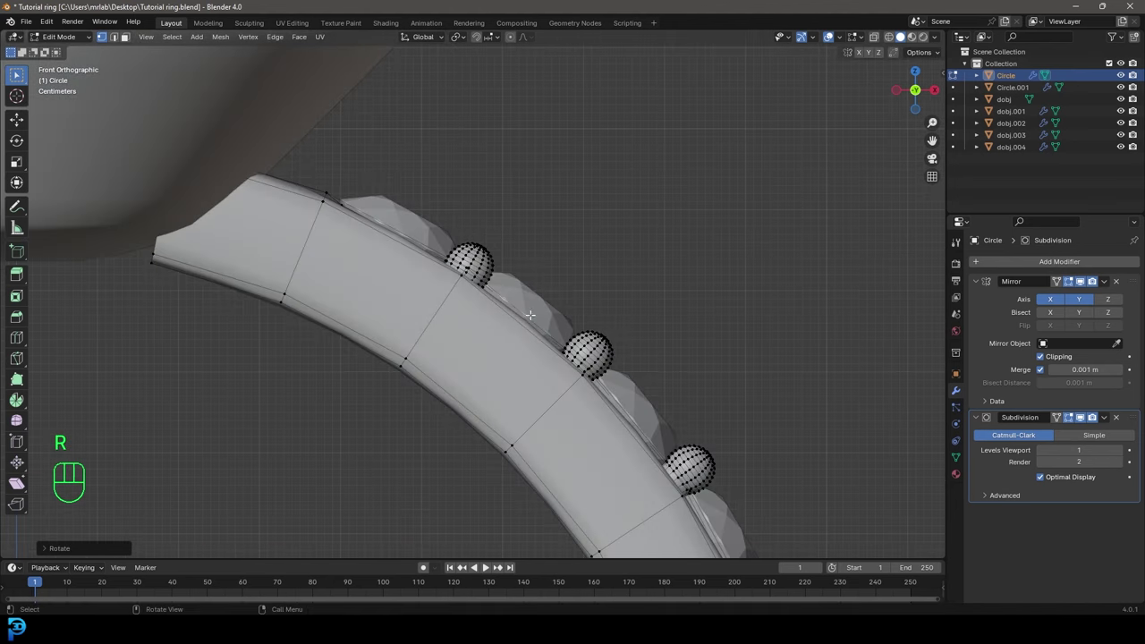
pyautogui.hotkey('shift', 'd')
pyautogui.scroll(2, 457, 186)
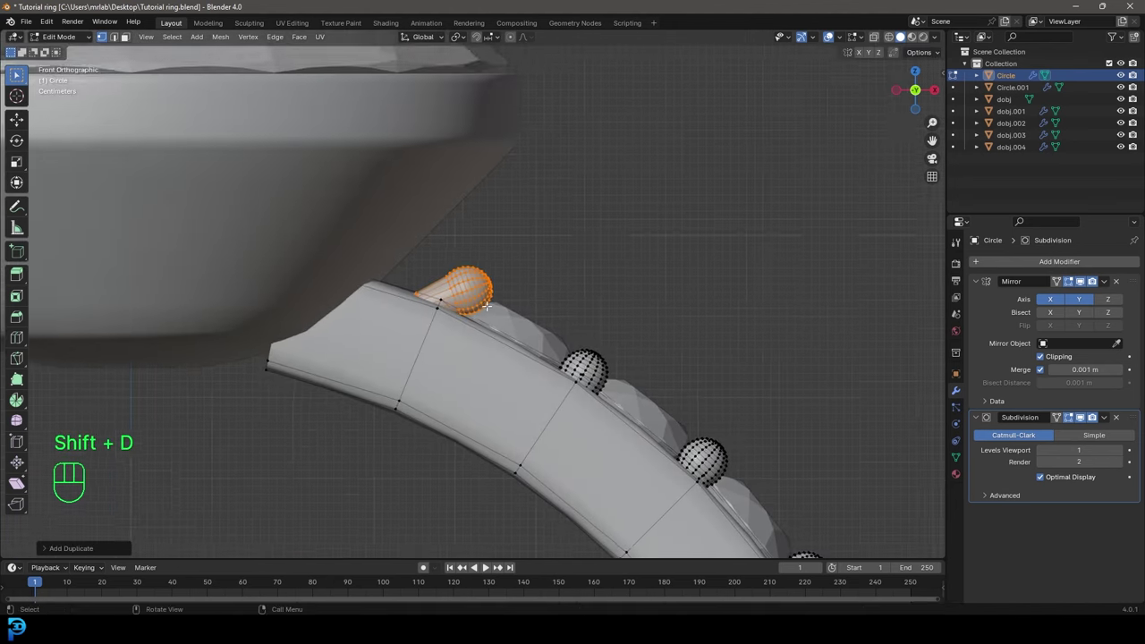
pyautogui.press('r')
pyautogui.press('g')
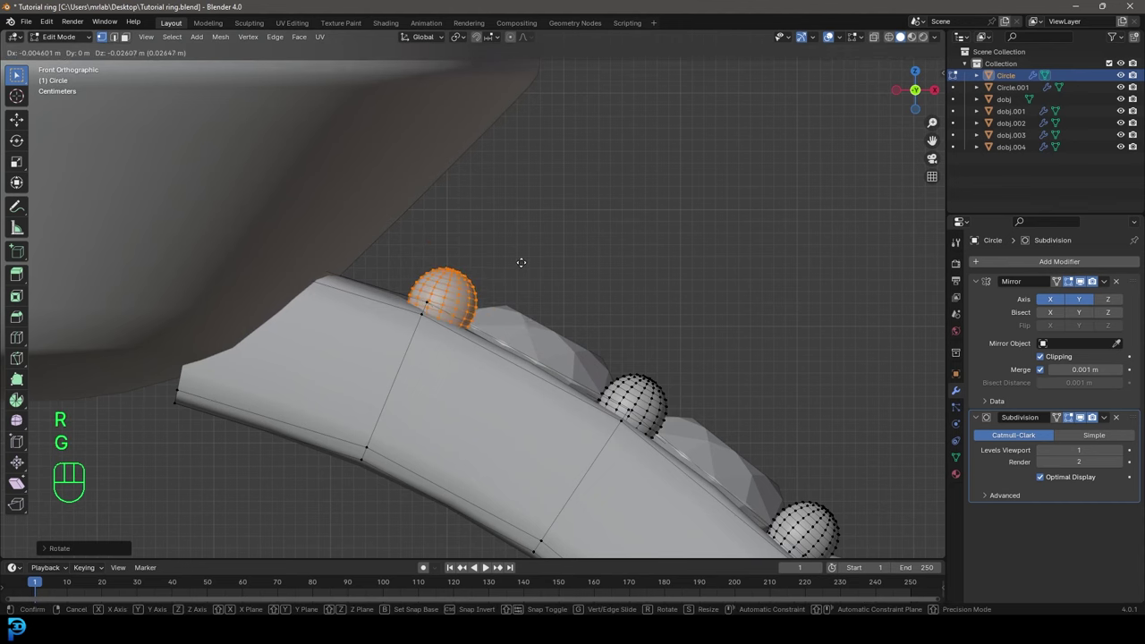
pyautogui.click(524, 259)
pyautogui.moveTo(524, 258); pyautogui.dragTo(484, 334, button='middle')
pyautogui.hotkey('alt', 'a')
# - Select the side vertices of the band's lowest part in wireframe side view and adjust its width with proportional editing
pyautogui.scroll(-3, 505, 316)
pyautogui.press('Tab')
pyautogui.hotkey('alt', 'a')
pyautogui.press('Tab')
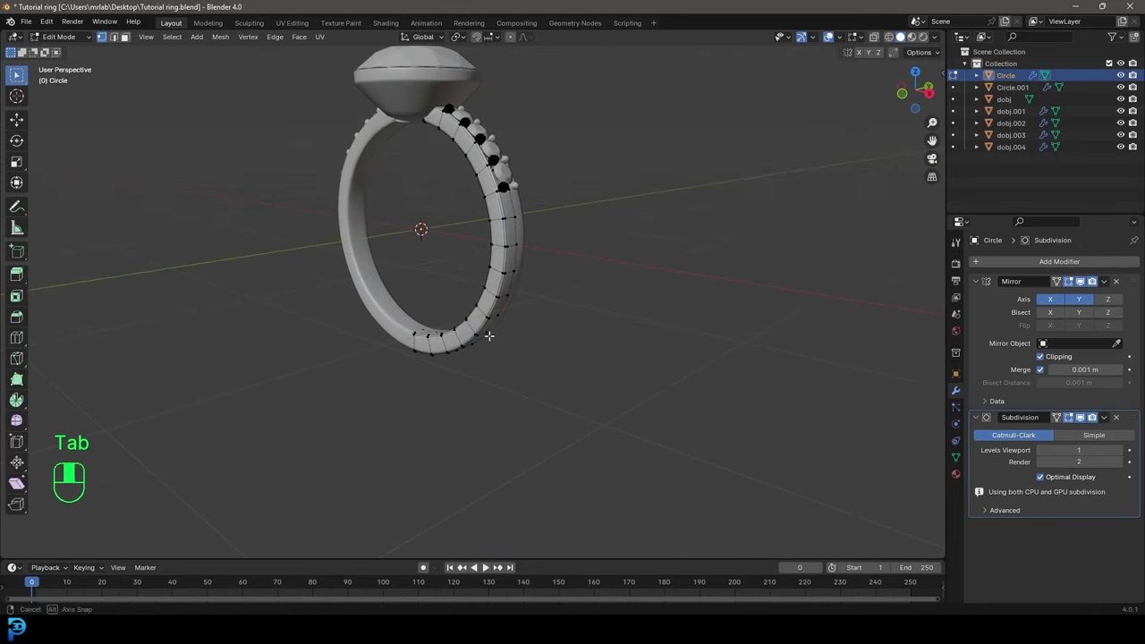
pyautogui.press('KP_3')
pyautogui.press('z')
pyautogui.click(385, 310)
pyautogui.moveTo(404, 477); pyautogui.dragTo(463, 376)
pyautogui.press('g')
pyautogui.click(500, 438)
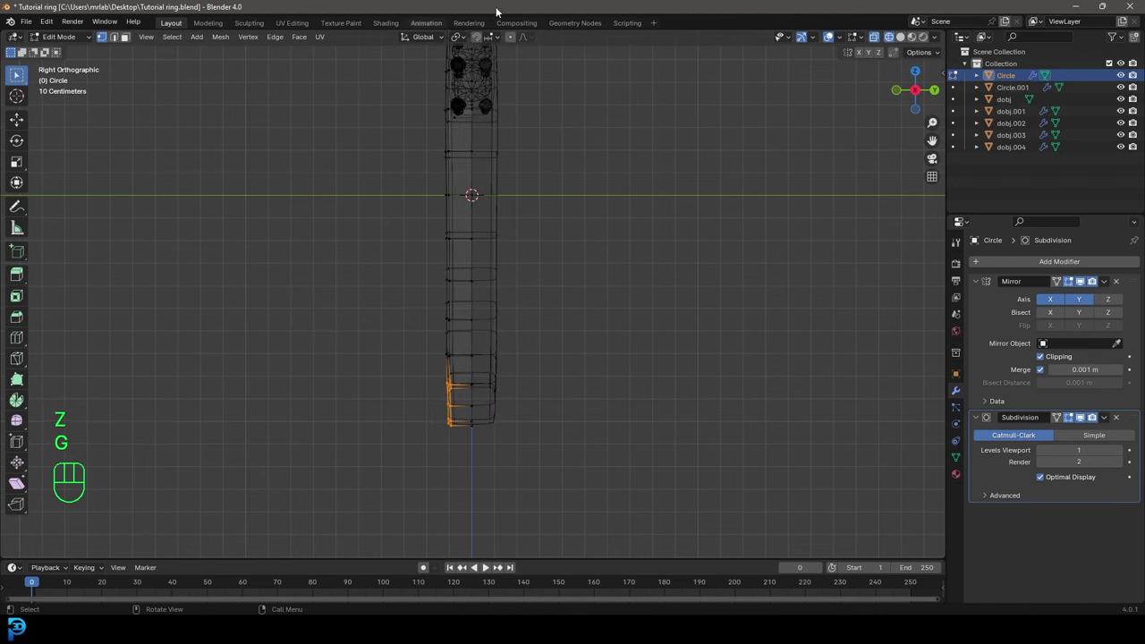
pyautogui.press('g')
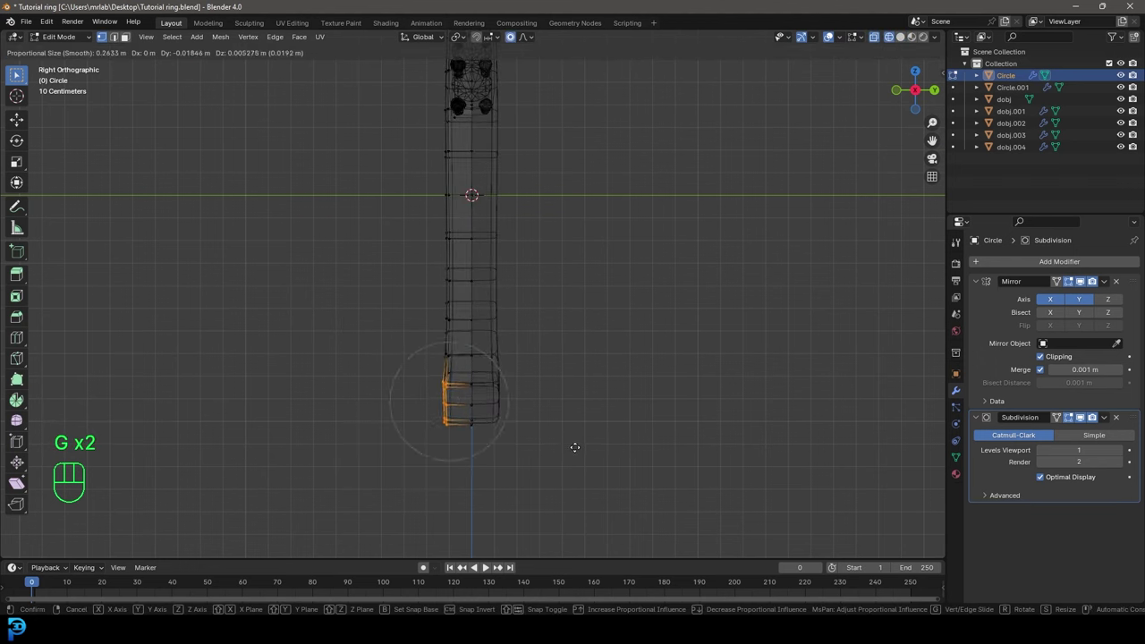
pyautogui.scroll(-7, 575, 447)
pyautogui.click(595, 371)
pyautogui.scroll(-5, 586, 348)
# - Return to Object Mode with solid shading and deselect the ring
pyautogui.press('Tab')
pyautogui.press('z')
pyautogui.click(649, 337)
pyautogui.moveTo(530, 300); pyautogui.dragTo(571, 269, button='middle')
pyautogui.hotkey('alt', 'a')
pyautogui.scroll(4, 508, 377)
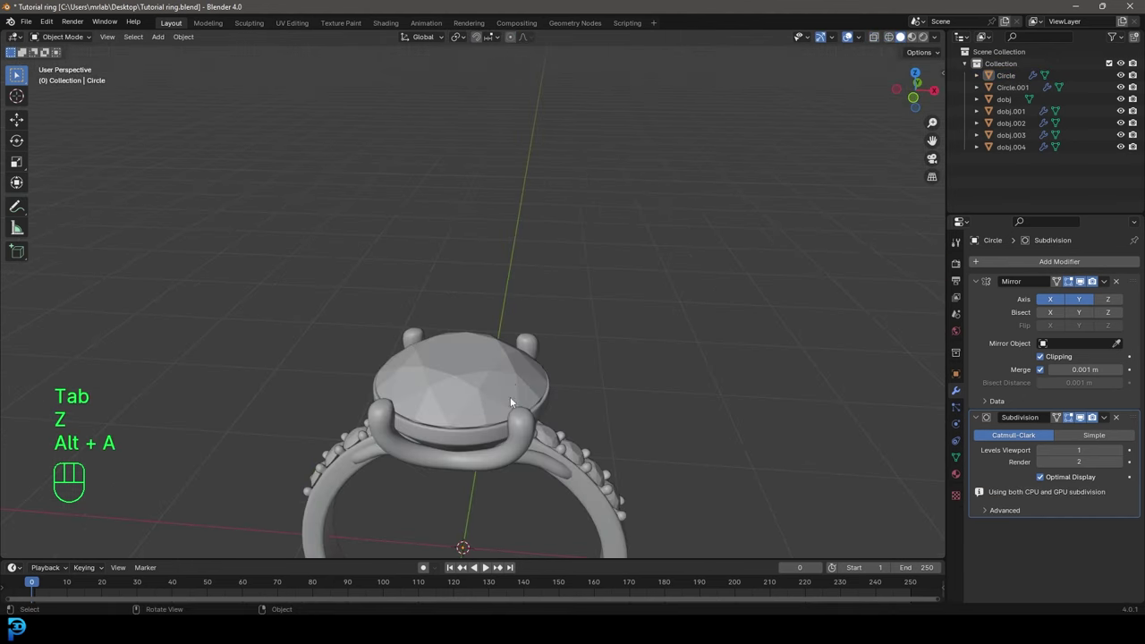
# - Reveal the ring mesh's hidden geometry in Edit Mode and move a vertex on the strand beneath the main diamond with proportional editing
pyautogui.click(523, 450)
pyautogui.press('Tab')
pyautogui.moveTo(523, 450); pyautogui.dragTo(530, 431, button='middle')
pyautogui.scroll(3, 535, 436)
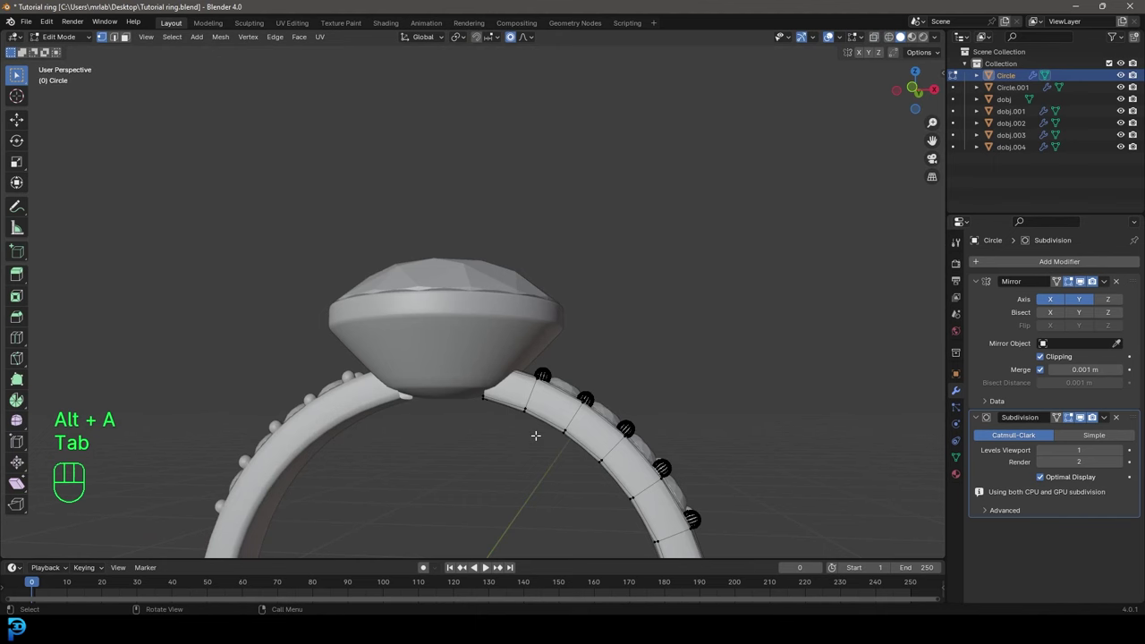
pyautogui.hotkey('alt', 'h')
pyautogui.hotkey('alt', 'a')
pyautogui.scroll(6, 543, 376)
pyautogui.press('g')
pyautogui.scroll(4, 626, 353)
pyautogui.click(620, 352)
pyautogui.scroll(-8, 620, 352)
pyautogui.moveTo(619, 352); pyautogui.dragTo(591, 360, button='middle')
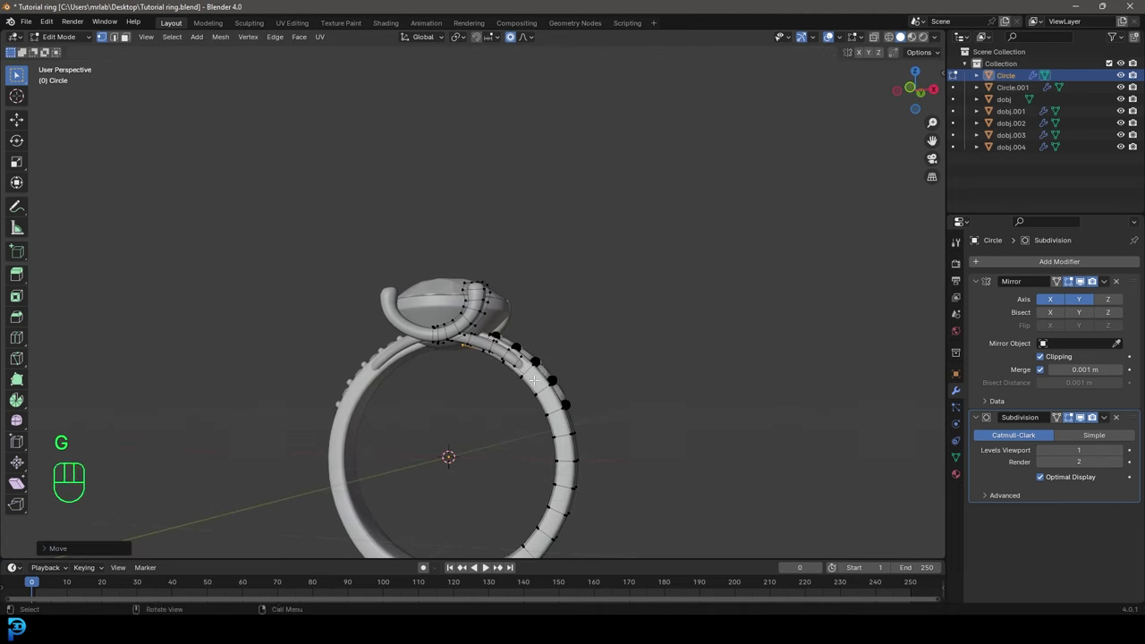
# - Select the whole linked prong piece and adjust its thickness with Shrink/Fatten
pyautogui.scroll(5, 536, 367)
pyautogui.press('KP_1')
pyautogui.keyDown('shift'); pyautogui.moveTo(500, 427); pyautogui.dragTo(488, 367, button='middle'); pyautogui.keyUp('shift')
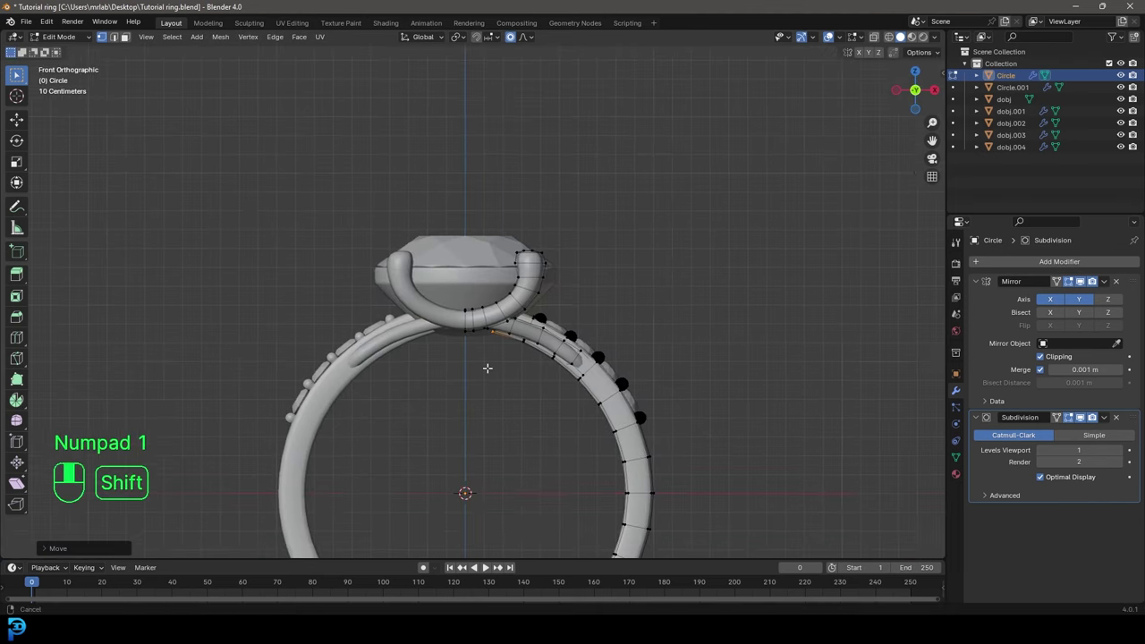
pyautogui.scroll(4, 489, 368)
pyautogui.hotkey('alt', 'a')
pyautogui.hotkey('ctrl', 'l')
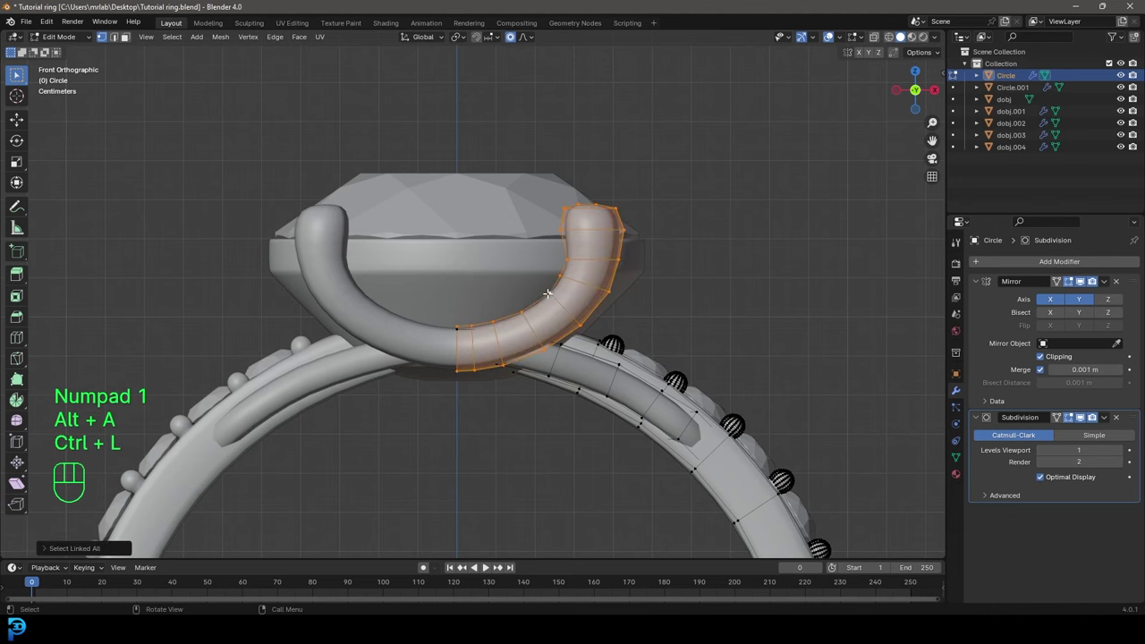
pyautogui.hotkey('alt', 's')
pyautogui.click(766, 366)
# - Move the edge loop at the prong's lowest point slightly along Y with proportional editing
pyautogui.moveTo(698, 335); pyautogui.dragTo(555, 276, button='middle')
pyautogui.keyDown('shift'); pyautogui.moveTo(430, 246); pyautogui.dragTo(336, 332, button='middle'); pyautogui.keyUp('shift')
pyautogui.hotkey('alt', 'a')
pyautogui.press('g')
pyautogui.press('y')
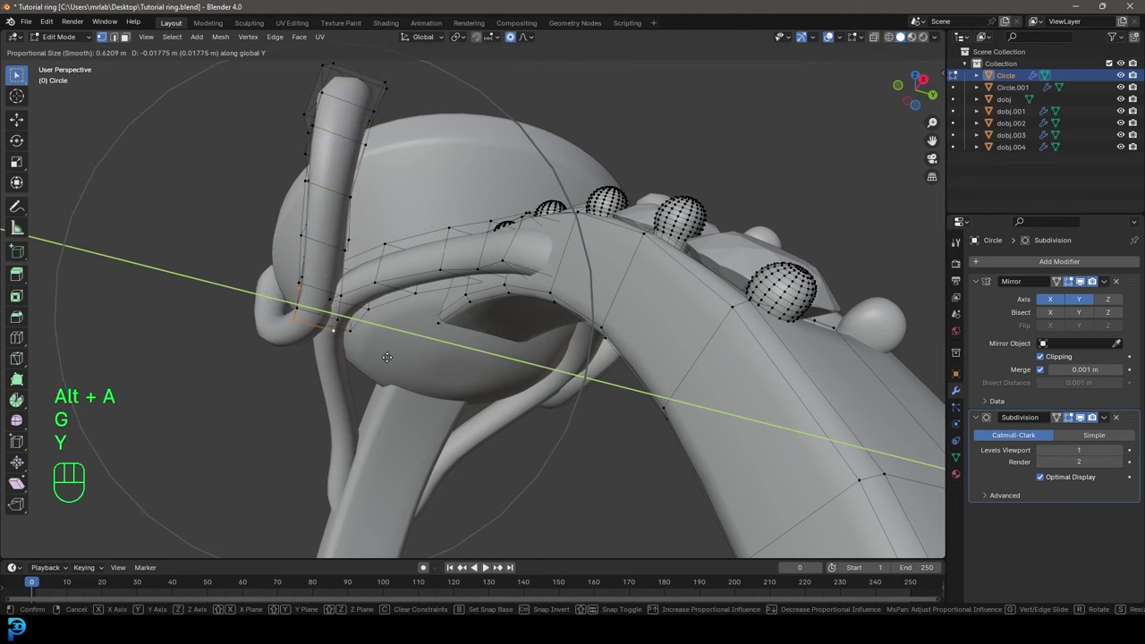
pyautogui.click(387, 356)
# - Check the reshaped prongs, clear the selection in Object Mode and save the ring file
pyautogui.press('Tab')
pyautogui.moveTo(472, 284); pyautogui.dragTo(844, 491, button='middle')
pyautogui.hotkey('alt', 'a')
pyautogui.scroll(-3, 519, 330)
pyautogui.press('KP_1')
pyautogui.press('Tab')
pyautogui.hotkey('alt', 'a')
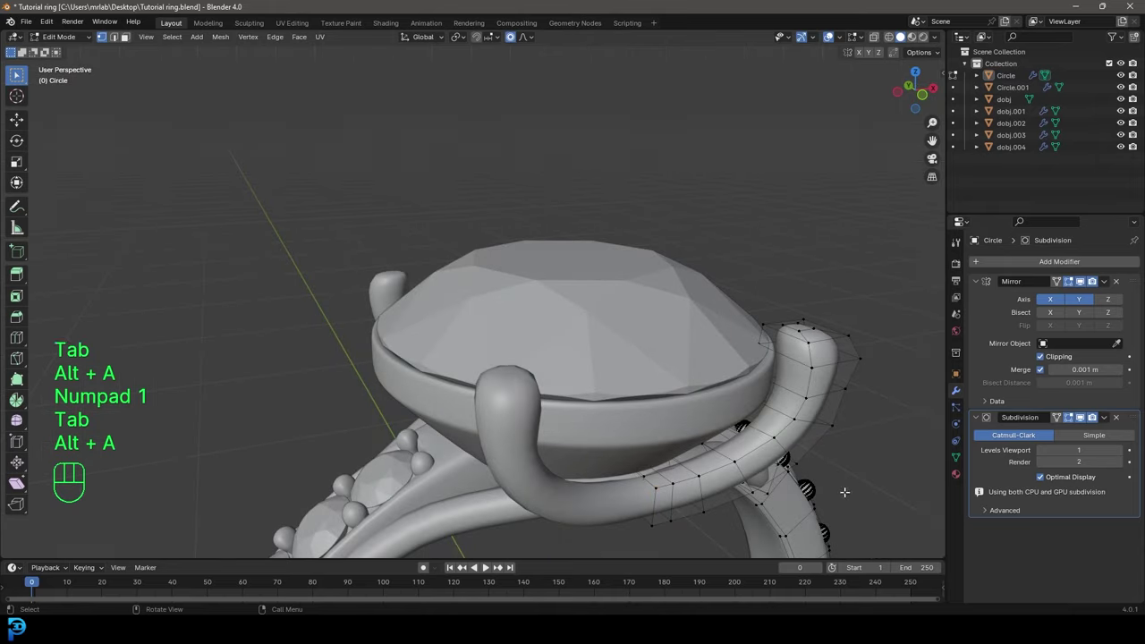
pyautogui.hotkey('ctrl', 's')
pyautogui.hotkey('ctrl', 's')
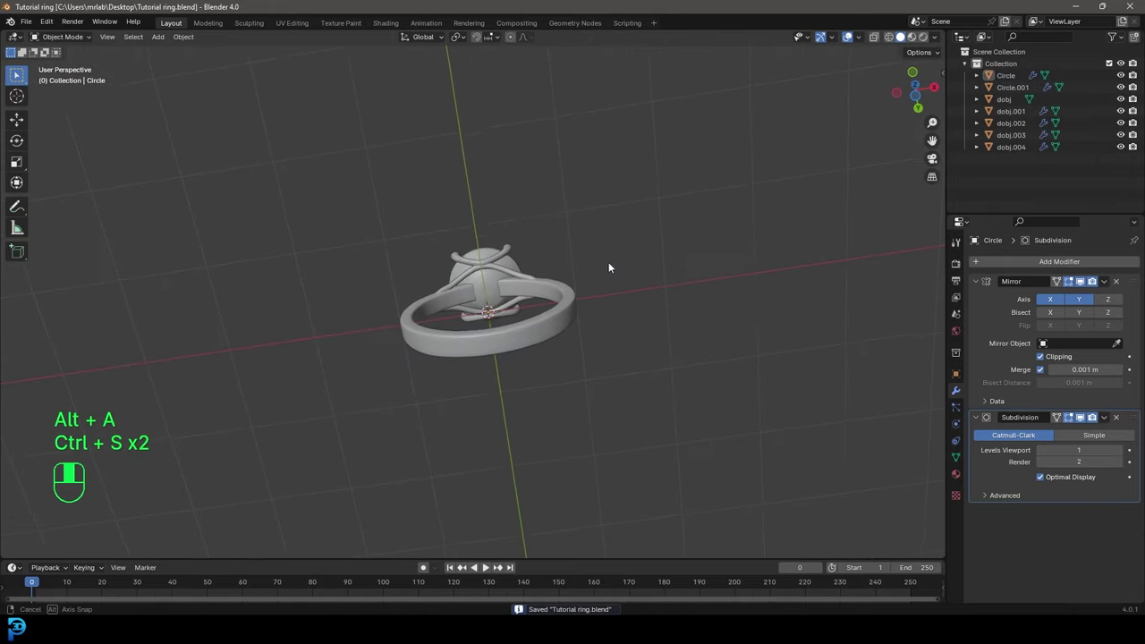
# - Add a cube-shaped empty at the ring's center
pyautogui.moveTo(608, 262); pyautogui.dragTo(619, 394, button='middle')
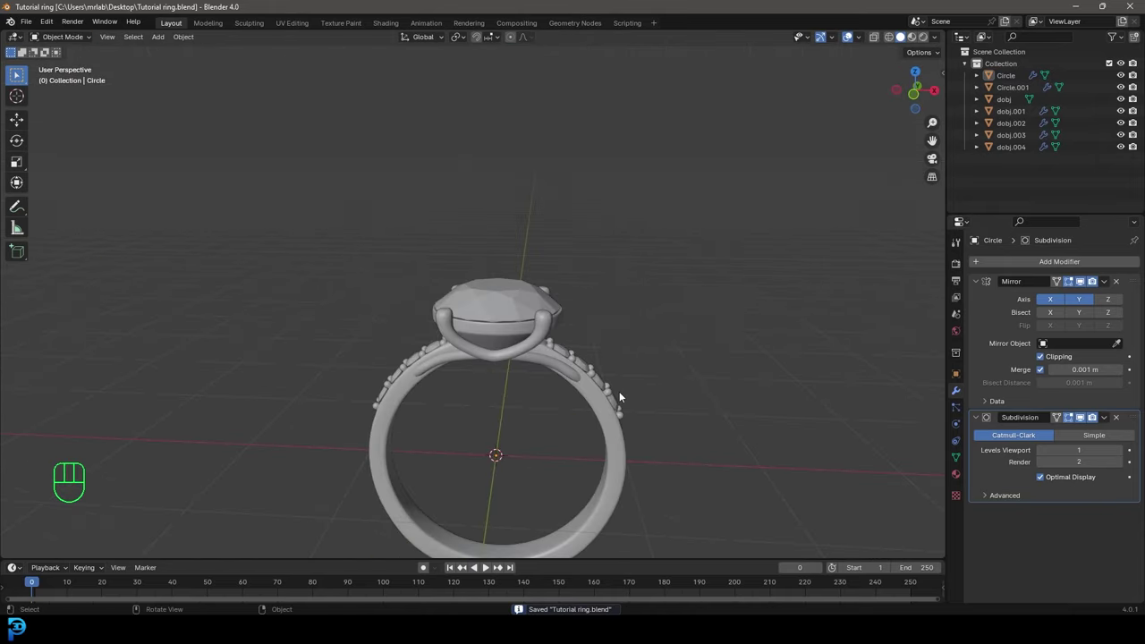
pyautogui.hotkey('shift', 'a')
pyautogui.moveTo(619, 396)
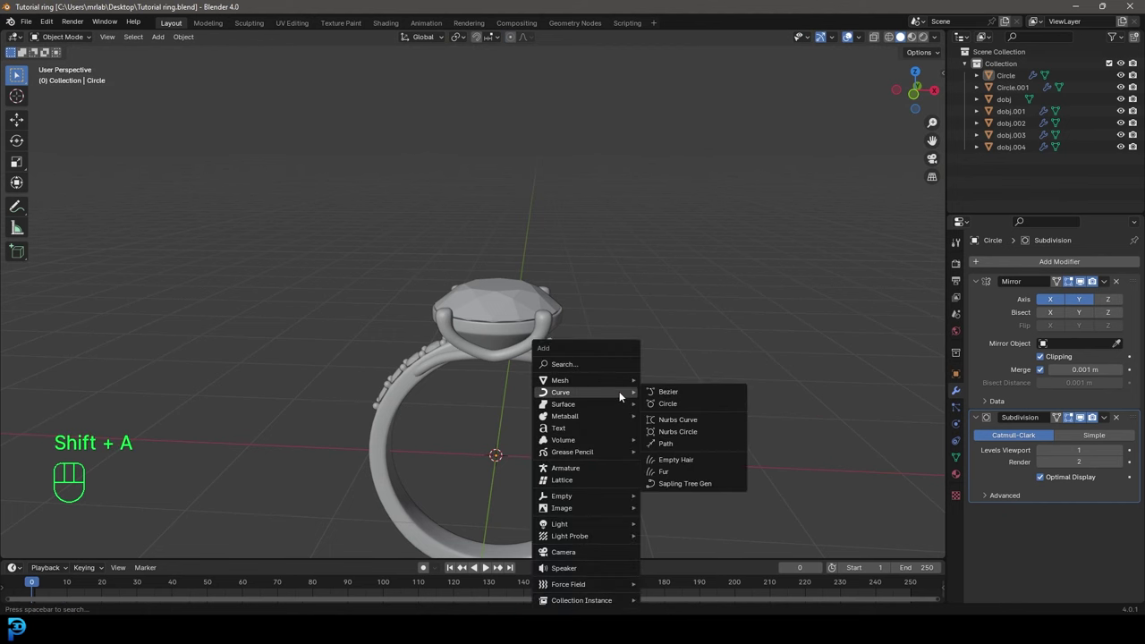
pyautogui.moveTo(610, 496)
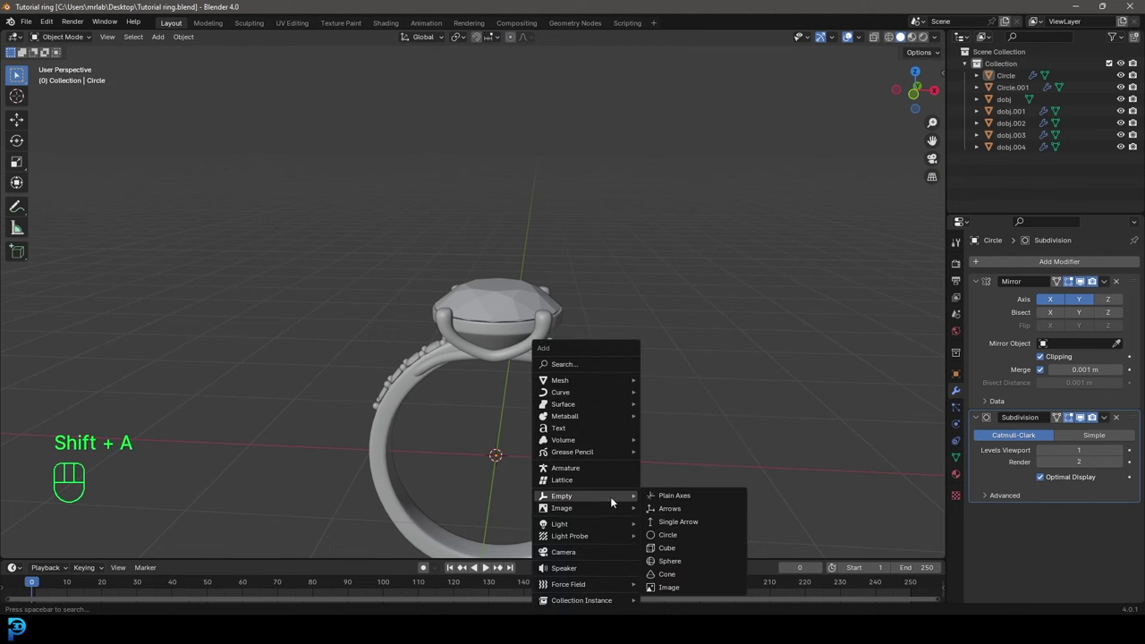
pyautogui.click(663, 550)
pyautogui.scroll(-3, 562, 307)
pyautogui.moveTo(577, 342); pyautogui.dragTo(444, 267, button='middle')
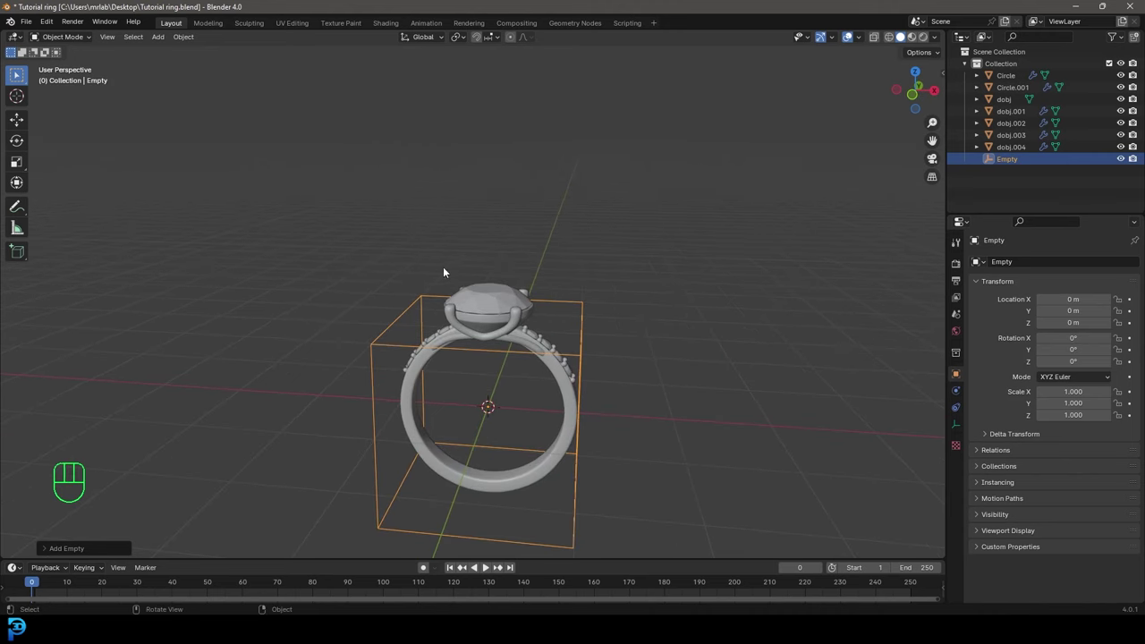
# - Parent all ring parts and diamonds to the cube empty with Object (Keep Transform)
pyautogui.press('a')
pyautogui.scroll(-3, 370, 229)
pyautogui.moveTo(370, 229); pyautogui.dragTo(653, 185, button='middle')
pyautogui.scroll(5, 596, 426)
pyautogui.keyDown('shift'); pyautogui.click(575, 211); pyautogui.keyUp('shift')
pyautogui.keyDown('shift'); pyautogui.click(574, 211); pyautogui.keyUp('shift')
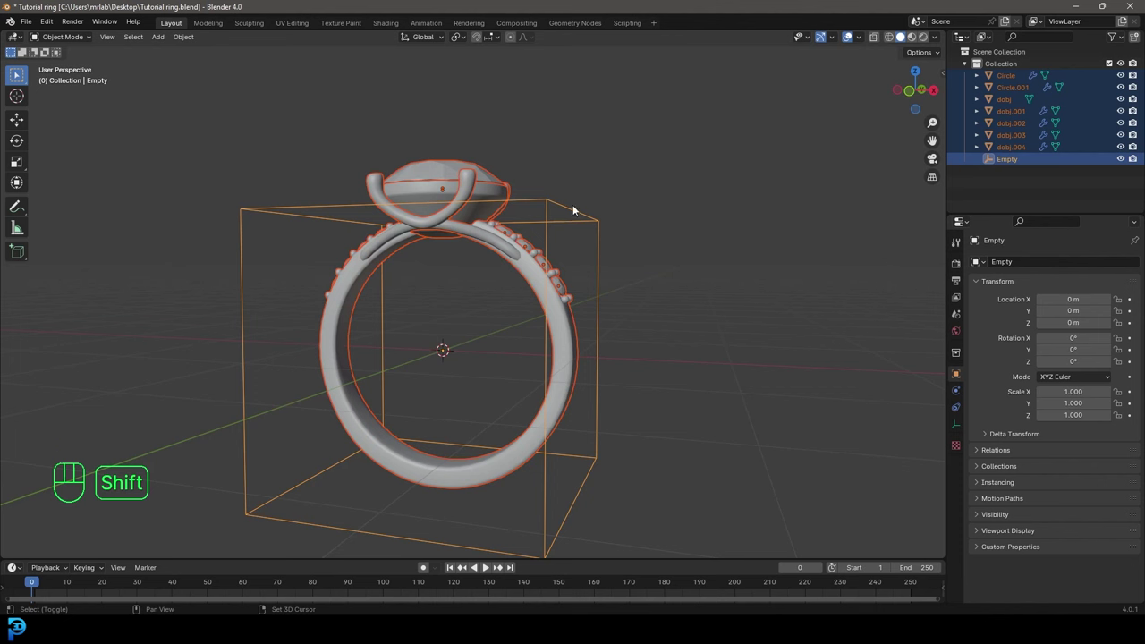
pyautogui.hotkey('ctrl', 'p')
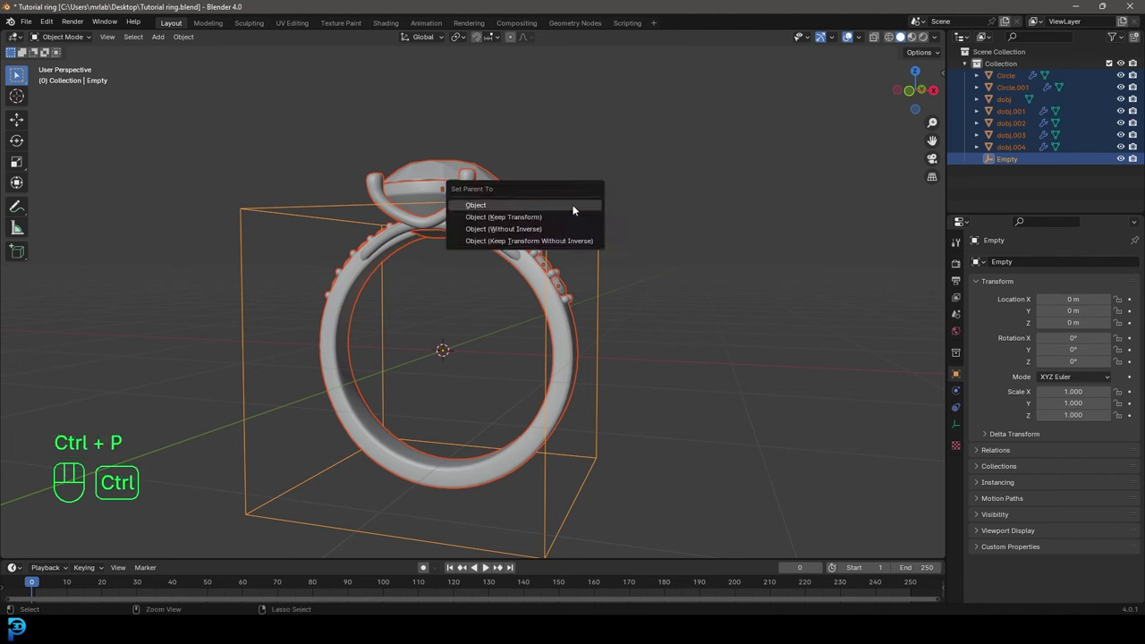
pyautogui.click(517, 217)
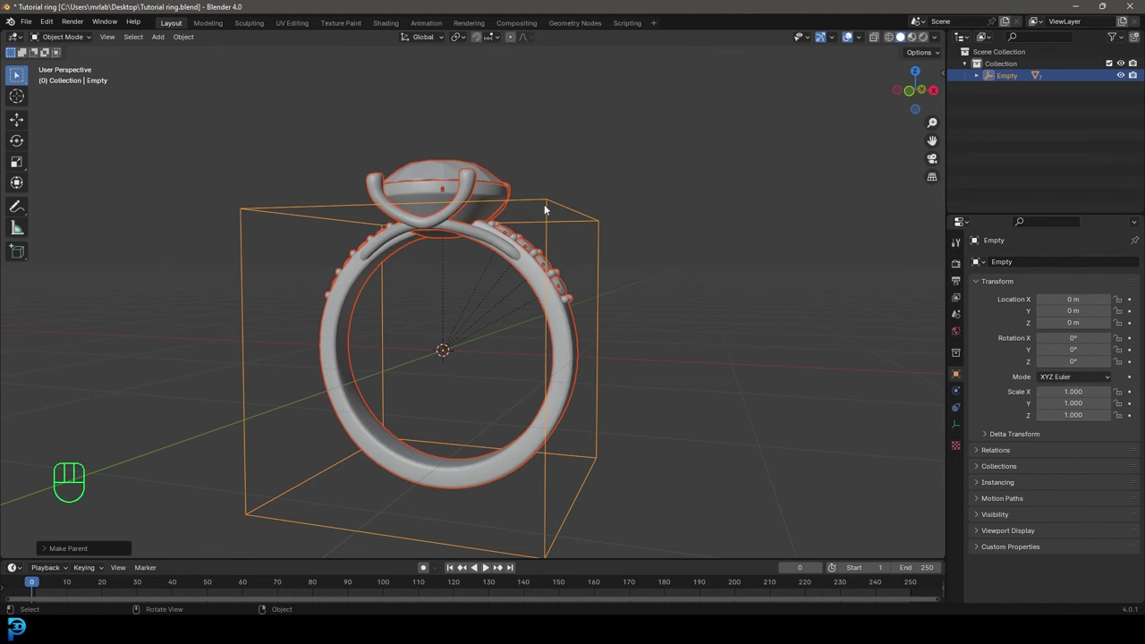
# - Select only the empty and trackball-rotate it in front view to about 60°, -10.5°, 18°, tilting the diamond toward the viewer
pyautogui.click(547, 202)
pyautogui.press('KP_1')
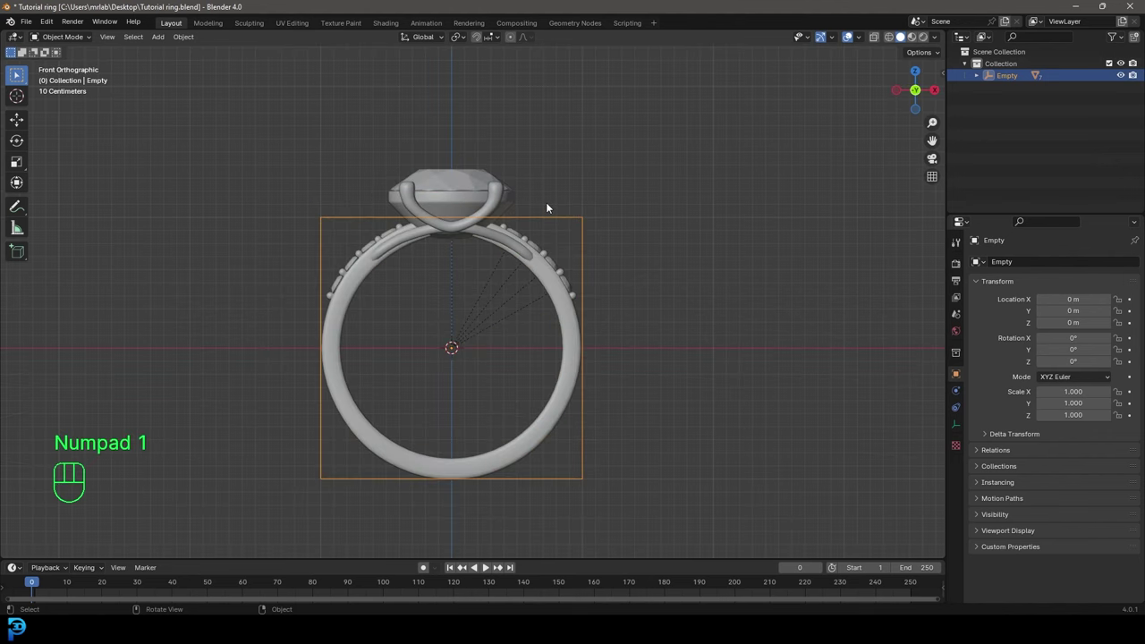
pyautogui.press('r')
pyautogui.press('r')
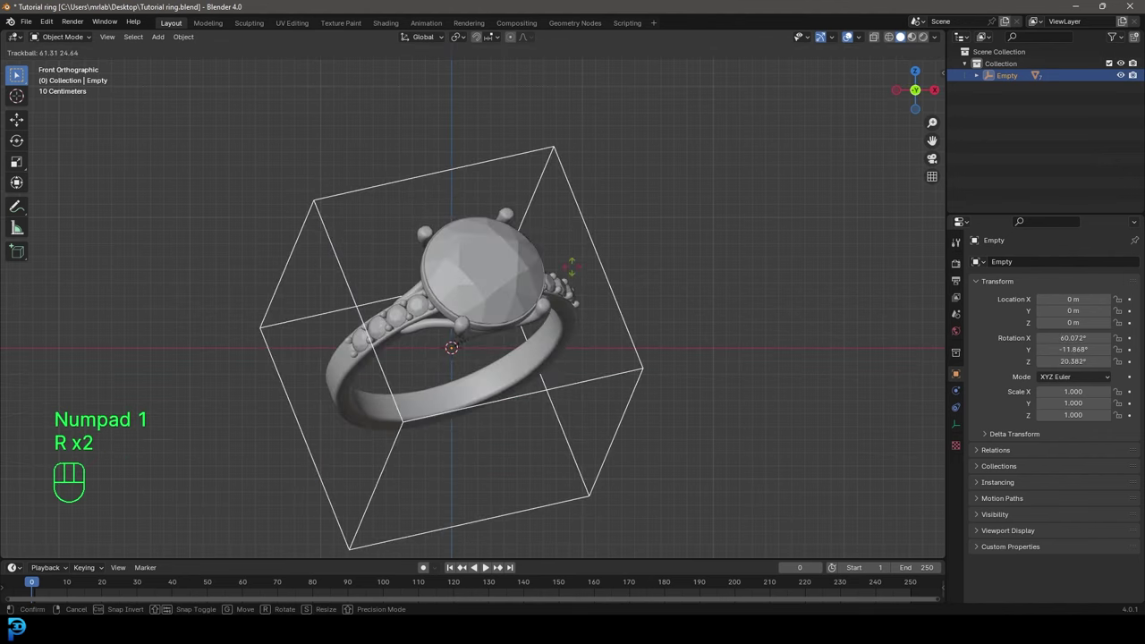
pyautogui.click(569, 266)
pyautogui.press('g')
pyautogui.rightClick(598, 275)
pyautogui.scroll(-3, 596, 285)
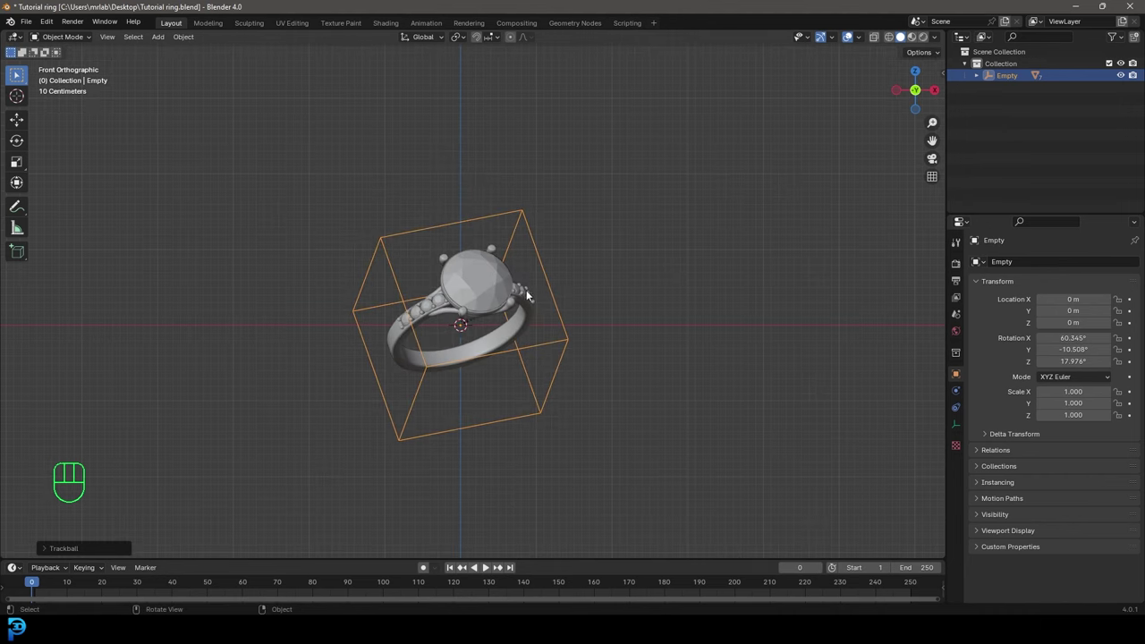
# - Add a camera facing the ring and move it back along Y to about -5.8 m
pyautogui.hotkey('shift', 'a')
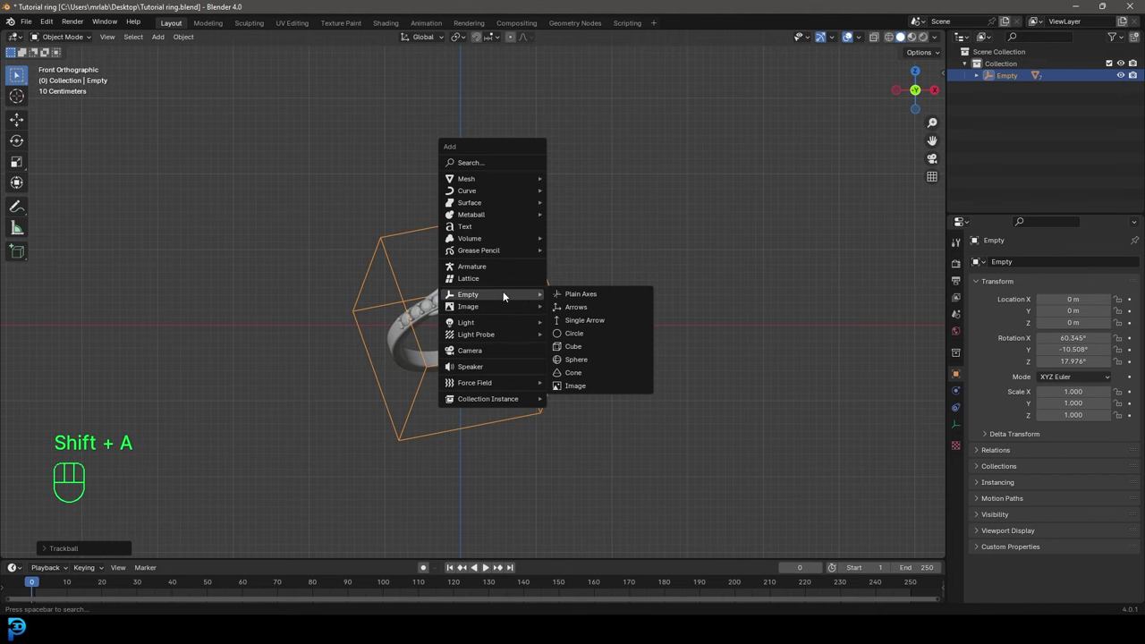
pyautogui.click(502, 353)
pyautogui.moveTo(502, 352); pyautogui.dragTo(524, 316, button='middle')
pyautogui.press('y')
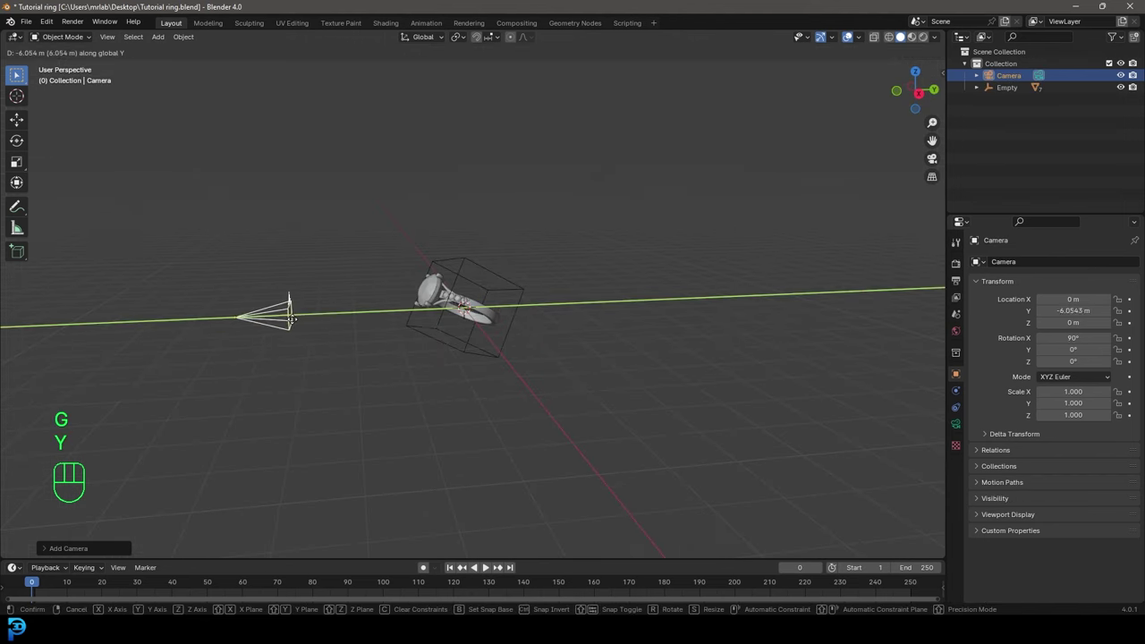
pyautogui.click(303, 319)
# - Look through the camera and move it to about X 0.03, Y -5.43, Z 0.35 m to frame the ring
pyautogui.press('KP_0')
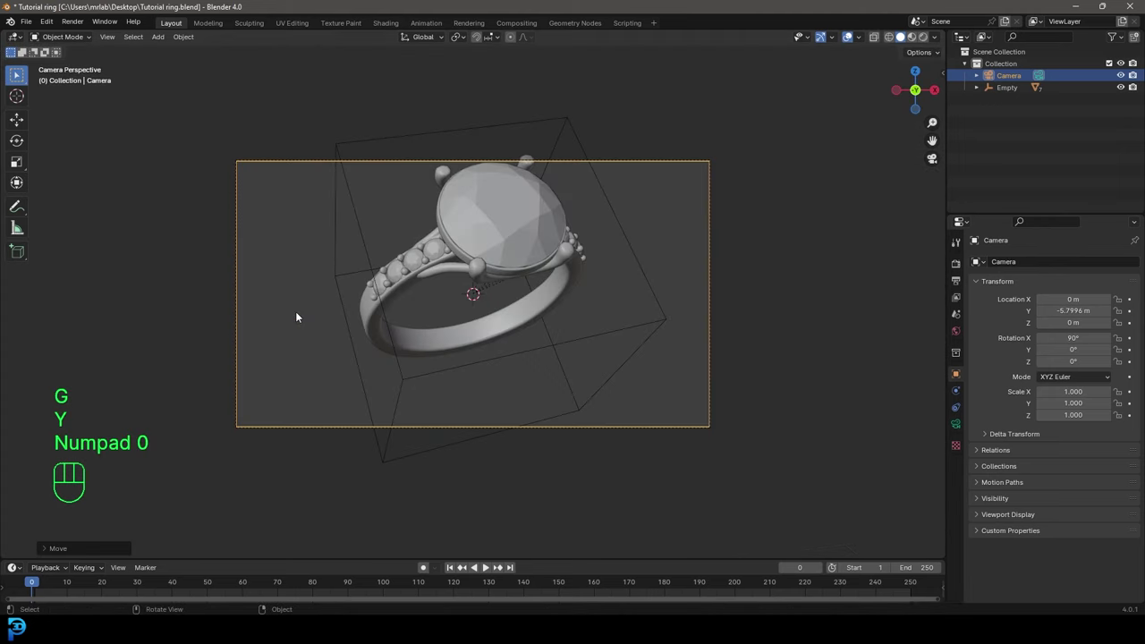
pyautogui.press('g')
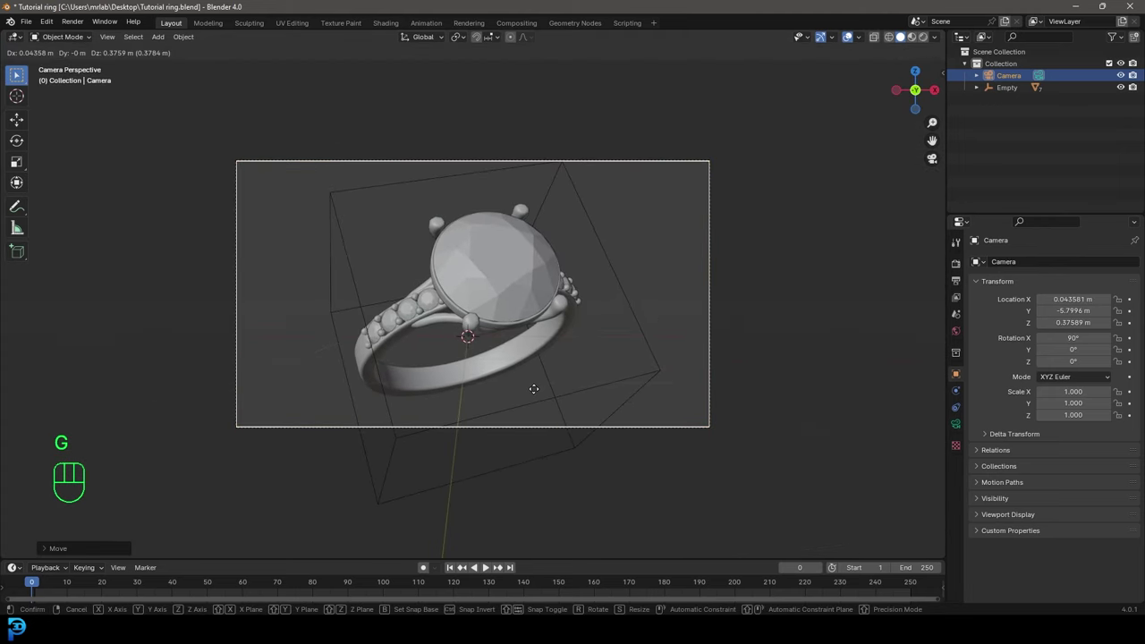
pyautogui.press('g')
pyautogui.click(537, 362)
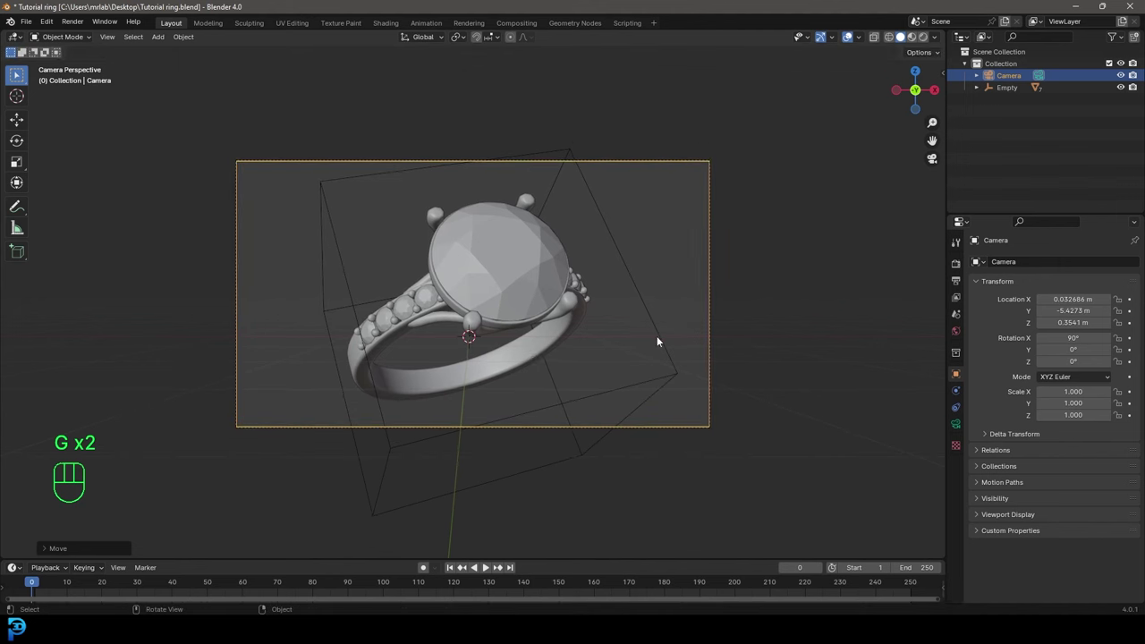
# - Rotate the empty to about 55.3°, 6.5°, -7.8° to pose the ring within the camera frame, and save the file
pyautogui.click(660, 340)
pyautogui.press('r')
pyautogui.press('r')
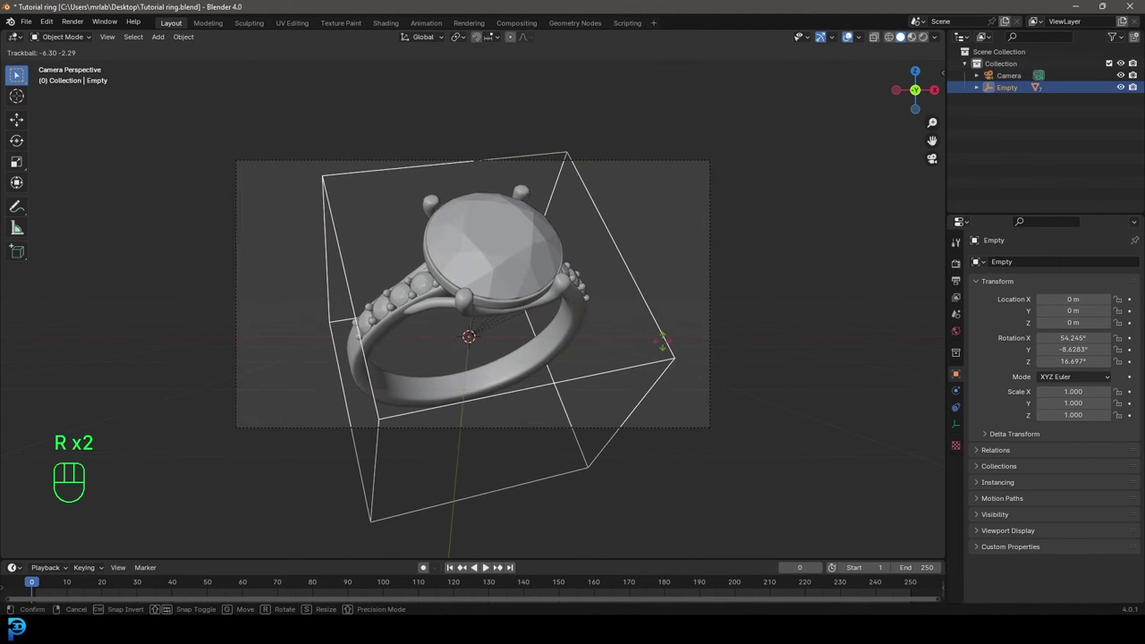
pyautogui.click(664, 346)
pyautogui.press('r')
pyautogui.press('r')
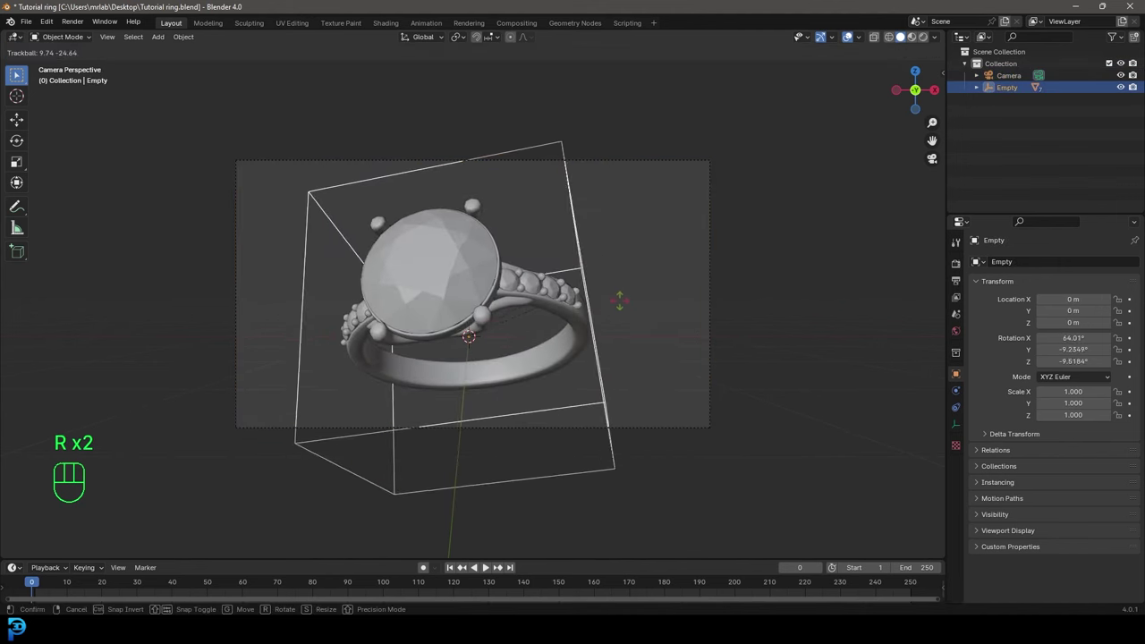
pyautogui.press('r')
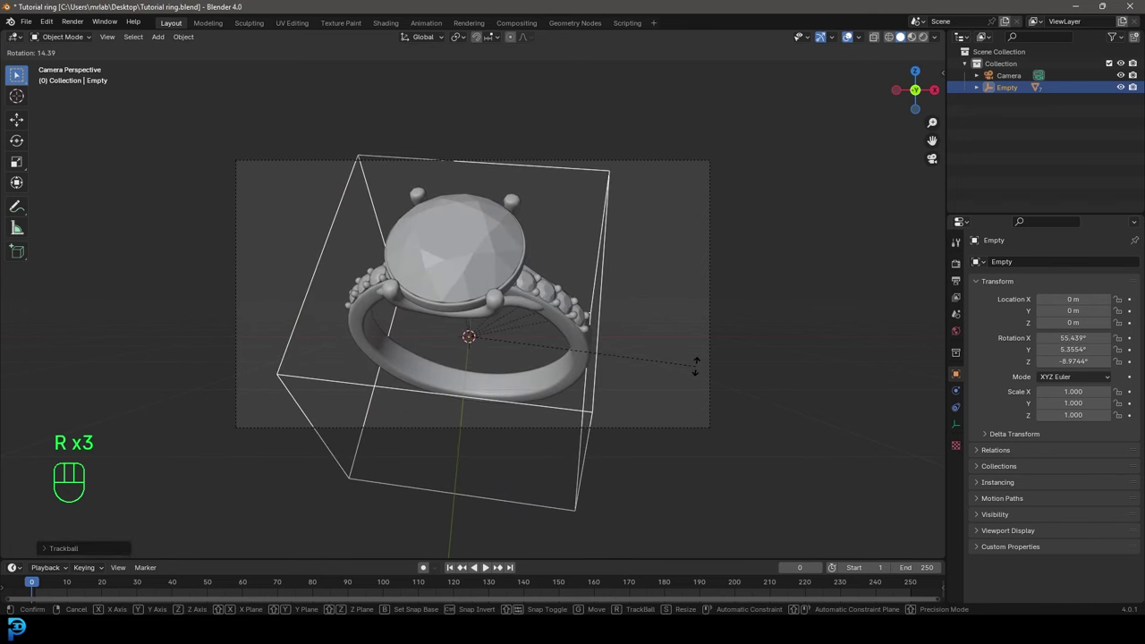
pyautogui.click(698, 367)
pyautogui.press('r')
pyautogui.press('r')
pyautogui.click(698, 371)
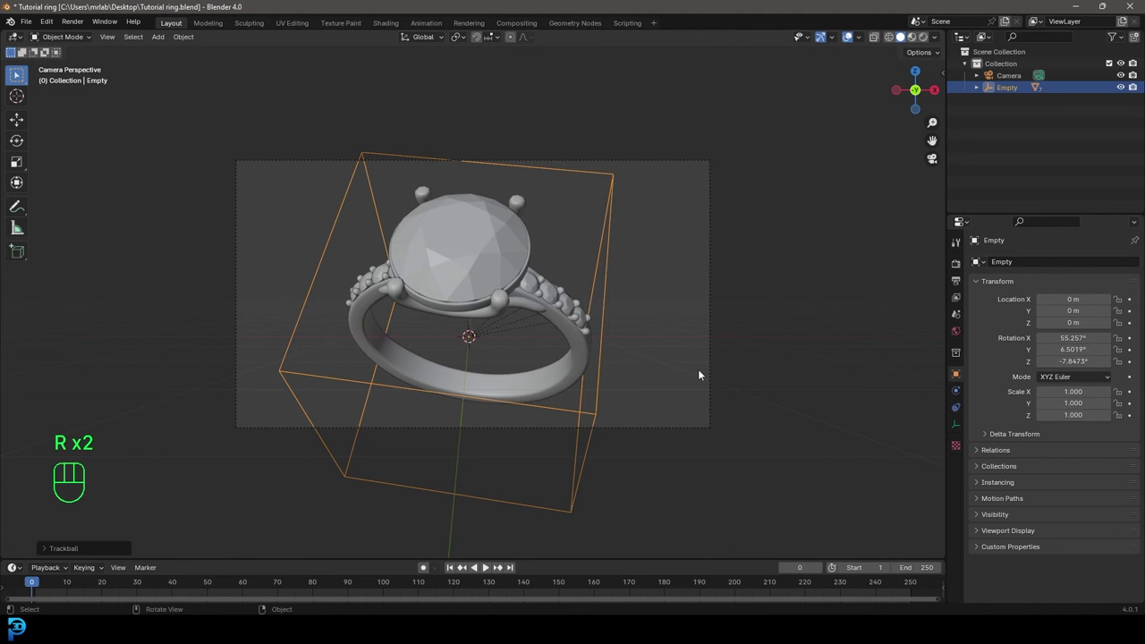
pyautogui.hotkey('ctrl', 's')
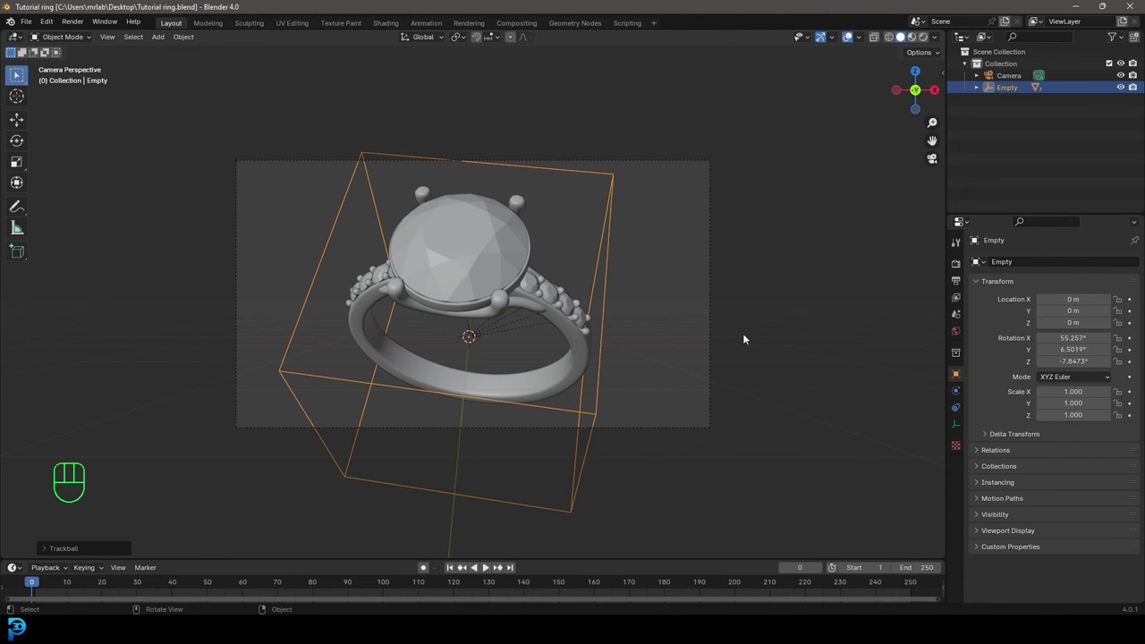
# - Select the large main diamond in the camera view
pyautogui.scroll(2, 531, 208)
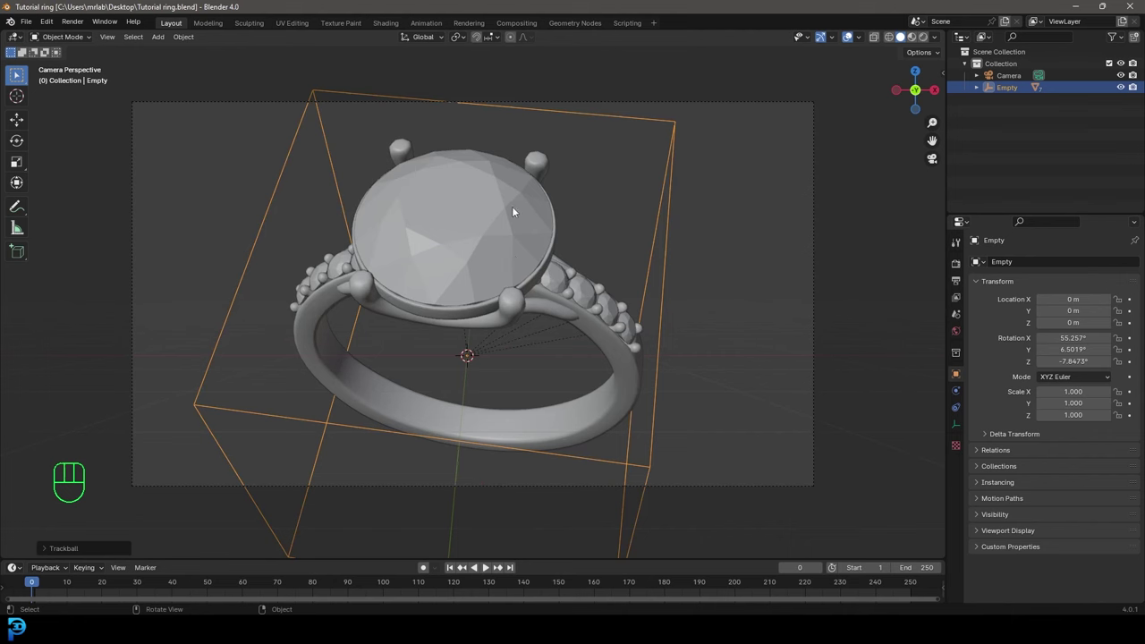
pyautogui.click(513, 212)
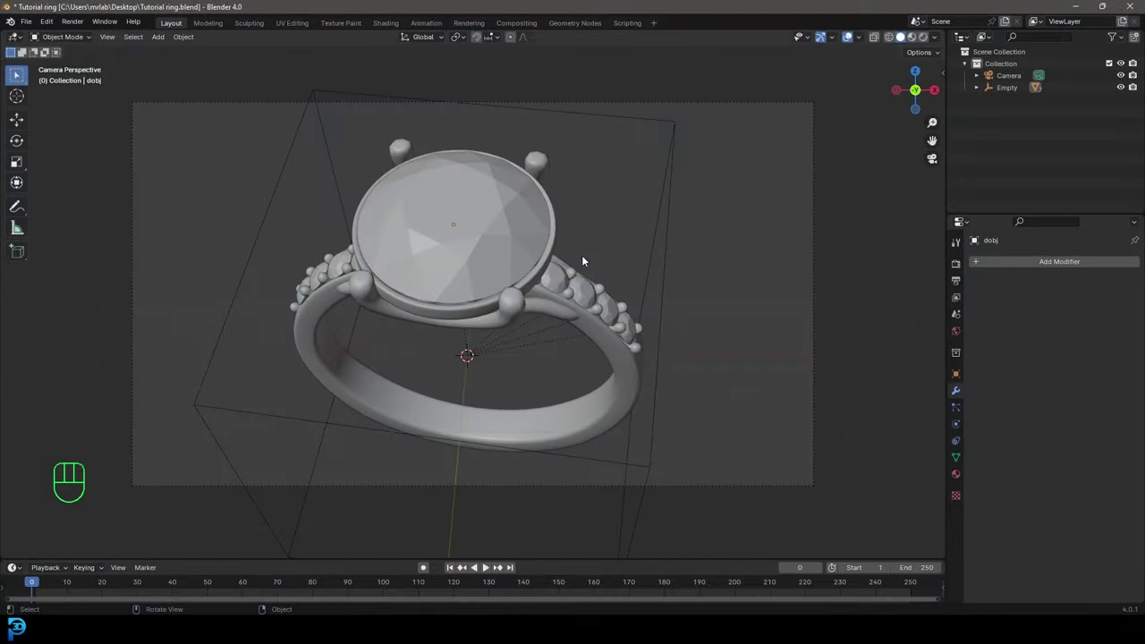
pyautogui.keyDown('shift'); pyautogui.moveTo(582, 256); pyautogui.dragTo(595, 272, button='middle'); pyautogui.keyUp('shift')
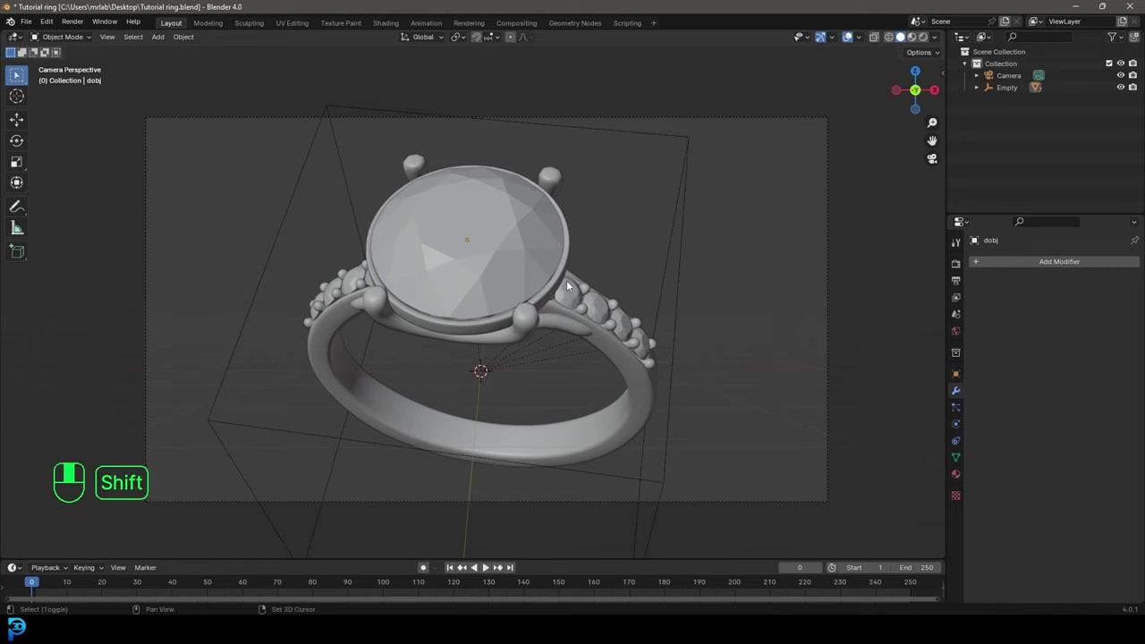
pyautogui.scroll(1, 594, 277)
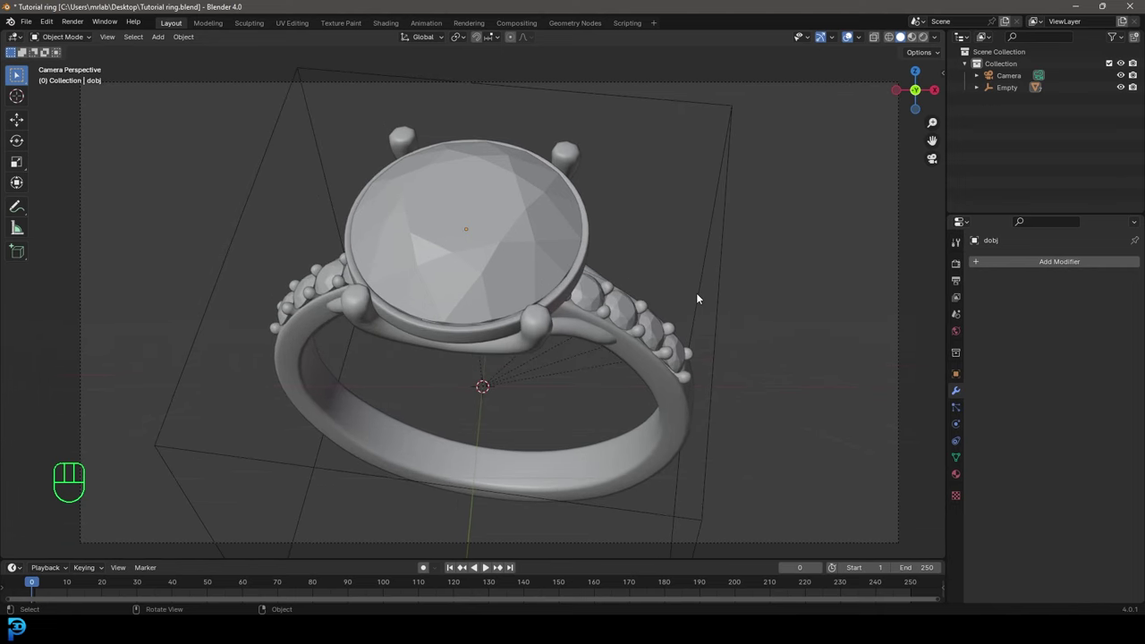